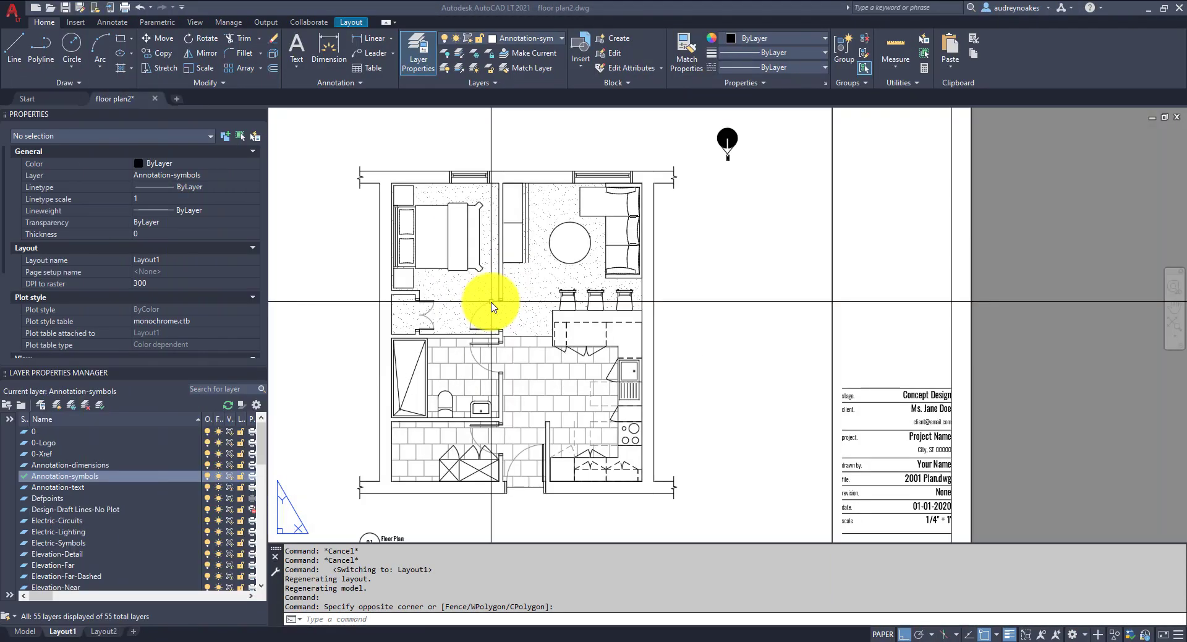
Step: Examine the monochrome floor plan in Layout1, including its tiled and carpeted floor hatches and the title block
{"action": "scroll", "coordinate": [519, 325], "scroll_direction": "down", "scroll_amount": 2}
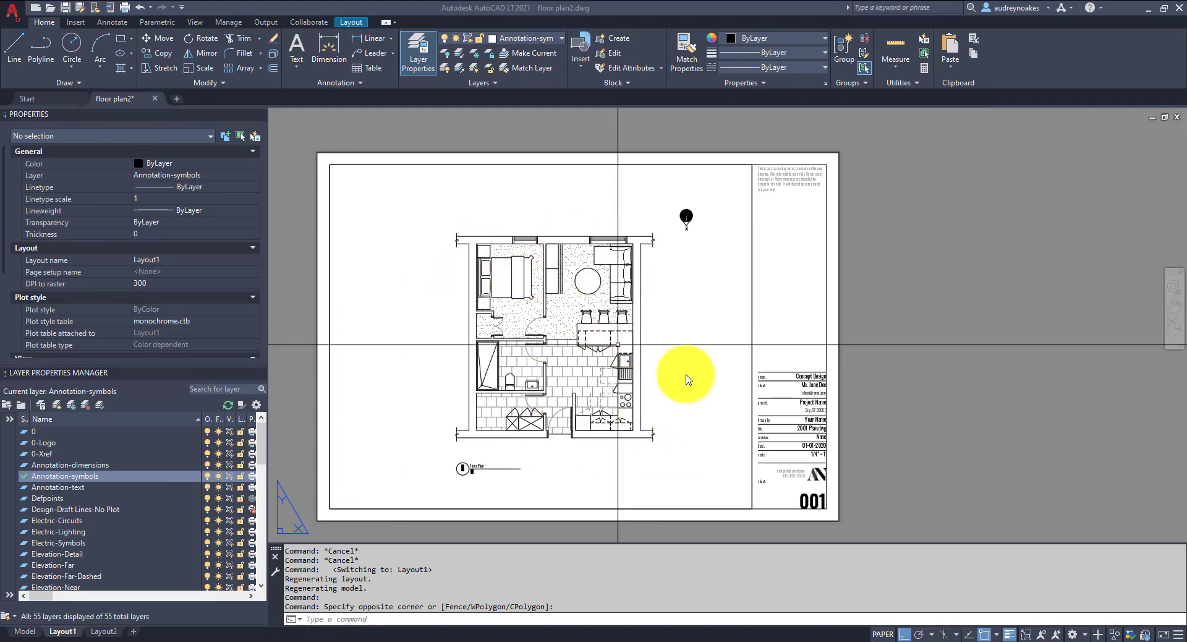
{"action": "left_click", "coordinate": [692, 316]}
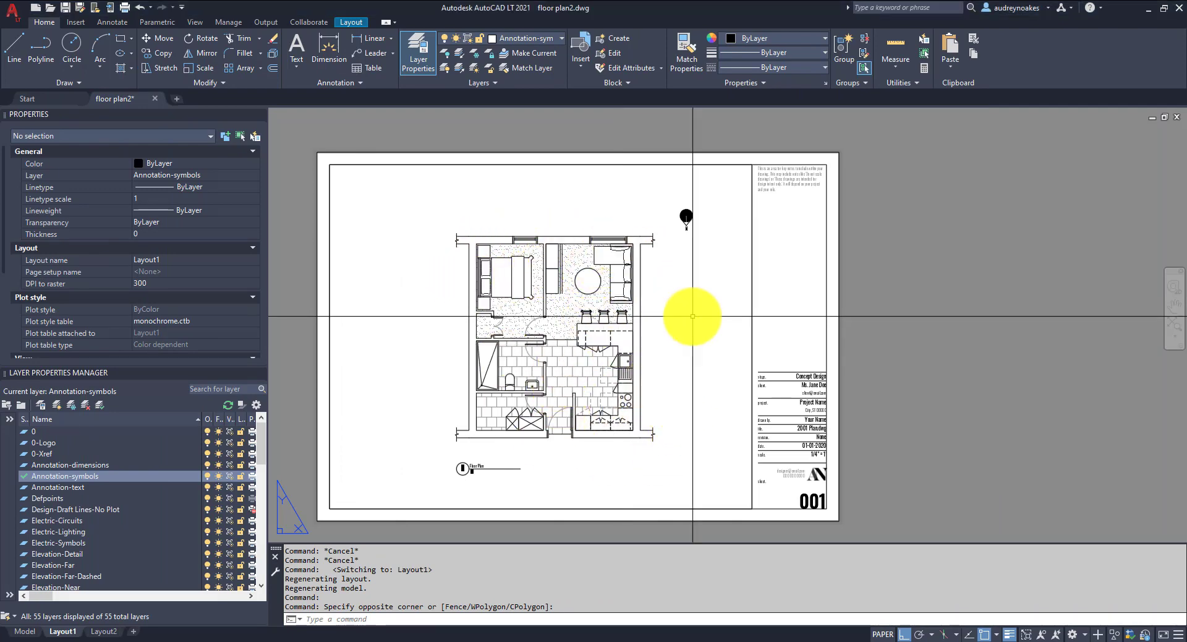
{"action": "scroll", "coordinate": [610, 392], "scroll_direction": "up", "scroll_amount": 6}
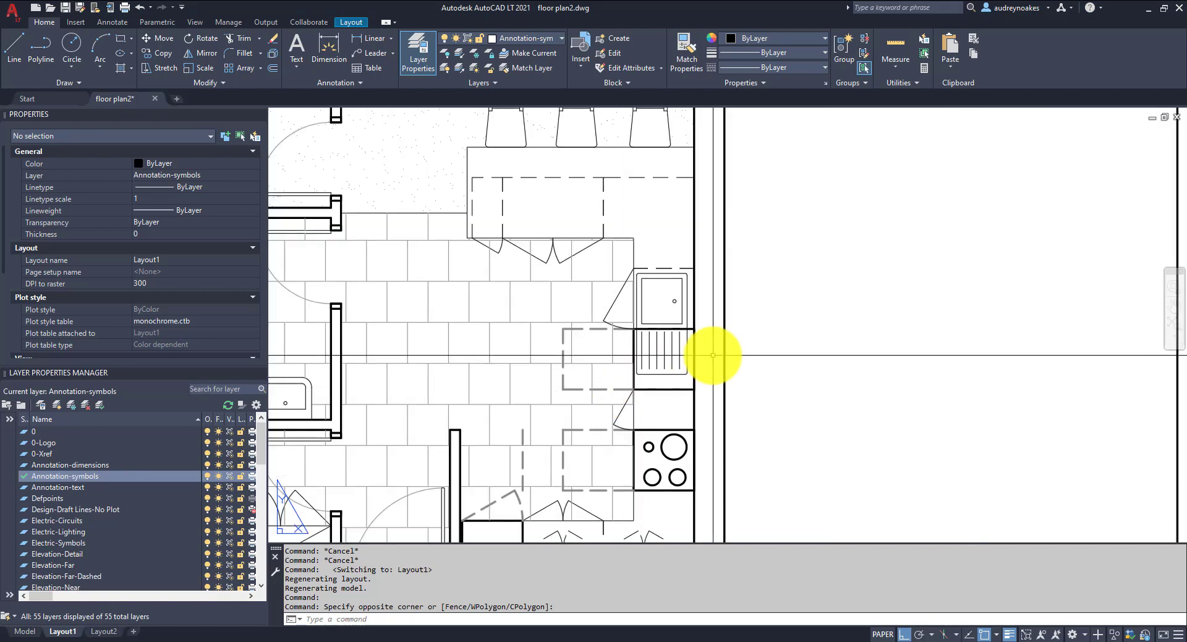
{"action": "scroll", "coordinate": [713, 356], "scroll_direction": "down", "scroll_amount": 5}
{"action": "scroll", "coordinate": [652, 469], "scroll_direction": "up", "scroll_amount": 2}
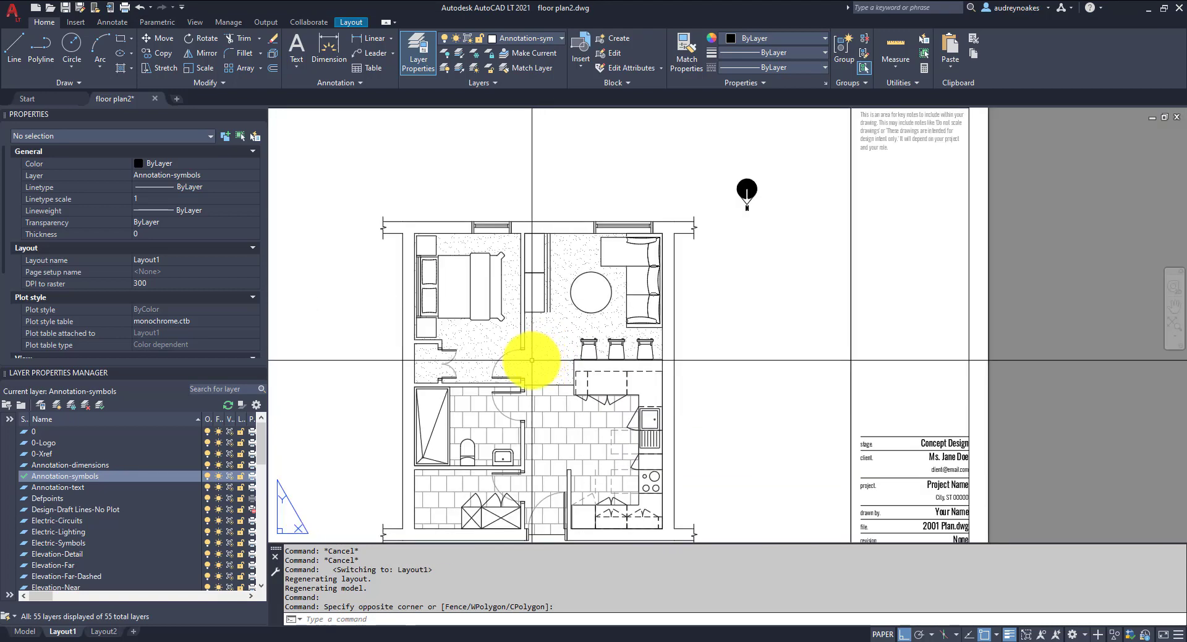
{"action": "scroll", "coordinate": [519, 364], "scroll_direction": "down", "scroll_amount": 1}
{"action": "scroll", "coordinate": [702, 317], "scroll_direction": "down", "scroll_amount": 3}
{"action": "scroll", "coordinate": [807, 369], "scroll_direction": "up", "scroll_amount": 1}
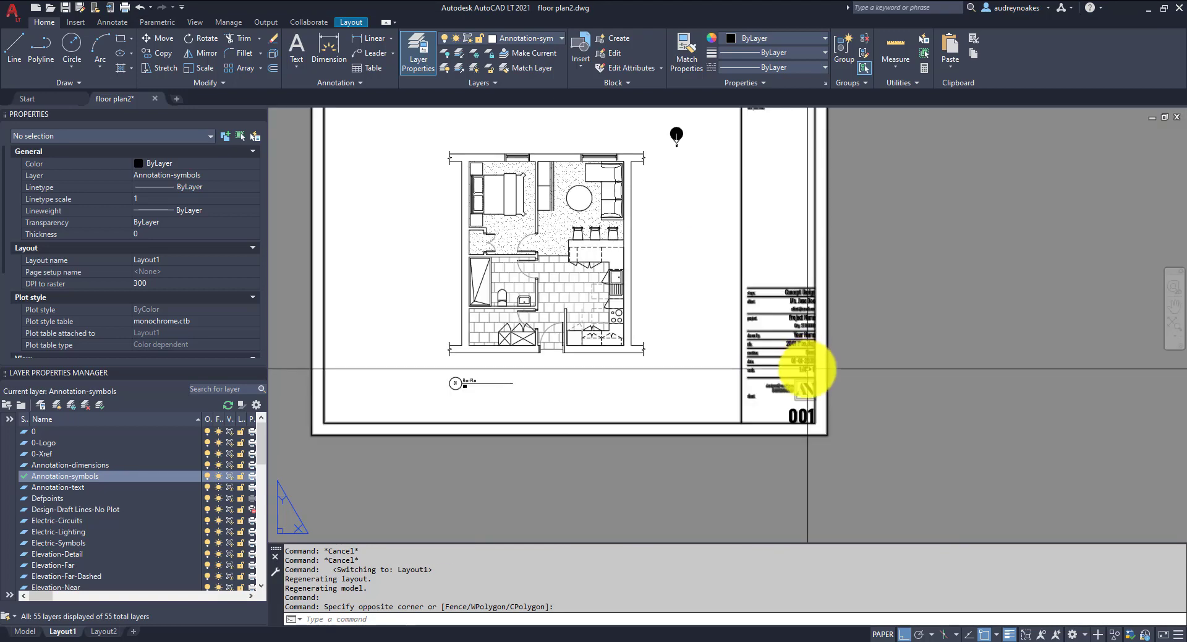
{"action": "scroll", "coordinate": [814, 448], "scroll_direction": "up", "scroll_amount": 1}
{"action": "scroll", "coordinate": [596, 259], "scroll_direction": "down", "scroll_amount": 1}
{"action": "middle_click_drag", "start_coordinate": [591, 246], "coordinate": [686, 466]}
{"action": "scroll", "coordinate": [729, 370], "scroll_direction": "up", "scroll_amount": 1}
{"action": "scroll", "coordinate": [656, 335], "scroll_direction": "down", "scroll_amount": 1}
{"action": "scroll", "coordinate": [668, 308], "scroll_direction": "up", "scroll_amount": 1}
{"action": "scroll", "coordinate": [680, 298], "scroll_direction": "up", "scroll_amount": 1}
{"action": "scroll", "coordinate": [734, 294], "scroll_direction": "down", "scroll_amount": 2}
{"action": "middle_click_drag", "start_coordinate": [659, 394], "coordinate": [678, 281]}
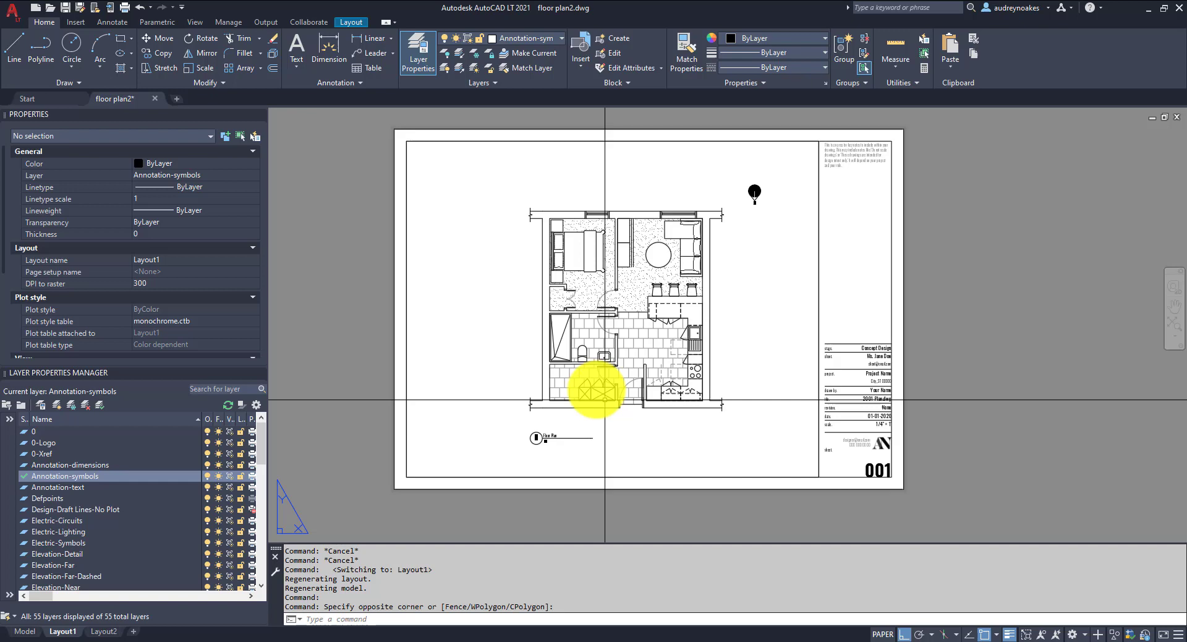
{"action": "scroll", "coordinate": [655, 371], "scroll_direction": "up", "scroll_amount": 2}
{"action": "middle_click_drag", "start_coordinate": [684, 352], "coordinate": [658, 366]}
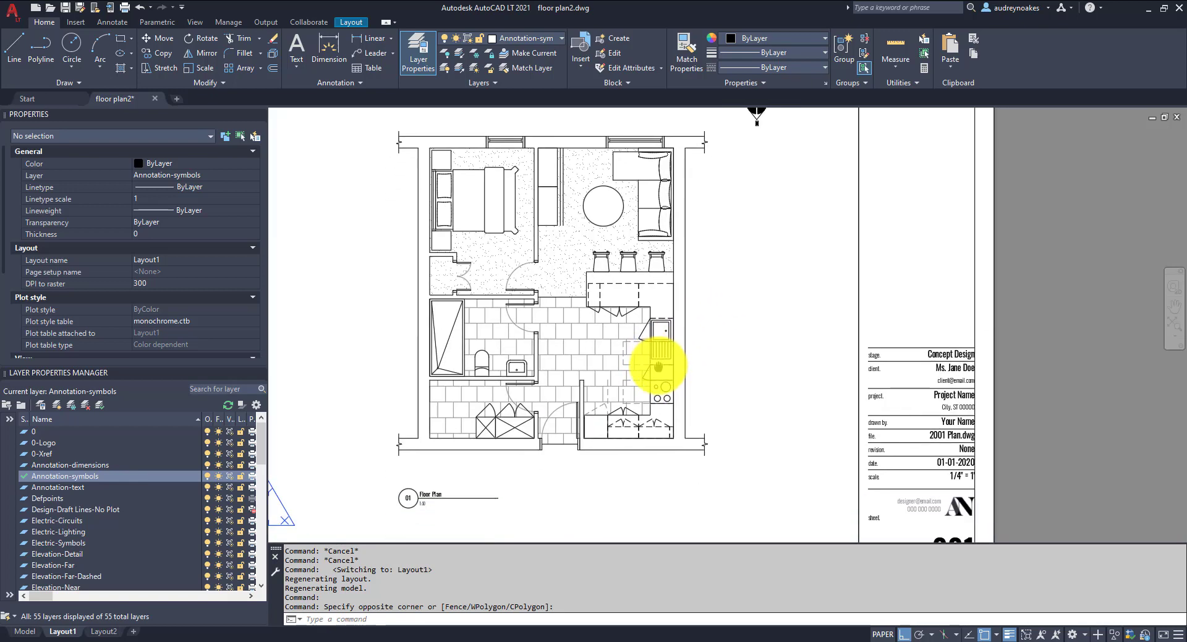
{"action": "scroll", "coordinate": [658, 366], "scroll_direction": "down", "scroll_amount": 3}
{"action": "scroll", "coordinate": [683, 403], "scroll_direction": "up", "scroll_amount": 4}
{"action": "scroll", "coordinate": [538, 379], "scroll_direction": "down", "scroll_amount": 1}
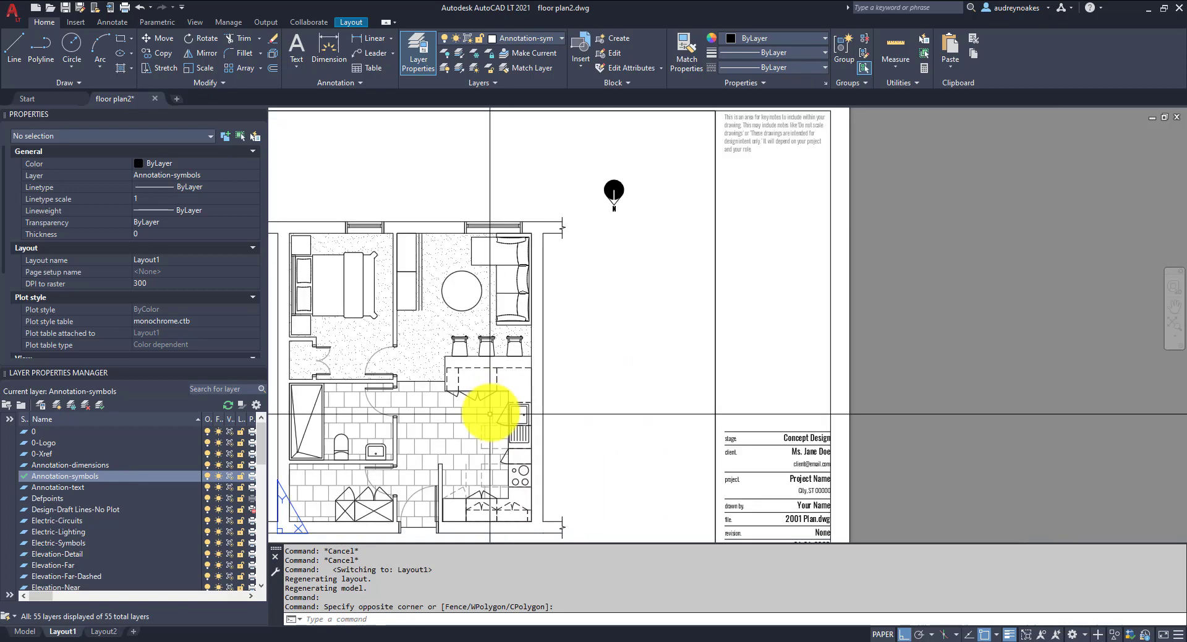
{"action": "middle_click_drag", "start_coordinate": [489, 414], "coordinate": [628, 352]}
{"action": "scroll", "coordinate": [628, 352], "scroll_direction": "up", "scroll_amount": 2}
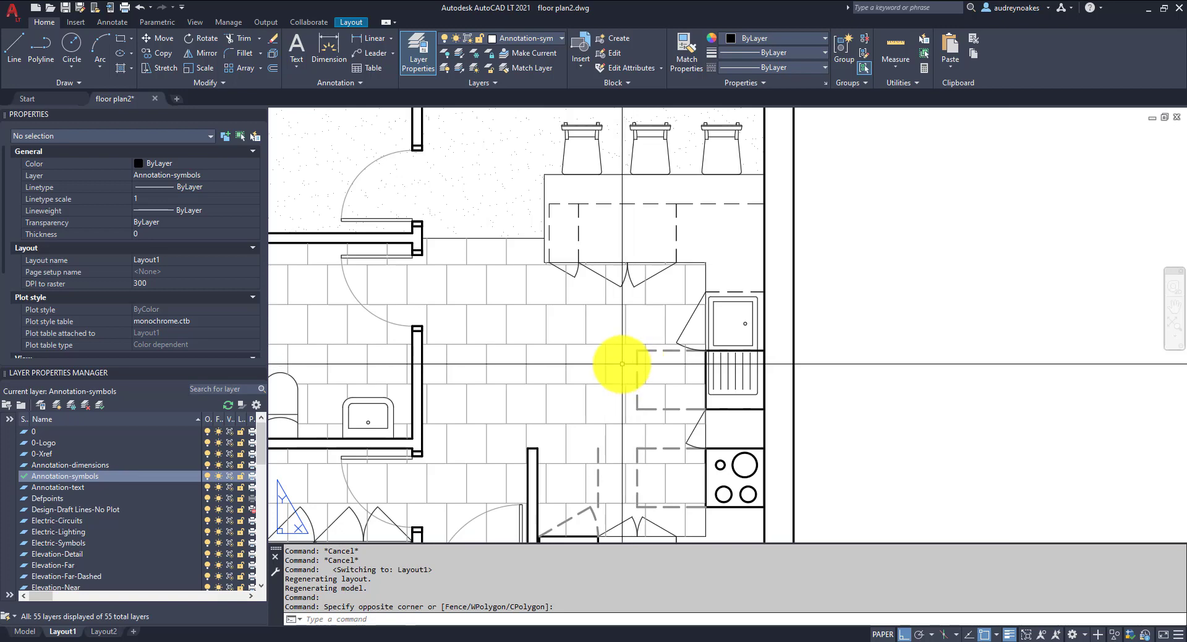
{"action": "scroll", "coordinate": [575, 323], "scroll_direction": "down", "scroll_amount": 1}
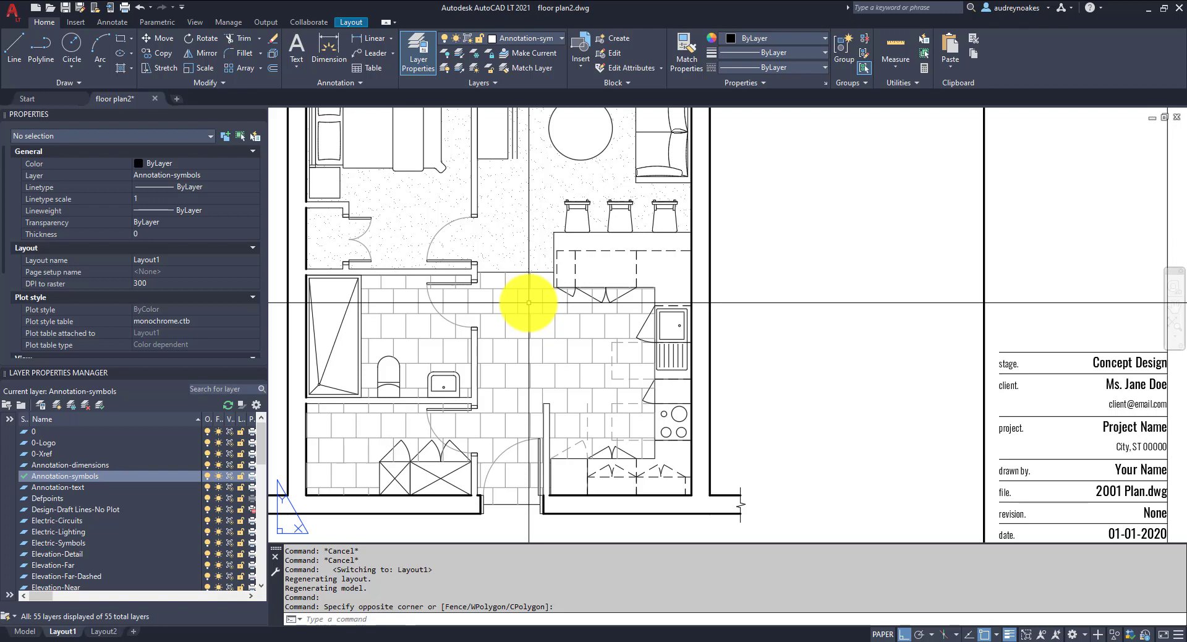
{"action": "scroll", "coordinate": [547, 363], "scroll_direction": "down", "scroll_amount": 1}
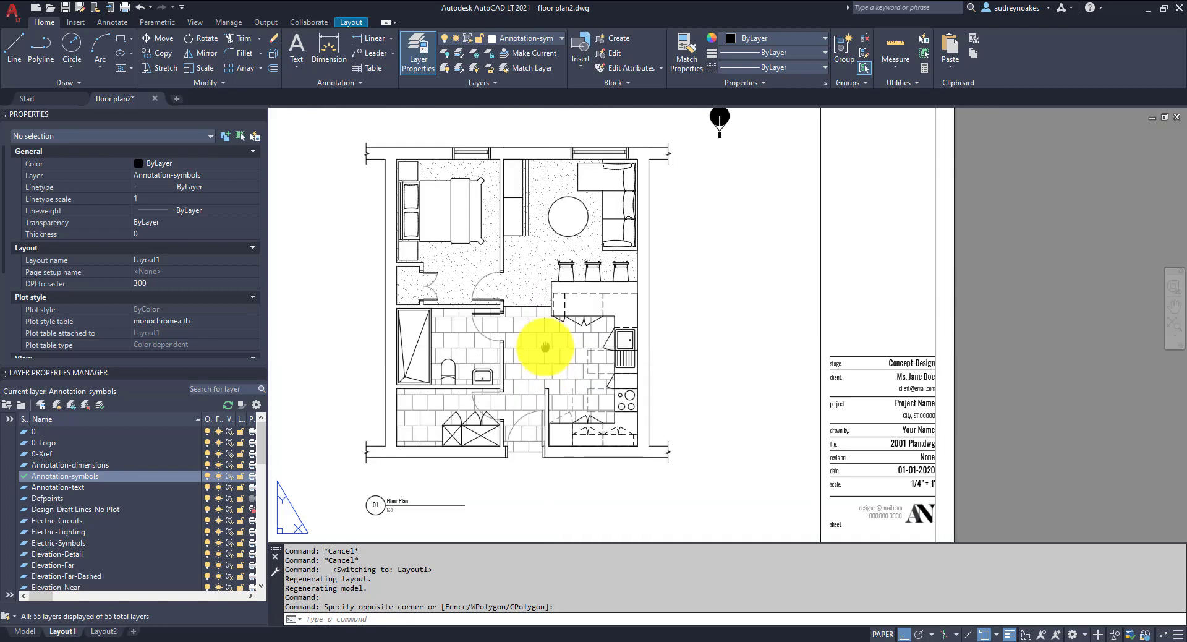
{"action": "middle_click_drag", "start_coordinate": [545, 346], "coordinate": [538, 374]}
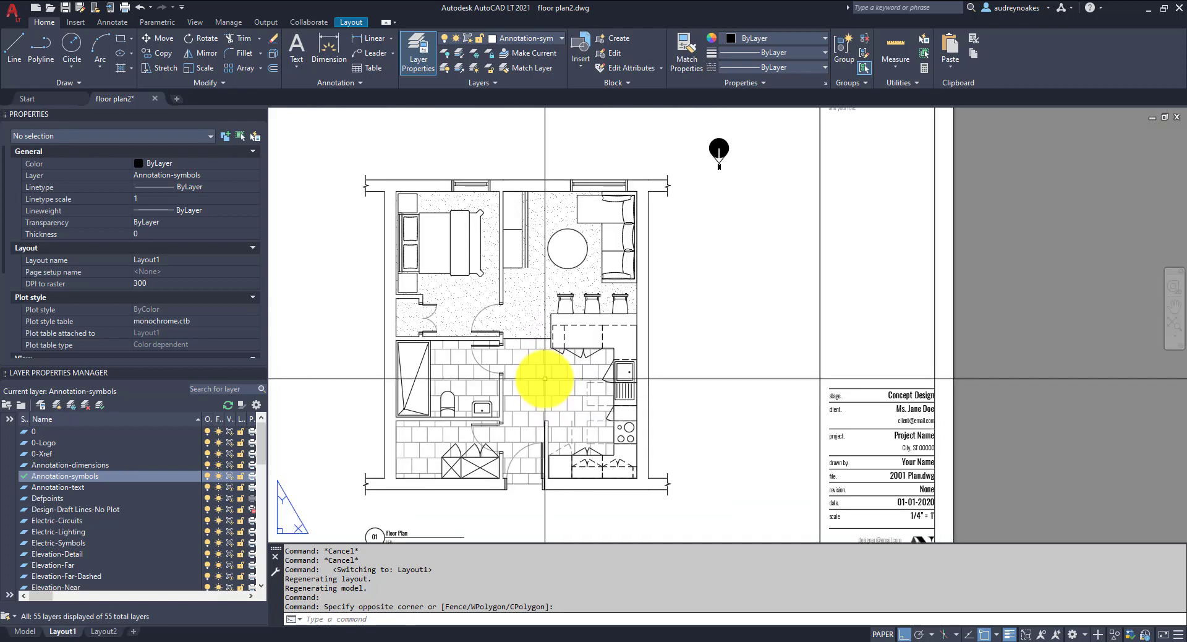
Step: Switch to model space and make layer 0 the current layer
{"action": "left_click", "coordinate": [27, 631]}
{"action": "scroll", "coordinate": [675, 398], "scroll_direction": "down", "scroll_amount": 3}
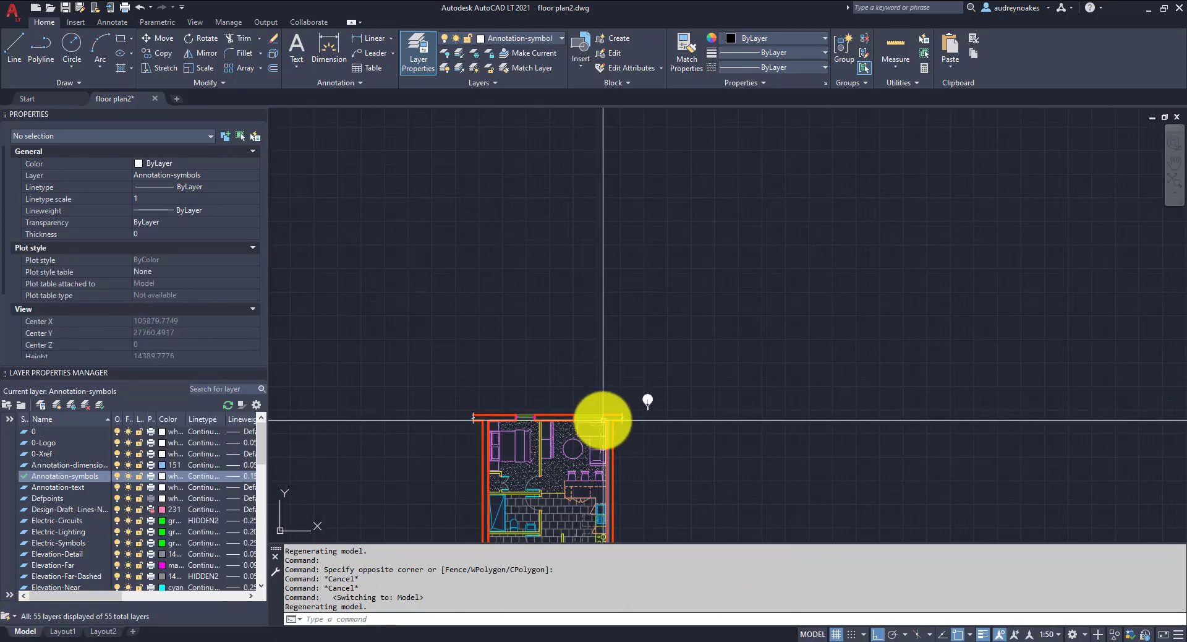
{"action": "middle_click_drag", "start_coordinate": [595, 451], "coordinate": [628, 307]}
{"action": "scroll", "coordinate": [628, 308], "scroll_direction": "up", "scroll_amount": 1}
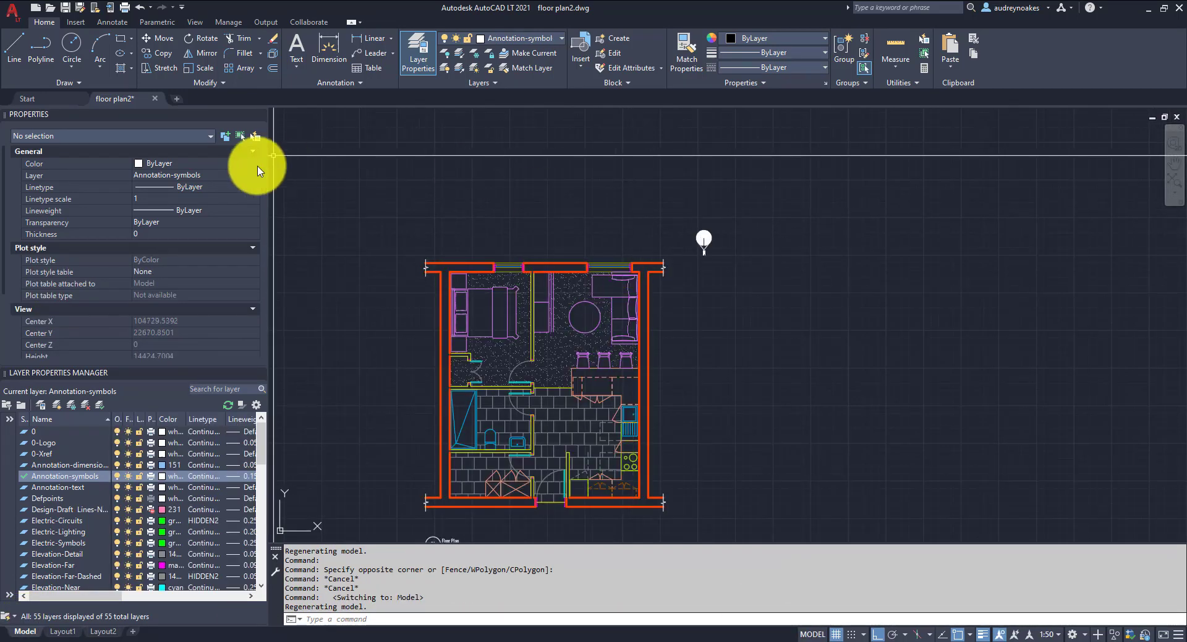
{"action": "double_click", "coordinate": [26, 432]}
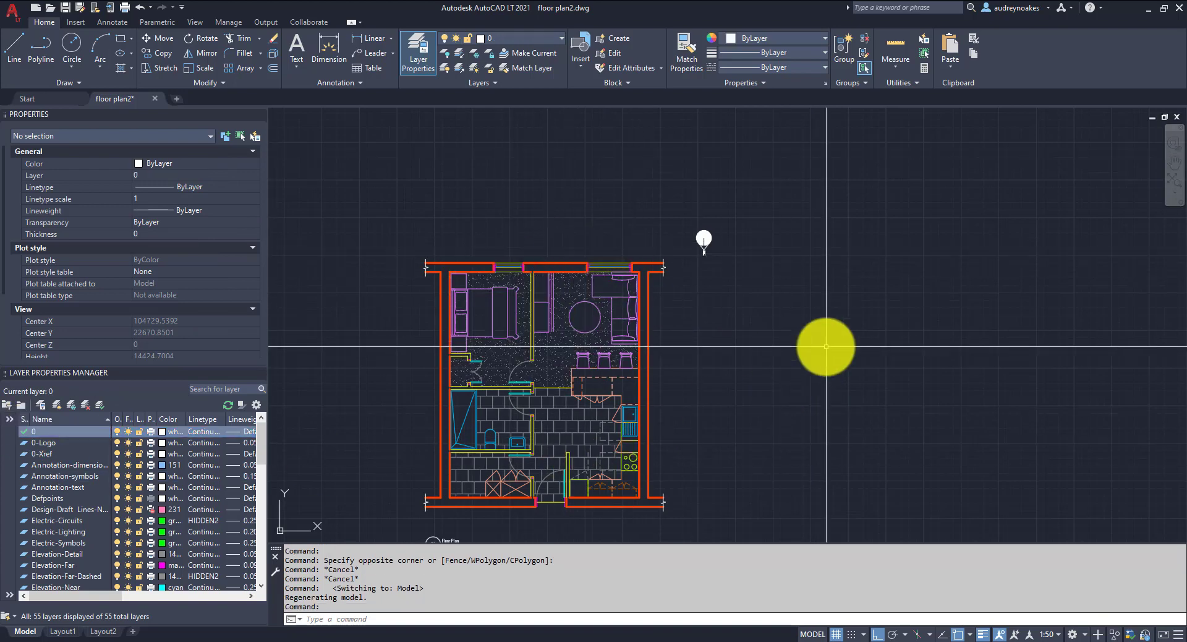
Step: Give the AR-B88 tile hatch on the kitchen and bathroom floor a true-color background of 230,230,230
{"action": "scroll", "coordinate": [554, 442], "scroll_direction": "up", "scroll_amount": 2}
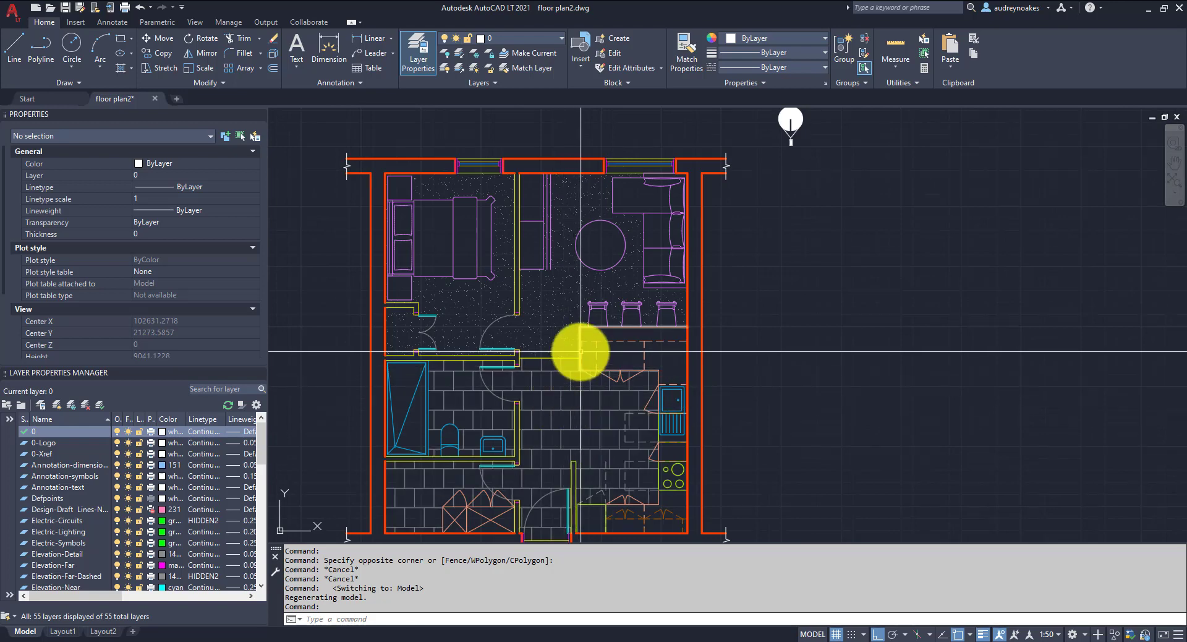
{"action": "left_click", "coordinate": [572, 377]}
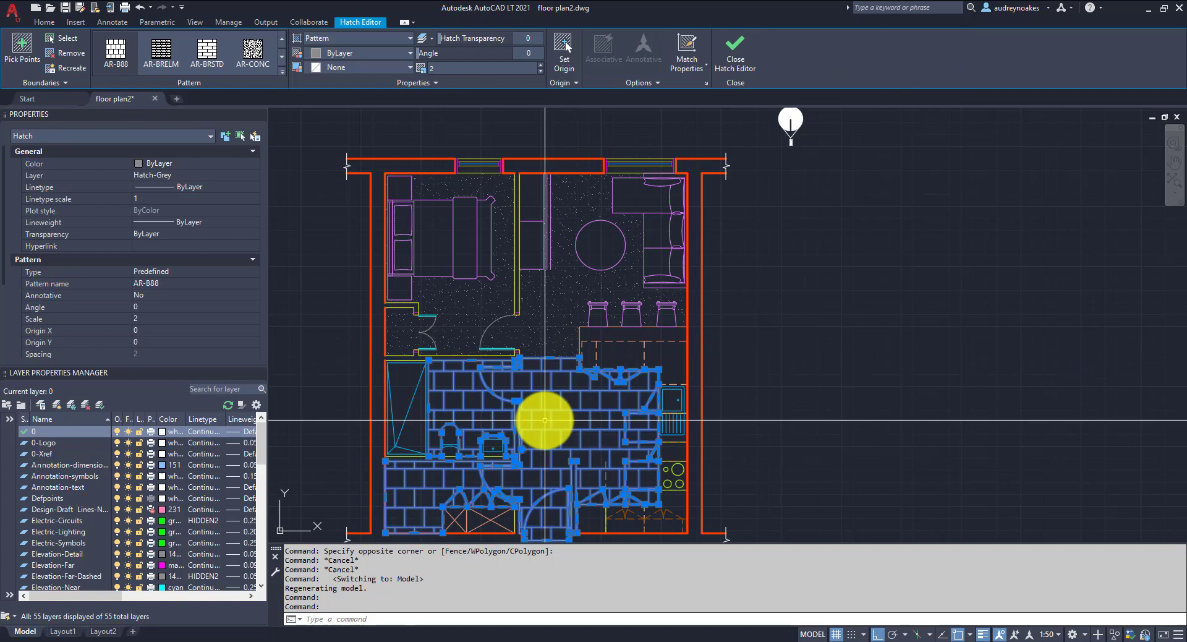
{"action": "scroll", "coordinate": [591, 437], "scroll_direction": "down", "scroll_amount": 2}
{"action": "middle_click_drag", "start_coordinate": [590, 438], "coordinate": [589, 371]}
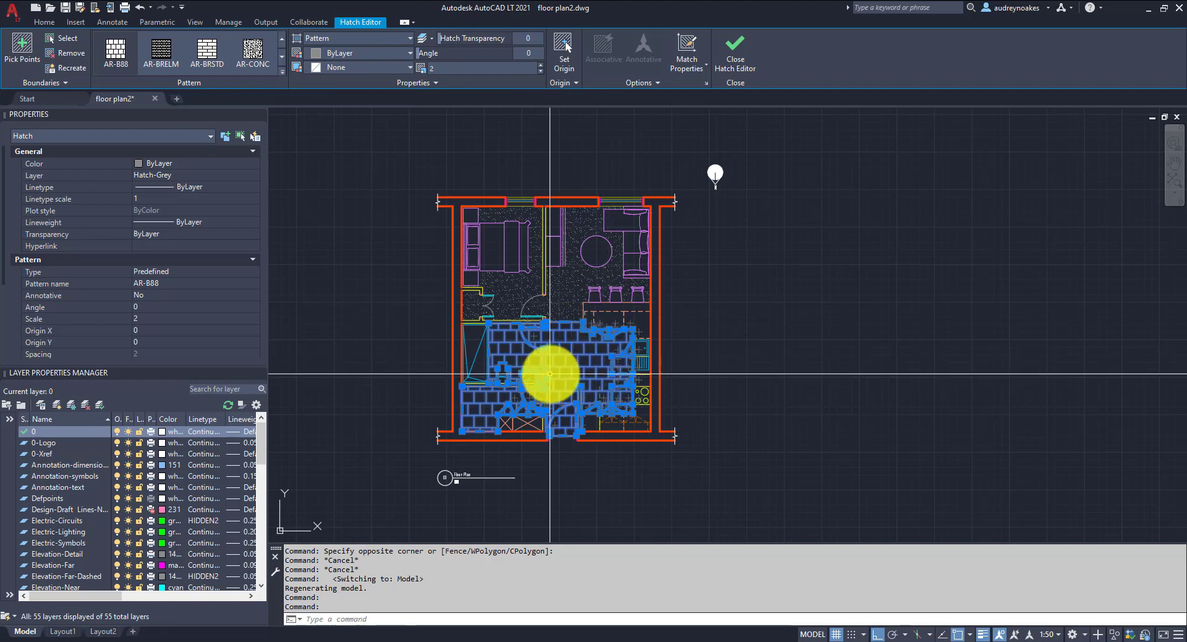
{"action": "scroll", "coordinate": [556, 374], "scroll_direction": "up", "scroll_amount": 2}
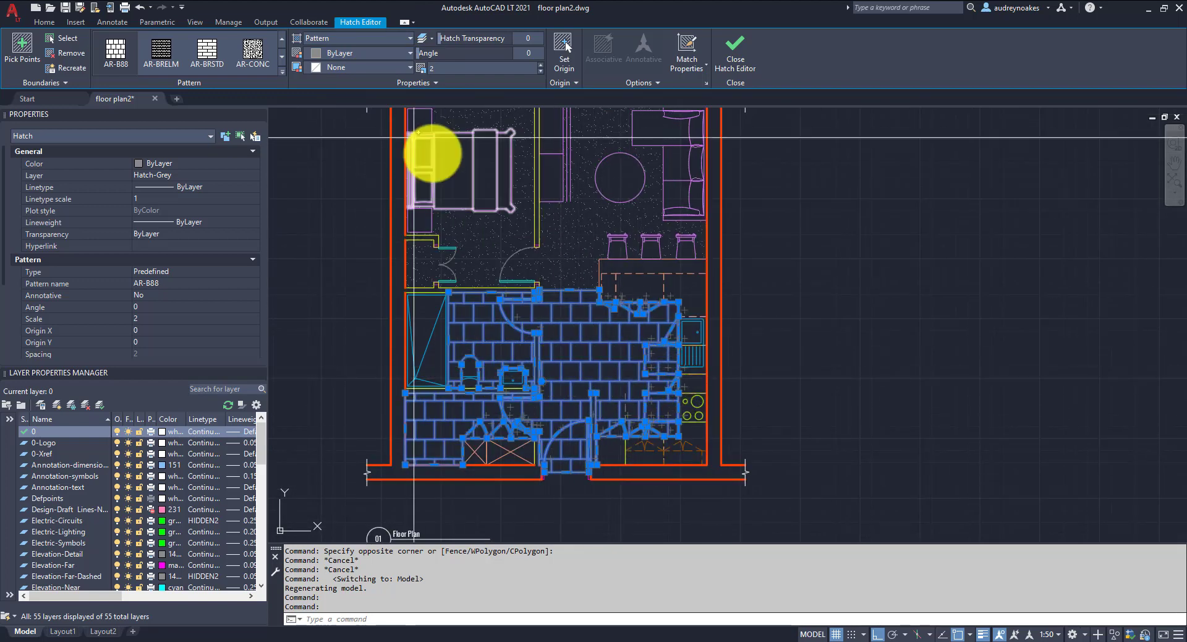
{"action": "left_click", "coordinate": [402, 65]}
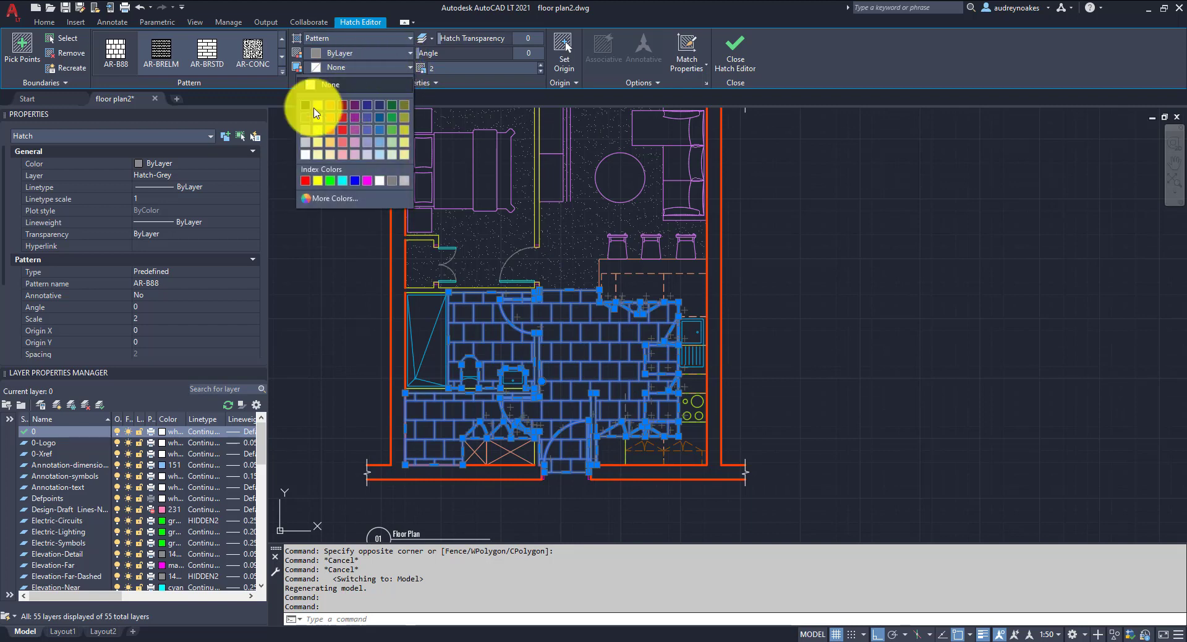
{"action": "left_click", "coordinate": [337, 199]}
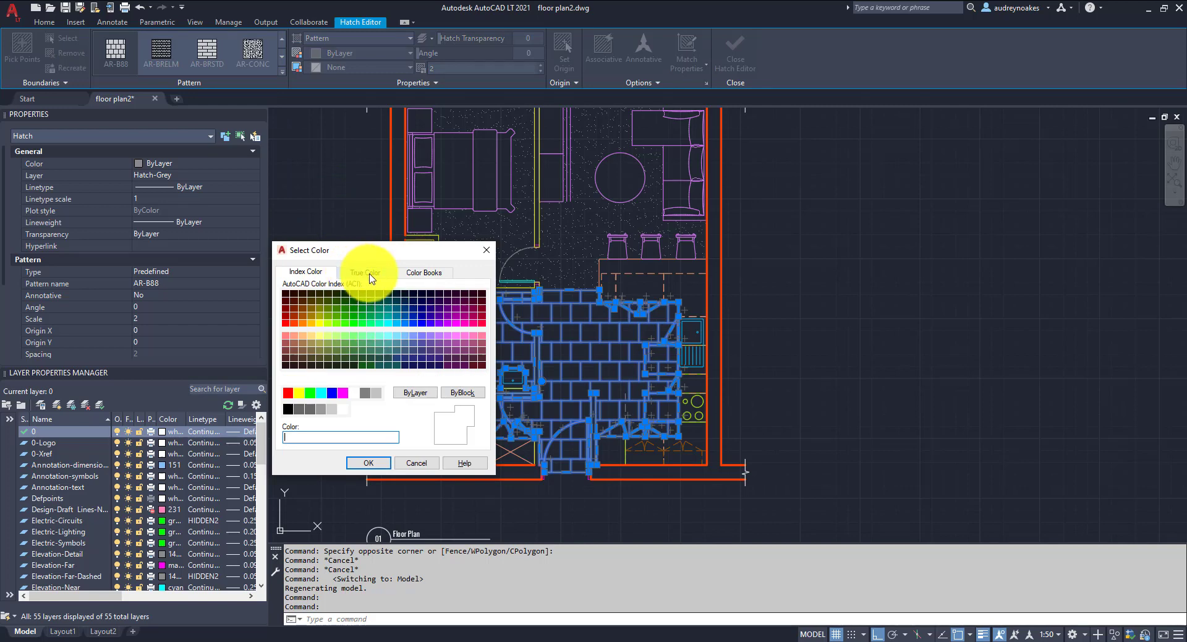
{"action": "left_click", "coordinate": [365, 276]}
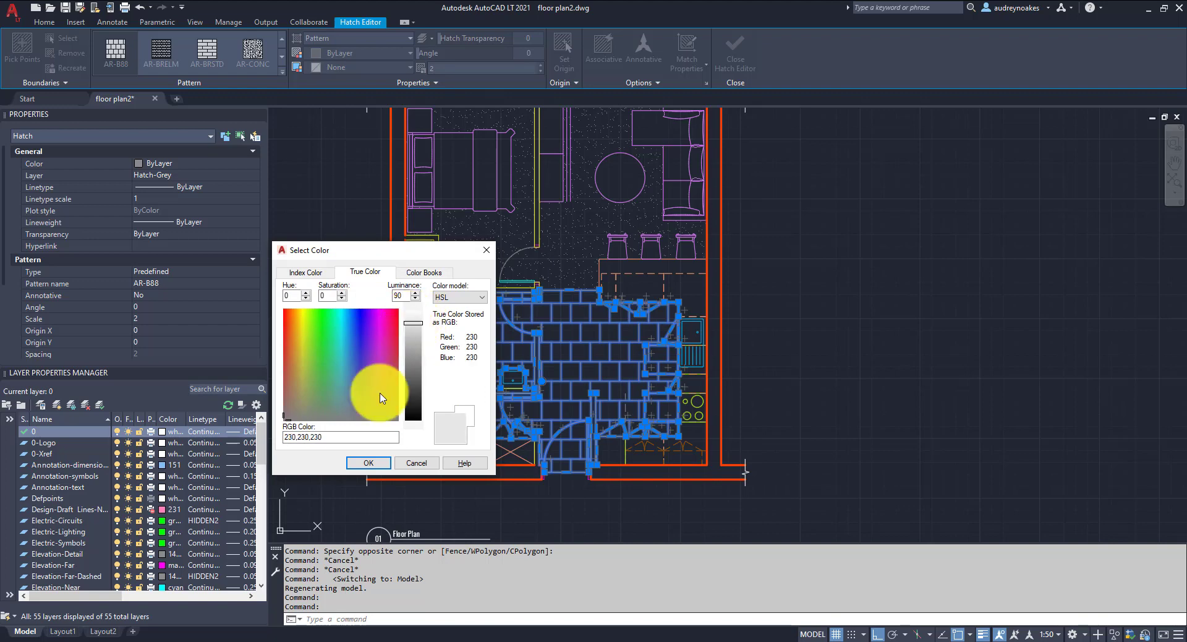
{"action": "left_click", "coordinate": [366, 464]}
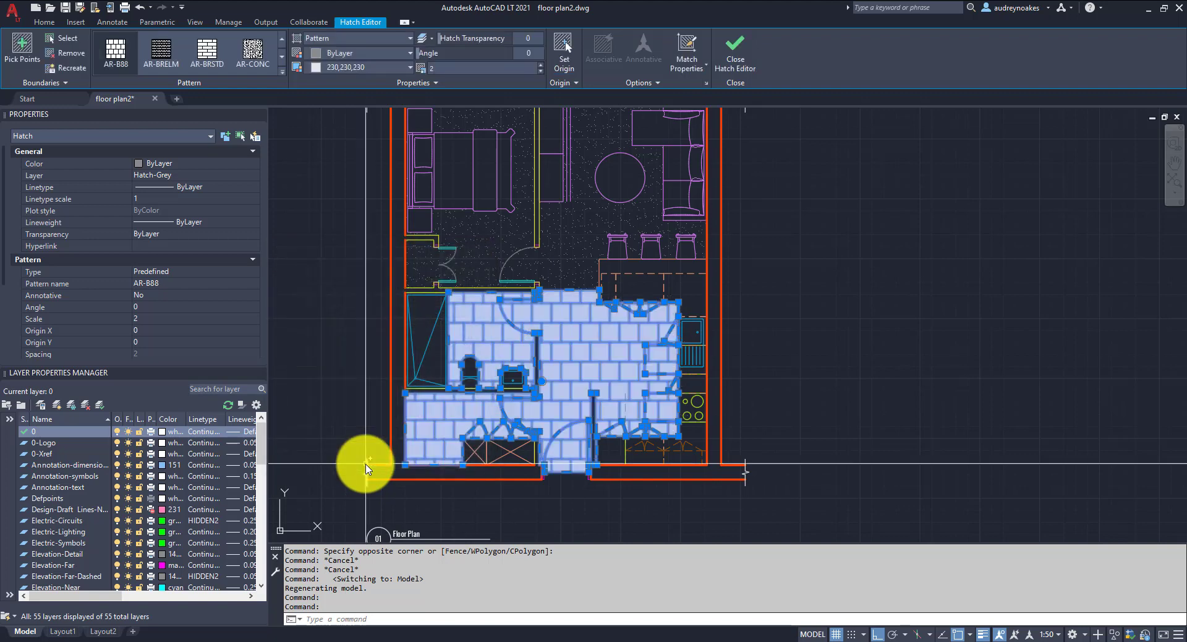
Step: Set the tile hatch's line color to true color 255,255,255 and check the shaded floor in Layout1
{"action": "left_click", "coordinate": [384, 59]}
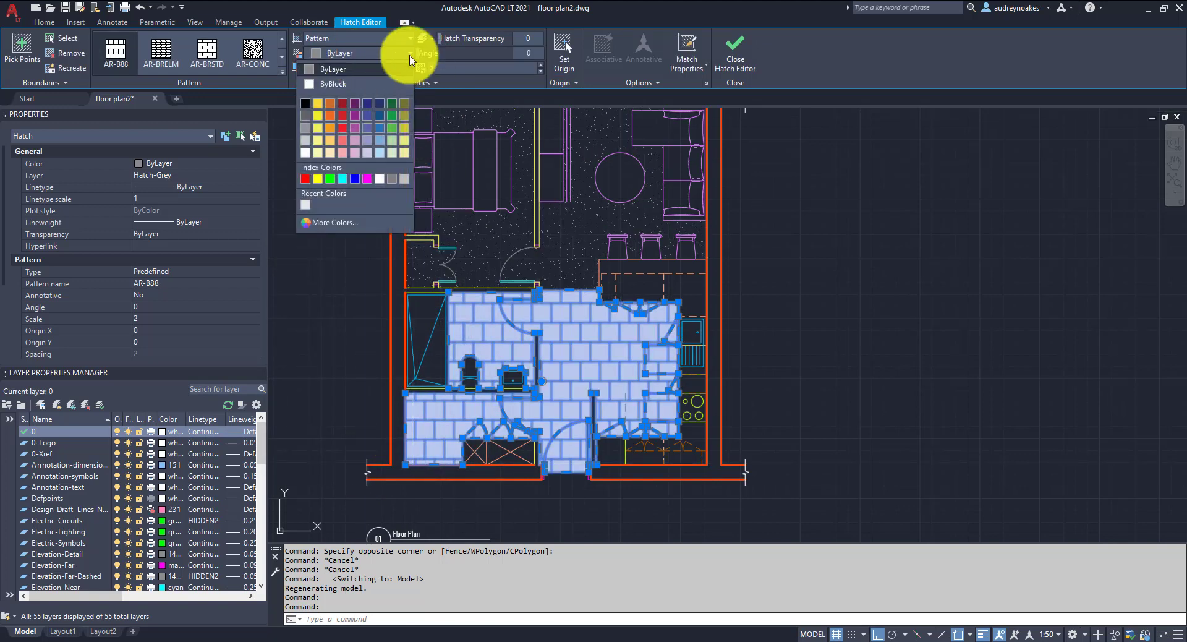
{"action": "left_click", "coordinate": [319, 221]}
{"action": "left_click", "coordinate": [365, 272]}
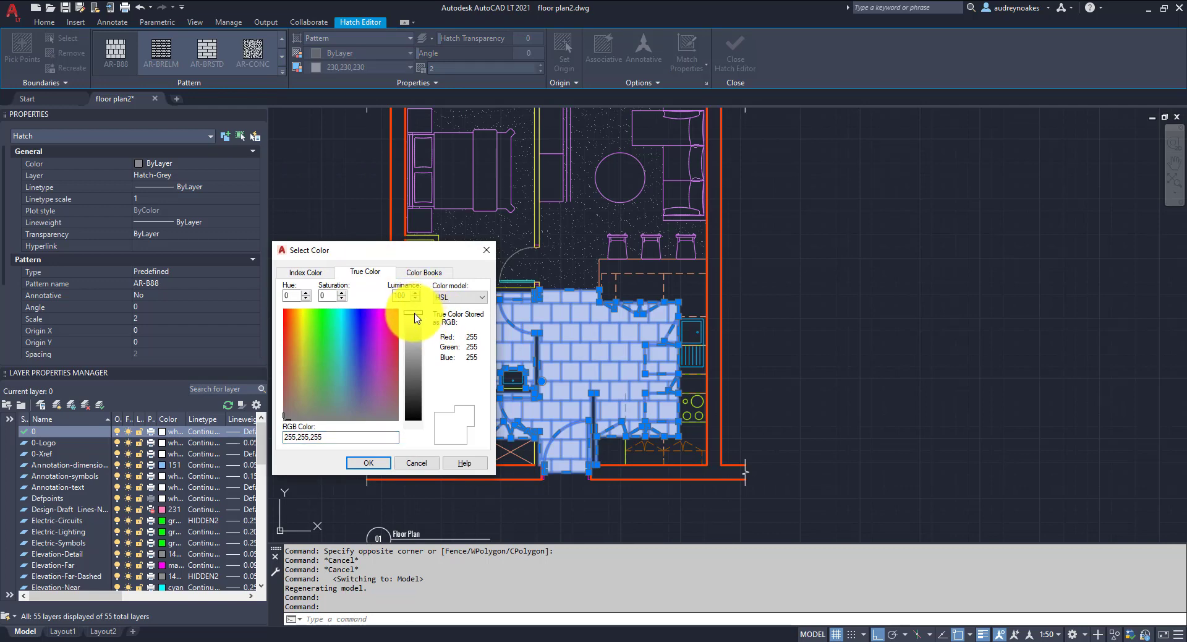
{"action": "left_click", "coordinate": [377, 463]}
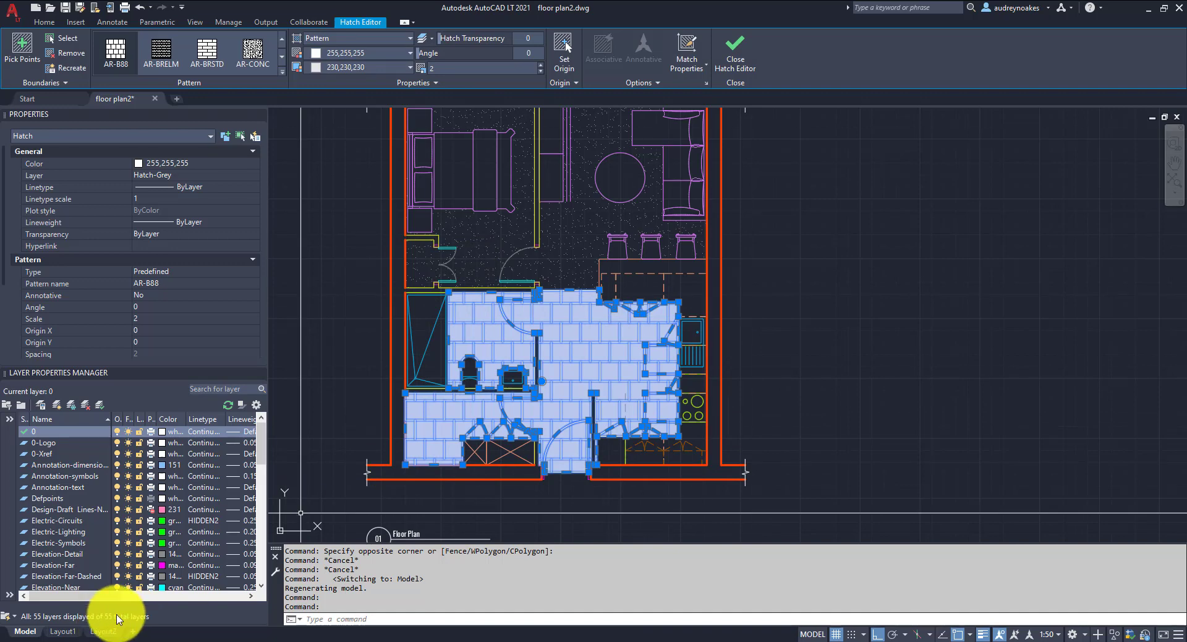
{"action": "key", "text": "Escape"}
{"action": "left_click", "coordinate": [65, 631]}
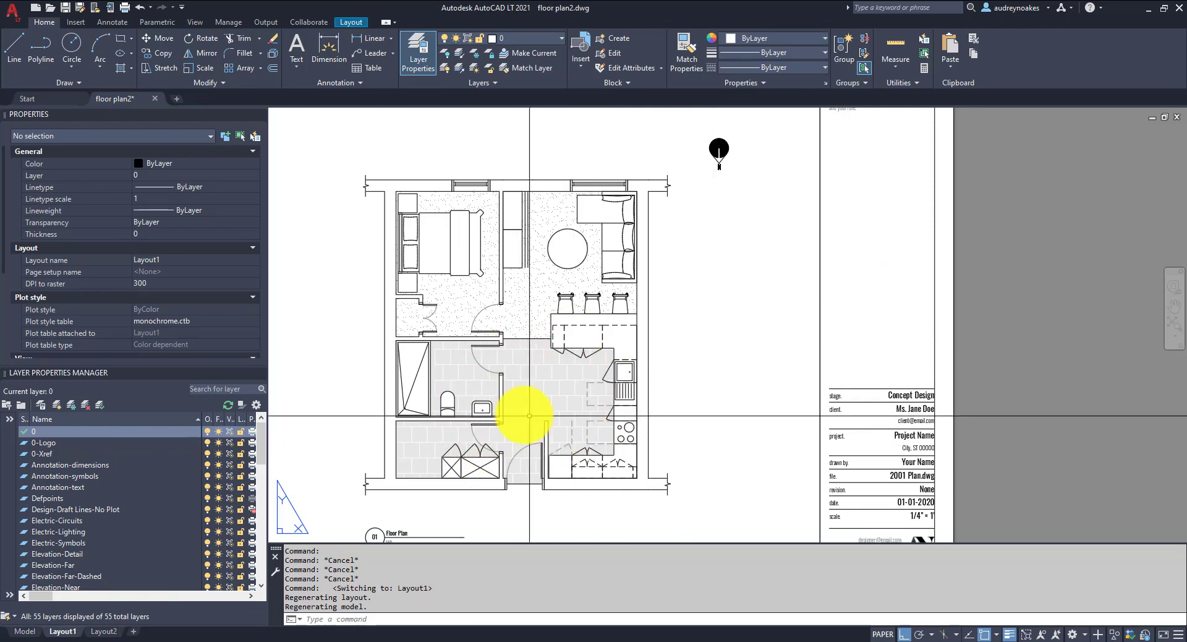
{"action": "scroll", "coordinate": [507, 337], "scroll_direction": "up", "scroll_amount": 4}
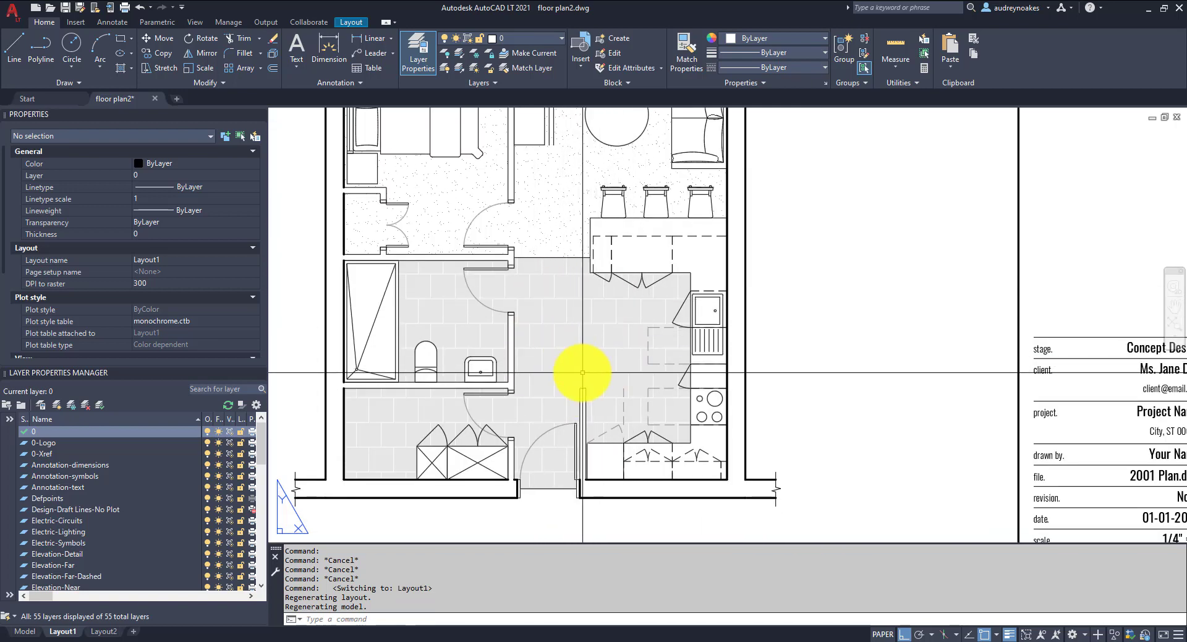
{"action": "scroll", "coordinate": [562, 323], "scroll_direction": "down", "scroll_amount": 4}
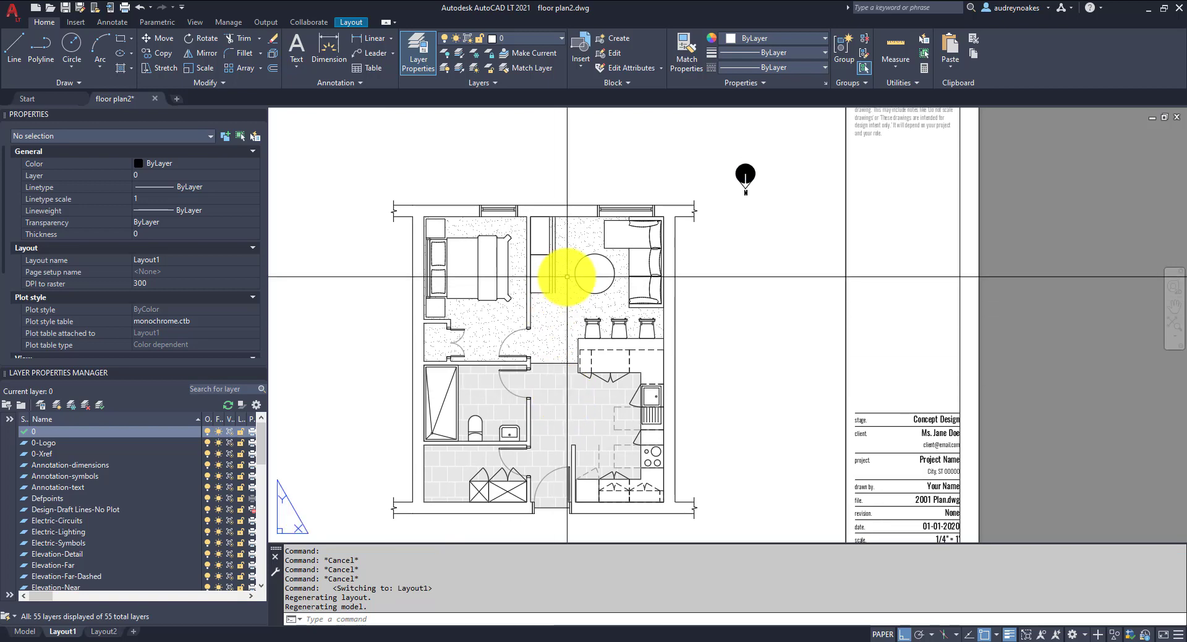
{"action": "scroll", "coordinate": [562, 270], "scroll_direction": "up", "scroll_amount": 6}
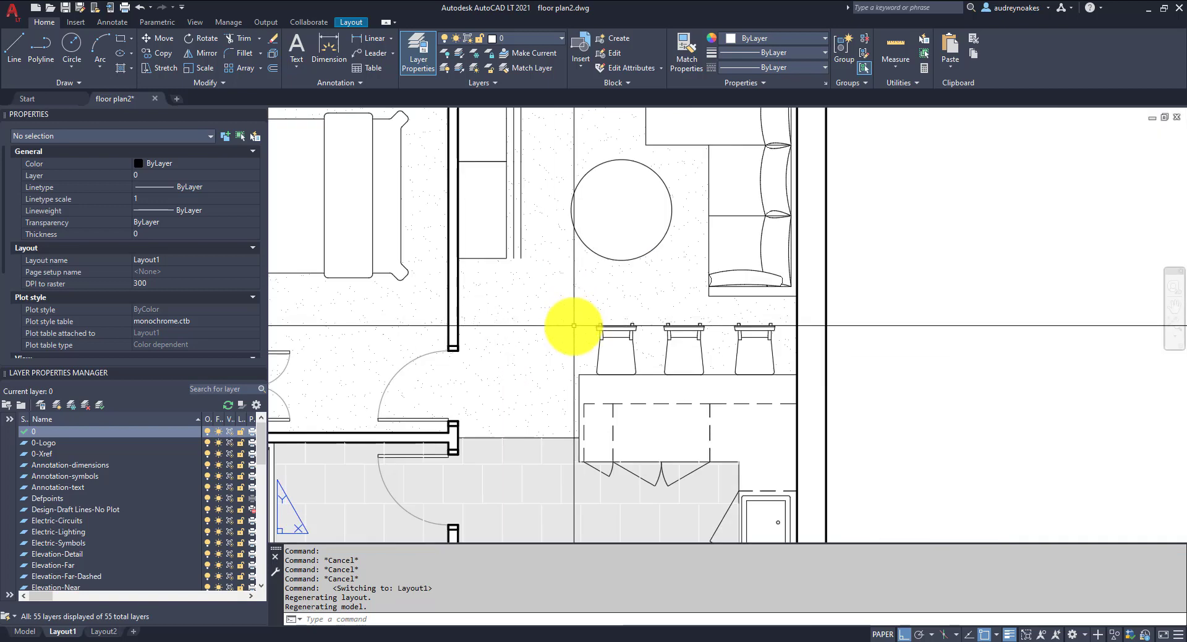
Step: In model space, apply the recent color 230,230,230 as the background of the AR-SAND bedroom and living room hatch
{"action": "left_click", "coordinate": [24, 631]}
{"action": "middle_click_drag", "start_coordinate": [565, 229], "coordinate": [569, 313]}
{"action": "left_click", "coordinate": [567, 337]}
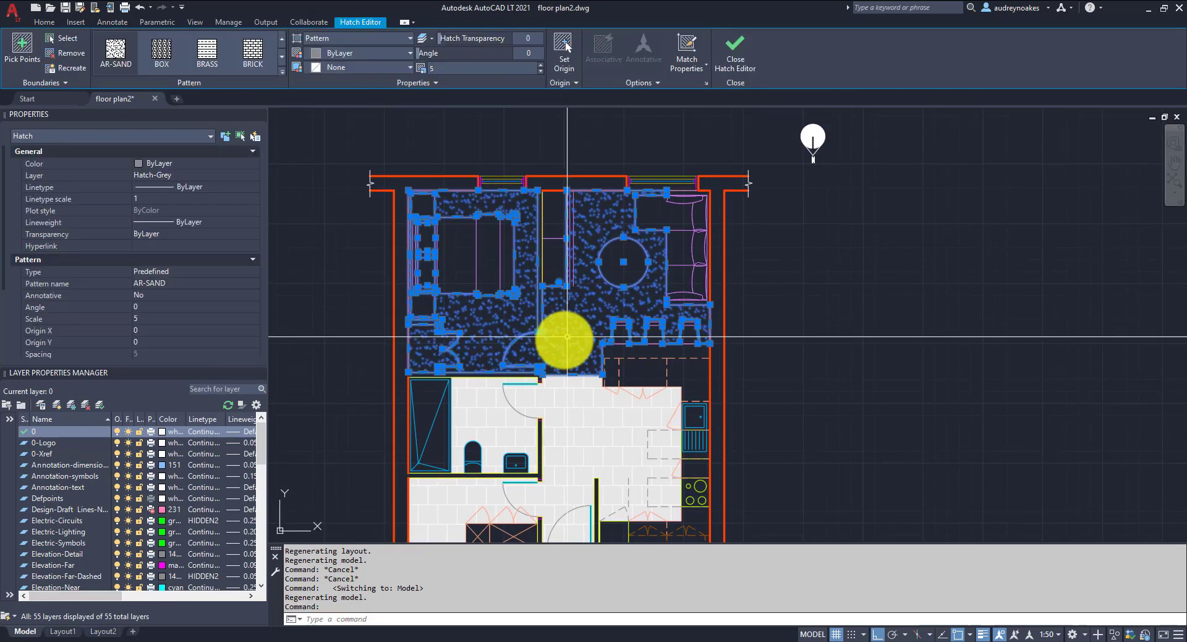
{"action": "left_click", "coordinate": [405, 67]}
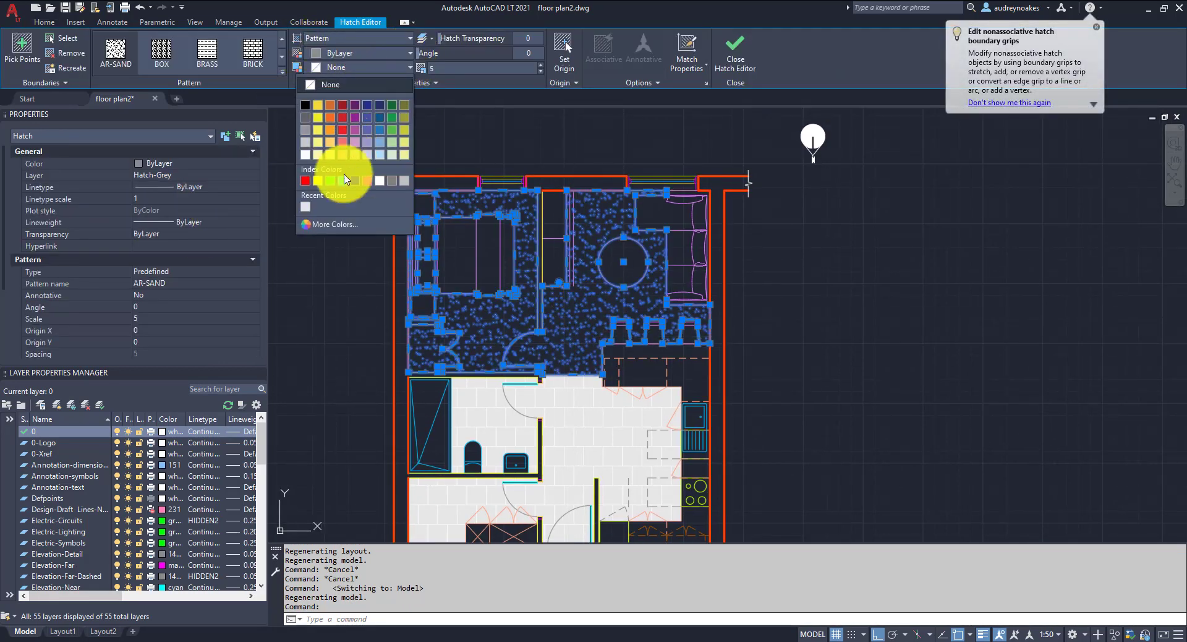
{"action": "left_click", "coordinate": [306, 207]}
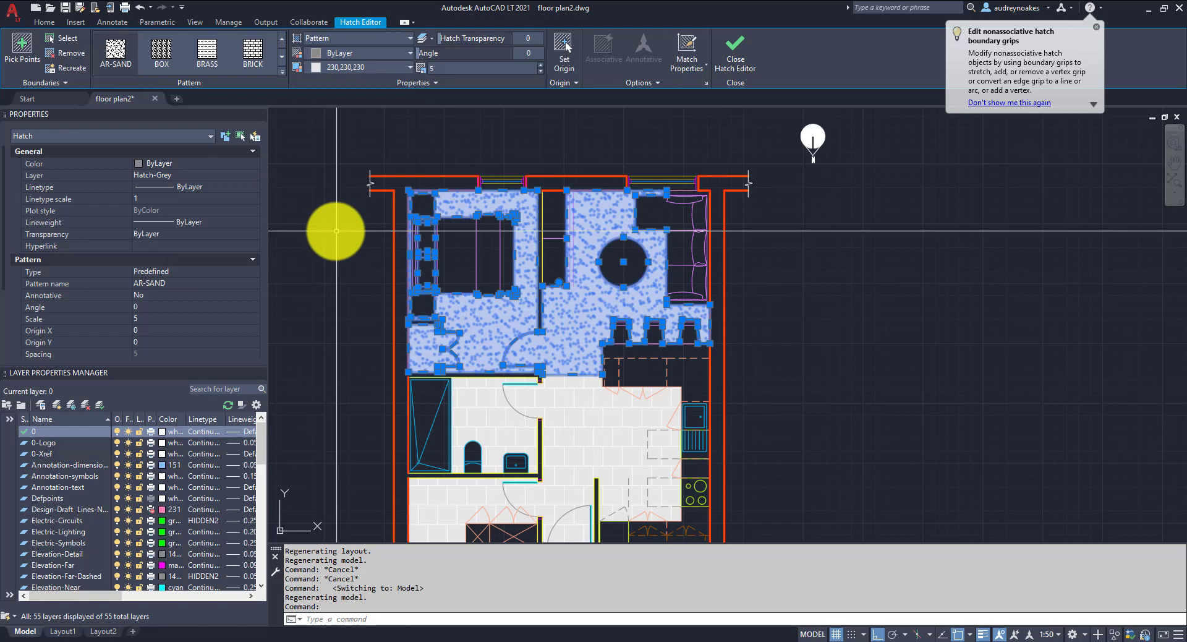
Step: Lighten the AR-SAND hatch's background to true color 250,250,250
{"action": "left_click", "coordinate": [338, 68]}
{"action": "left_click", "coordinate": [321, 223]}
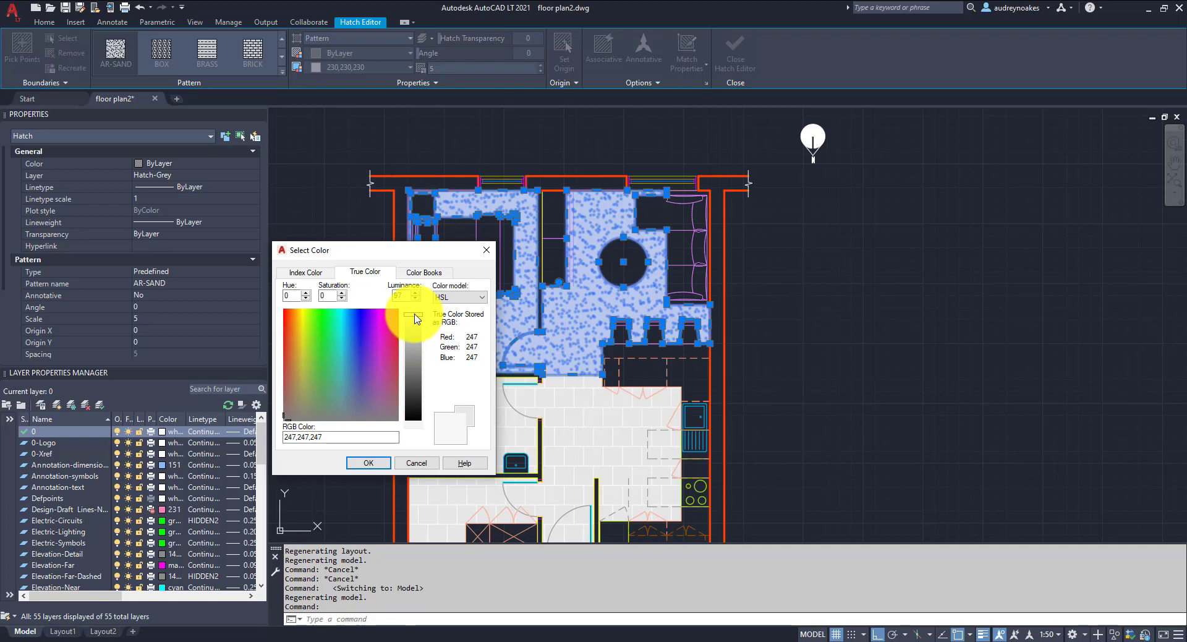
{"action": "left_click_drag", "start_coordinate": [414, 317], "coordinate": [413, 314]}
{"action": "left_click", "coordinate": [383, 466]}
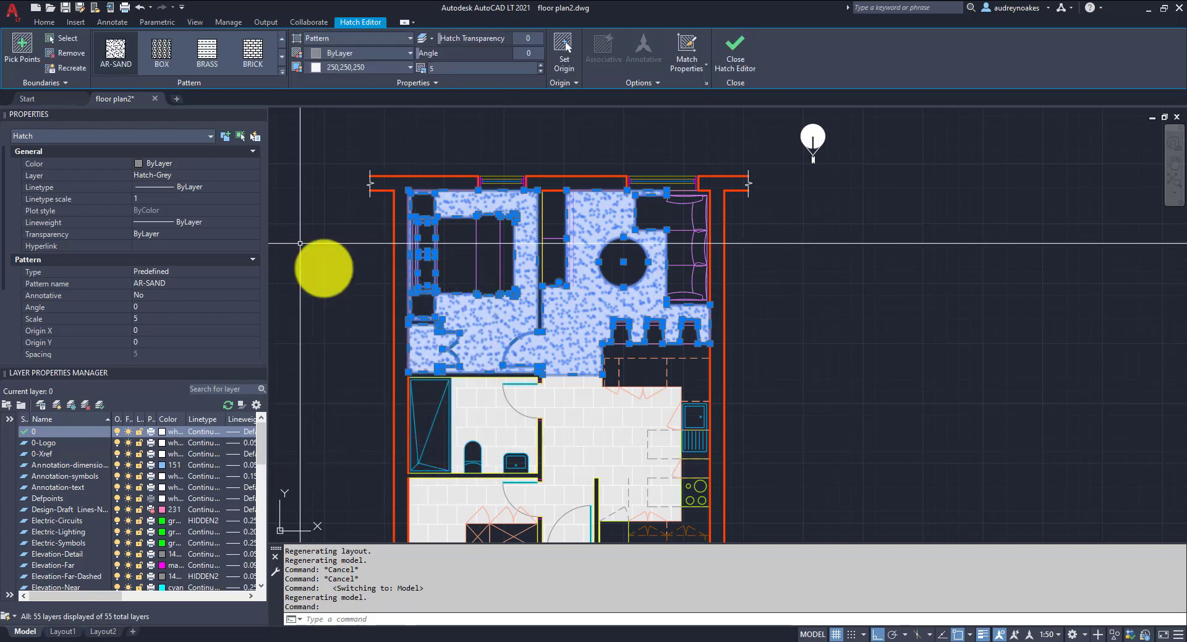
Step: Set the line color of the AR-SAND bedroom and living room hatch to true color 212,212,212
{"action": "left_click", "coordinate": [374, 56]}
{"action": "left_click", "coordinate": [328, 222]}
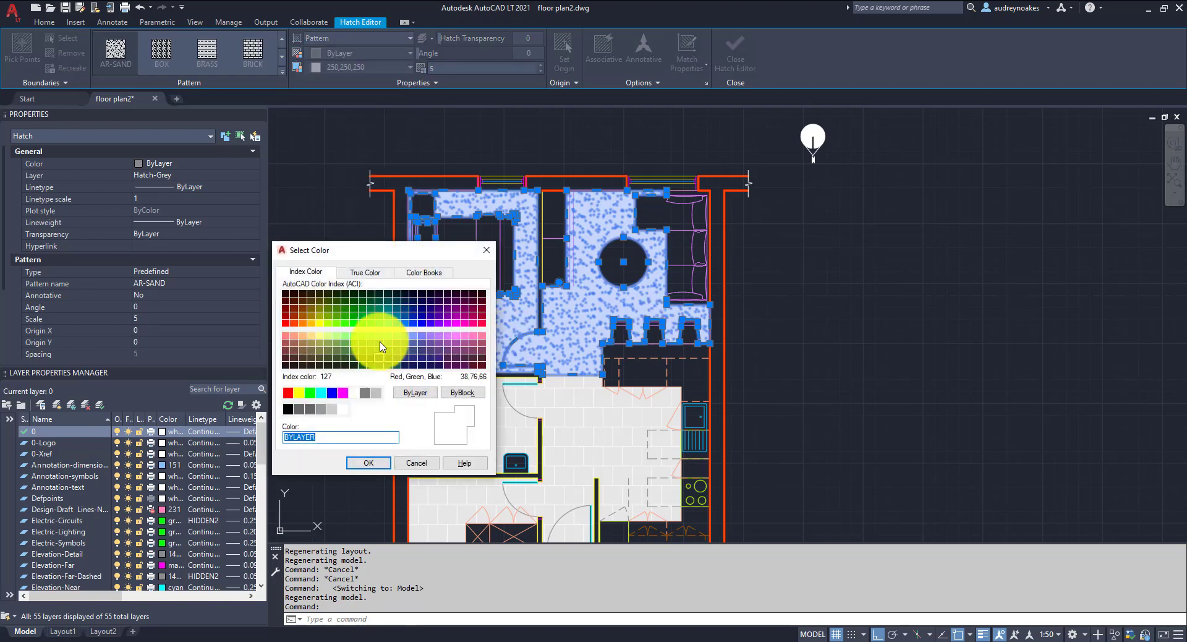
{"action": "left_click", "coordinate": [363, 272]}
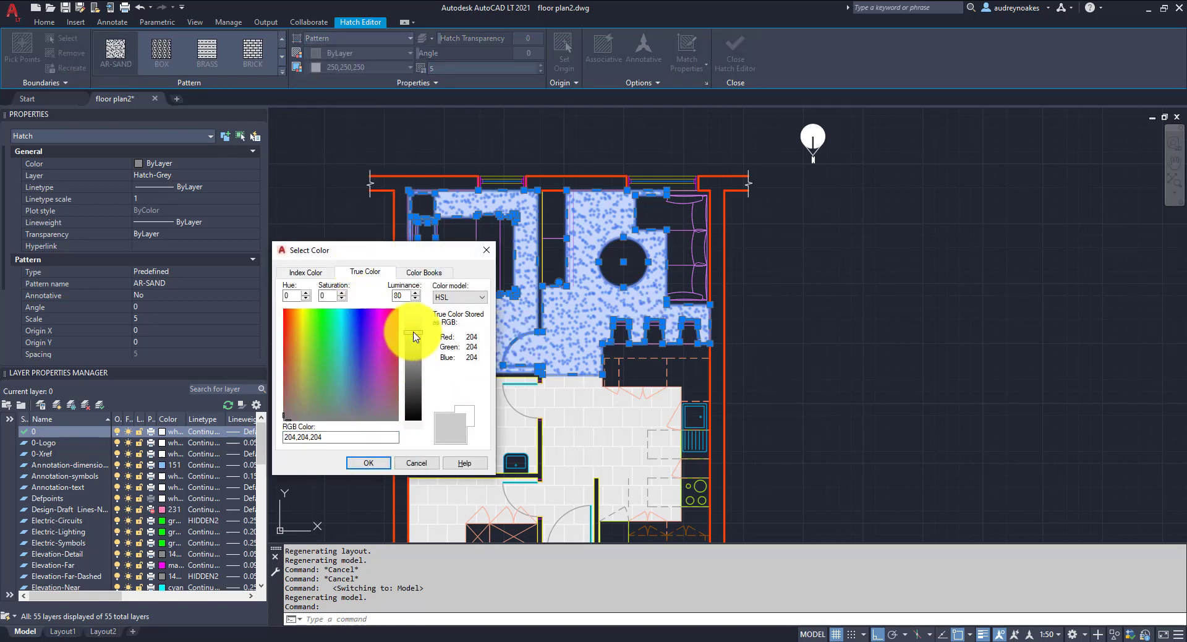
{"action": "mouse_move", "coordinate": [413, 336]}
{"action": "left_mouse_down"}
{"action": "mouse_move", "coordinate": [413, 390]}
{"action": "mouse_move", "coordinate": [414, 353]}
{"action": "left_mouse_up"}
{"action": "left_click", "coordinate": [368, 462]}
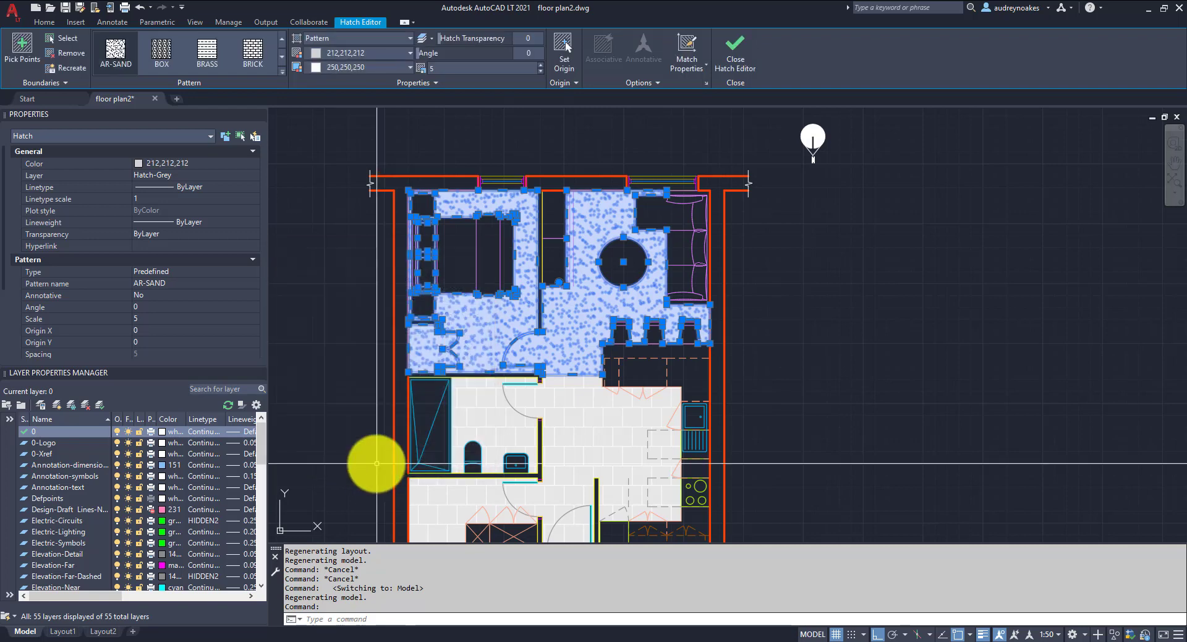
Step: Examine the tile and carpet hatch shading in Layout1, both close up and across the whole sheet
{"action": "left_click", "coordinate": [63, 630]}
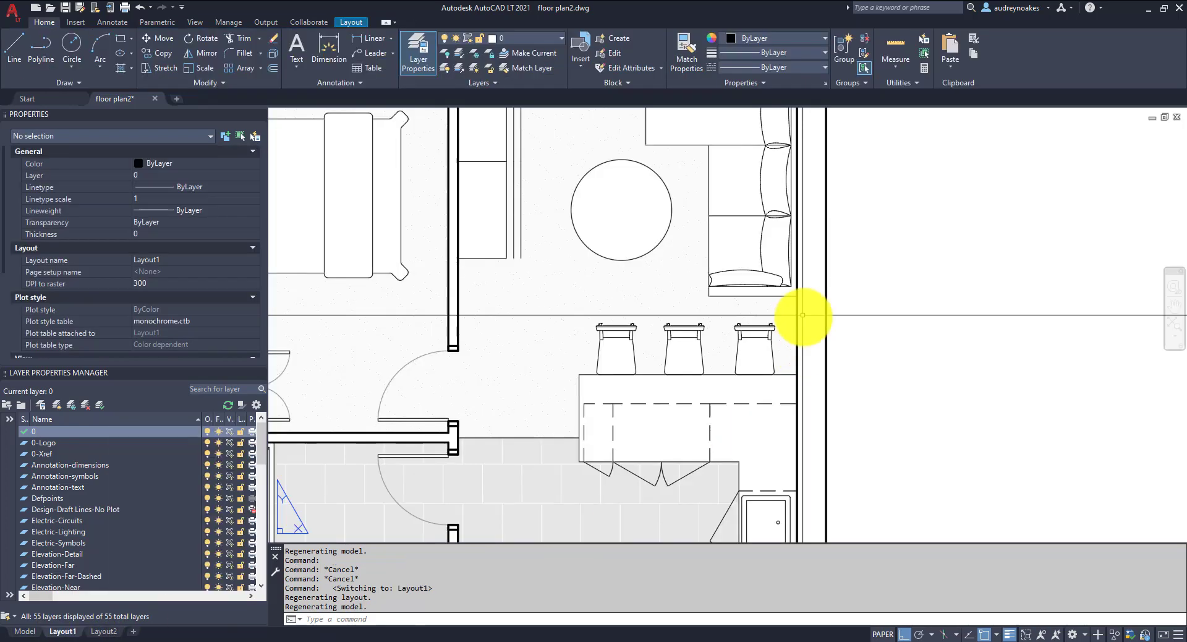
{"action": "scroll", "coordinate": [543, 331], "scroll_direction": "down", "scroll_amount": 3}
{"action": "scroll", "coordinate": [583, 424], "scroll_direction": "down", "scroll_amount": 2}
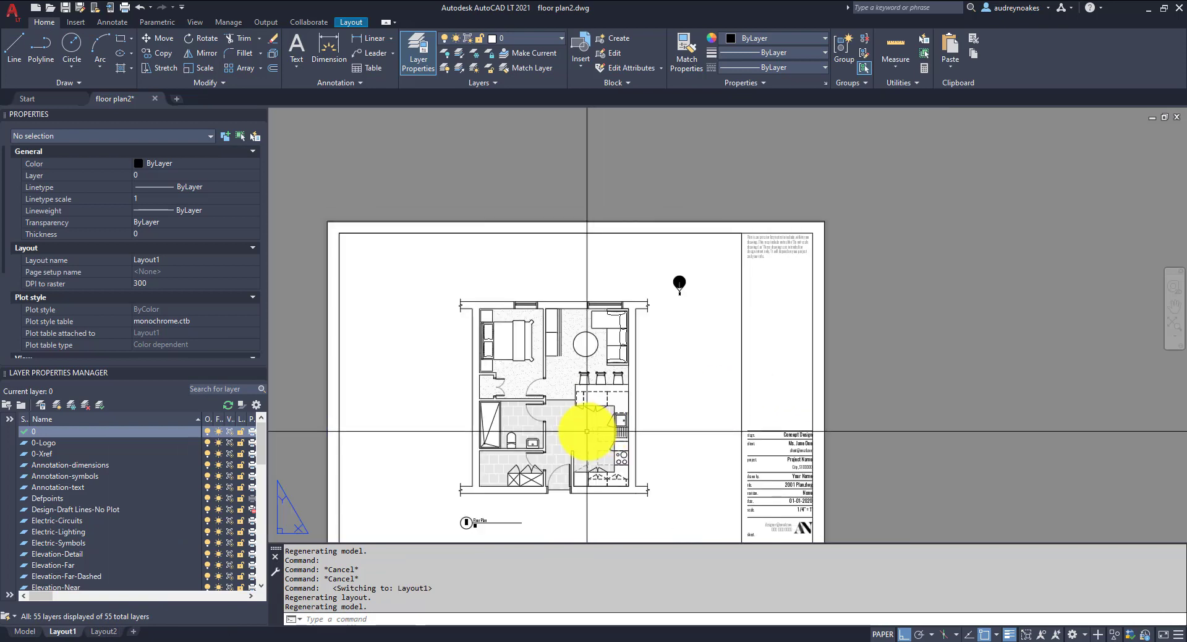
{"action": "scroll", "coordinate": [572, 358], "scroll_direction": "up", "scroll_amount": 6}
{"action": "scroll", "coordinate": [861, 401], "scroll_direction": "down", "scroll_amount": 5}
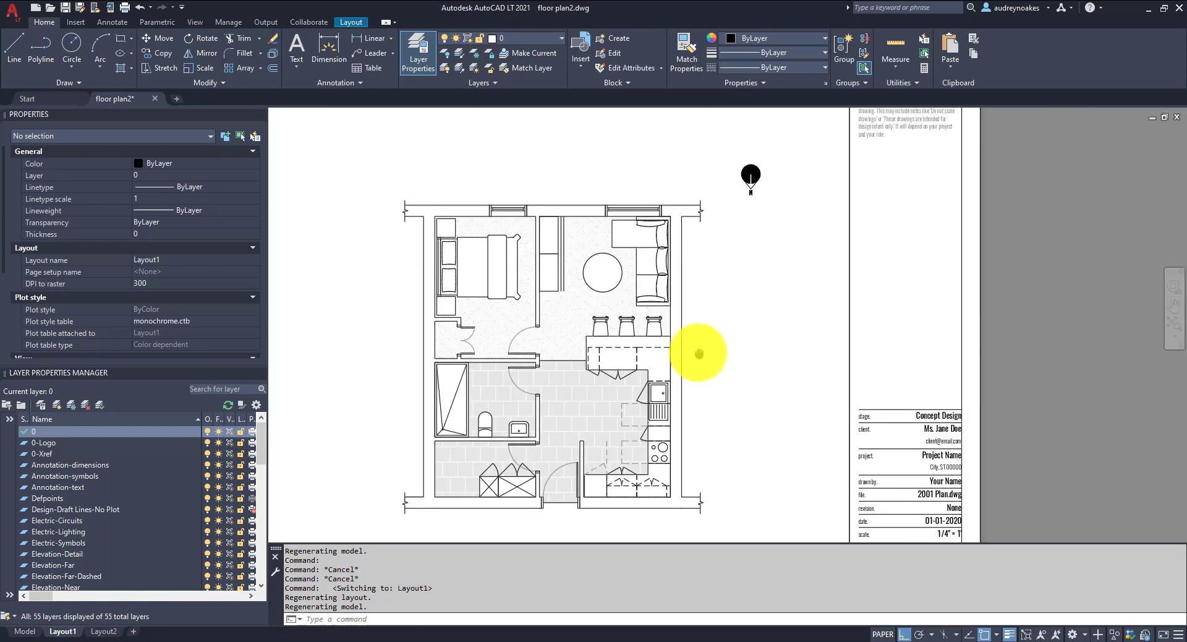
{"action": "middle_click_drag", "start_coordinate": [698, 353], "coordinate": [630, 302]}
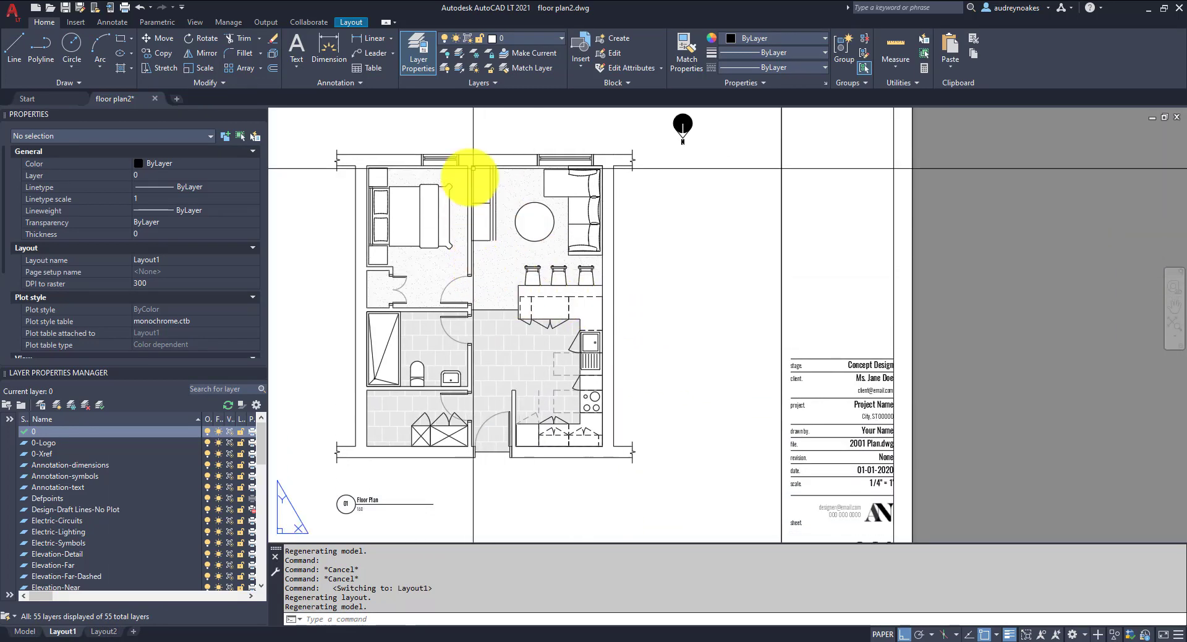
{"action": "scroll", "coordinate": [473, 167], "scroll_direction": "up", "scroll_amount": 6}
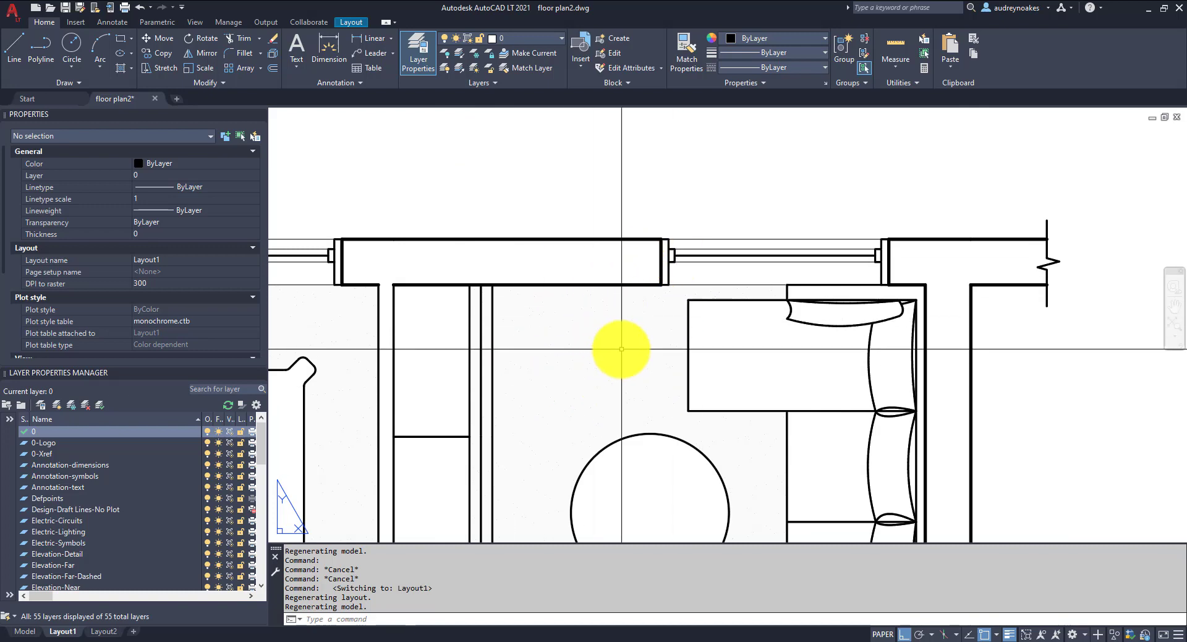
{"action": "scroll", "coordinate": [551, 350], "scroll_direction": "down", "scroll_amount": 6}
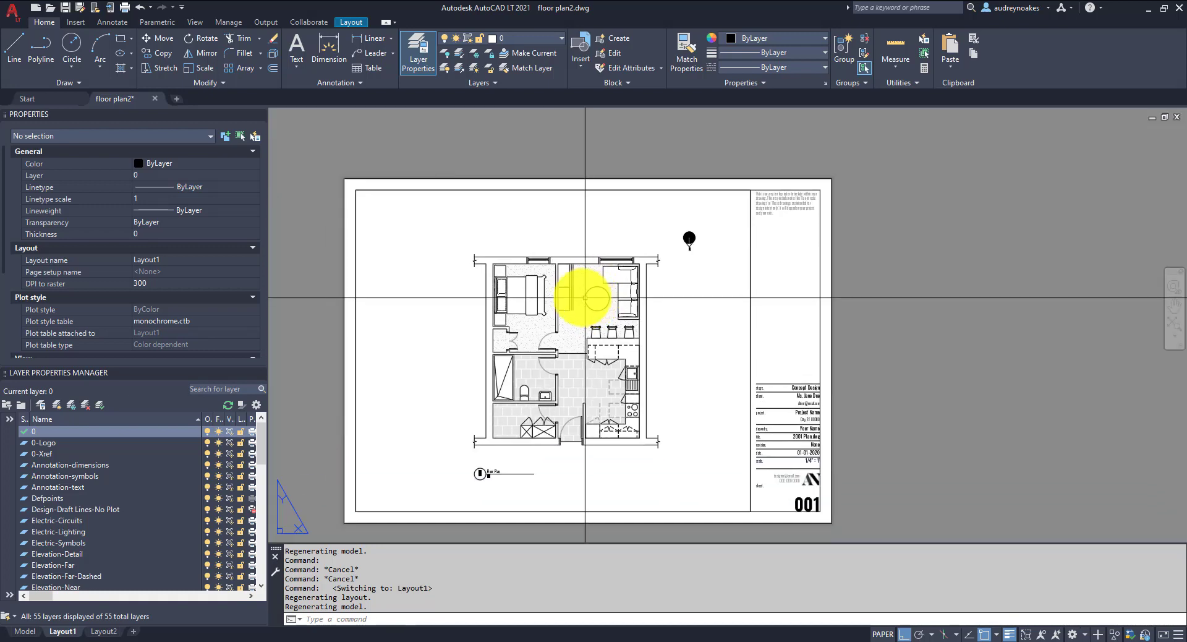
{"action": "scroll", "coordinate": [544, 393], "scroll_direction": "down", "scroll_amount": 2}
{"action": "scroll", "coordinate": [587, 392], "scroll_direction": "up", "scroll_amount": 2}
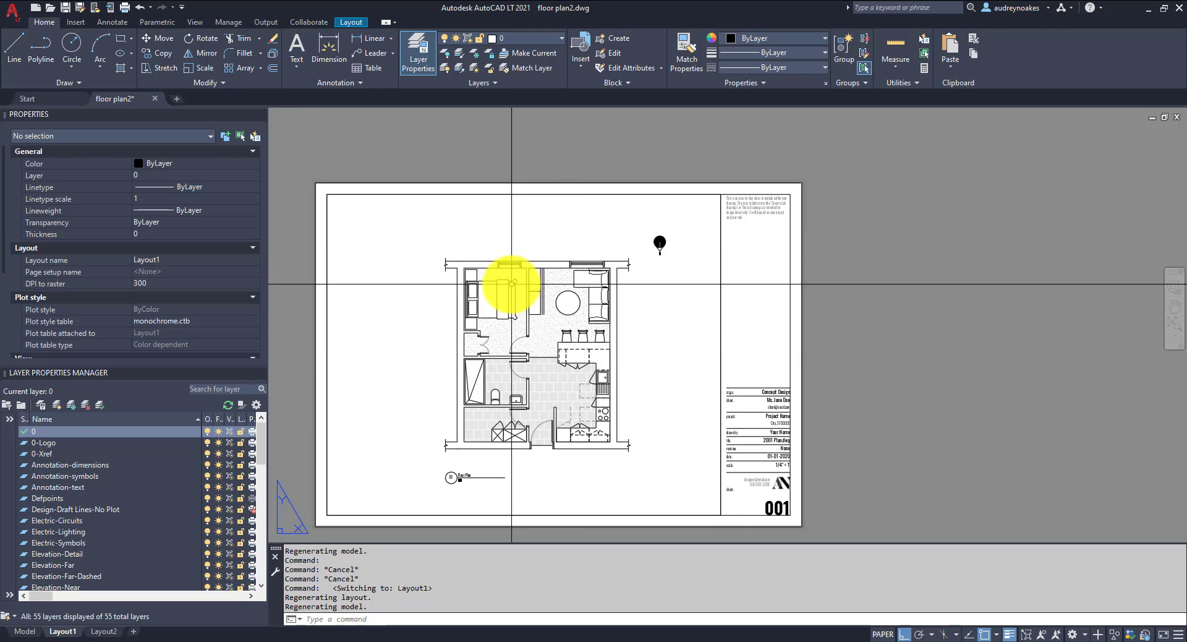
{"action": "scroll", "coordinate": [560, 280], "scroll_direction": "up", "scroll_amount": 2}
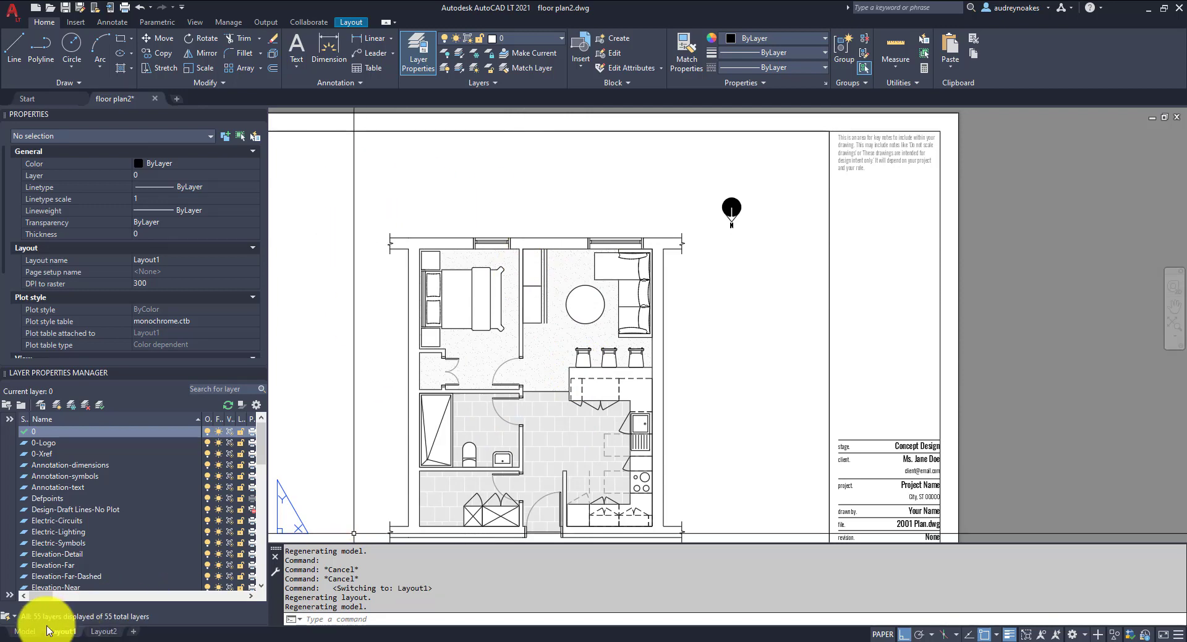
Step: Return to model space and freeze the Hatch-Black and Hatch-Grey layers
{"action": "left_click", "coordinate": [24, 633]}
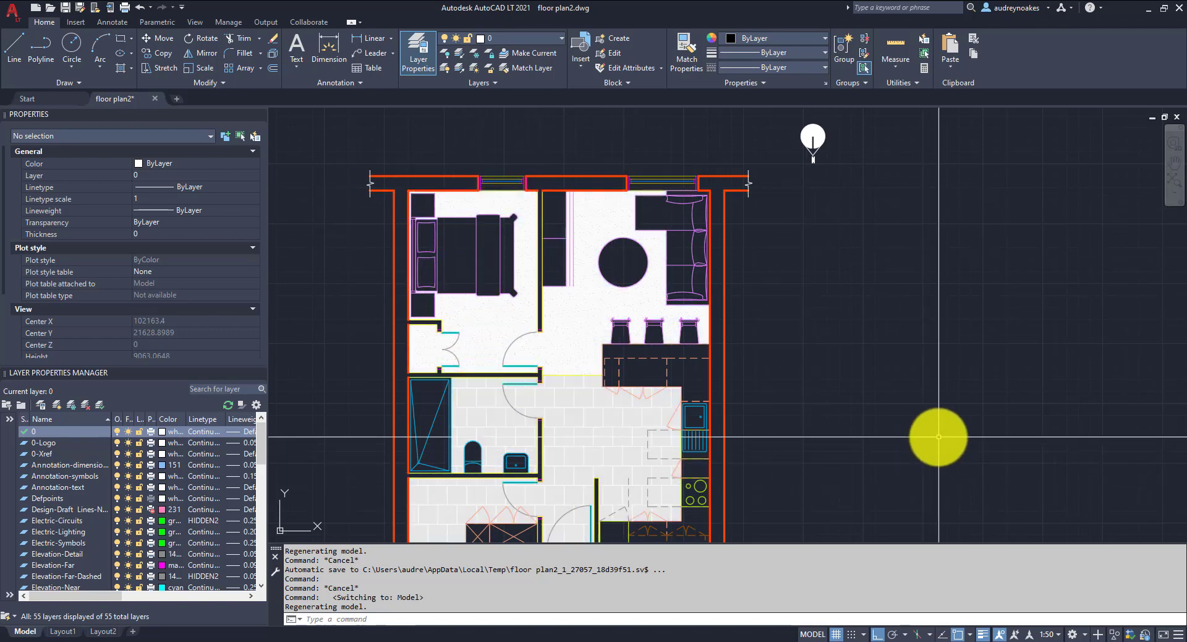
{"action": "scroll", "coordinate": [58, 520], "scroll_direction": "down", "scroll_amount": 3}
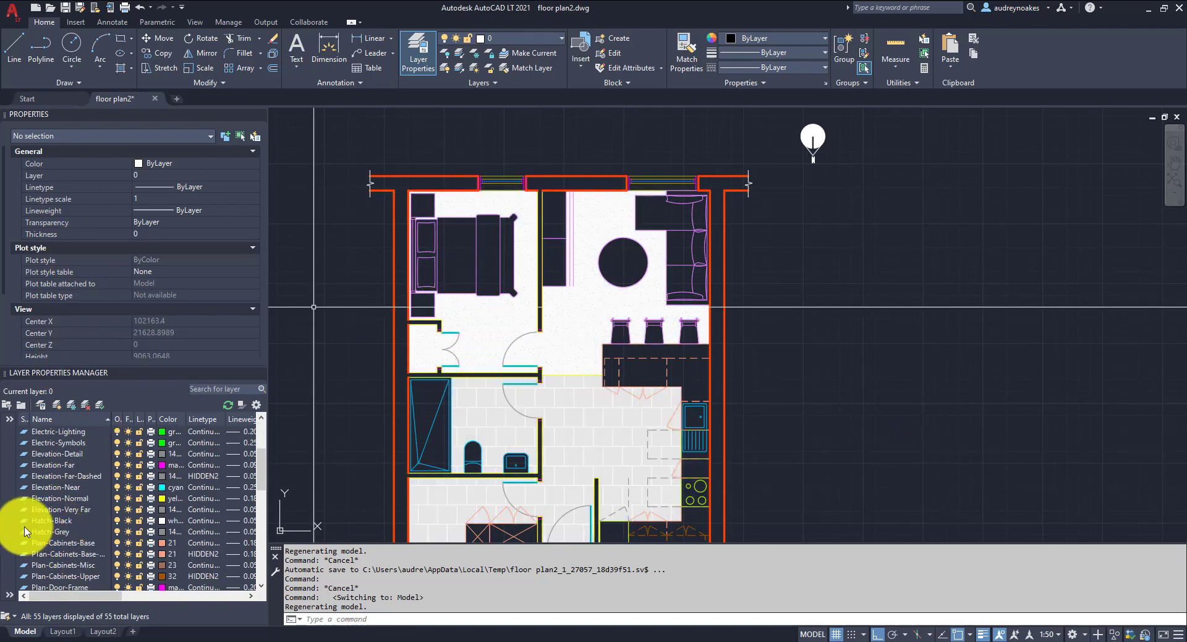
{"action": "left_click", "coordinate": [128, 531]}
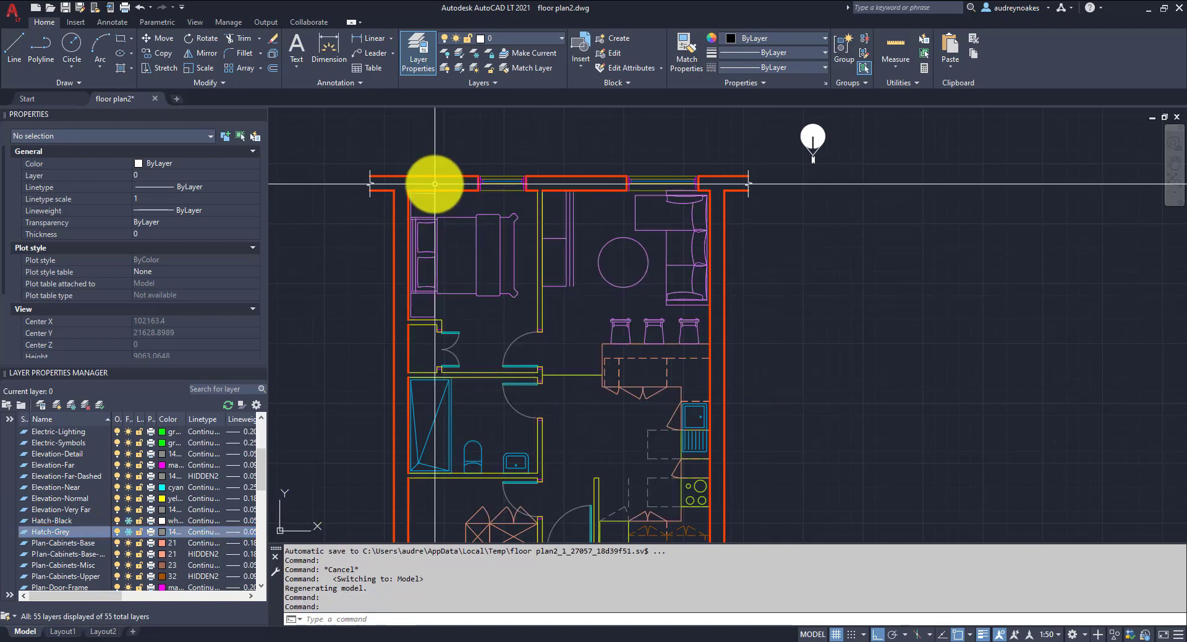
Step: Trace the bedroom's inner wall outline with a closed polyline, starting and ending at the window opening's left inner corner and passing around the closet
{"action": "scroll", "coordinate": [478, 200], "scroll_direction": "up", "scroll_amount": 4}
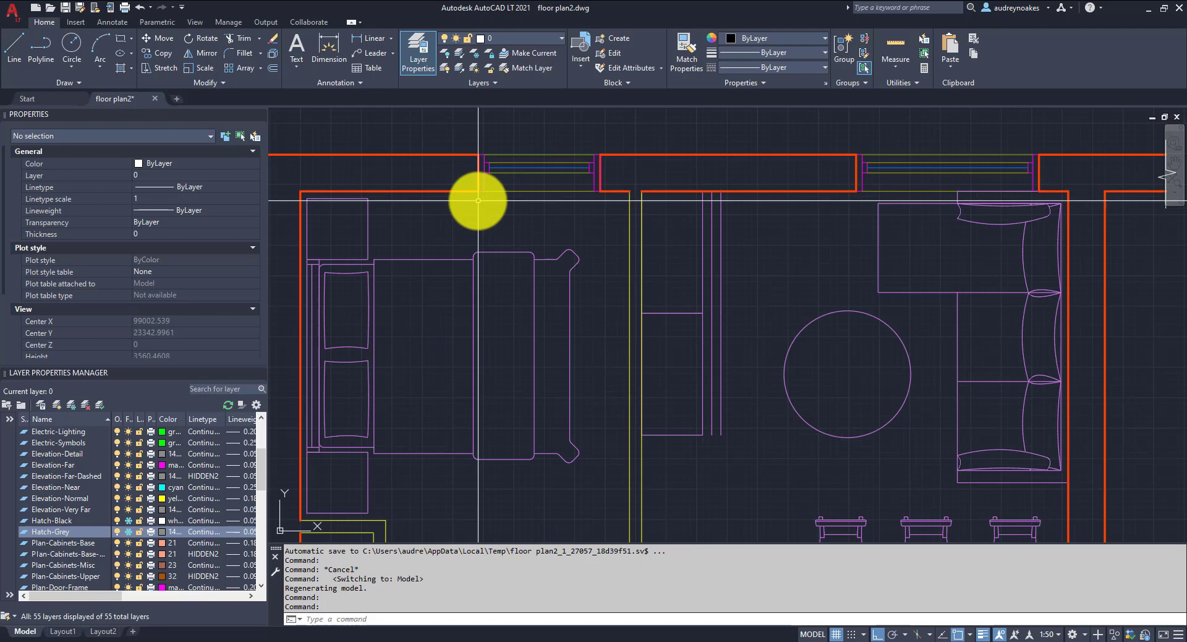
{"action": "key", "text": "Return"}
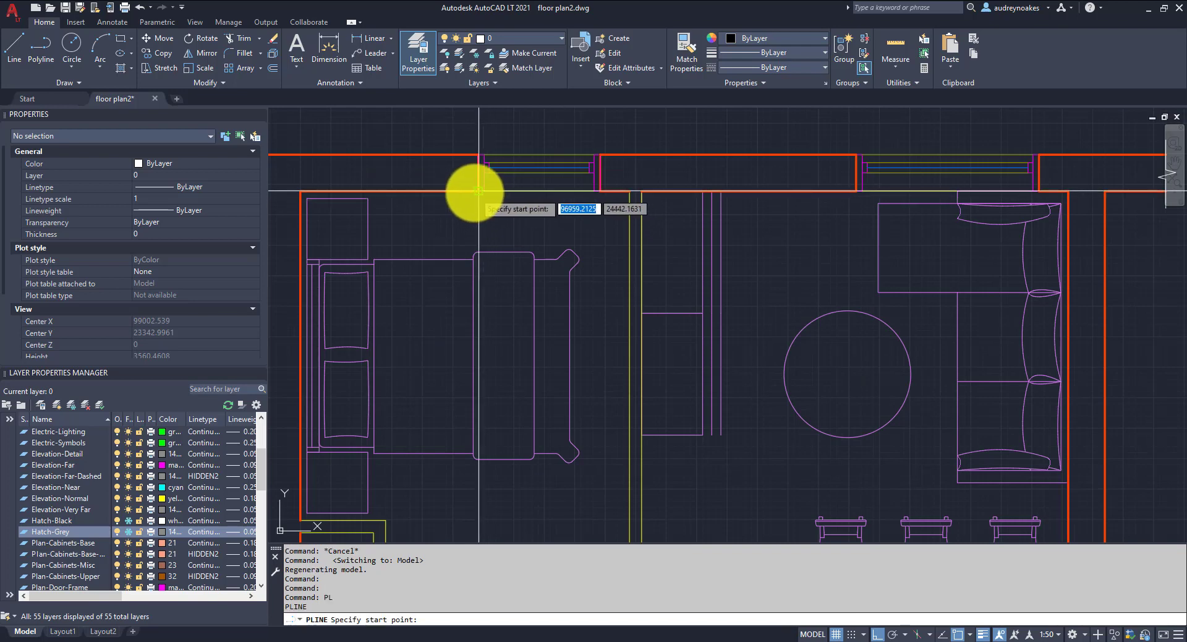
{"action": "left_click", "coordinate": [300, 192]}
{"action": "middle_click_drag", "start_coordinate": [351, 405], "coordinate": [468, 89]}
{"action": "left_click", "coordinate": [419, 204]}
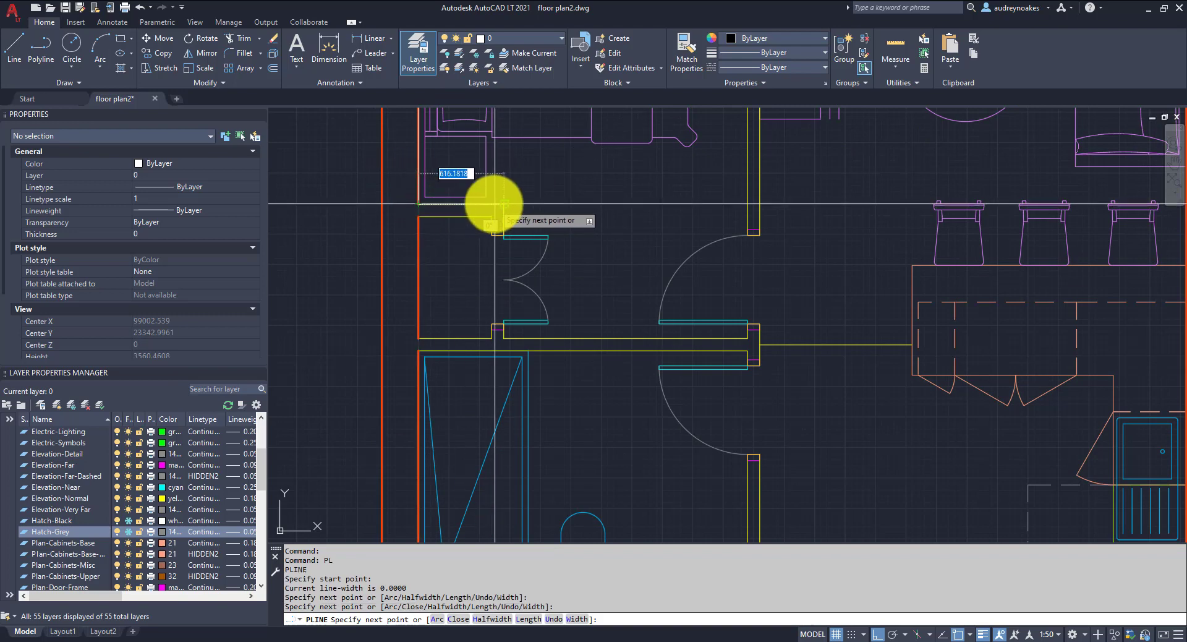
{"action": "left_click", "coordinate": [504, 204]}
{"action": "left_click", "coordinate": [504, 338]}
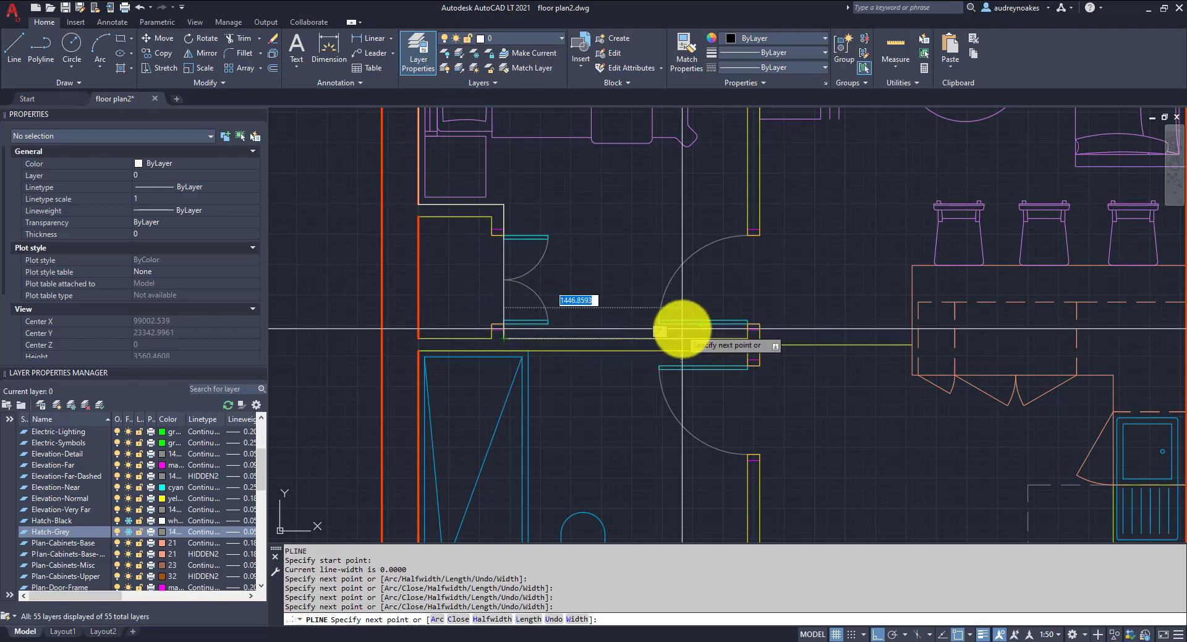
{"action": "left_click", "coordinate": [747, 338]}
{"action": "middle_click_drag", "start_coordinate": [768, 213], "coordinate": [691, 490]}
{"action": "left_click", "coordinate": [671, 151]}
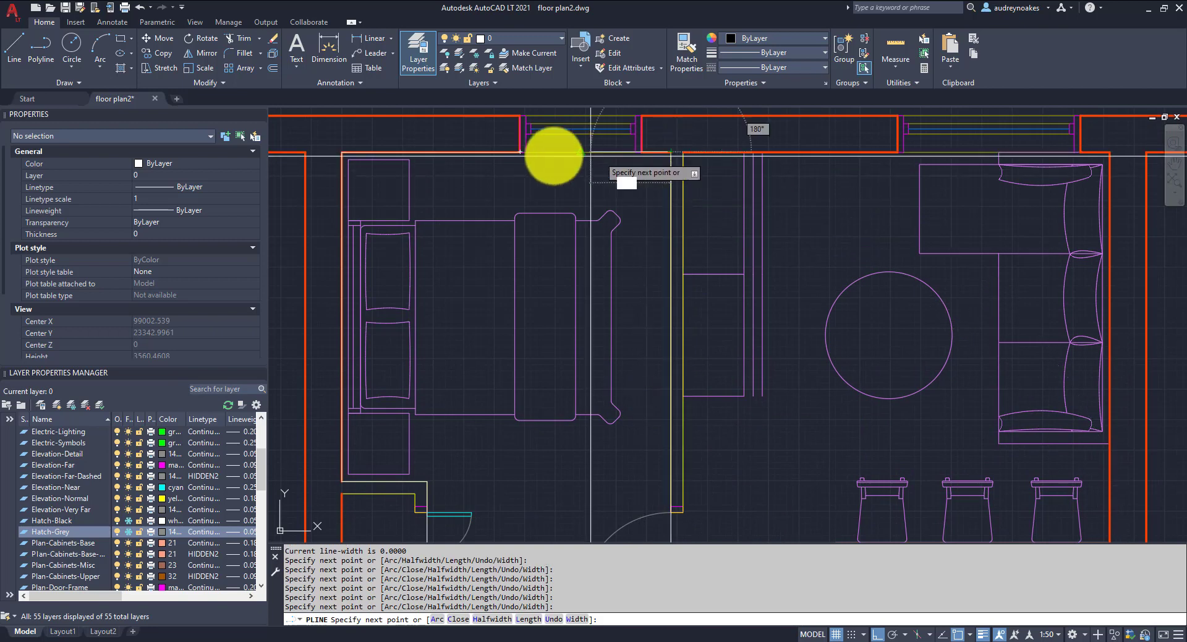
{"action": "left_click", "coordinate": [520, 152]}
{"action": "key", "text": "Return"}
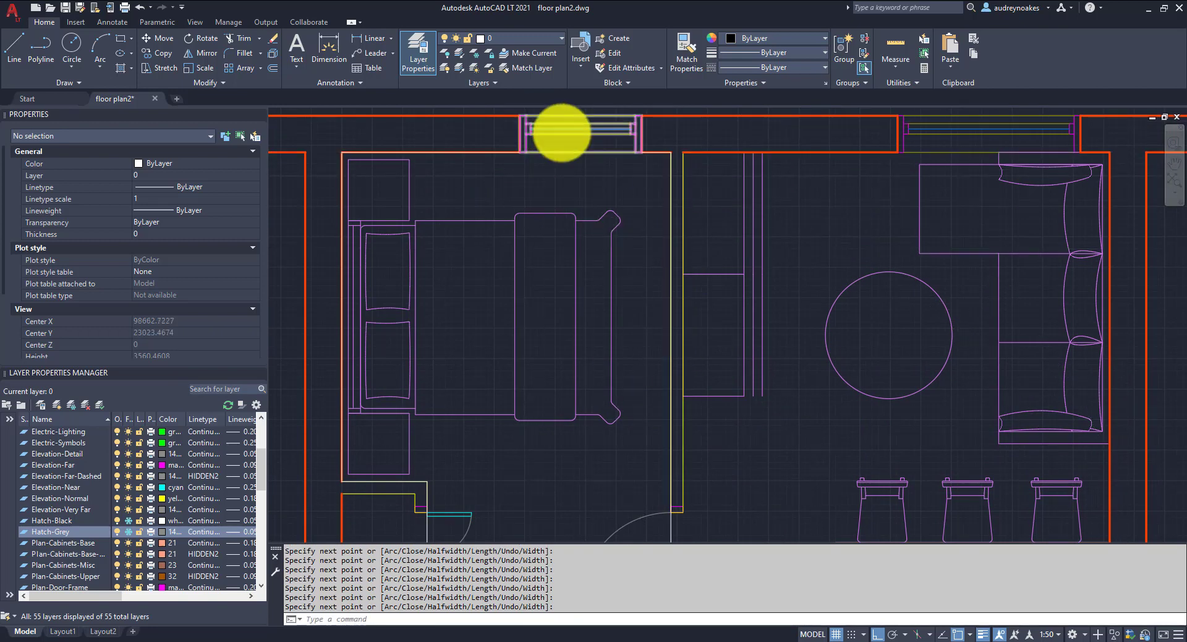
Step: Set polar tracking to 5-degree increments and draw a line about 1855 units long at 250° from the bedroom window's left inner corner
{"action": "scroll", "coordinate": [618, 248], "scroll_direction": "down", "scroll_amount": 5}
{"action": "scroll", "coordinate": [605, 251], "scroll_direction": "up", "scroll_amount": 4}
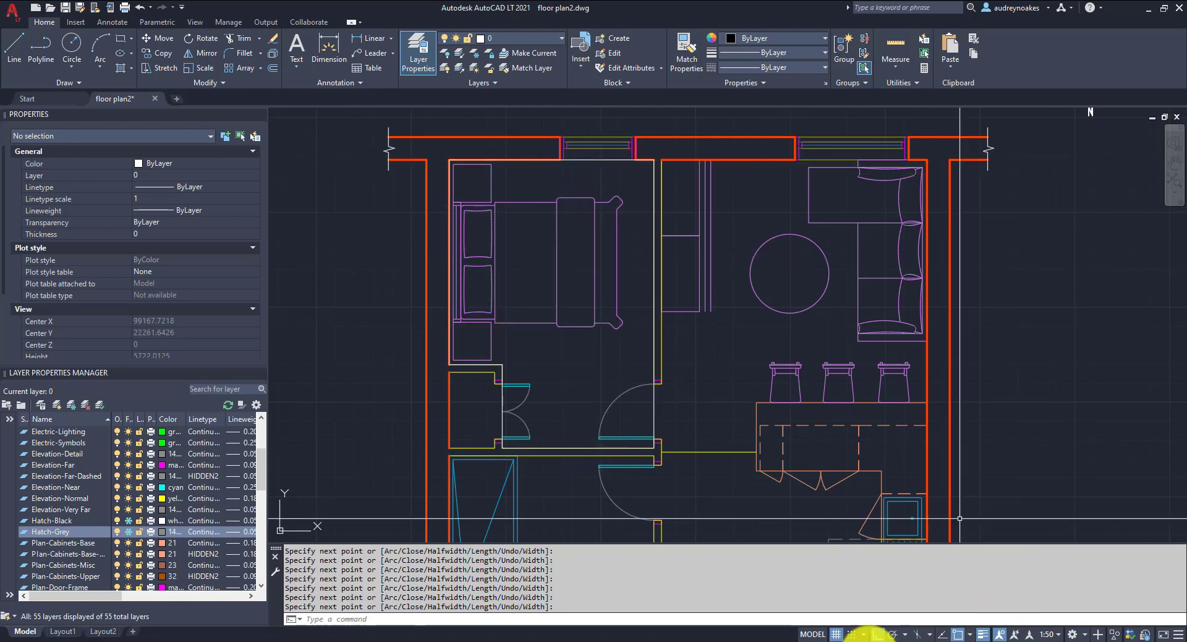
{"action": "left_click", "coordinate": [903, 637]}
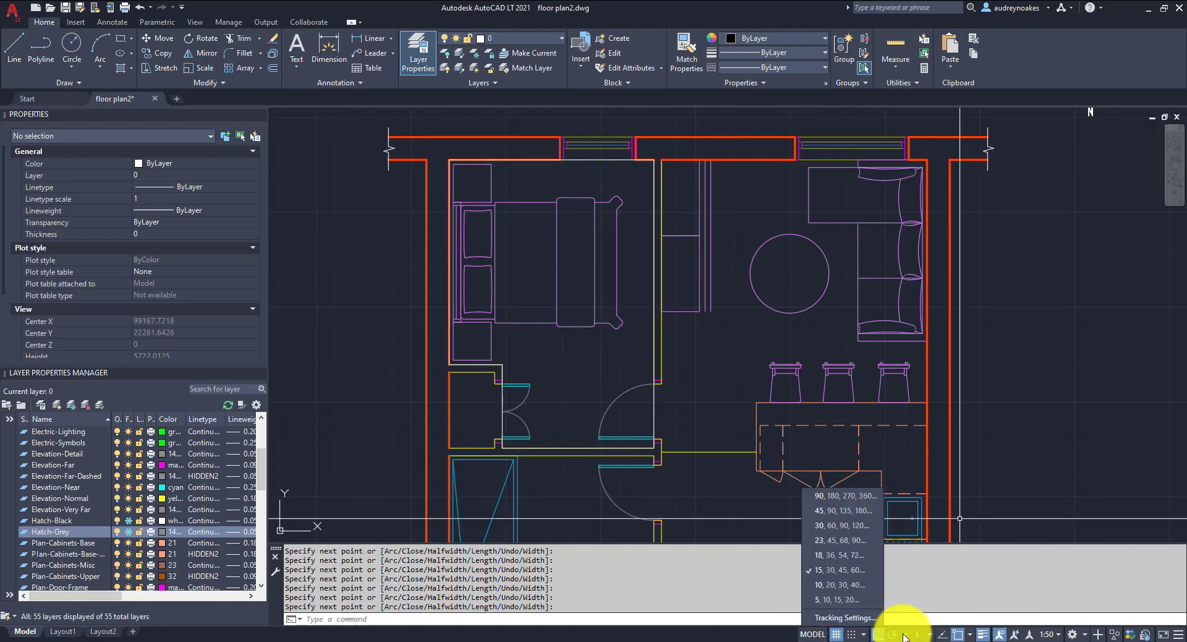
{"action": "left_click", "coordinate": [838, 594]}
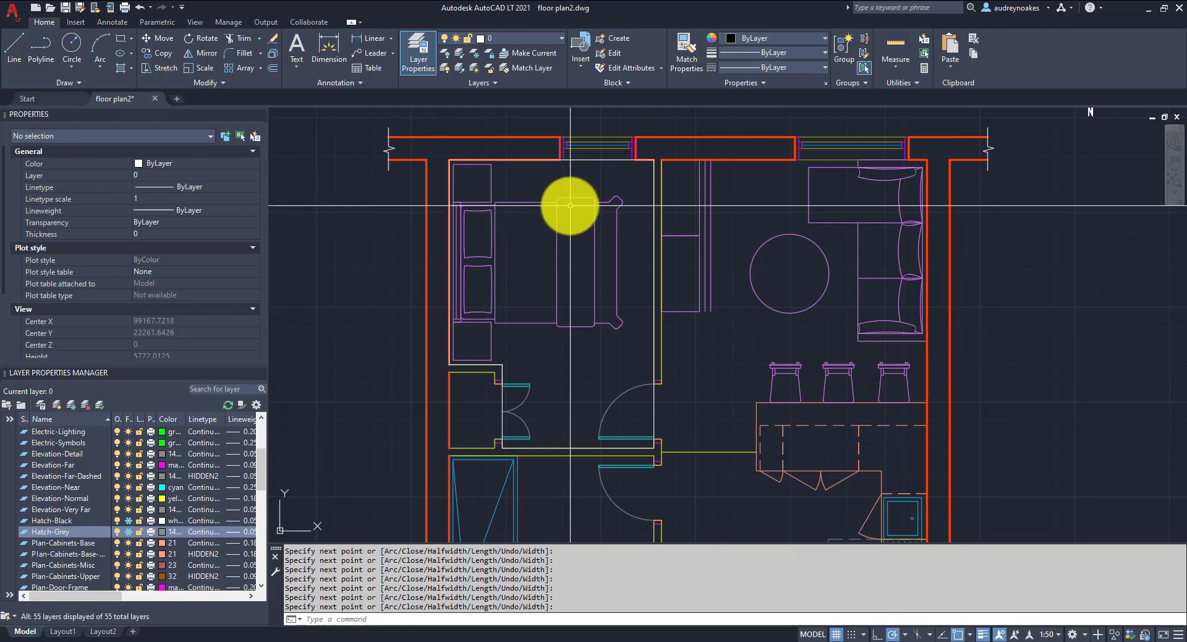
{"action": "key", "text": "Return"}
{"action": "left_click", "coordinate": [560, 159]}
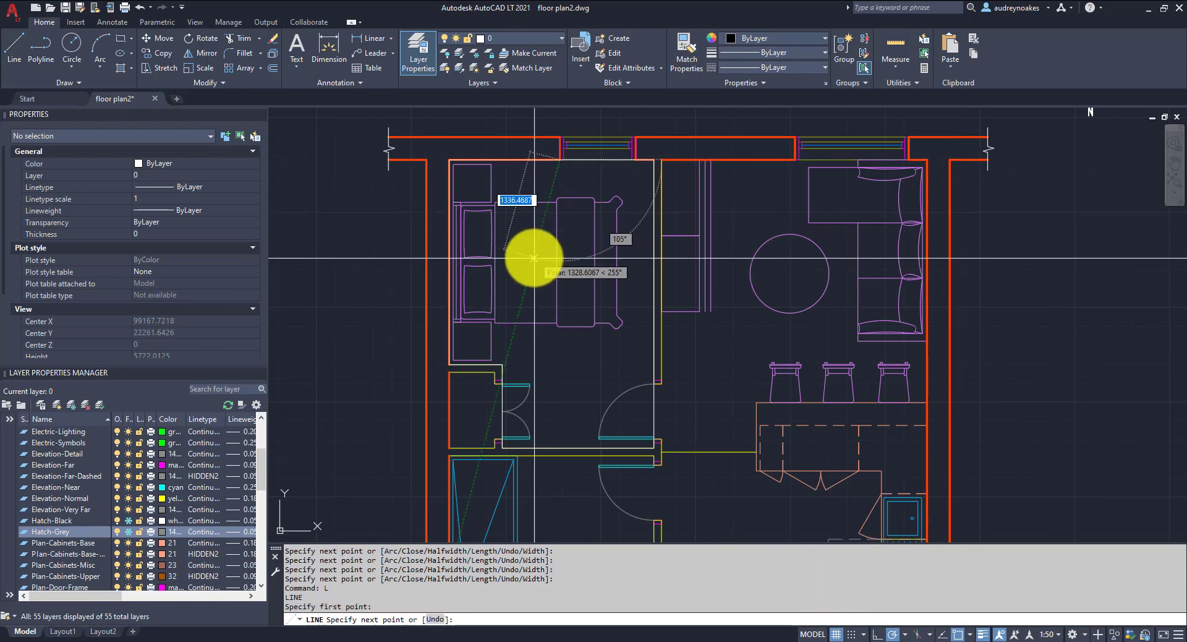
{"action": "left_click", "coordinate": [511, 292]}
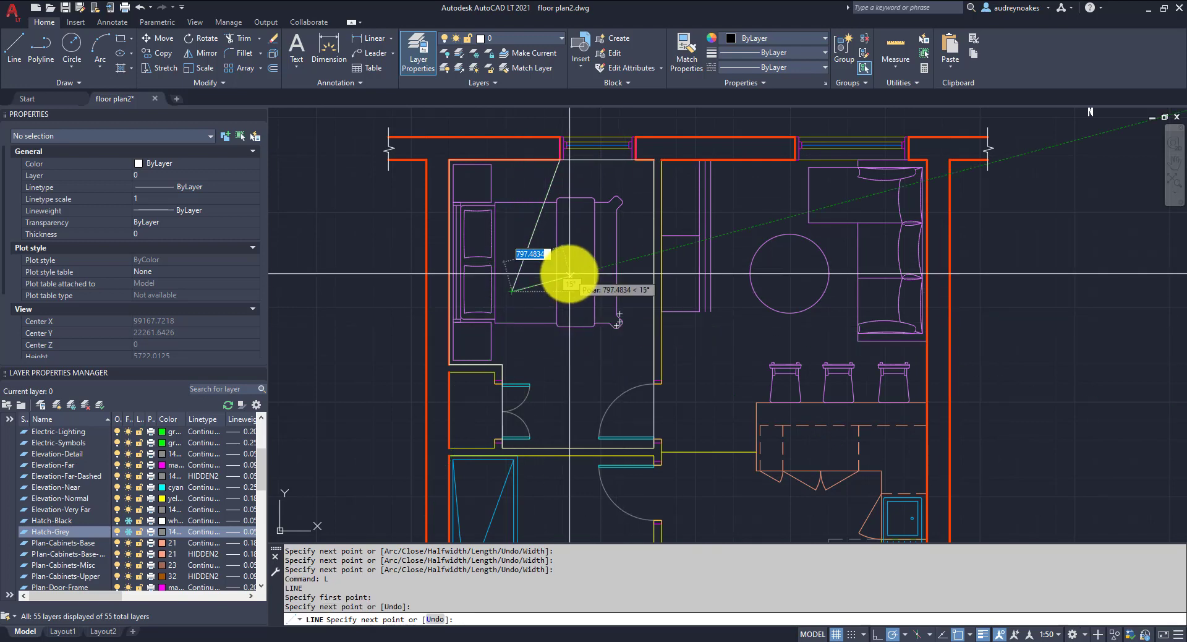
{"action": "key", "text": "Return"}
Step: Copy the slanted line from the bedroom window's left inner corner to its right inner corner
{"action": "left_click", "coordinate": [523, 248]}
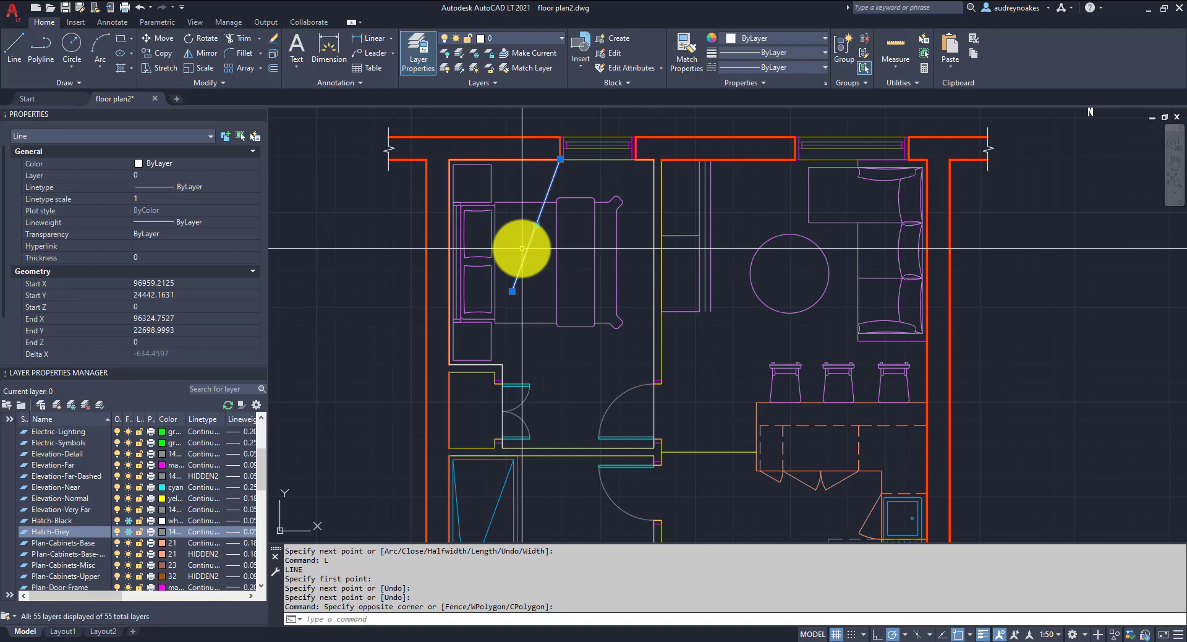
{"action": "type", "text": "co"}
{"action": "key", "text": "Return"}
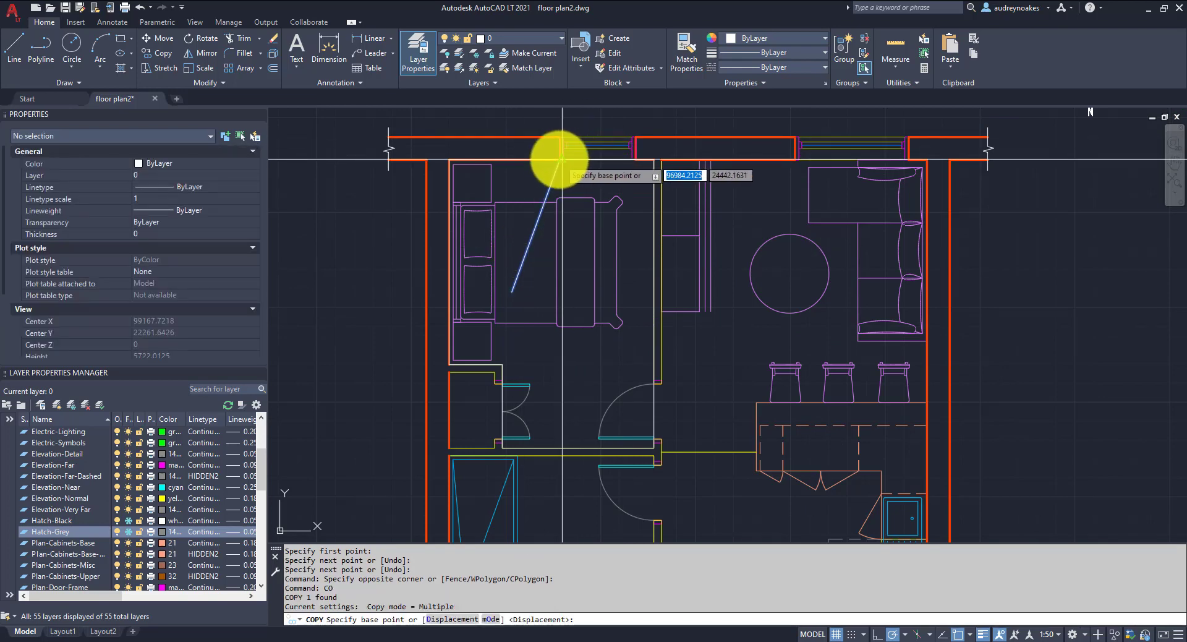
{"action": "scroll", "coordinate": [557, 160], "scroll_direction": "up", "scroll_amount": 8}
{"action": "left_click", "coordinate": [557, 160]}
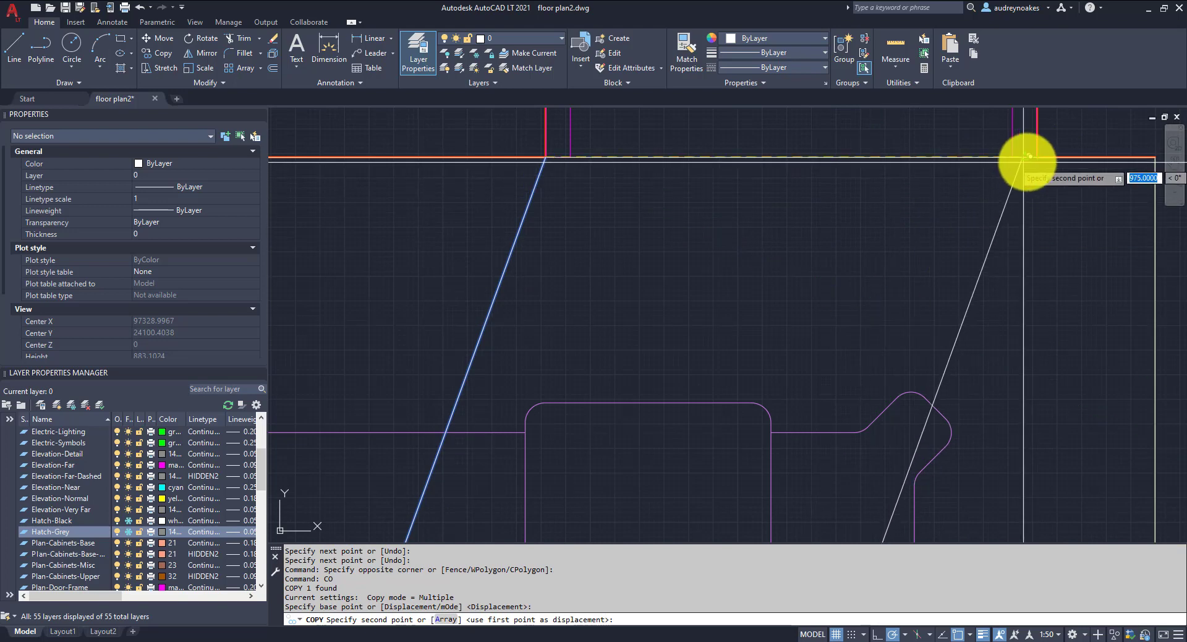
{"action": "left_click", "coordinate": [1038, 158]}
{"action": "scroll", "coordinate": [966, 301], "scroll_direction": "down", "scroll_amount": 5}
{"action": "scroll", "coordinate": [935, 358], "scroll_direction": "down", "scroll_amount": 2}
{"action": "middle_click_drag", "start_coordinate": [934, 358], "coordinate": [530, 266]}
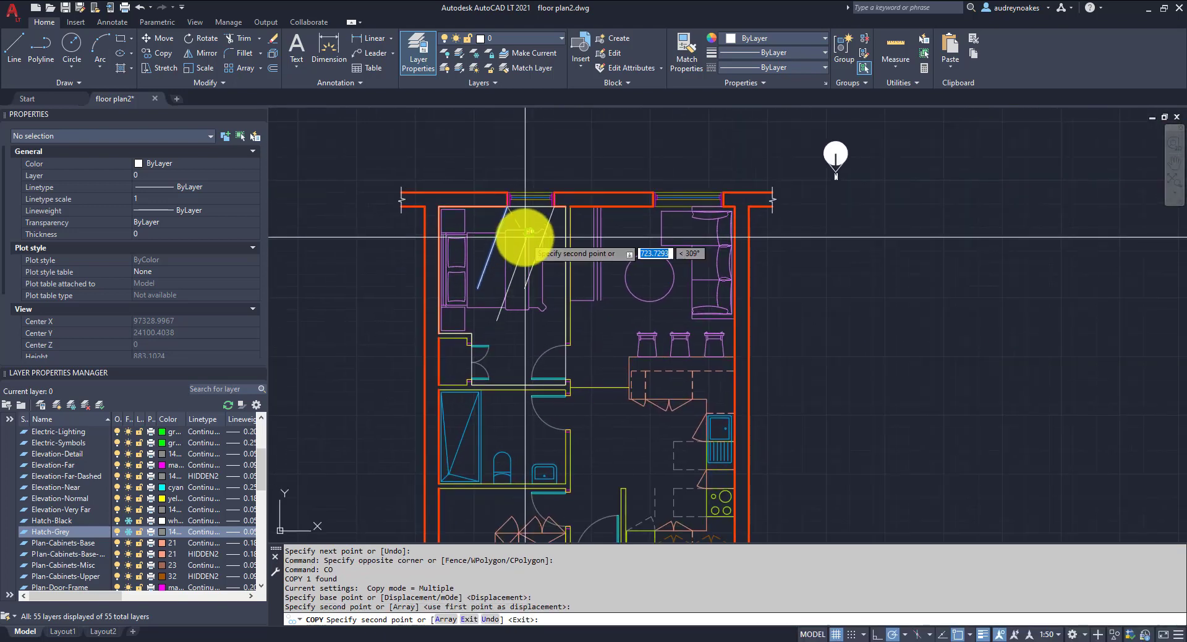
{"action": "key", "text": "Return"}
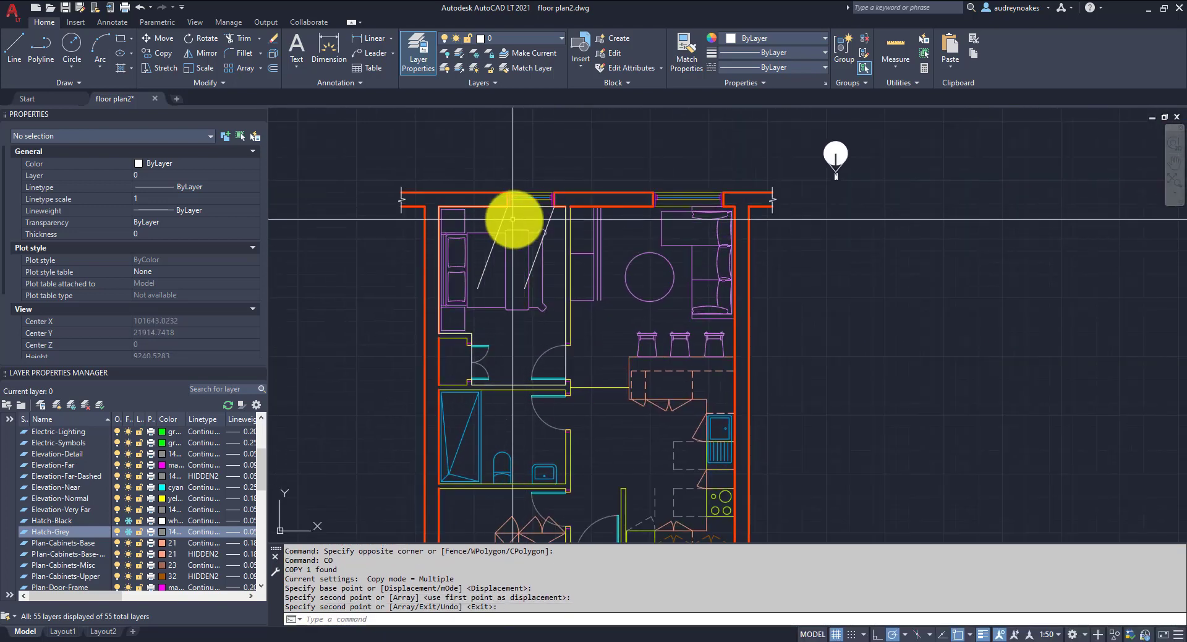
Step: Draw a horizontal line about 1359 units long across both slanted lines, just below the bedroom window
{"action": "scroll", "coordinate": [504, 221], "scroll_direction": "up", "scroll_amount": 4}
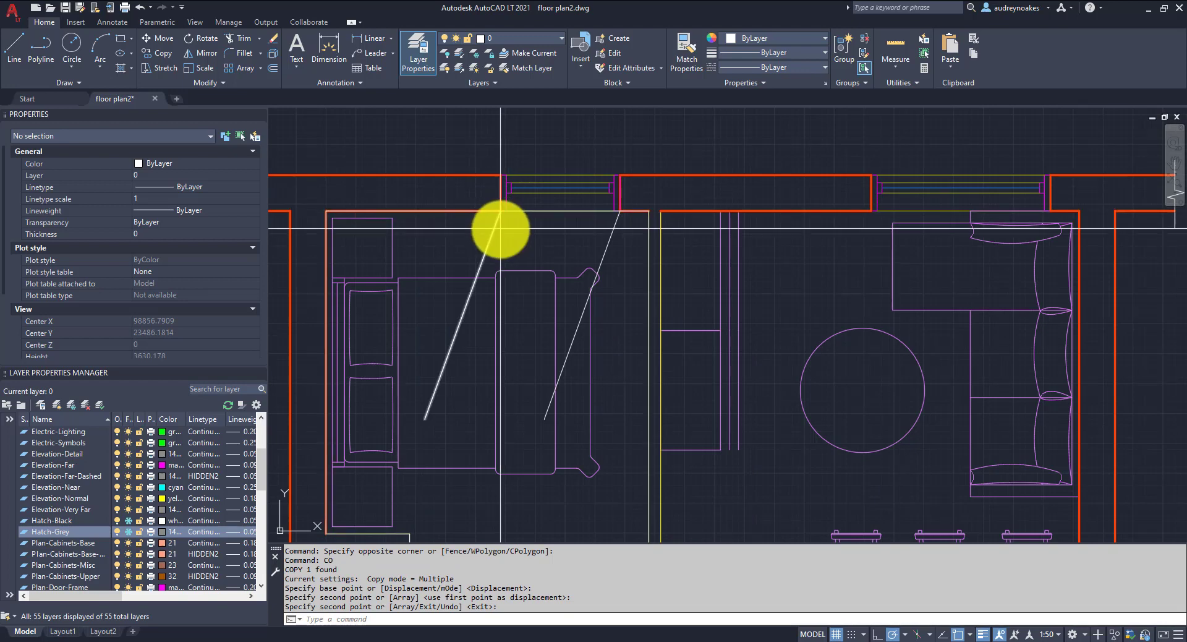
{"action": "type", "text": "l"}
{"action": "key", "text": "Return"}
{"action": "left_click", "coordinate": [464, 245]}
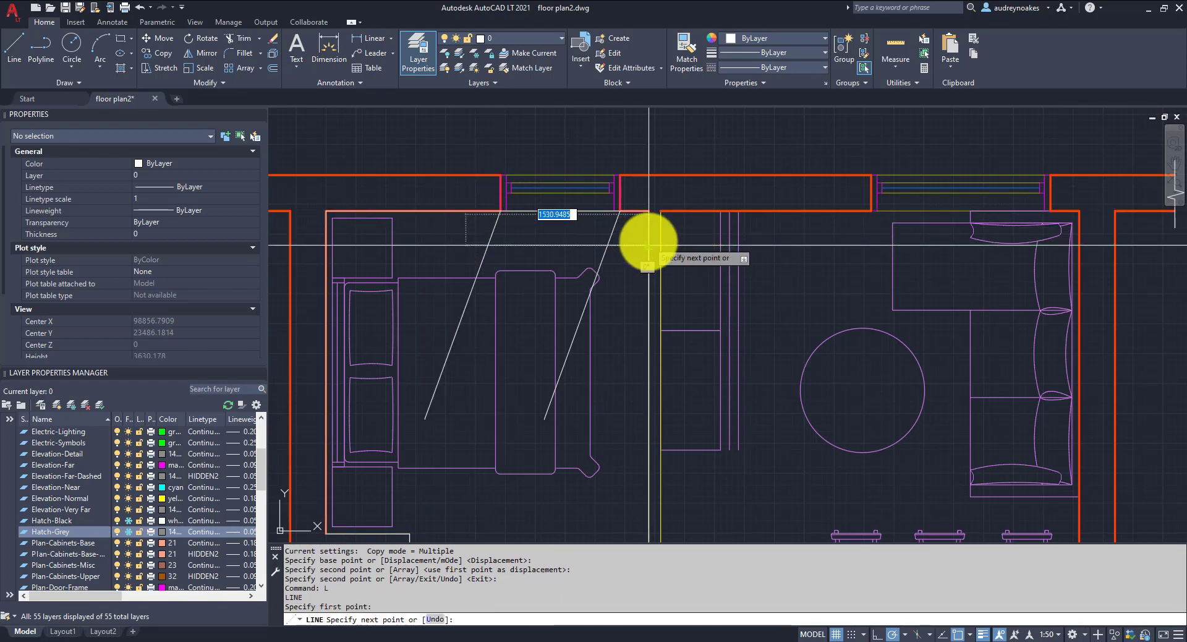
{"action": "left_click", "coordinate": [628, 245]}
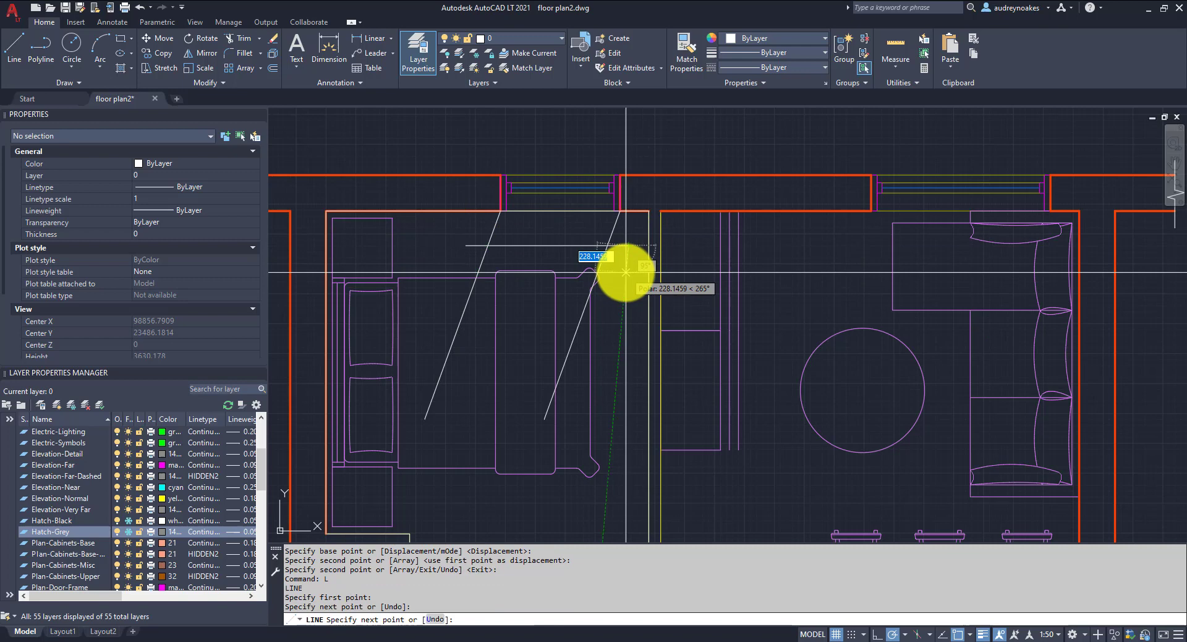
{"action": "key", "text": "Return"}
Step: Copy the horizontal line below the bedroom window and paste it across the slanted lines near their lower ends
{"action": "left_click", "coordinate": [538, 257]}
{"action": "left_click", "coordinate": [513, 241]}
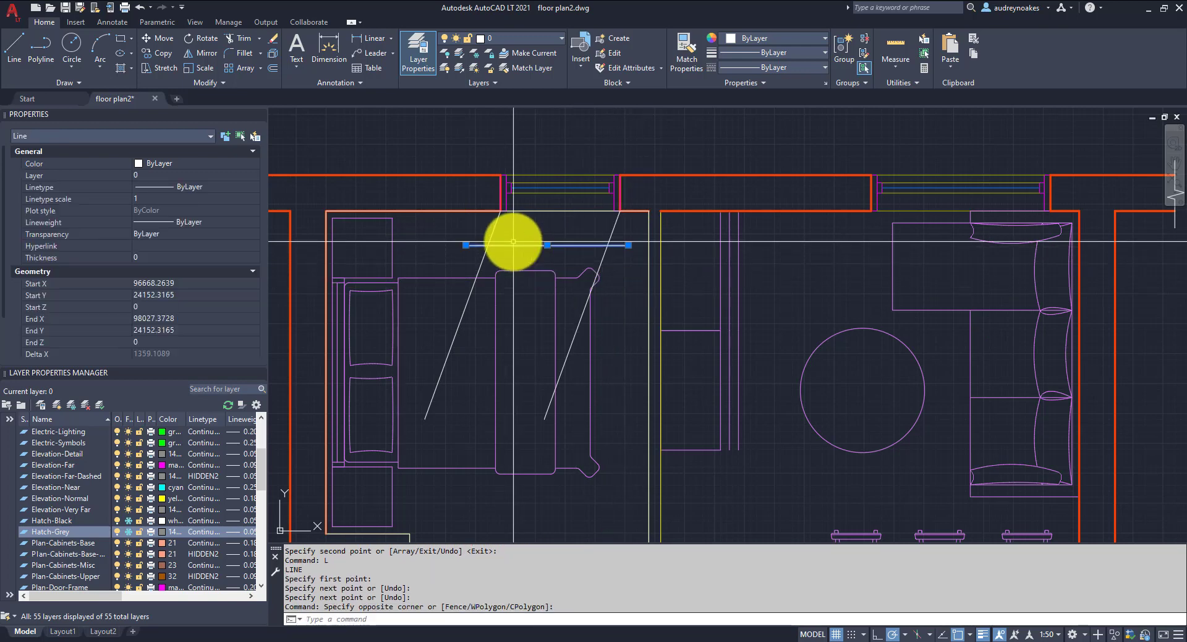
{"action": "key", "text": "ctrl+c"}
{"action": "key", "text": "ctrl+v"}
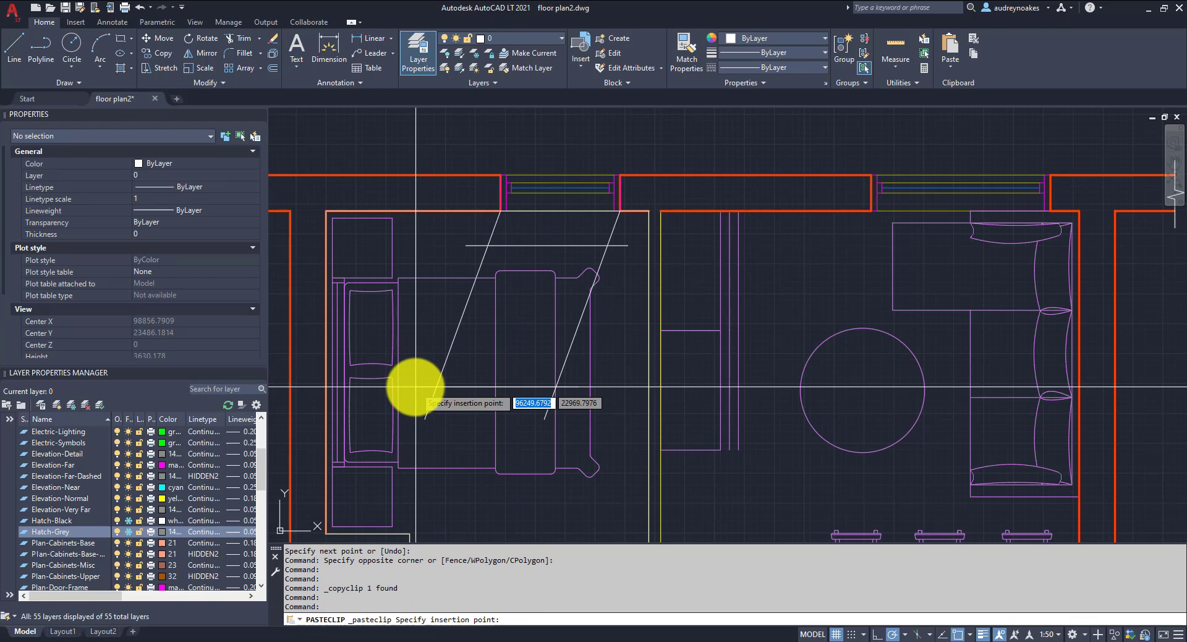
{"action": "left_click", "coordinate": [415, 386]}
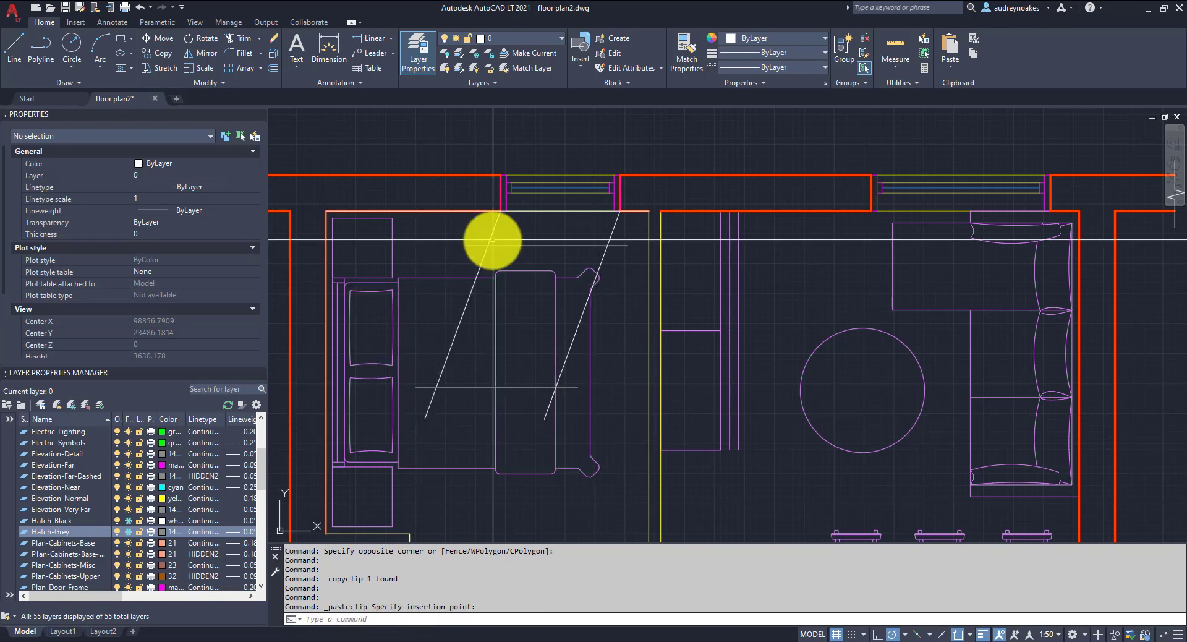
Step: Trim the overhanging ends of the slanted lines and the upper horizontal line, using all four lines as cutting edges
{"action": "left_click", "coordinate": [625, 247]}
{"action": "left_click", "coordinate": [606, 252]}
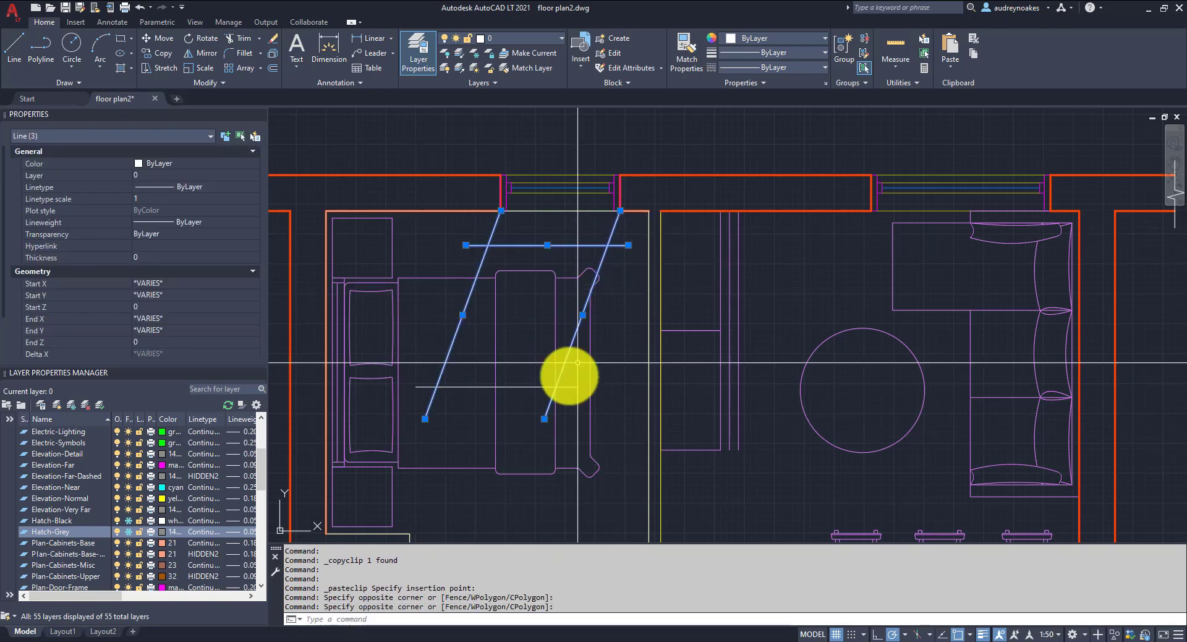
{"action": "left_click", "coordinate": [461, 383]}
{"action": "left_click", "coordinate": [437, 397]}
{"action": "left_click", "coordinate": [520, 368]}
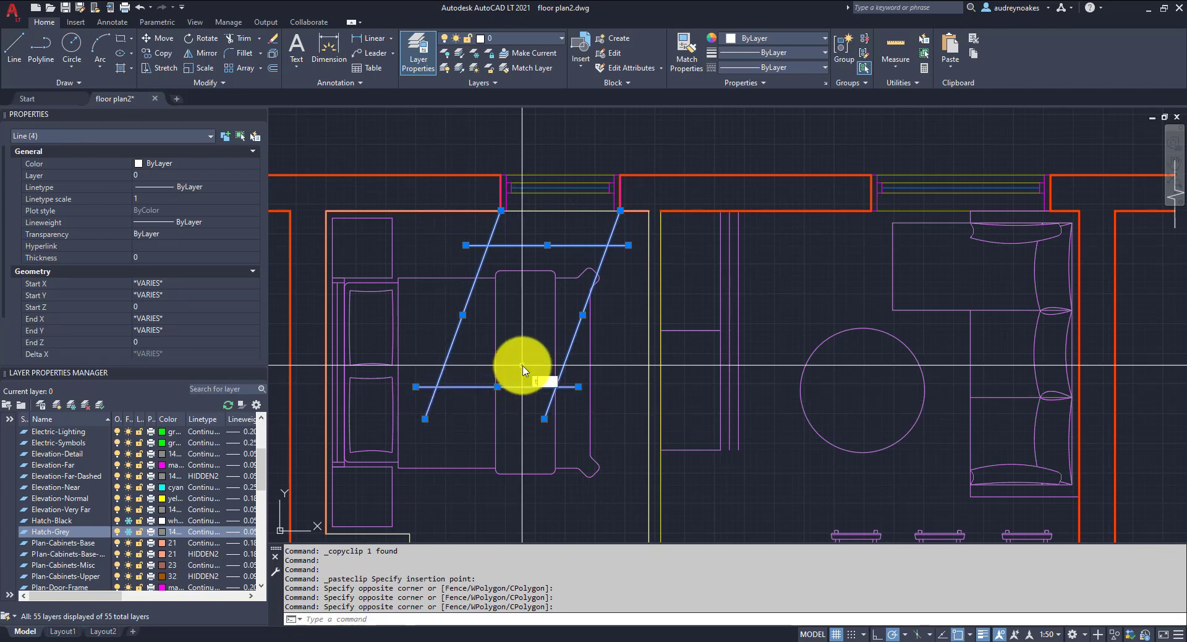
{"action": "type", "text": "trim"}
{"action": "key", "text": "Return"}
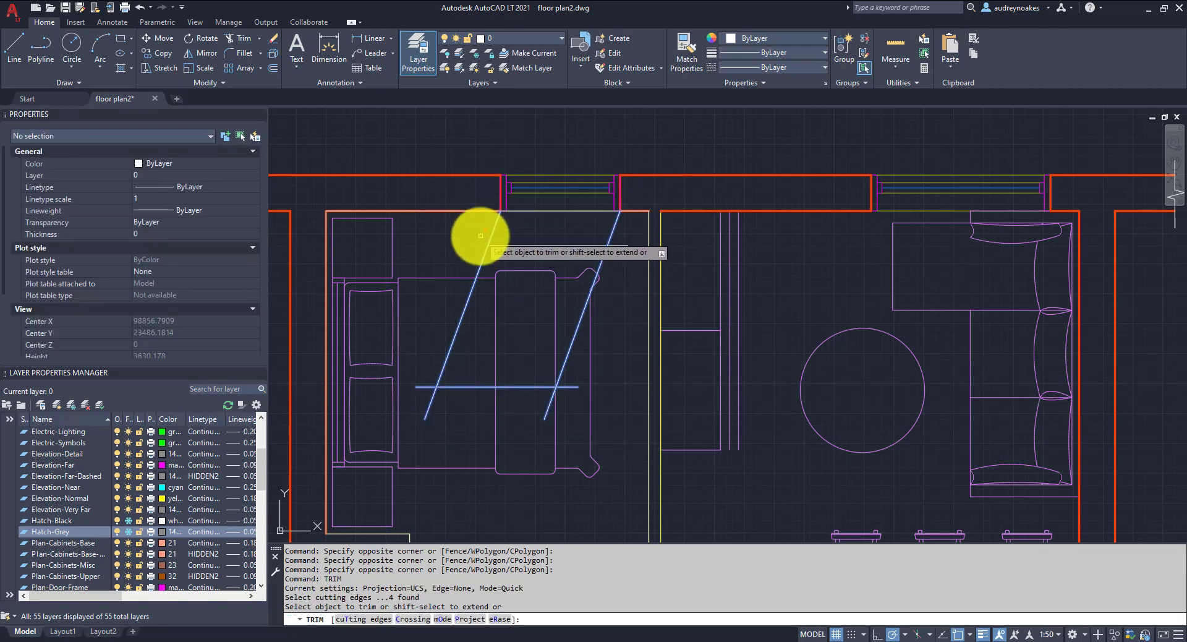
{"action": "left_click_drag", "start_coordinate": [466, 262], "coordinate": [488, 234]}
{"action": "left_click", "coordinate": [620, 233]}
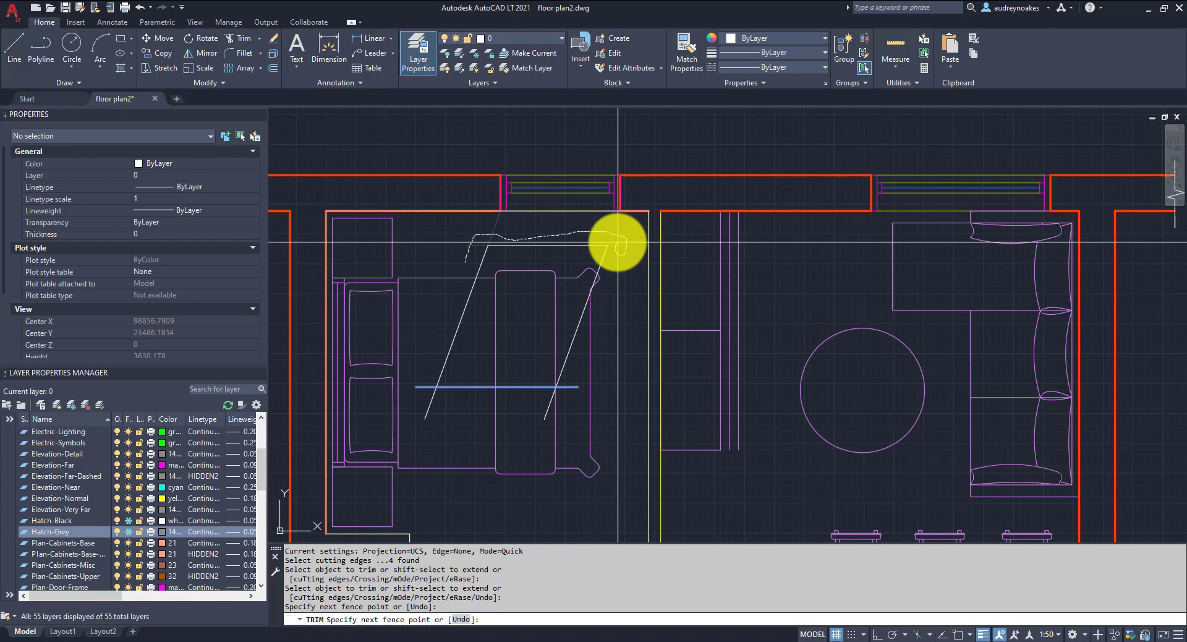
{"action": "key", "text": "Return"}
Step: Trim the overhanging ends at the two lower corners to leave a clean slanted parallelogram
{"action": "left_click", "coordinate": [571, 386]}
{"action": "left_click", "coordinate": [548, 405]}
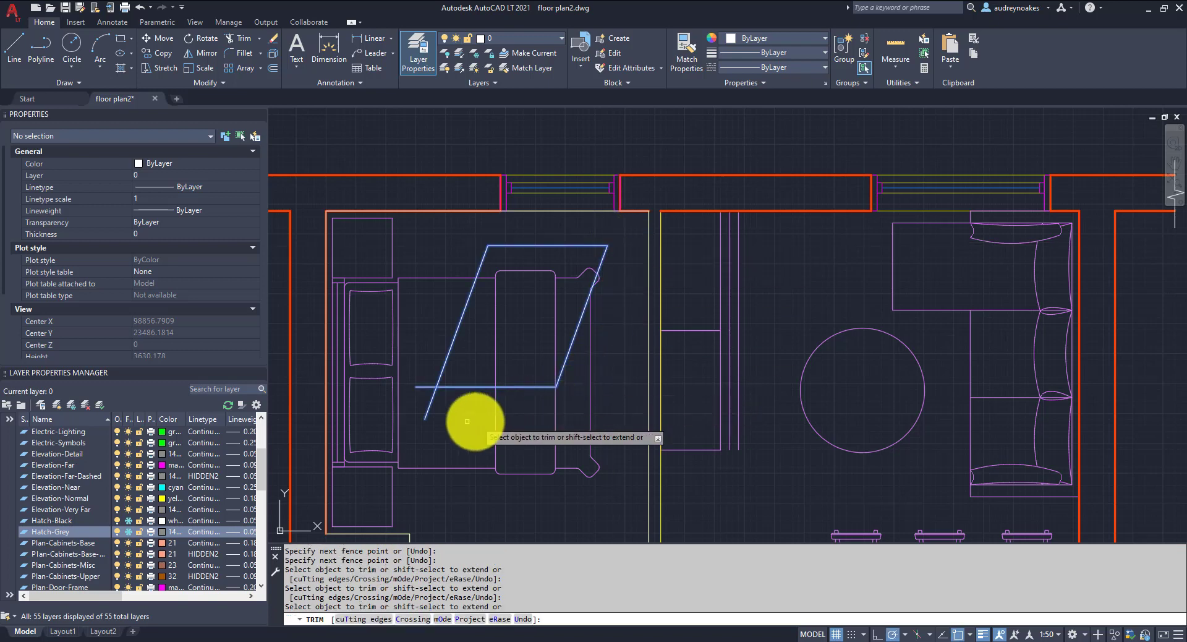
{"action": "left_click", "coordinate": [430, 404]}
{"action": "left_click_drag", "start_coordinate": [418, 379], "coordinate": [411, 402]}
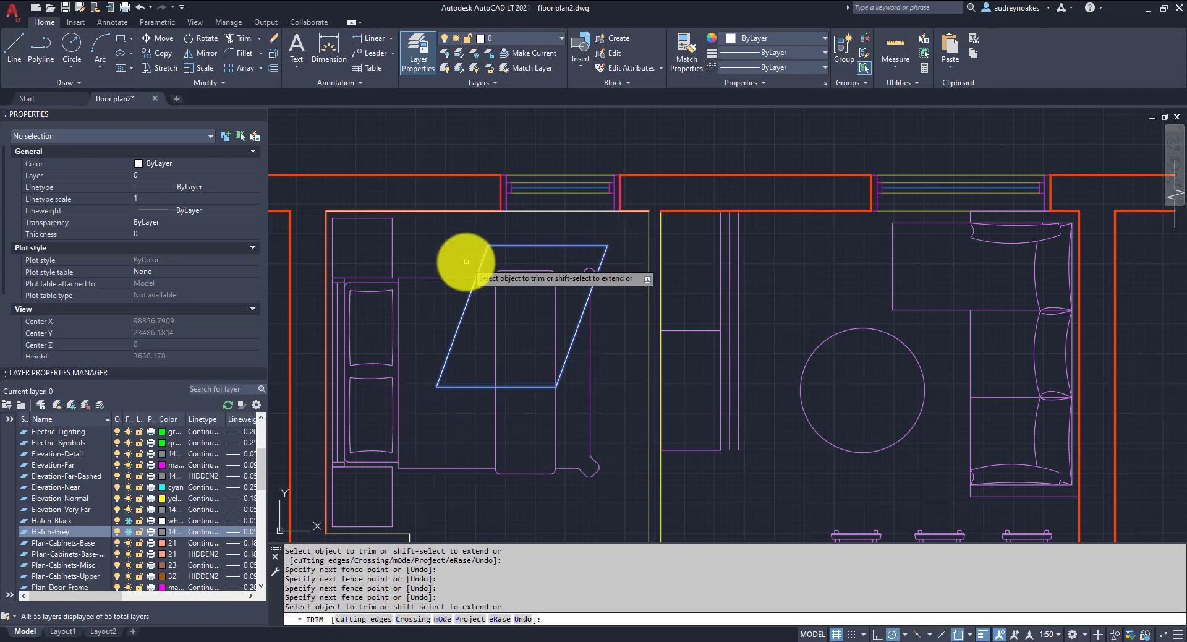
{"action": "key", "text": "Return"}
Step: Join the four lines of the slanted window light outline into one polyline
{"action": "scroll", "coordinate": [559, 238], "scroll_direction": "down", "scroll_amount": 3}
{"action": "scroll", "coordinate": [581, 242], "scroll_direction": "down", "scroll_amount": 2}
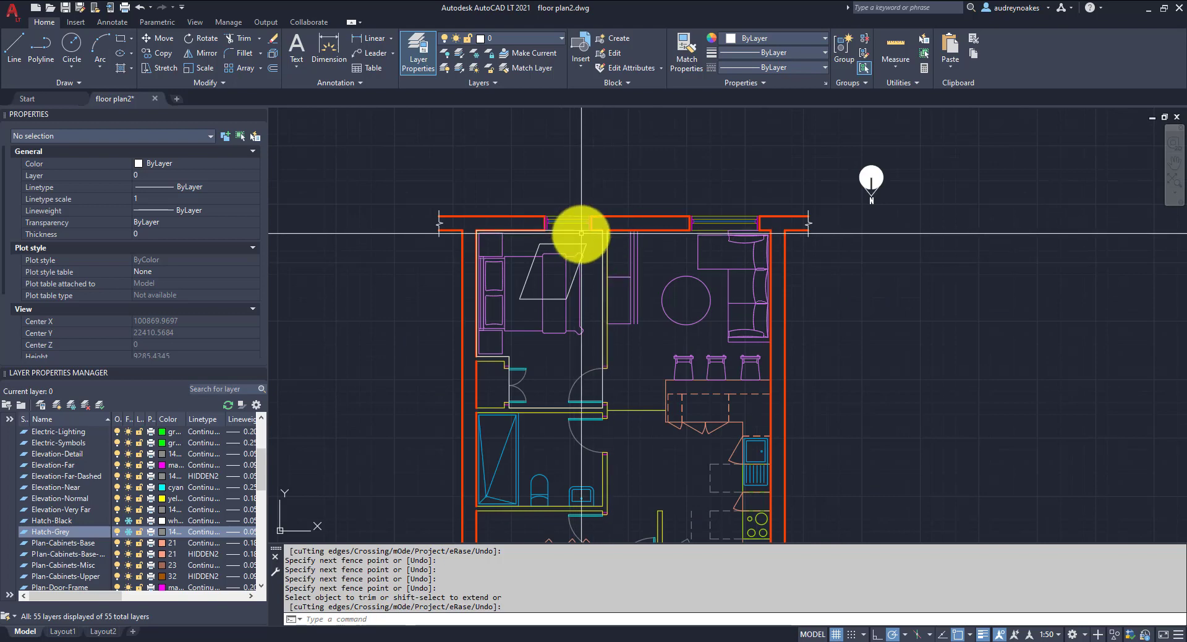
{"action": "left_click", "coordinate": [575, 228]}
{"action": "left_click", "coordinate": [572, 244]}
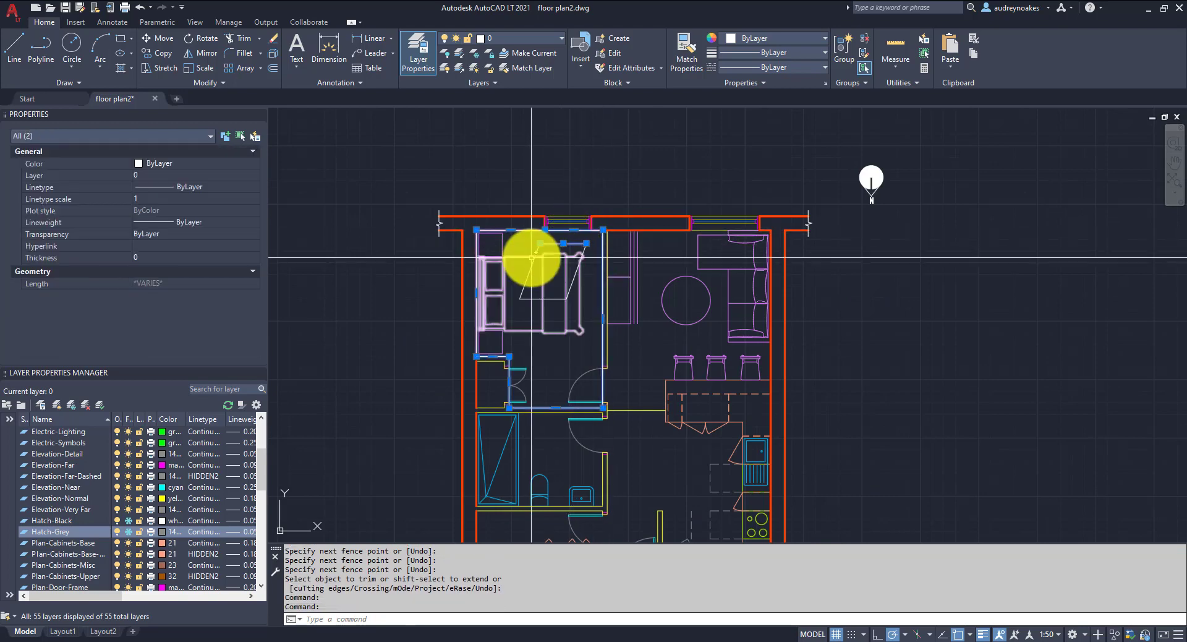
{"action": "left_click", "coordinate": [535, 252]}
{"action": "left_click", "coordinate": [549, 299]}
{"action": "left_click", "coordinate": [583, 267]}
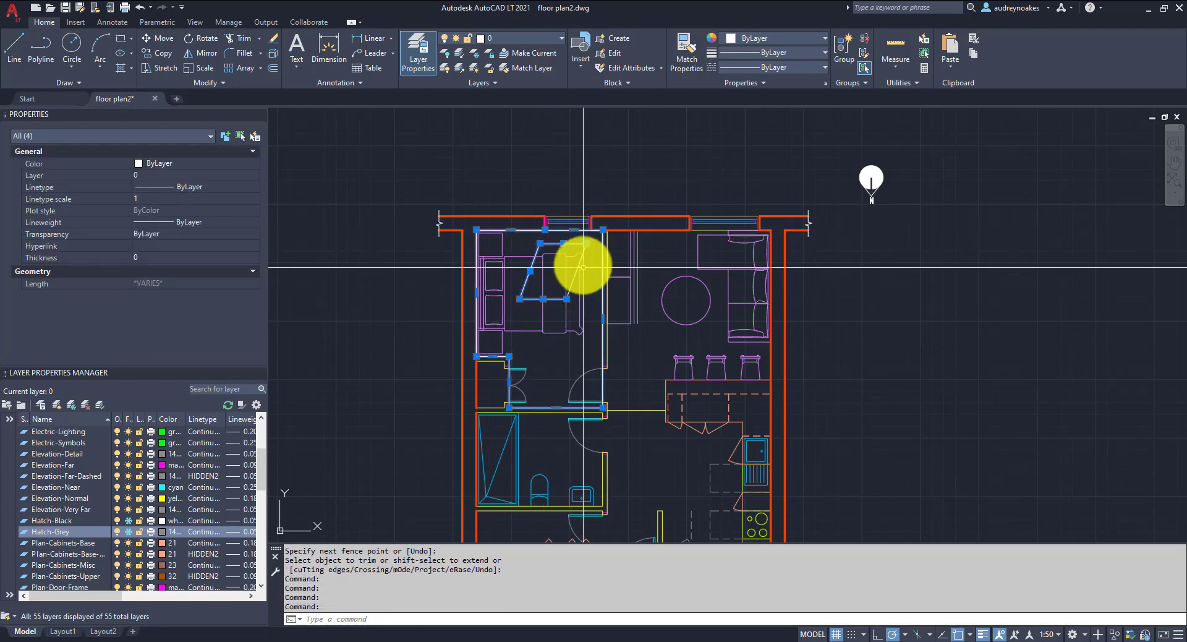
{"action": "left_click", "coordinate": [580, 262]}
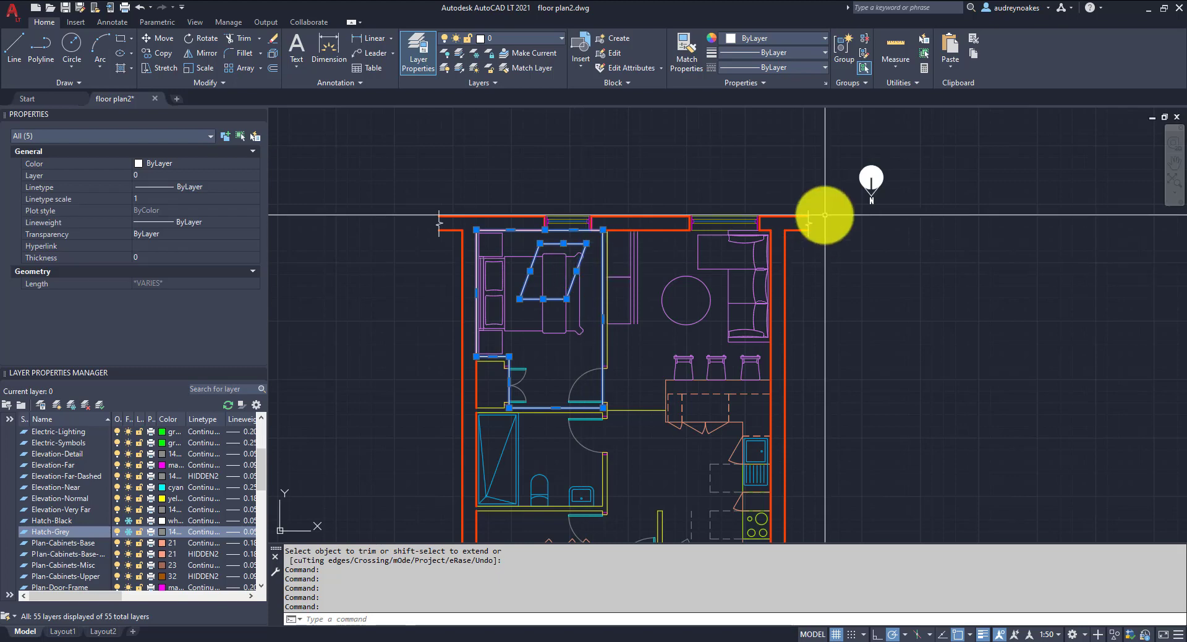
{"action": "key", "text": "Return"}
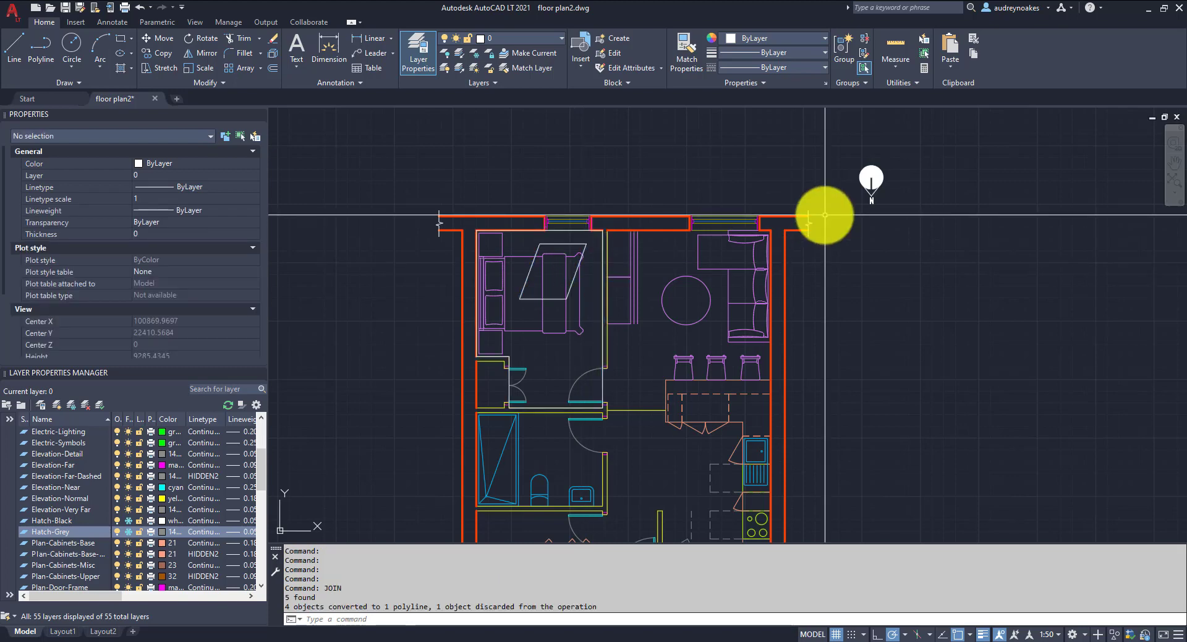
{"action": "left_click", "coordinate": [579, 245]}
{"action": "left_click", "coordinate": [576, 229]}
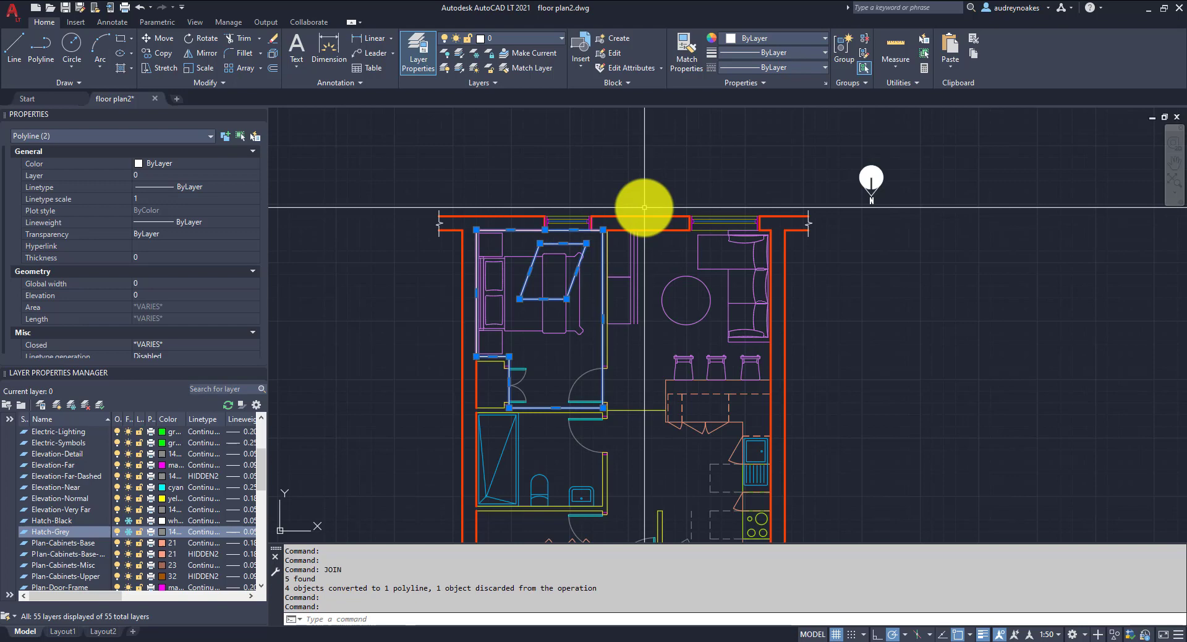
{"action": "key", "text": "Escape"}
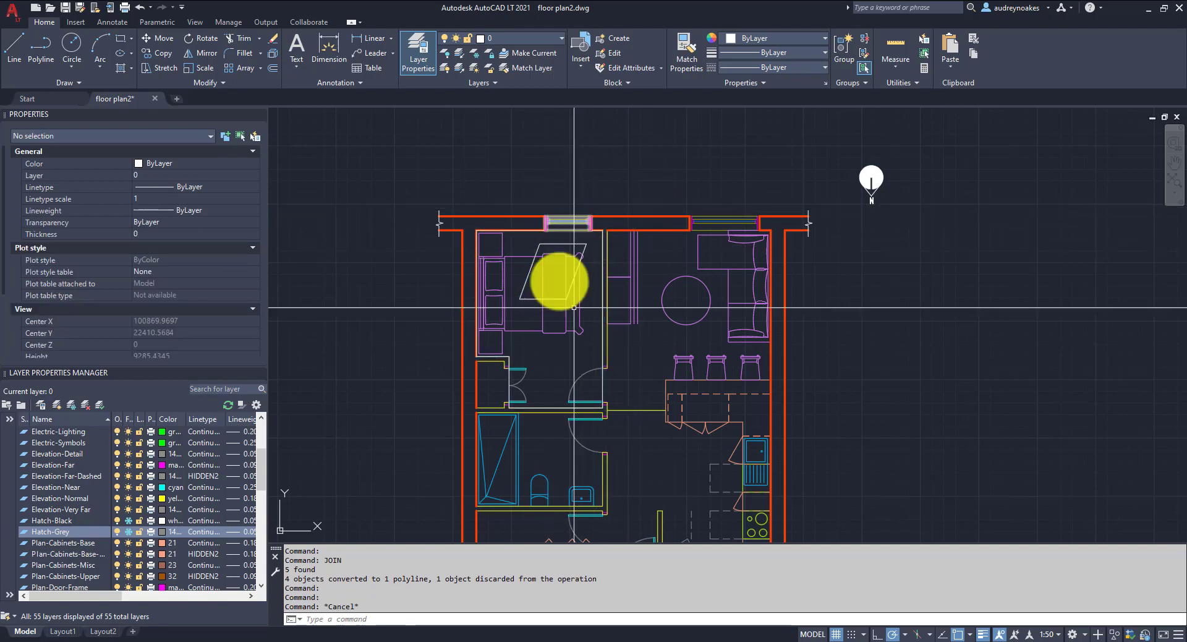
Step: Hatch the bedroom with the ANGLE pattern by selecting its inner wall polyline as the boundary object
{"action": "scroll", "coordinate": [573, 308], "scroll_direction": "down", "scroll_amount": 2}
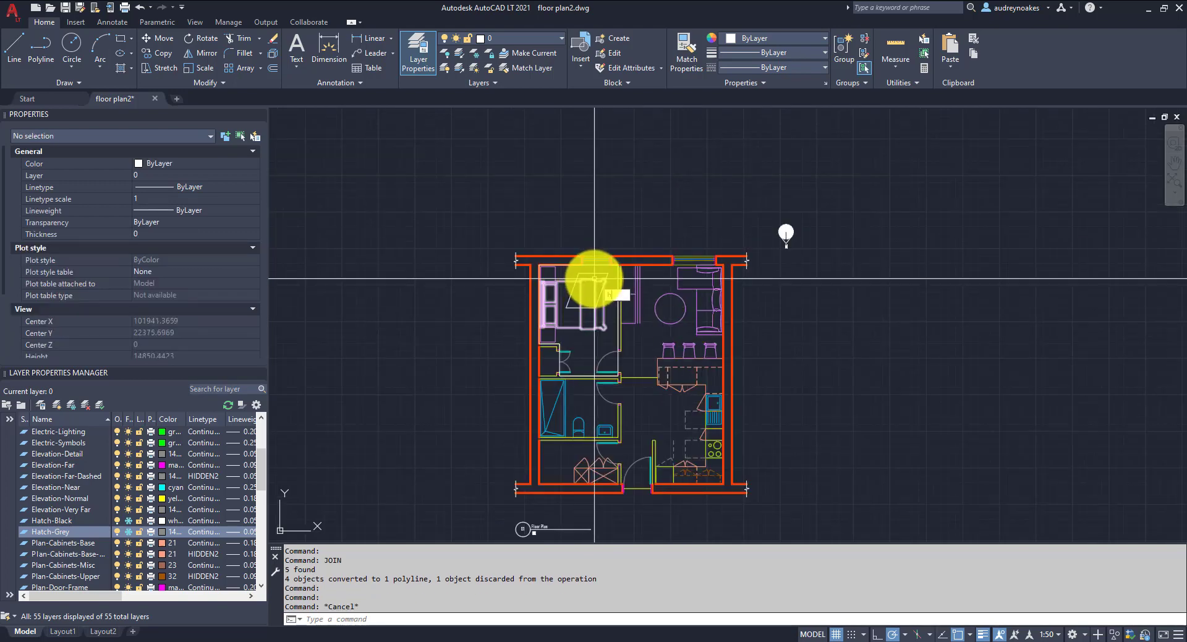
{"action": "key", "text": "Return"}
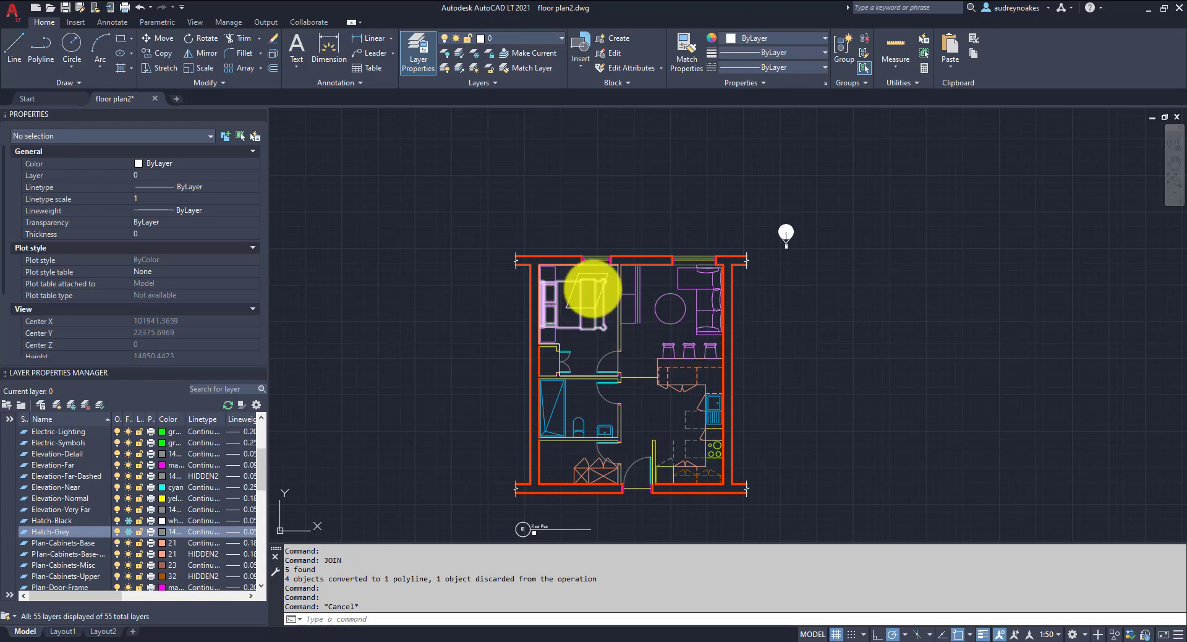
{"action": "scroll", "coordinate": [618, 254], "scroll_direction": "up", "scroll_amount": 4}
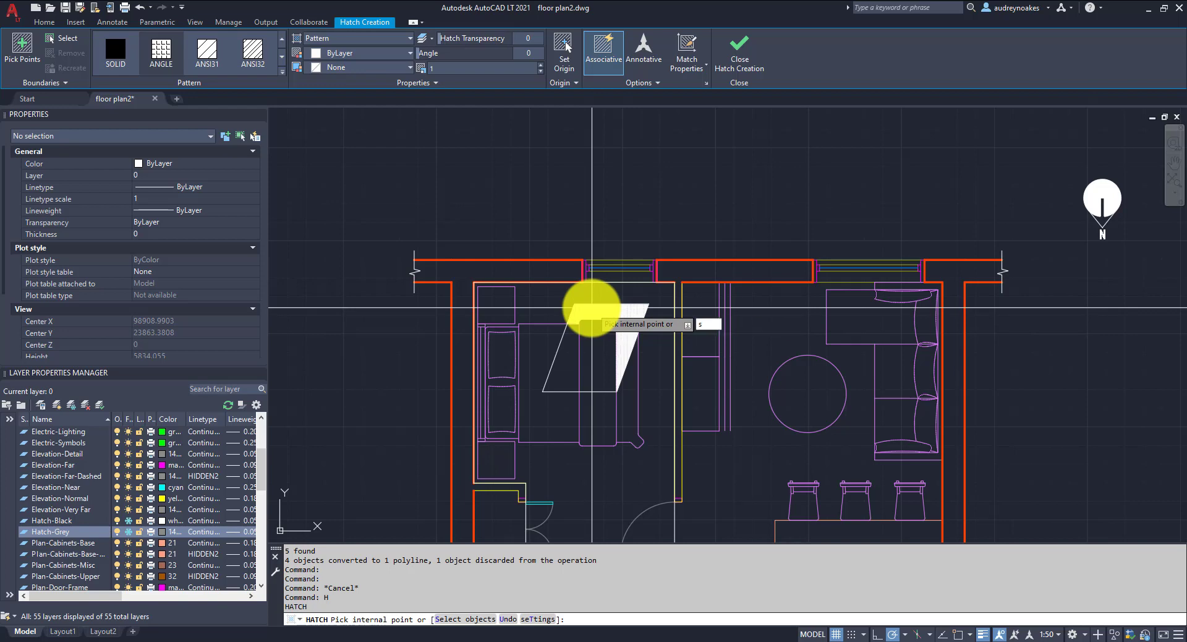
{"action": "key", "text": "Return"}
{"action": "left_click", "coordinate": [612, 285]}
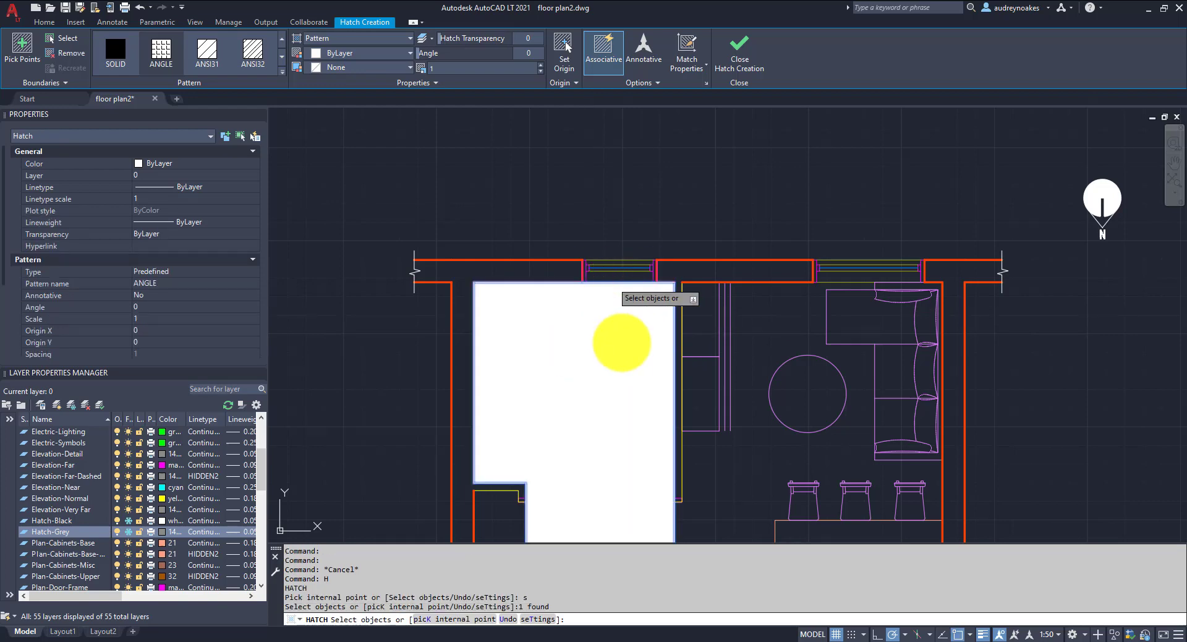
{"action": "key", "text": "Return"}
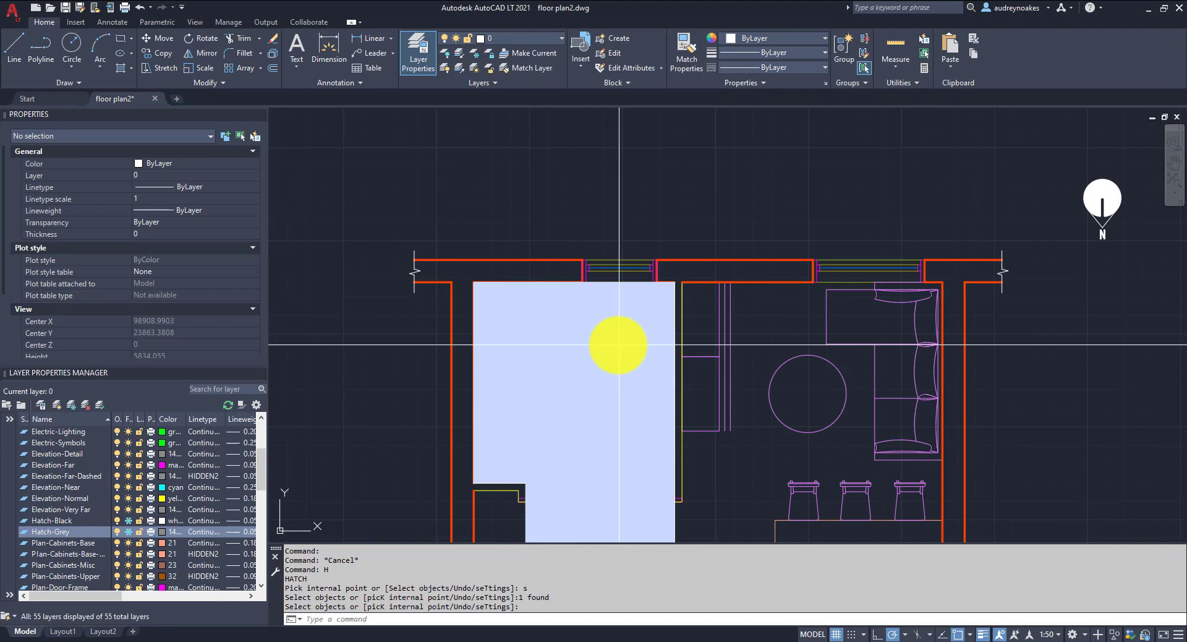
Step: Change the bedroom hatch to the SOLID pattern and set its transparency to 85
{"action": "scroll", "coordinate": [622, 291], "scroll_direction": "up", "scroll_amount": 2}
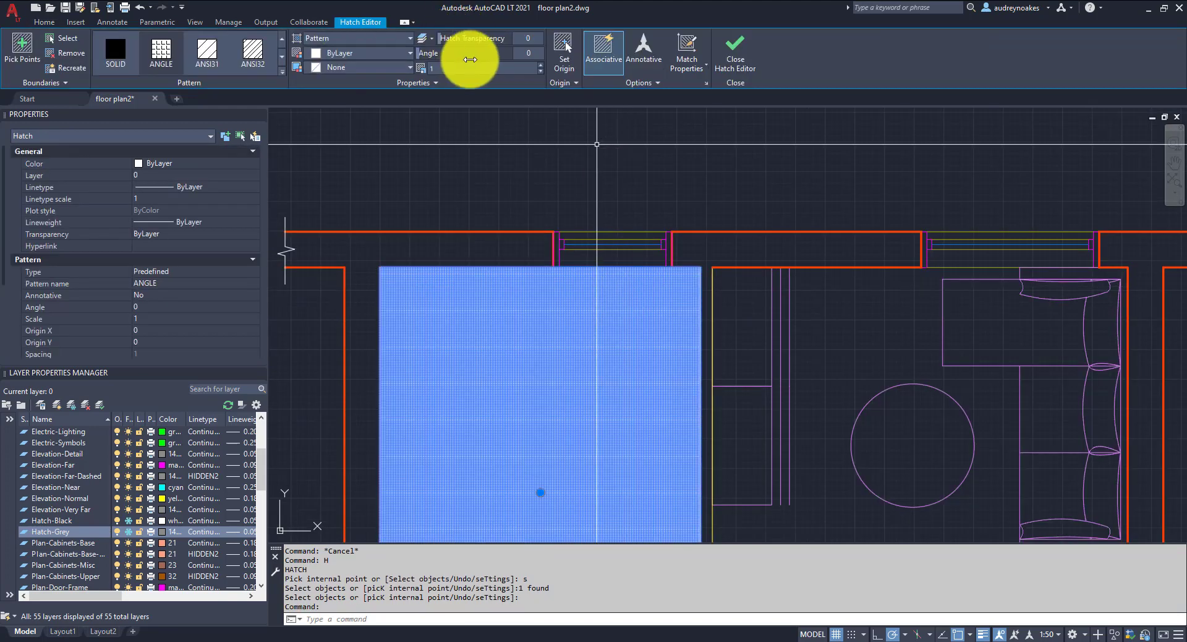
{"action": "left_click", "coordinate": [121, 54]}
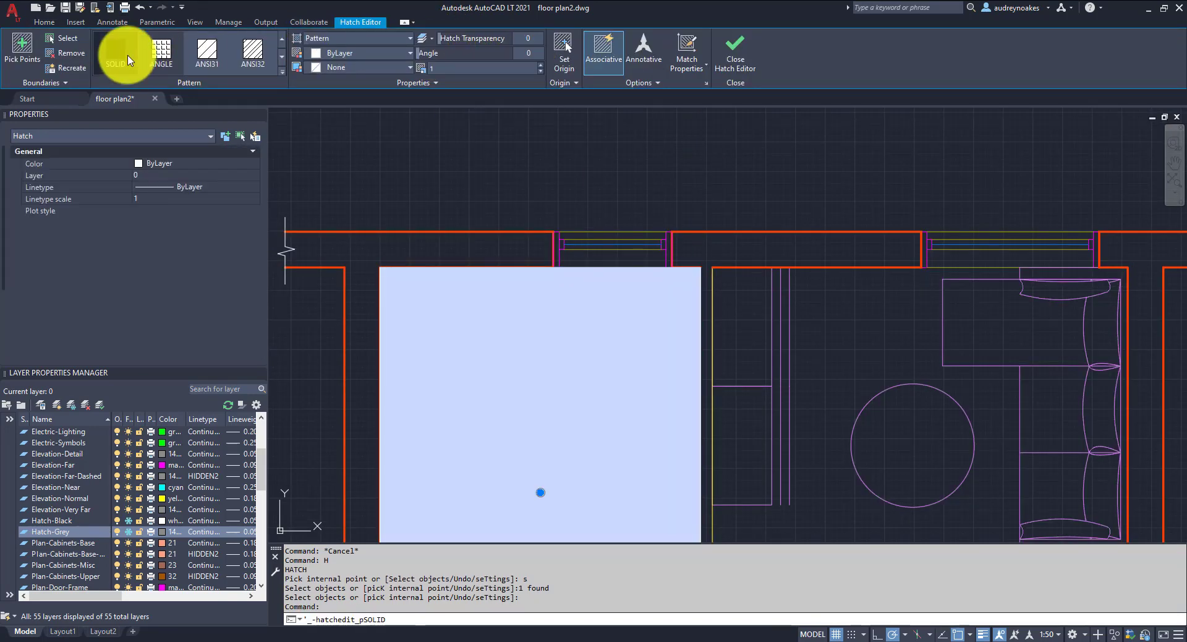
{"action": "left_click_drag", "start_coordinate": [446, 38], "coordinate": [545, 40]}
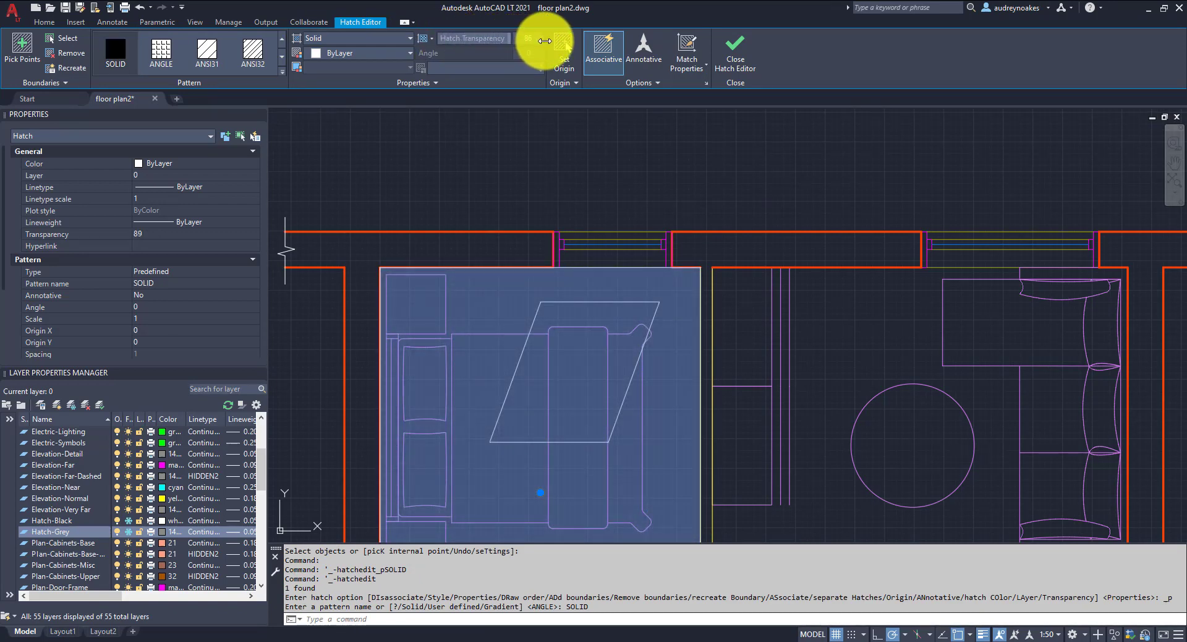
{"action": "left_click_drag", "start_coordinate": [552, 40], "coordinate": [547, 41]}
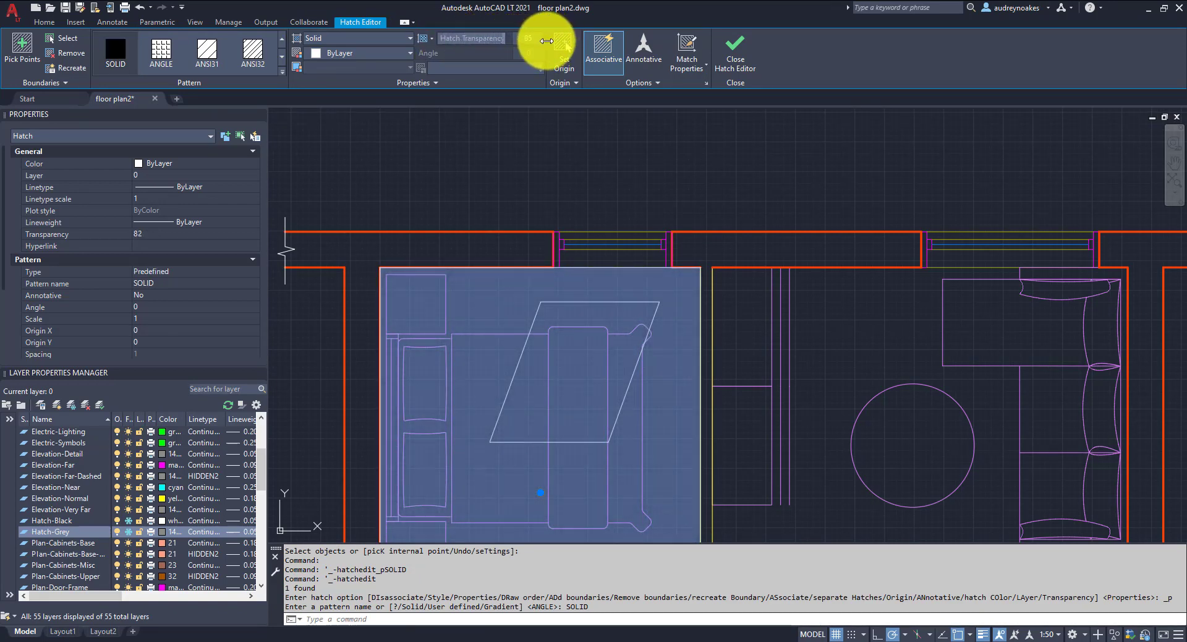
{"action": "left_click", "coordinate": [604, 277]}
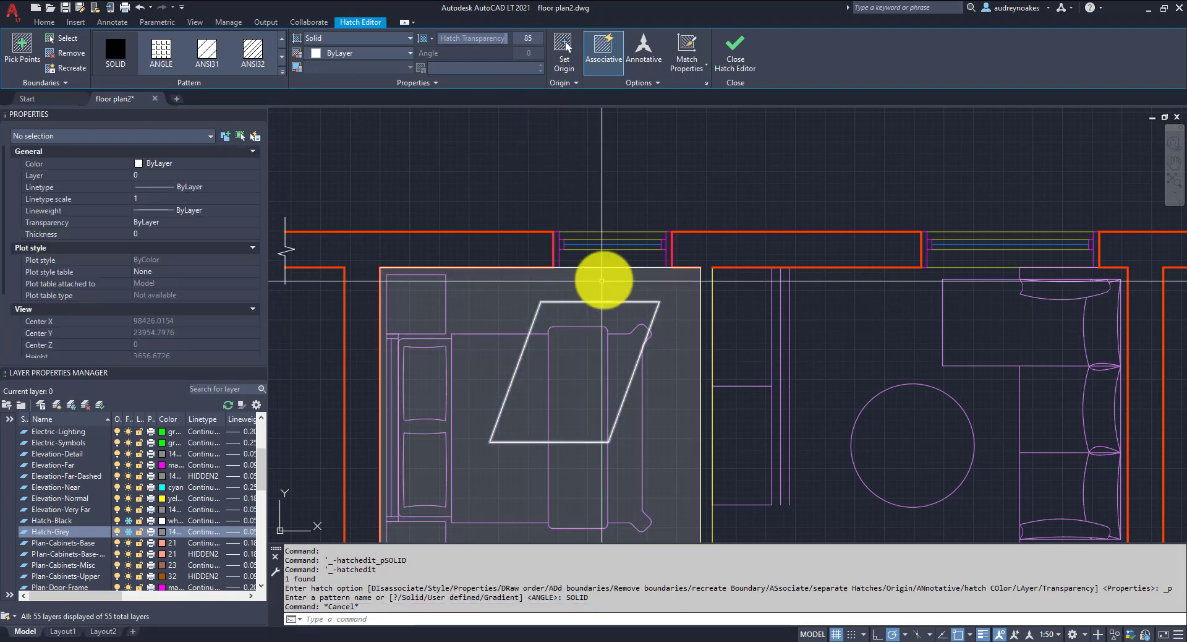
Step: Remove the bedroom hatch's associativity with its boundary
{"action": "left_click", "coordinate": [593, 233]}
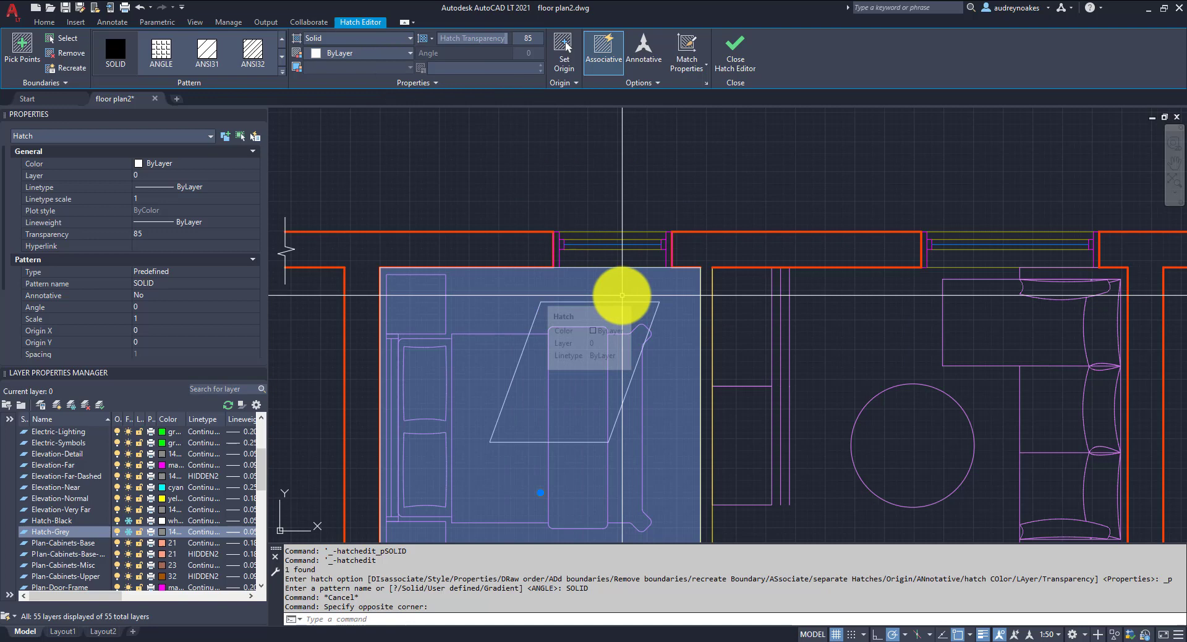
{"action": "scroll", "coordinate": [476, 314], "scroll_direction": "down", "scroll_amount": 3}
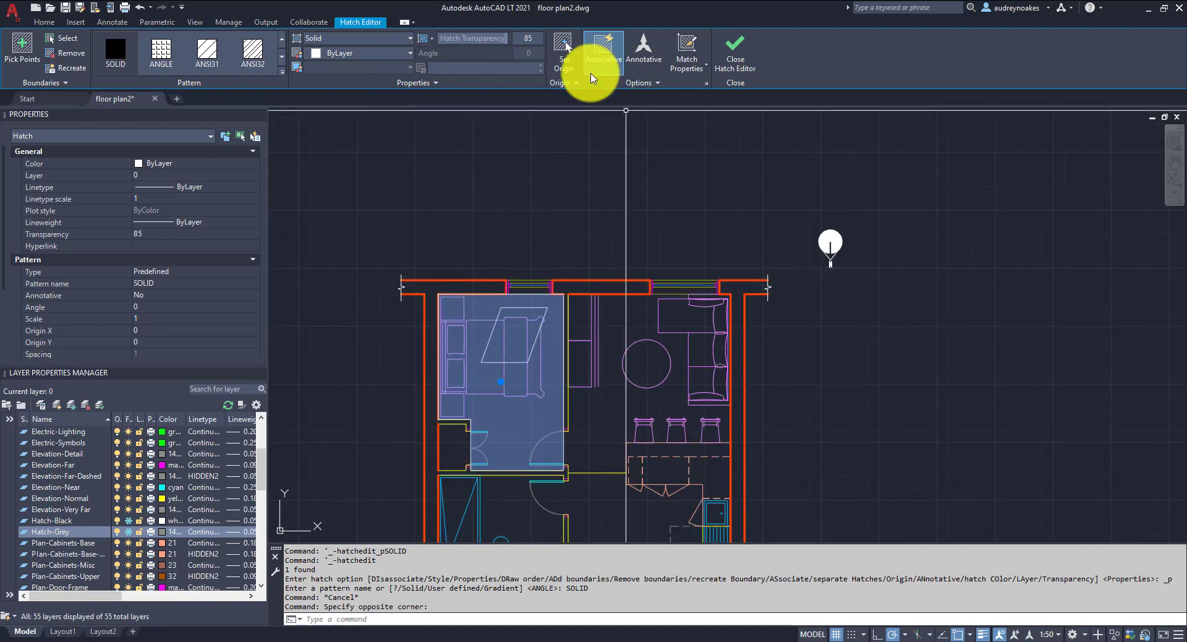
{"action": "left_click", "coordinate": [609, 63]}
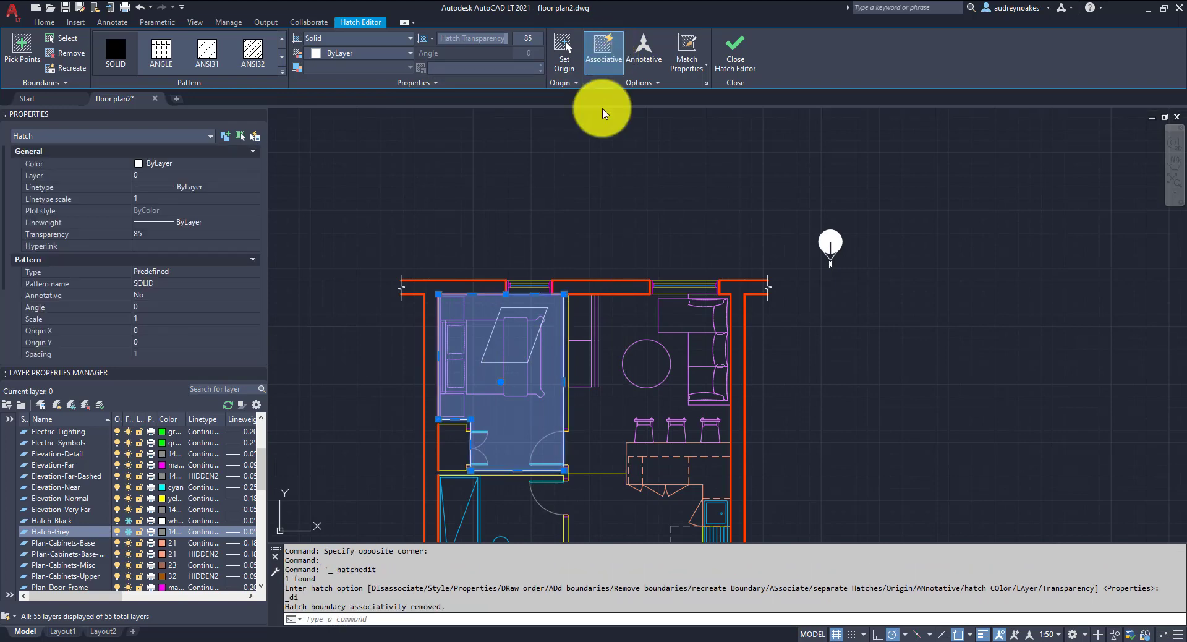
{"action": "scroll", "coordinate": [555, 312], "scroll_direction": "up", "scroll_amount": 2}
{"action": "key", "text": "Escape"}
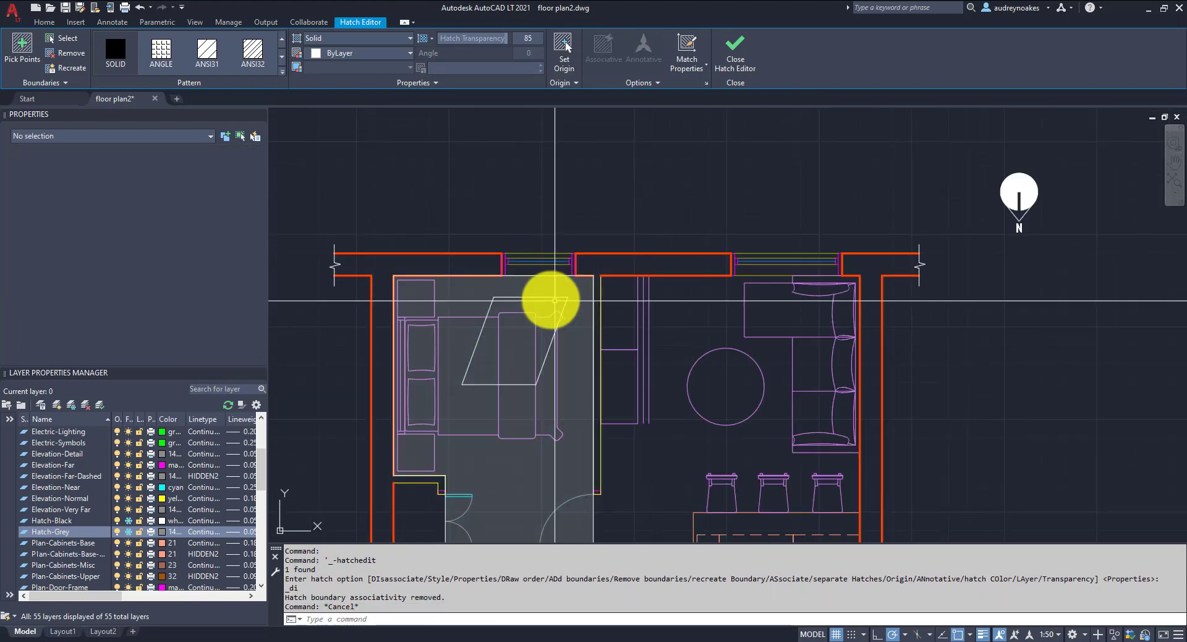
Step: Change the bedroom hatch pattern to ANSI31
{"action": "left_click", "coordinate": [556, 312]}
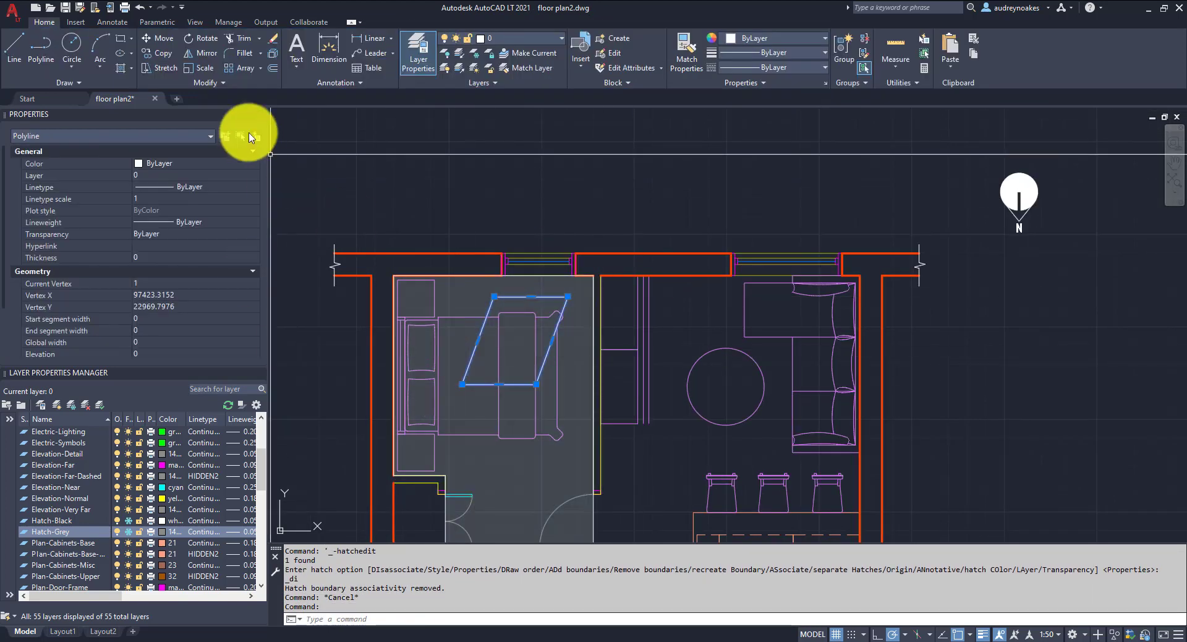
{"action": "key", "text": "Escape"}
{"action": "left_click", "coordinate": [464, 291]}
{"action": "left_click", "coordinate": [464, 291]}
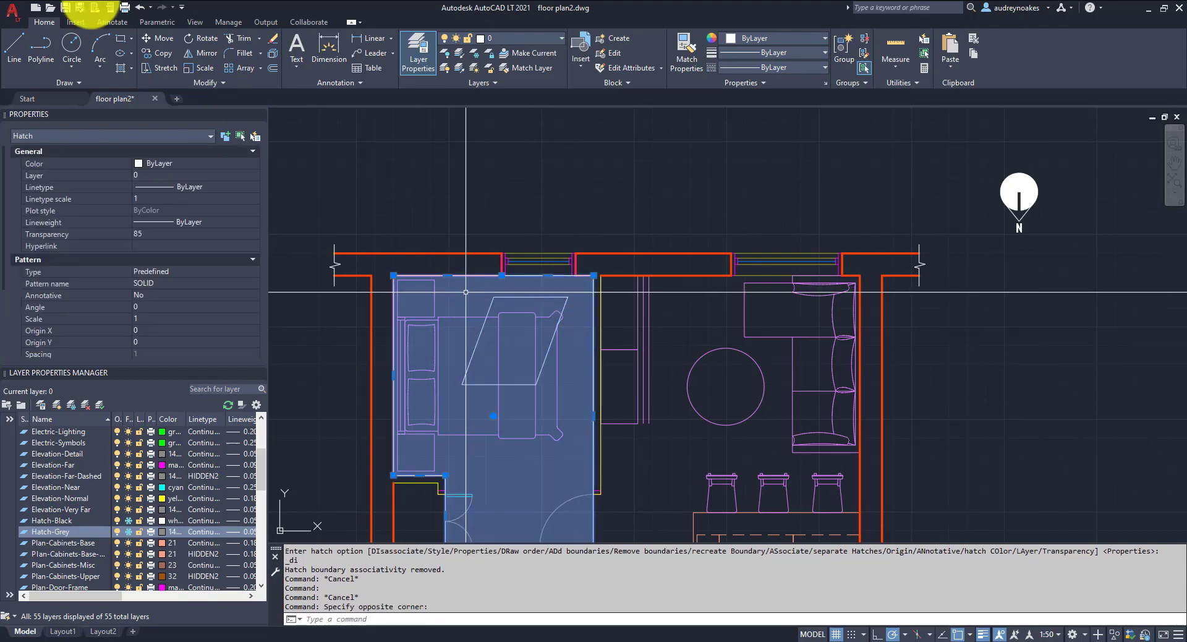
{"action": "left_click", "coordinate": [208, 53]}
{"action": "scroll", "coordinate": [487, 283], "scroll_direction": "up", "scroll_amount": 4}
{"action": "key", "text": "Escape"}
{"action": "scroll", "coordinate": [528, 311], "scroll_direction": "up", "scroll_amount": 2}
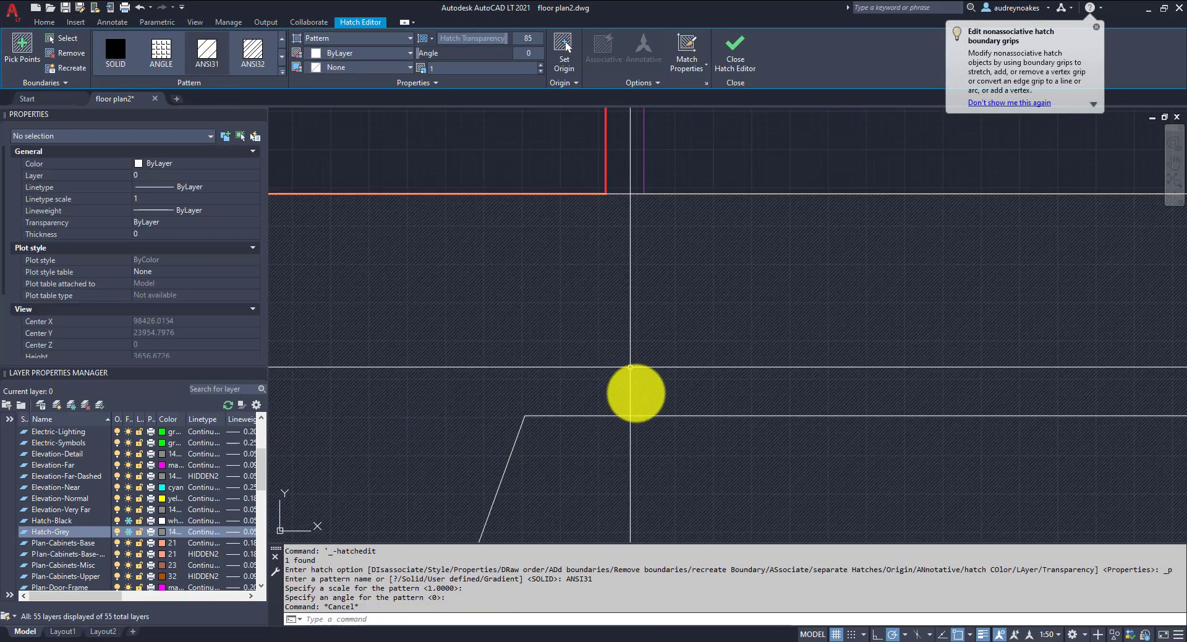
Step: Trim away the bedroom hatch inside the slanted window light shape, using that polyline as the cutting edge
{"action": "scroll", "coordinate": [624, 399], "scroll_direction": "down", "scroll_amount": 2}
{"action": "left_click", "coordinate": [630, 404]}
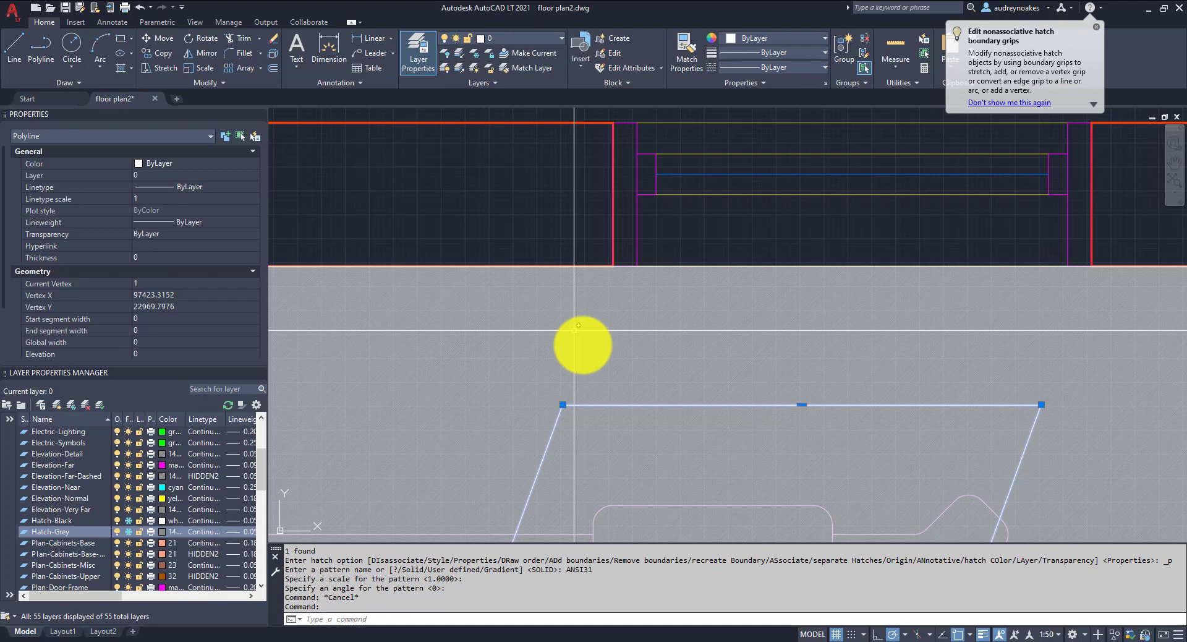
{"action": "scroll", "coordinate": [648, 346], "scroll_direction": "down", "scroll_amount": 5}
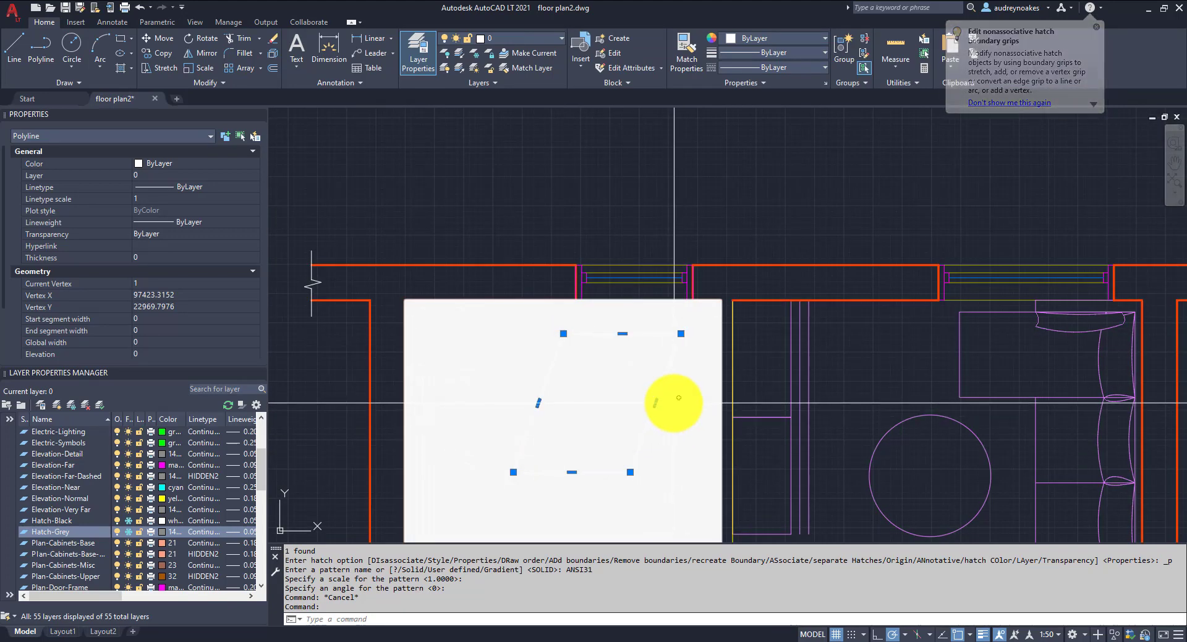
{"action": "type", "text": "r"}
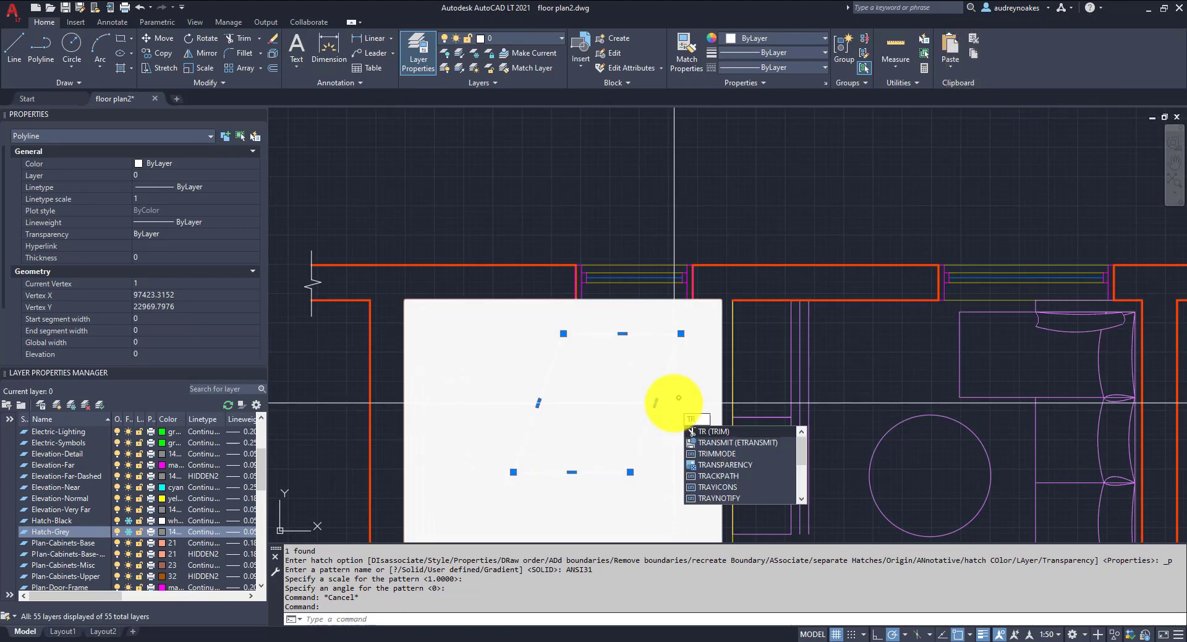
{"action": "key", "text": "Return"}
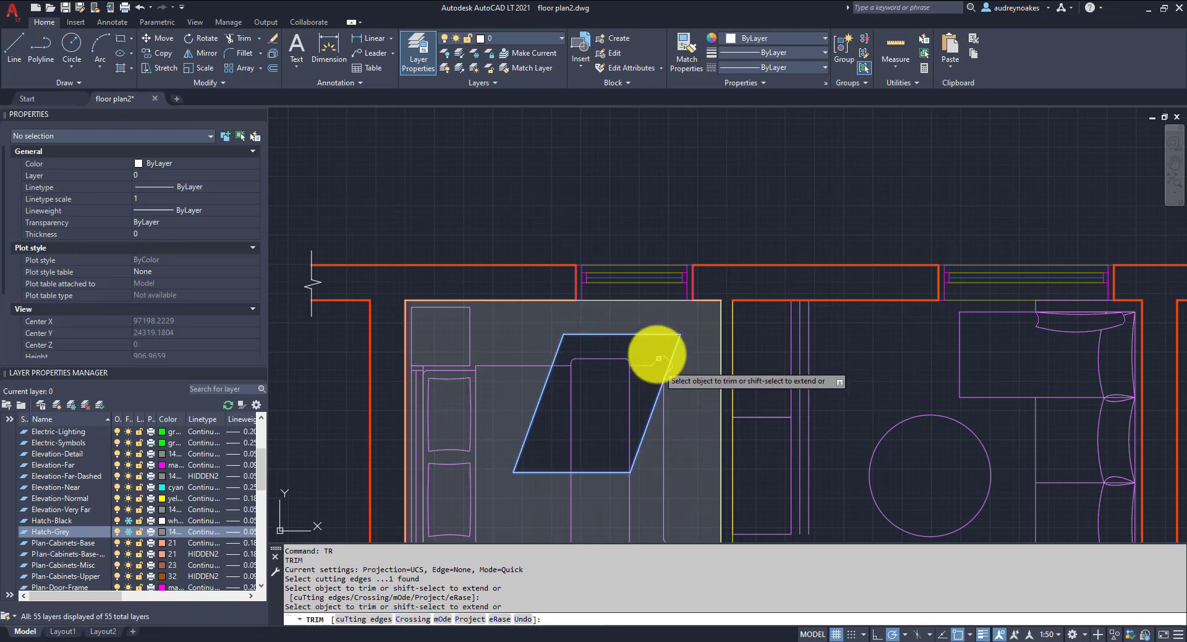
{"action": "left_click", "coordinate": [617, 359]}
{"action": "key", "text": "Return"}
Step: Delete the slanted window light outline and the bedroom's inner wall polyline, keeping the hatch
{"action": "scroll", "coordinate": [554, 329], "scroll_direction": "down", "scroll_amount": 2}
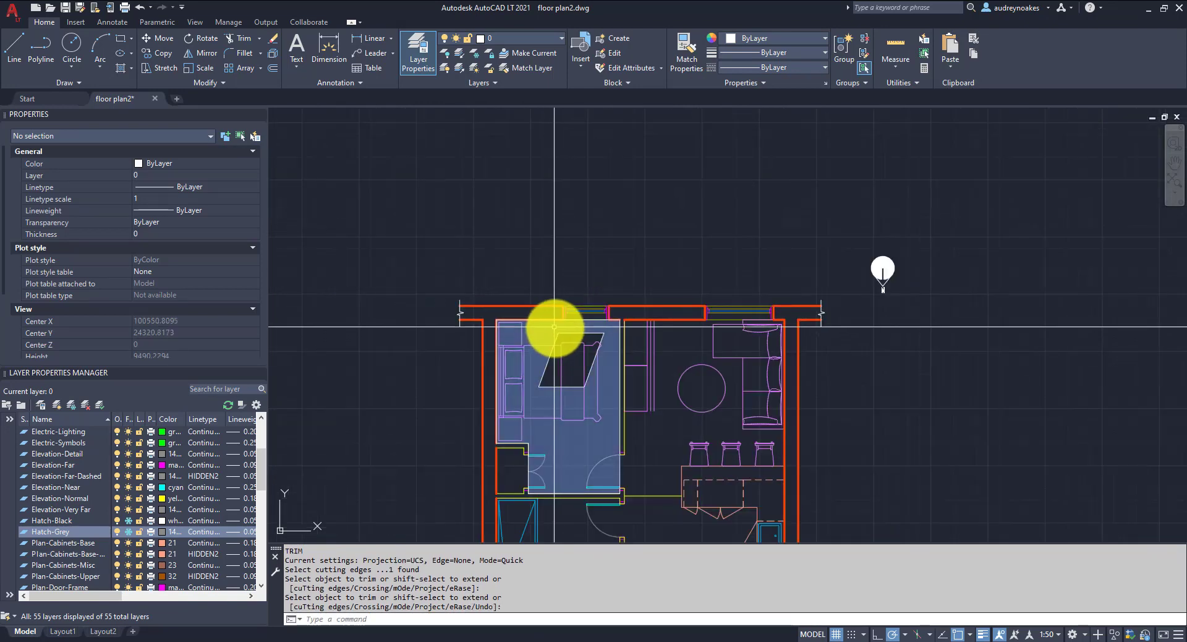
{"action": "left_click", "coordinate": [550, 327]}
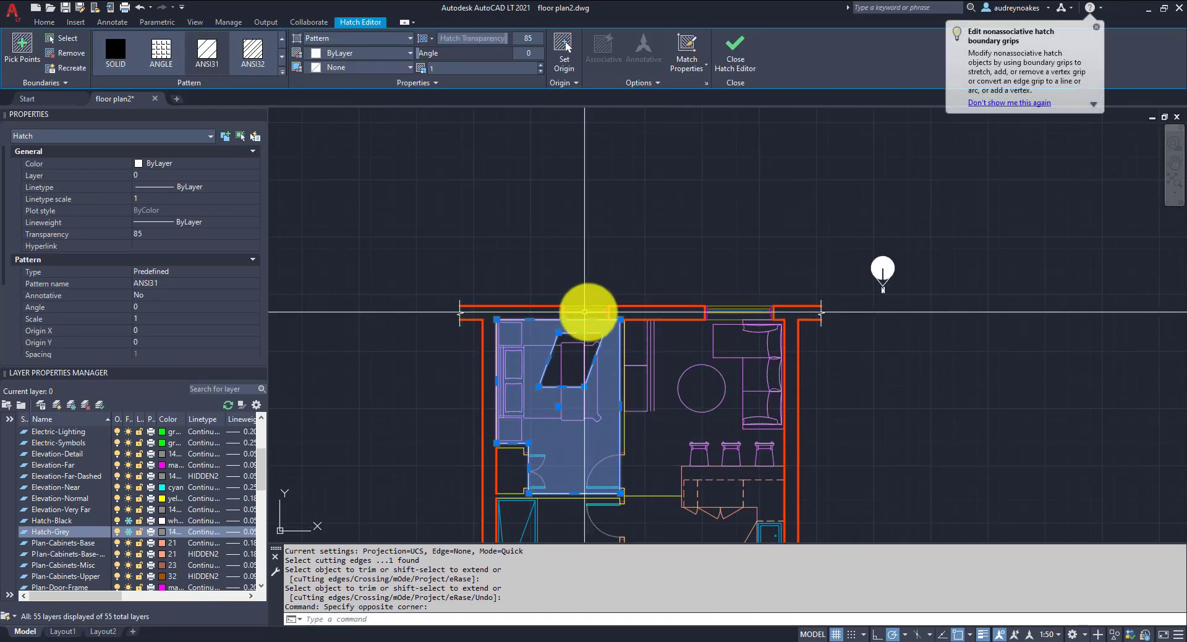
{"action": "key", "text": "Escape"}
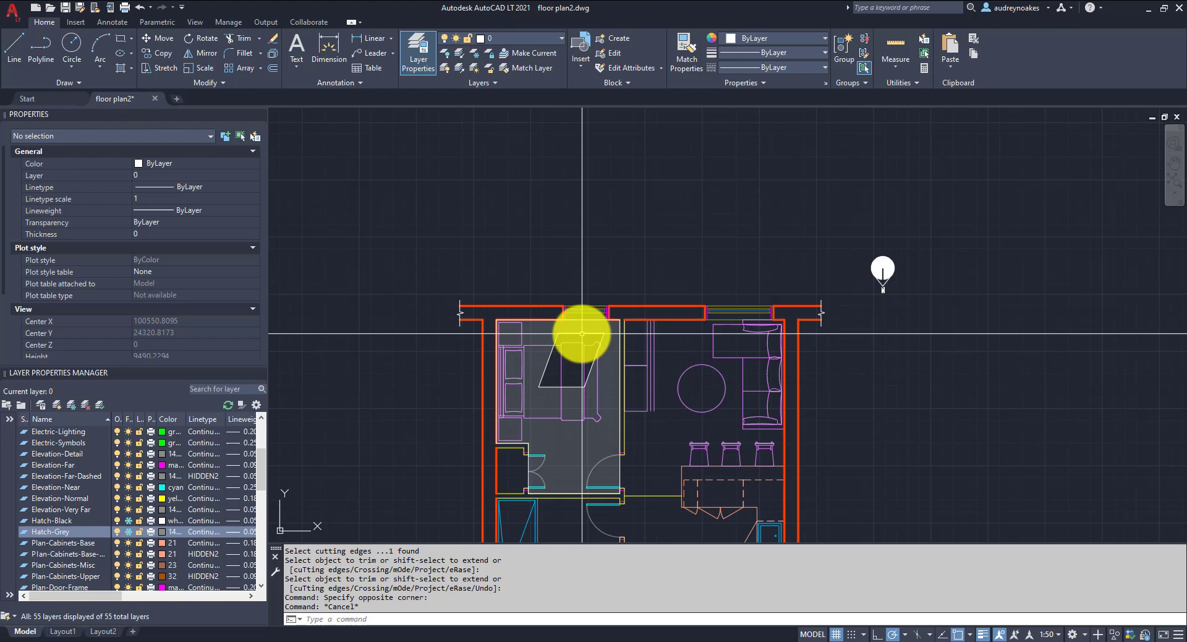
{"action": "left_click", "coordinate": [582, 334]}
{"action": "mouse_move", "coordinate": [581, 332]}
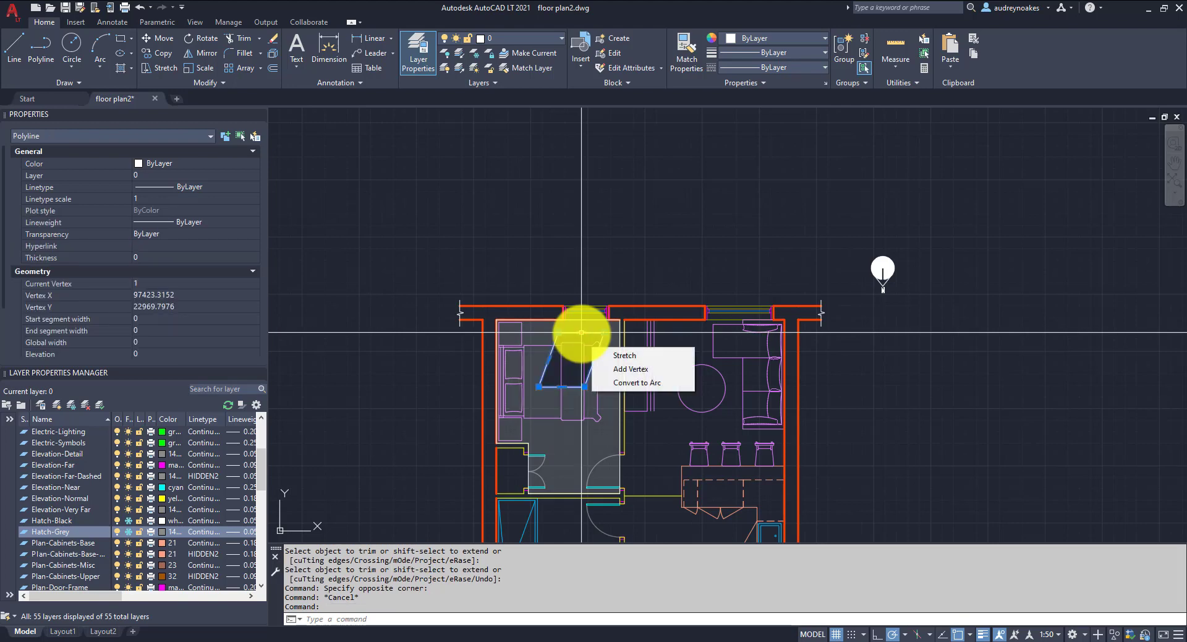
{"action": "left_click", "coordinate": [548, 319]}
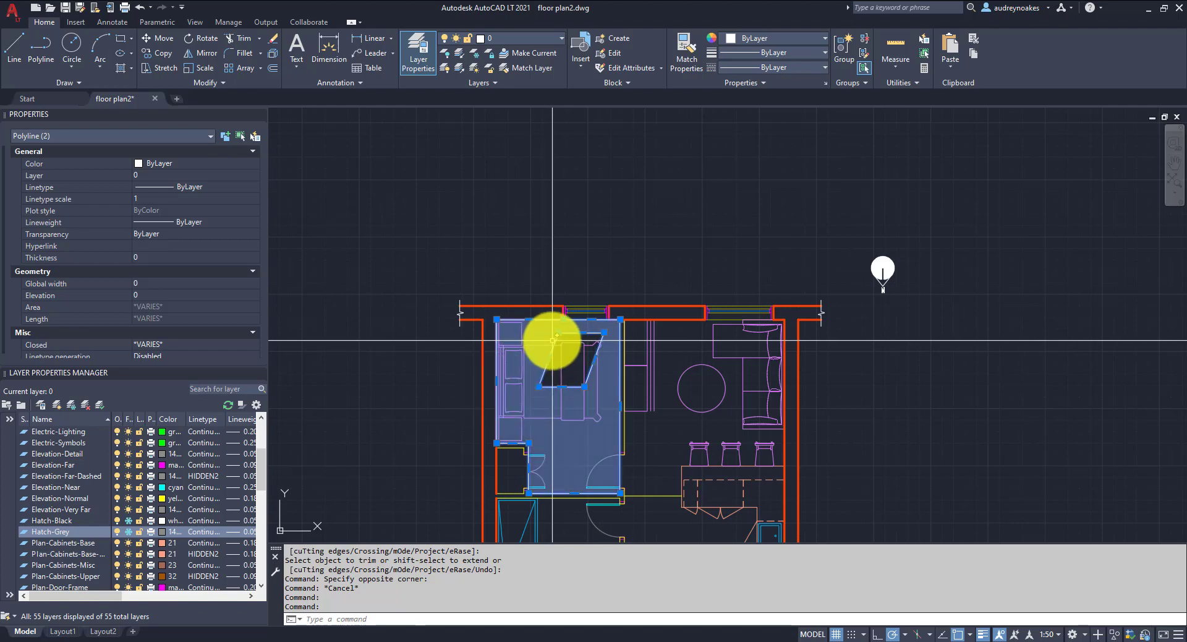
{"action": "key", "text": "Delete"}
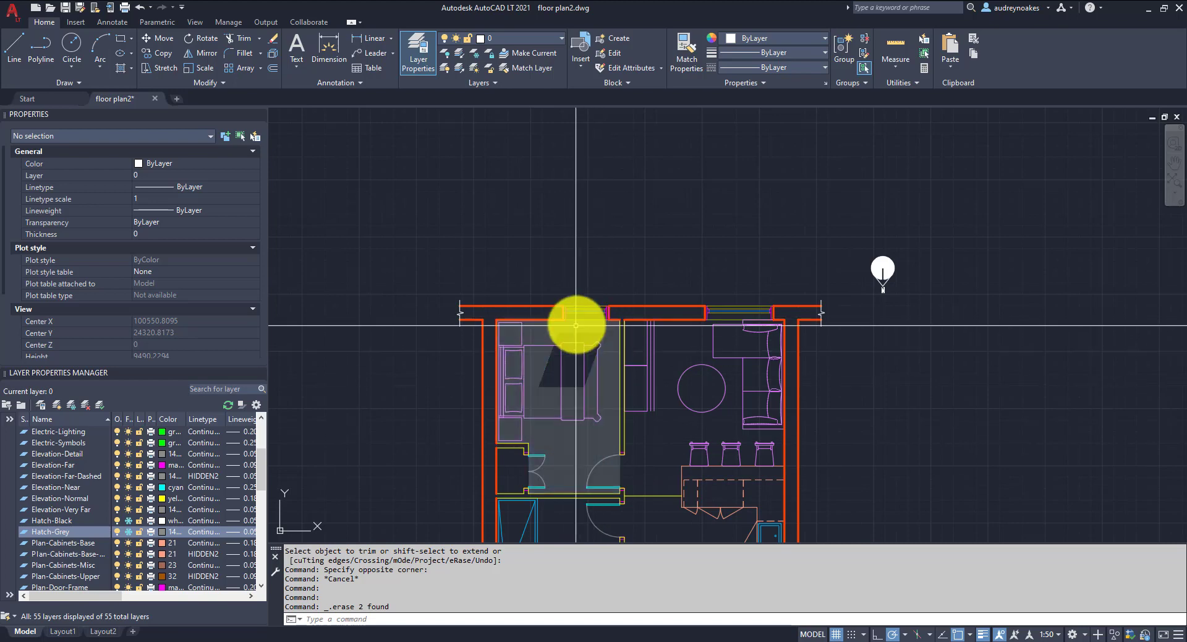
Step: Switch to Layout1 and thaw the Hatch-Grey layer
{"action": "left_click", "coordinate": [62, 631]}
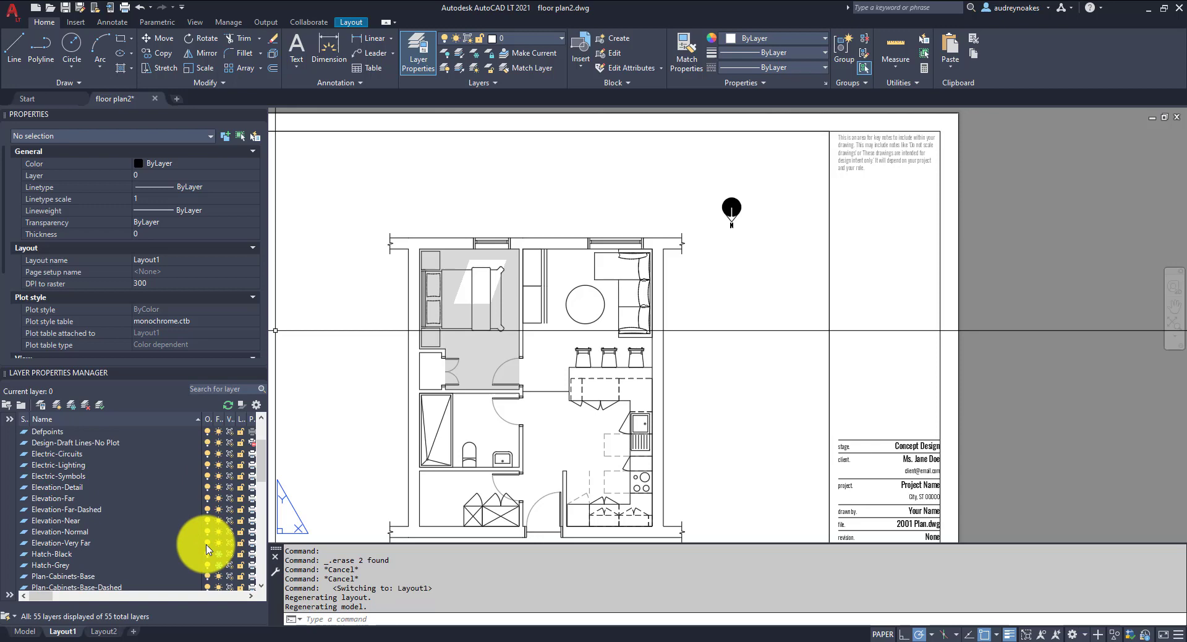
{"action": "left_click", "coordinate": [222, 566]}
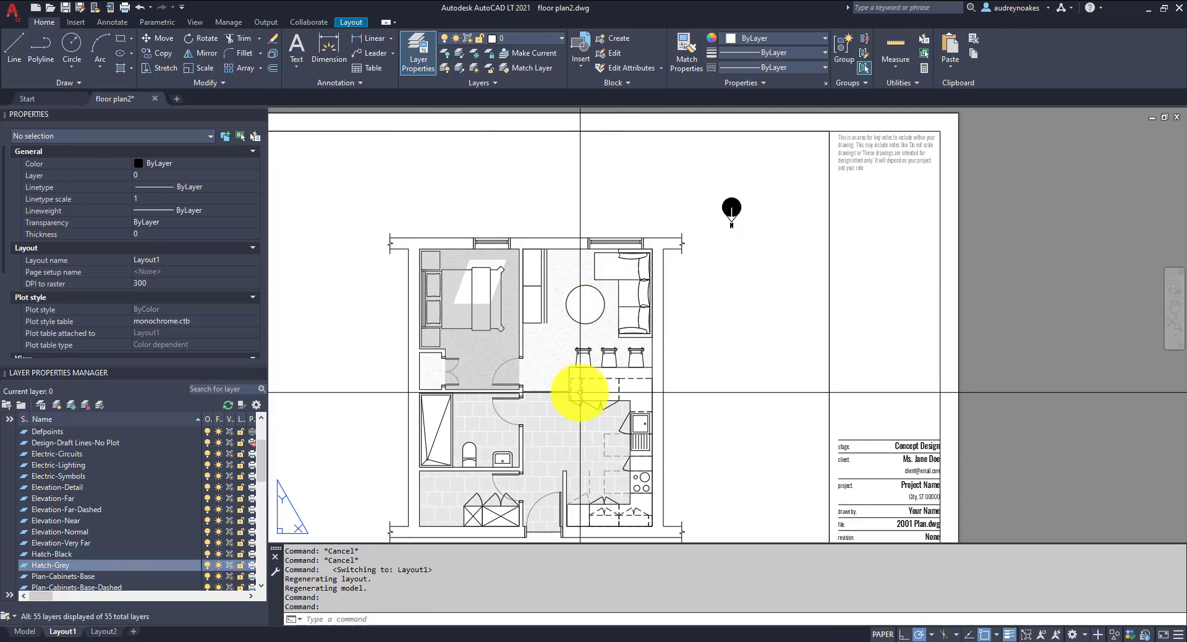
Step: Set the bedroom hatch's color to true color 156,156,156 through the layout viewport
{"action": "double_click", "coordinate": [490, 349]}
{"action": "left_click", "coordinate": [486, 345]}
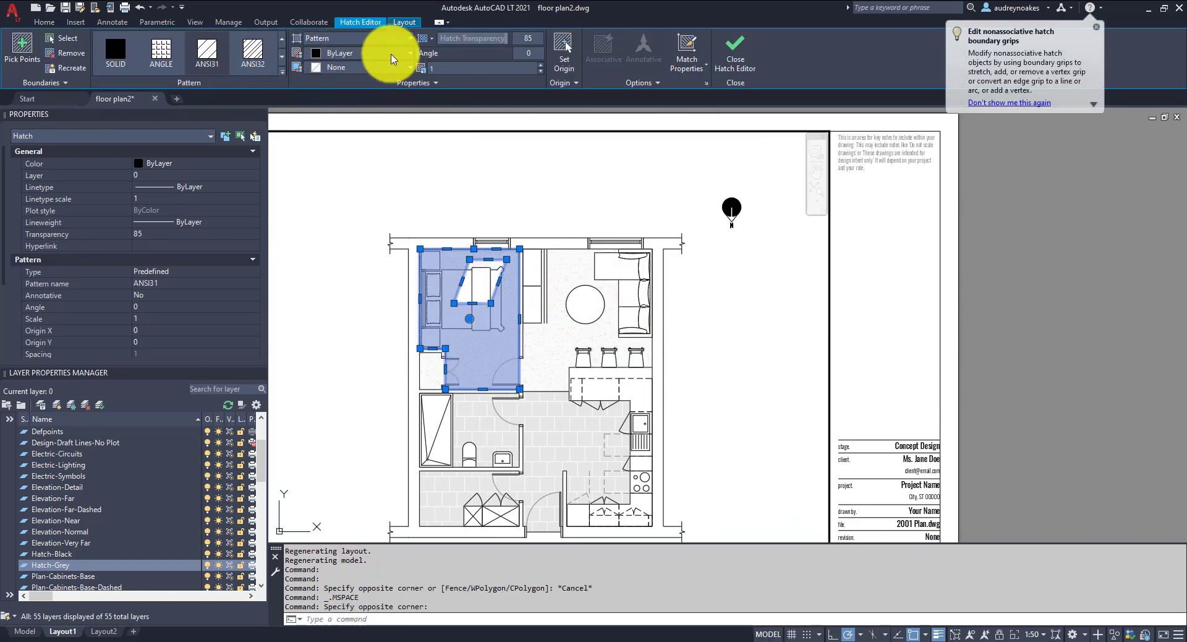
{"action": "left_click", "coordinate": [409, 53]}
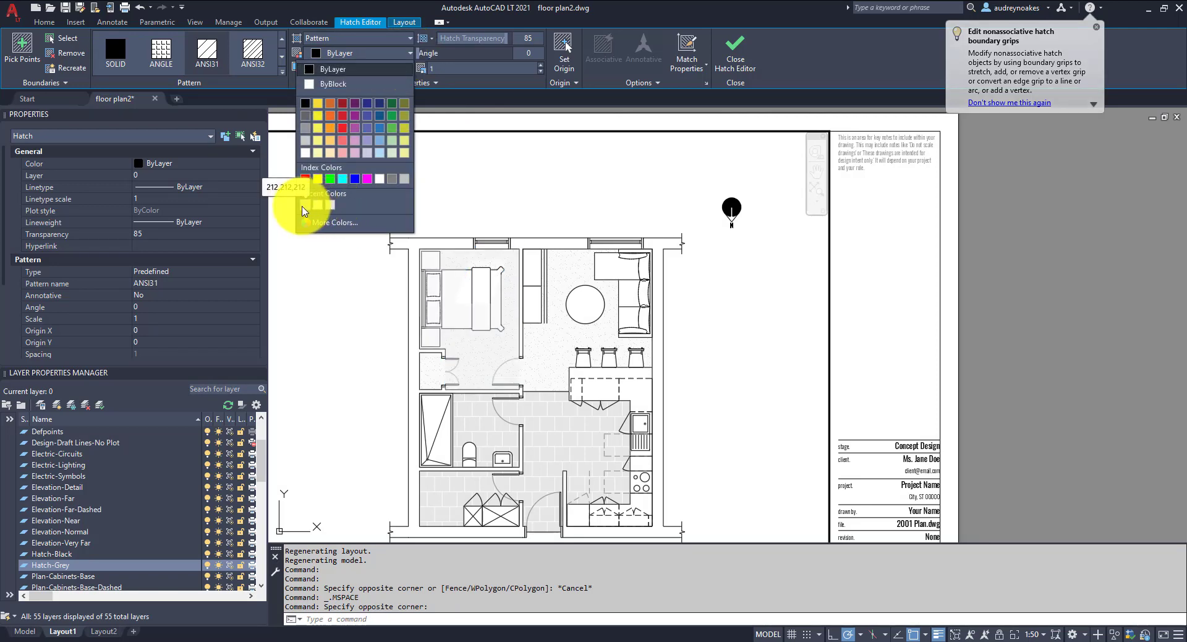
{"action": "left_click", "coordinate": [333, 223]}
{"action": "left_click", "coordinate": [364, 274]}
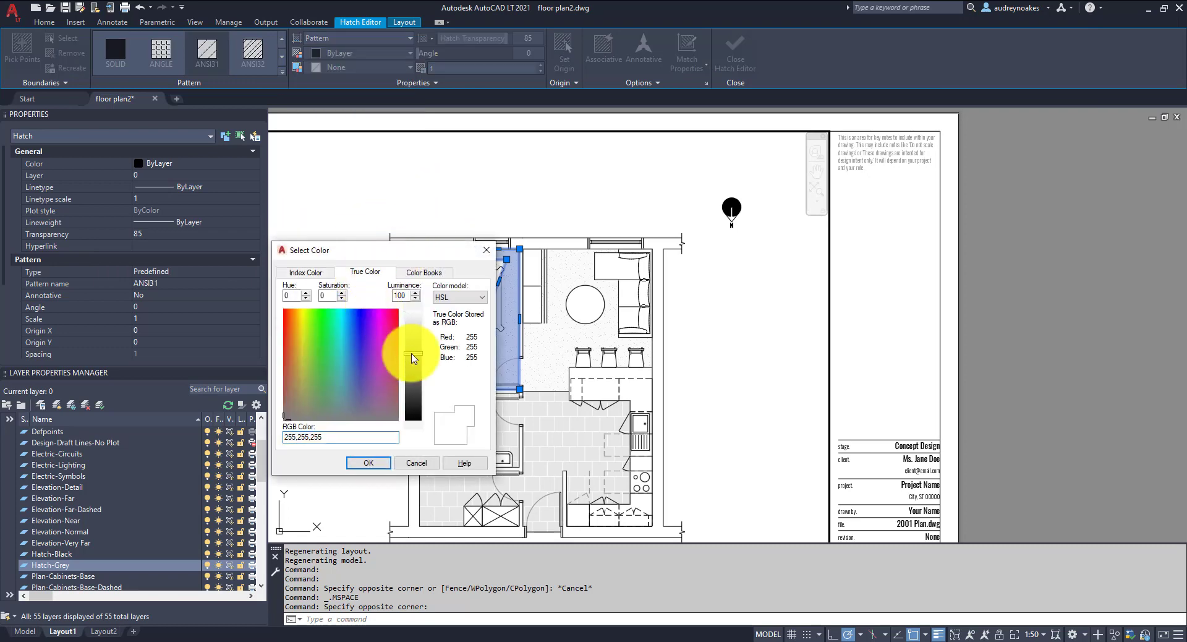
{"action": "left_click", "coordinate": [369, 463]}
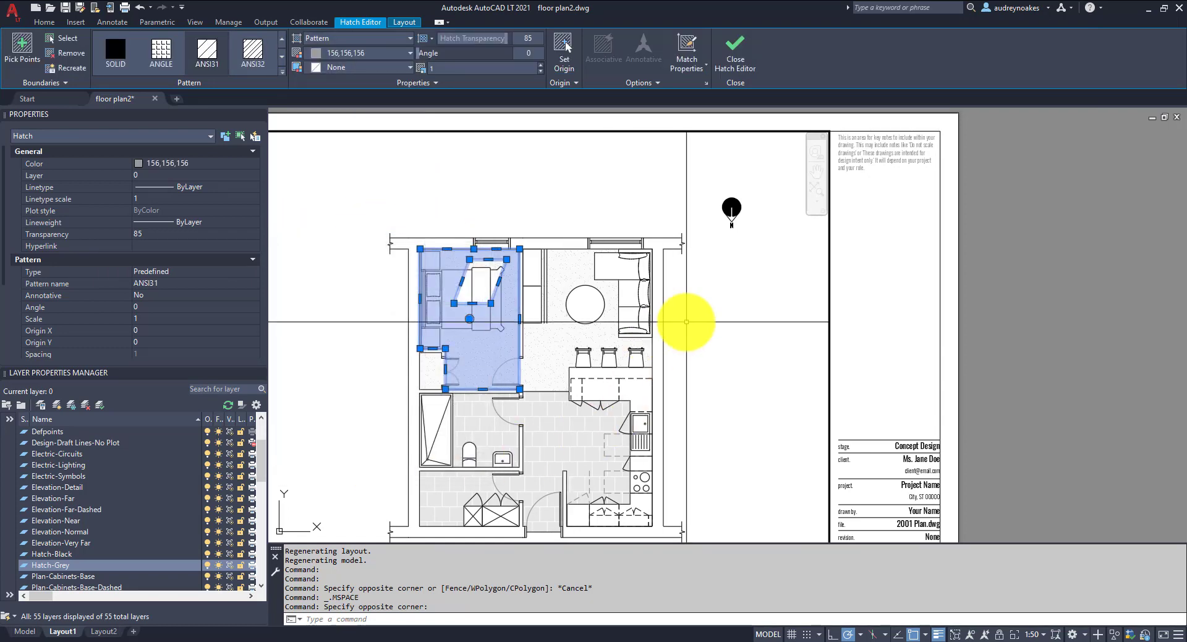
{"action": "key", "text": "Escape"}
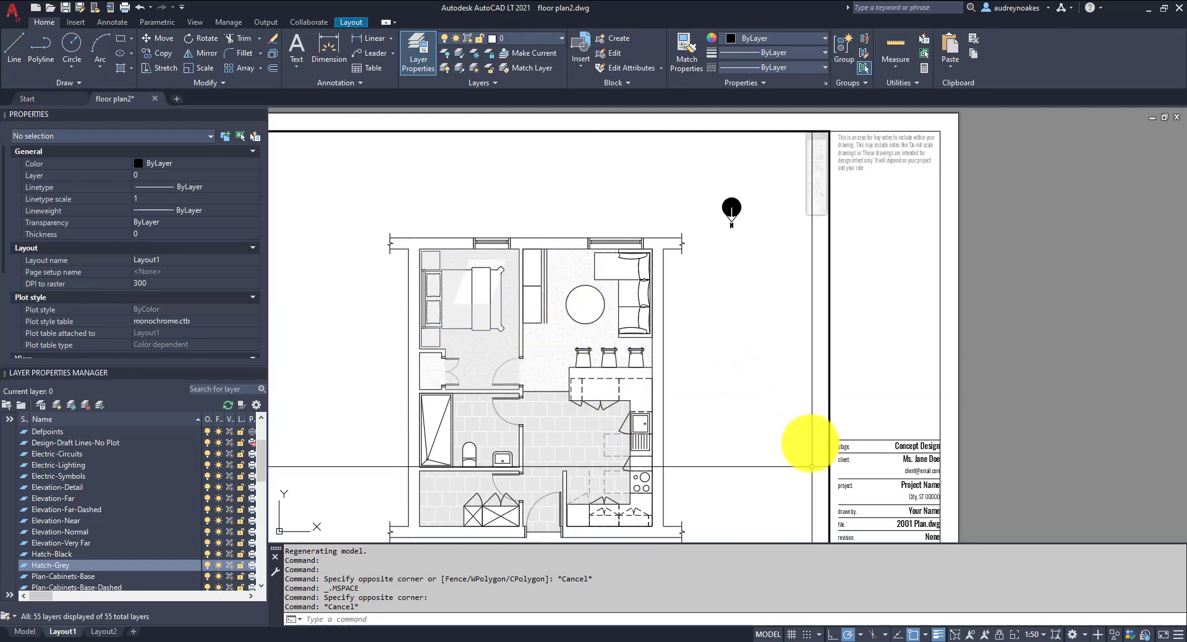
Step: Return to model space in floor plan2 and freeze the Hatch-Black and Hatch-Grey layers
{"action": "left_click", "coordinate": [68, 99]}
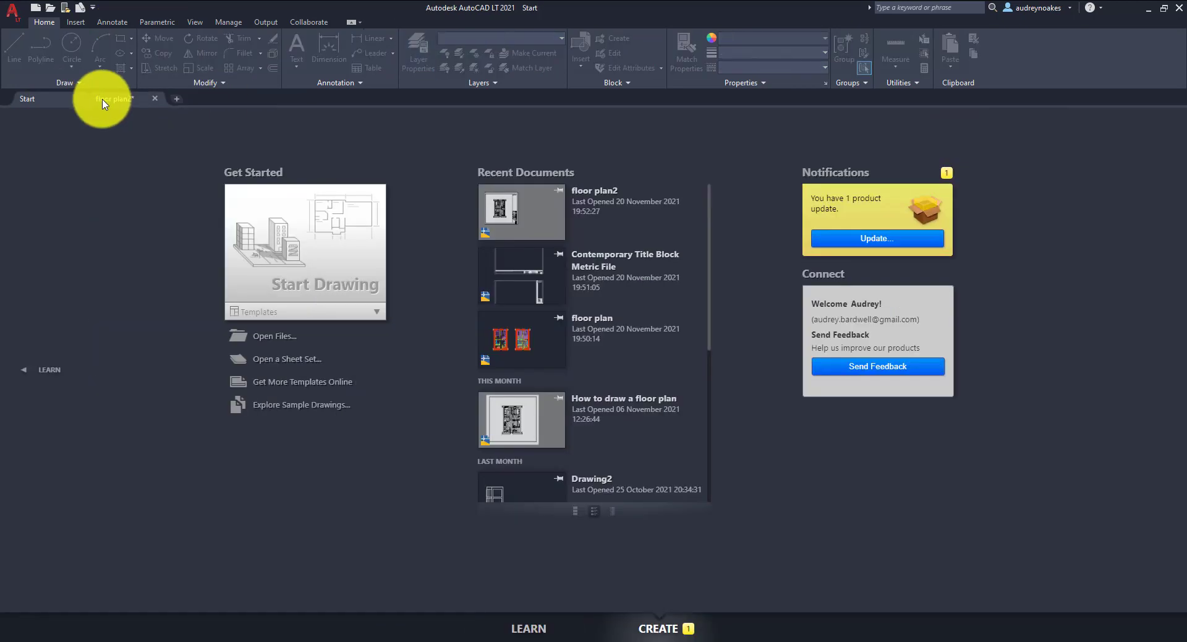
{"action": "left_click", "coordinate": [107, 99]}
{"action": "left_click", "coordinate": [25, 630]}
{"action": "scroll", "coordinate": [135, 562], "scroll_direction": "down", "scroll_amount": 2}
{"action": "left_click", "coordinate": [128, 554]}
{"action": "left_click", "coordinate": [128, 565]}
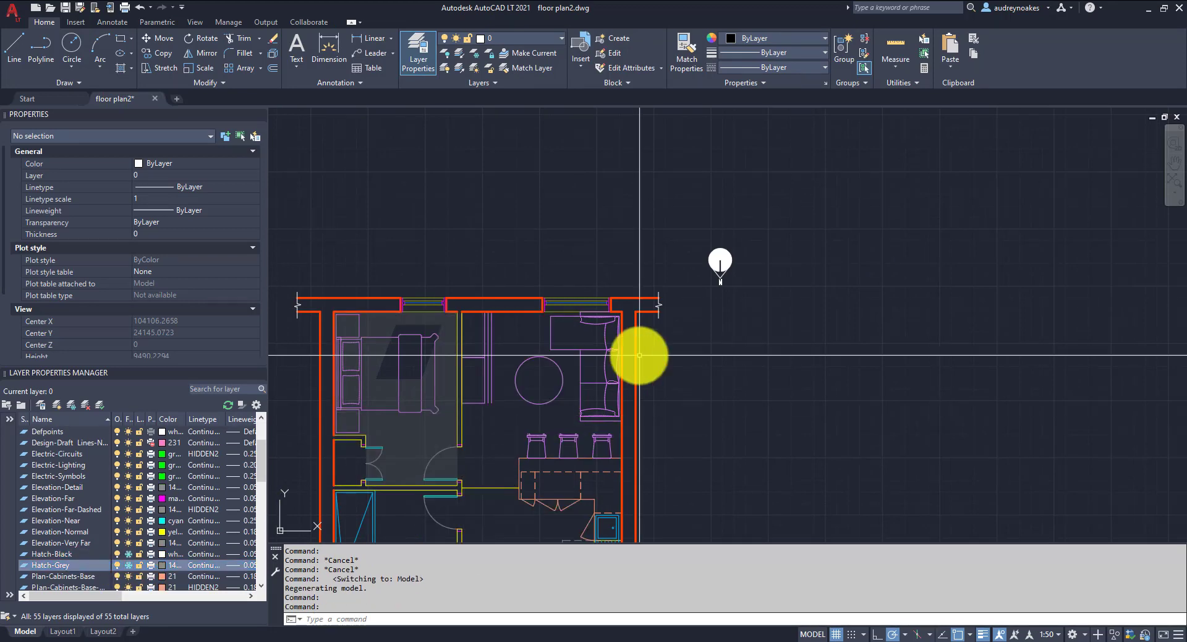
Step: Start a polyline at the living room's upper outer corner, tracing the window wall, the bedroom-side partition and the entrance door wall
{"action": "type", "text": "pl"}
{"action": "key", "text": "Return"}
{"action": "left_click", "coordinate": [621, 312]}
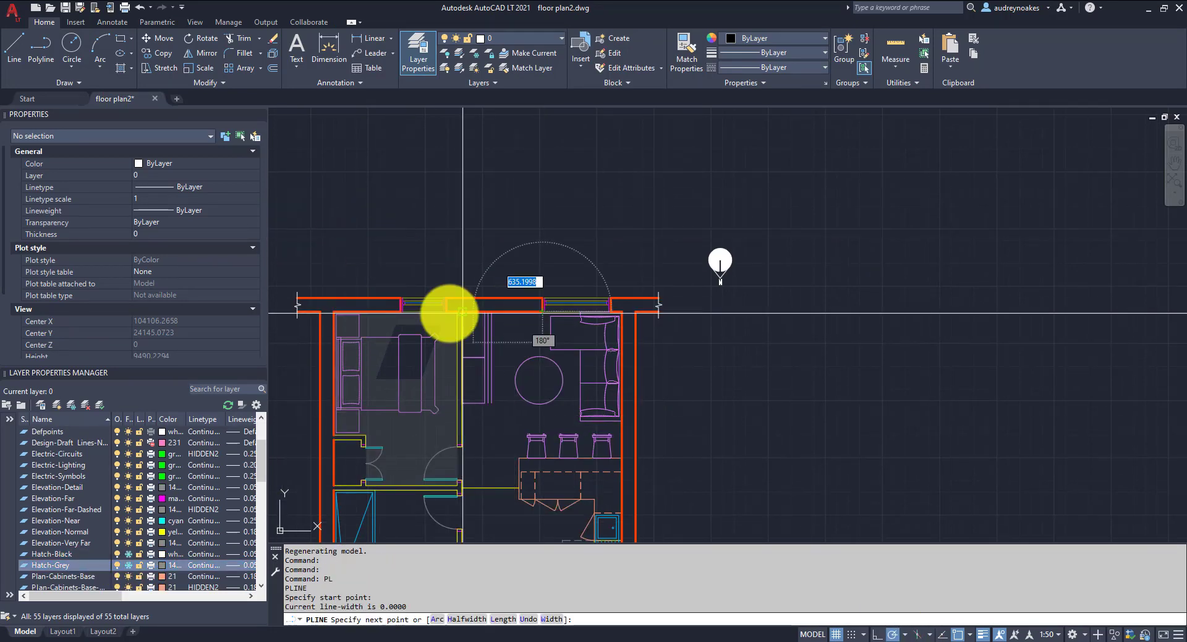
{"action": "left_click", "coordinate": [461, 312]}
{"action": "middle_click_drag", "start_coordinate": [461, 472], "coordinate": [458, 314]}
{"action": "scroll", "coordinate": [463, 513], "scroll_direction": "up", "scroll_amount": 4}
{"action": "left_click", "coordinate": [452, 459]}
{"action": "left_click", "coordinate": [578, 460]}
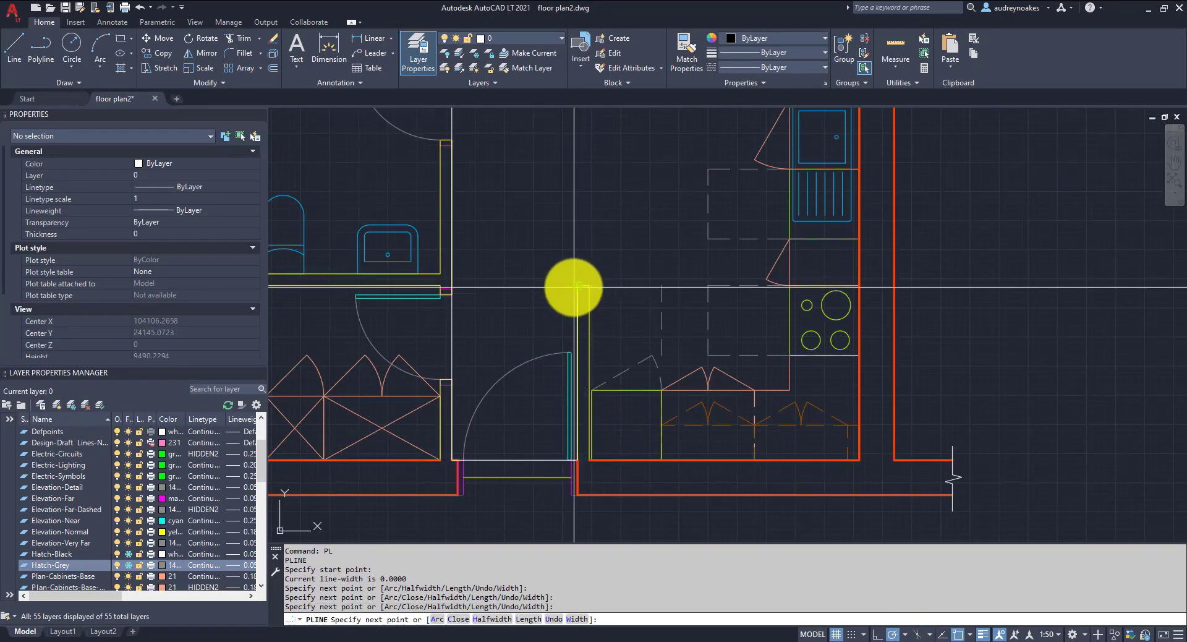
Step: Continue the polyline around the entrance partition, along the kitchen walls and up the outer wall, ending on the living room window wall
{"action": "left_click", "coordinate": [577, 286]}
{"action": "left_click", "coordinate": [589, 286]}
{"action": "left_click", "coordinate": [592, 390]}
{"action": "left_click", "coordinate": [589, 459]}
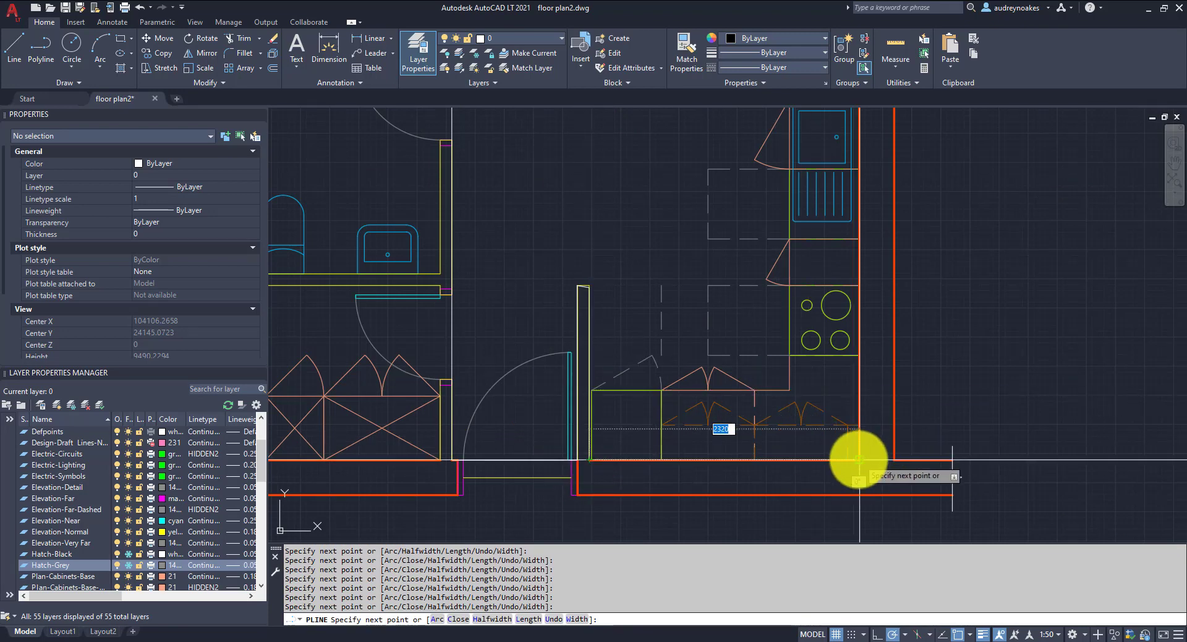
{"action": "left_click", "coordinate": [859, 459]}
{"action": "middle_click_drag", "start_coordinate": [865, 117], "coordinate": [785, 312]}
{"action": "scroll", "coordinate": [786, 290], "scroll_direction": "up", "scroll_amount": 1}
{"action": "middle_click_drag", "start_coordinate": [760, 248], "coordinate": [778, 467]}
{"action": "scroll", "coordinate": [778, 468], "scroll_direction": "down", "scroll_amount": 1}
{"action": "middle_click_drag", "start_coordinate": [798, 186], "coordinate": [775, 396]}
{"action": "left_click", "coordinate": [763, 208]}
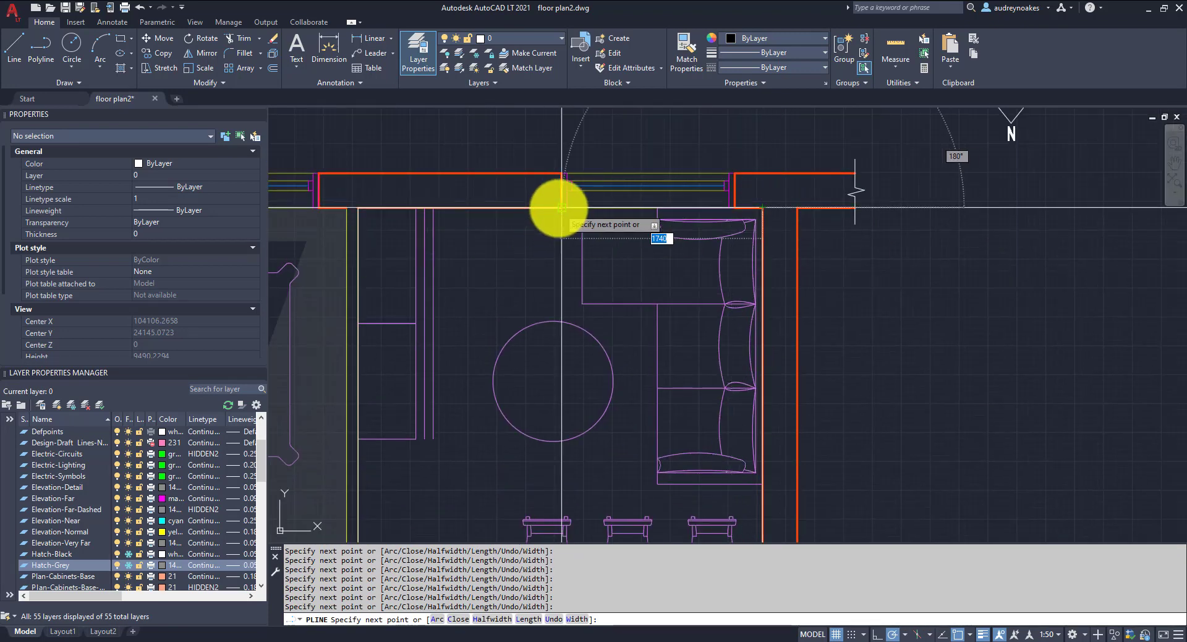
{"action": "left_click", "coordinate": [561, 208]}
{"action": "key", "text": "Return"}
Step: Draw a slanted line about 2900 units long from the living room window's inner corner down into the room
{"action": "type", "text": "l"}
{"action": "key", "text": "Return"}
{"action": "left_click", "coordinate": [561, 207]}
{"action": "scroll", "coordinate": [513, 359], "scroll_direction": "down", "scroll_amount": 1}
{"action": "middle_click_drag", "start_coordinate": [497, 468], "coordinate": [635, 304]}
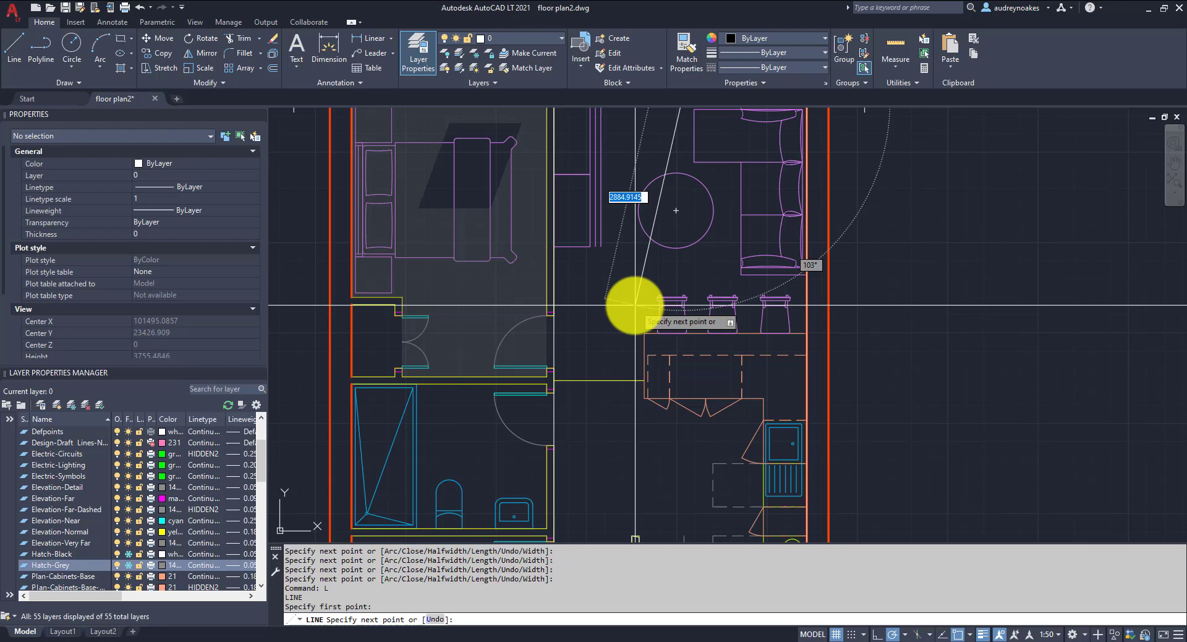
{"action": "left_click", "coordinate": [627, 306]}
Step: Copy the slanted line to the opposite corner of the living room window
{"action": "key", "text": "Return"}
{"action": "middle_click_drag", "start_coordinate": [665, 141], "coordinate": [648, 231]}
{"action": "left_click", "coordinate": [663, 234]}
{"action": "left_click", "coordinate": [649, 222]}
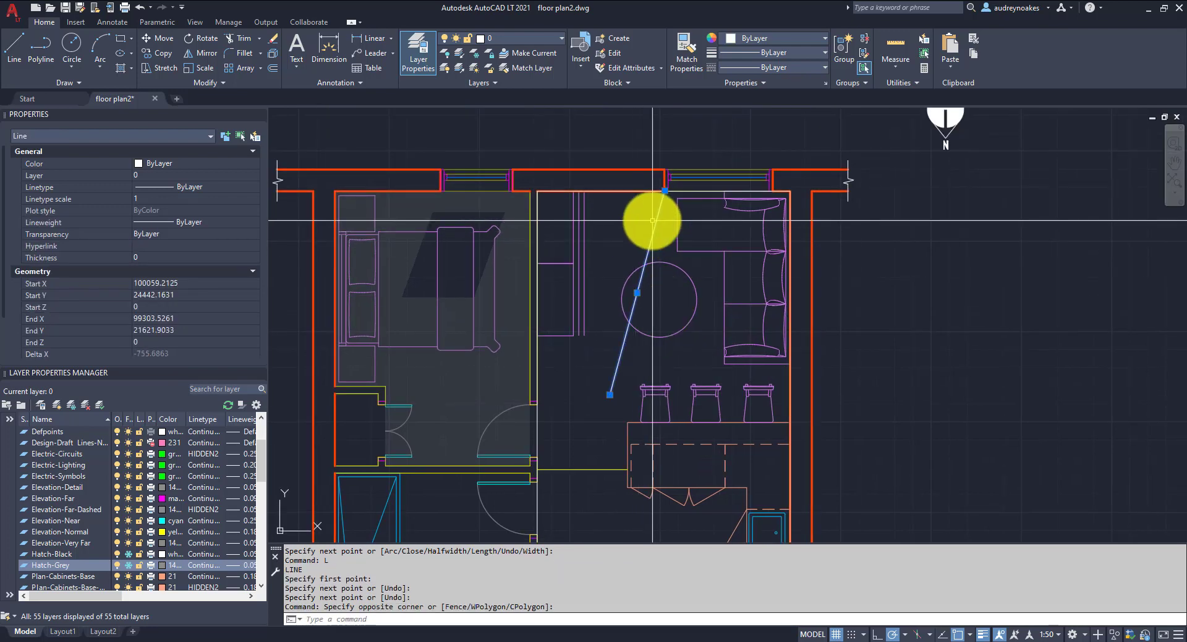
{"action": "type", "text": "co"}
{"action": "key", "text": "Return"}
{"action": "left_click", "coordinate": [660, 188]}
{"action": "scroll", "coordinate": [665, 191], "scroll_direction": "up", "scroll_amount": 4}
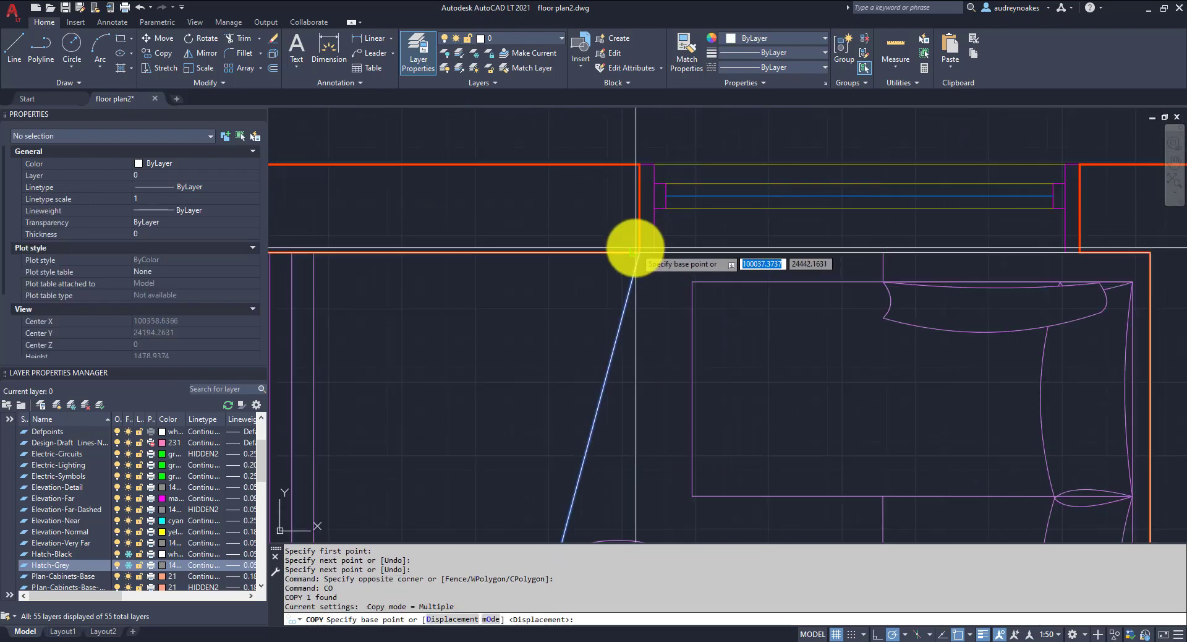
{"action": "left_click", "coordinate": [1051, 253]}
{"action": "scroll", "coordinate": [1051, 253], "scroll_direction": "down", "scroll_amount": 4}
{"action": "key", "text": "Return"}
Step: Draw two horizontal lines across the slanted pair, level with the upper and lower edges of the bedroom light shape
{"action": "type", "text": "l"}
{"action": "key", "text": "Return"}
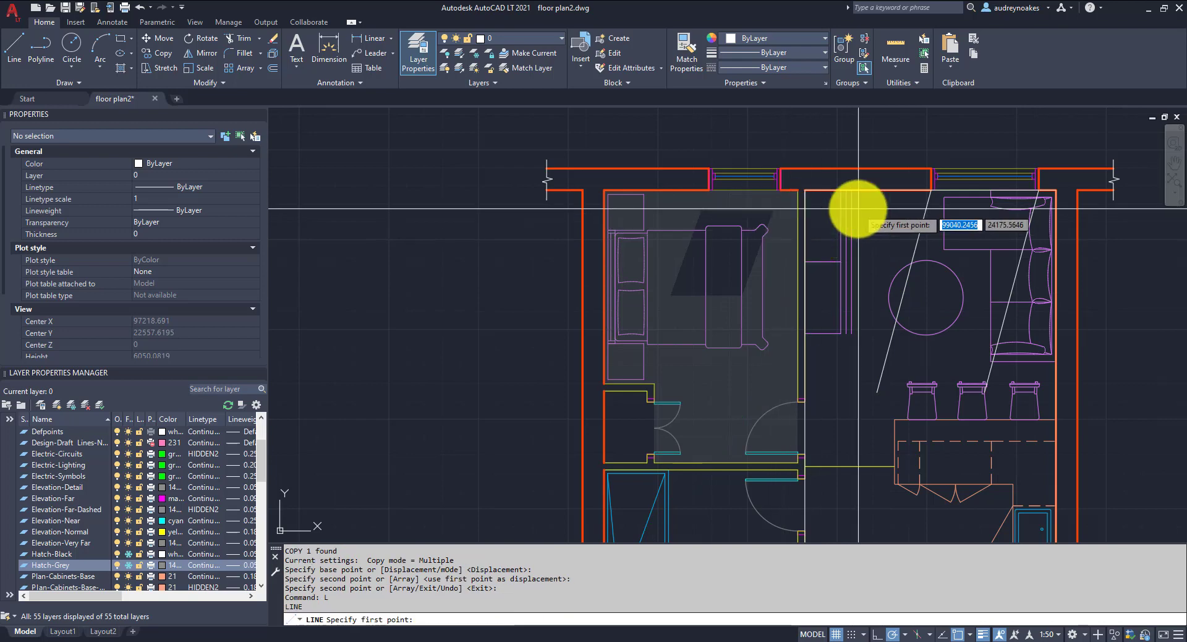
{"action": "left_click", "coordinate": [888, 211]}
{"action": "left_click", "coordinate": [1043, 210]}
{"action": "key", "text": "Return"}
{"action": "type", "text": "l"}
{"action": "key", "text": "Return"}
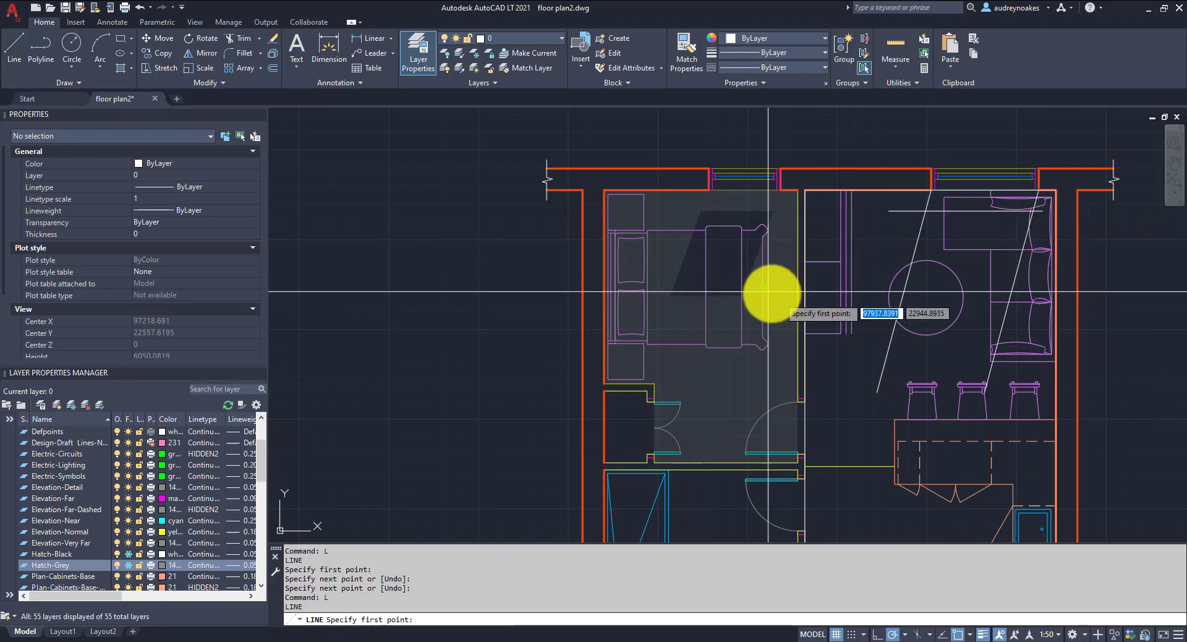
{"action": "left_click", "coordinate": [826, 295]}
{"action": "key", "text": "Return"}
{"action": "middle_click_drag", "start_coordinate": [963, 263], "coordinate": [676, 296]}
Step: Trim the overhanging ends of the four lines to leave a slanted window light parallelogram in the living room
{"action": "scroll", "coordinate": [592, 330], "scroll_direction": "up", "scroll_amount": 2}
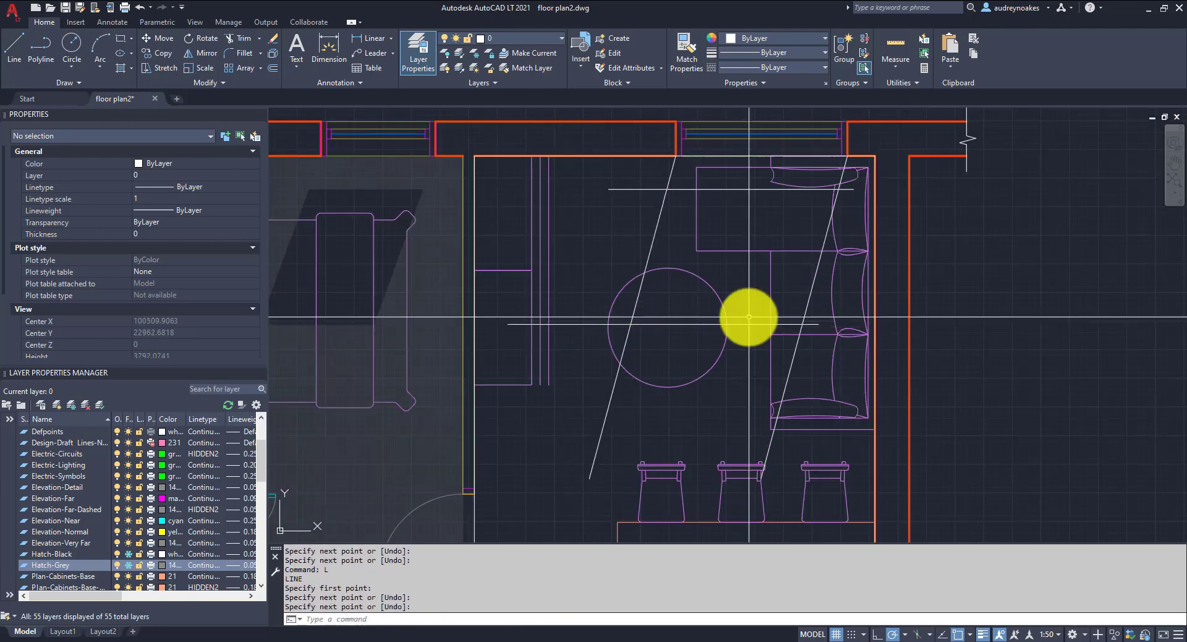
{"action": "left_click", "coordinate": [790, 176]}
{"action": "left_click", "coordinate": [639, 325]}
{"action": "left_click", "coordinate": [828, 228]}
{"action": "type", "text": "tr"}
{"action": "key", "text": "Return"}
{"action": "left_click_drag", "start_coordinate": [592, 307], "coordinate": [638, 418]}
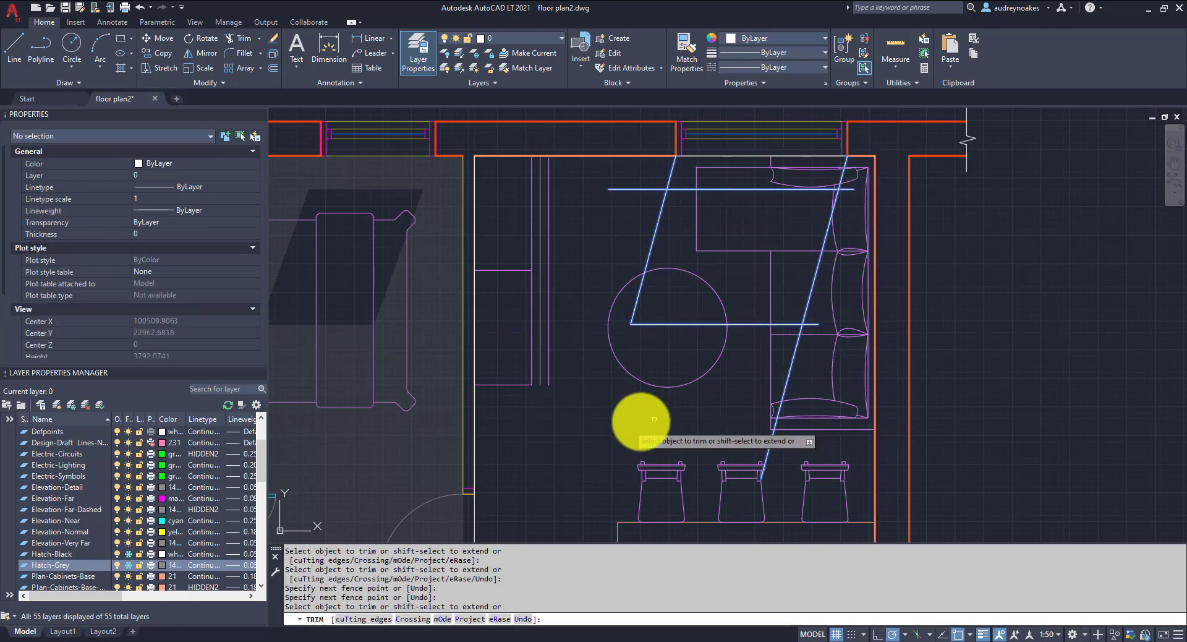
{"action": "left_click_drag", "start_coordinate": [789, 354], "coordinate": [813, 321]}
{"action": "left_click_drag", "start_coordinate": [847, 199], "coordinate": [832, 170]}
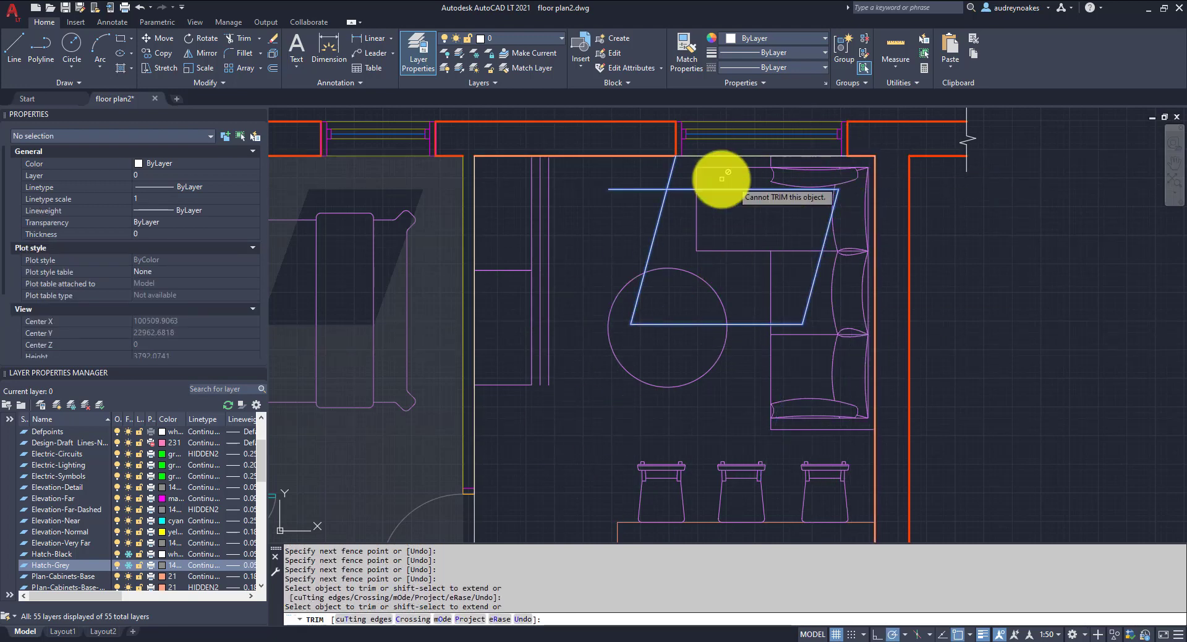
{"action": "left_click_drag", "start_coordinate": [686, 171], "coordinate": [646, 201]}
{"action": "key", "text": "Return"}
Step: Hatch the living room and kitchen with the ANSI31 pattern, using the inner wall polyline as the boundary object
{"action": "scroll", "coordinate": [505, 234], "scroll_direction": "down", "scroll_amount": 4}
{"action": "mouse_move", "coordinate": [519, 246]}
{"action": "middle_mouse_down"}
{"action": "mouse_move", "coordinate": [526, 253]}
{"action": "mouse_move", "coordinate": [581, 210]}
{"action": "middle_mouse_up"}
{"action": "scroll", "coordinate": [581, 210], "scroll_direction": "up", "scroll_amount": 2}
{"action": "type", "text": "h"}
{"action": "key", "text": "Return"}
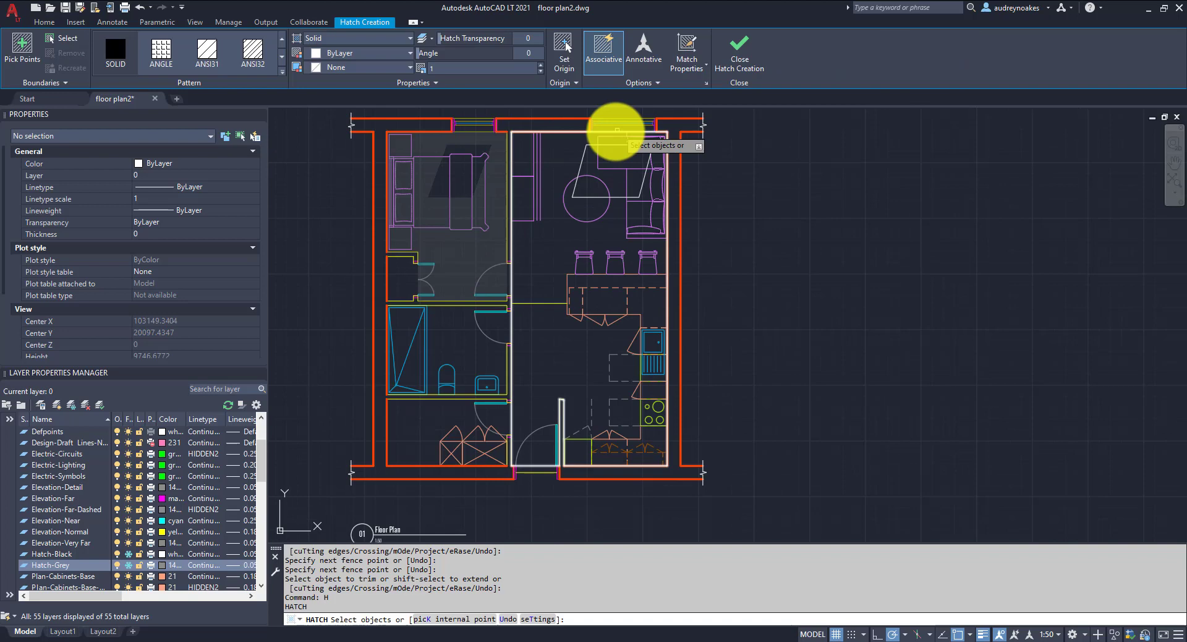
{"action": "left_click", "coordinate": [612, 131]}
{"action": "key", "text": "Return"}
{"action": "left_click", "coordinate": [554, 162]}
{"action": "left_click", "coordinate": [195, 56]}
Step: Change the bedroom hatch pattern to SOLID
{"action": "left_click", "coordinate": [453, 263]}
{"action": "left_click", "coordinate": [112, 53]}
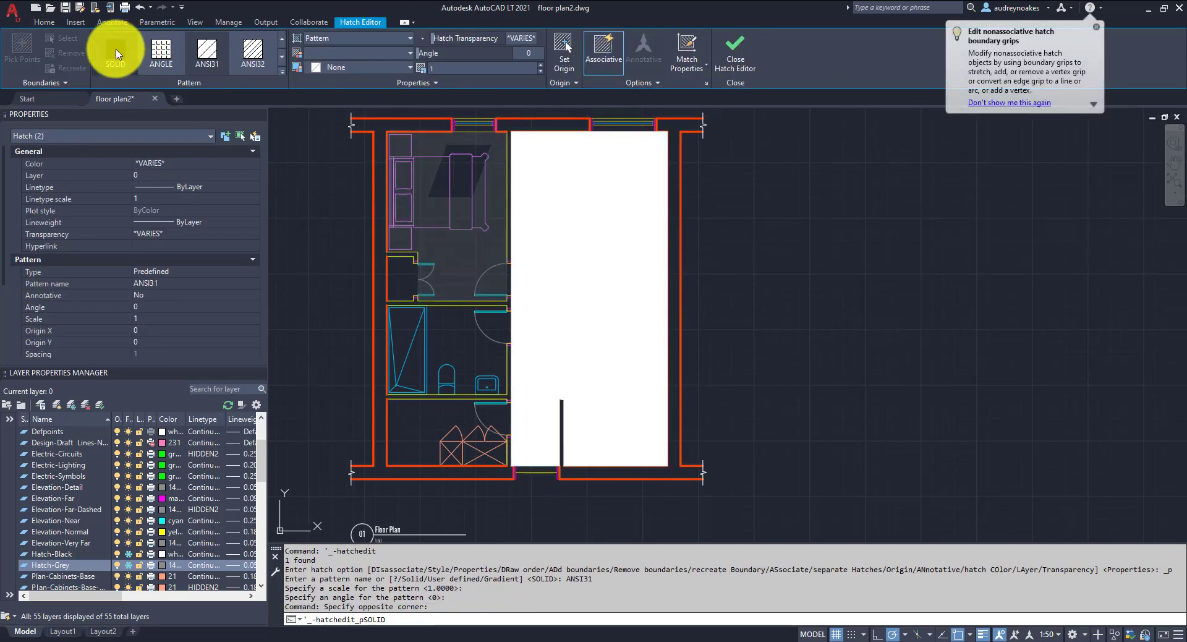
{"action": "key", "text": "Escape"}
{"action": "left_click", "coordinate": [443, 257]}
{"action": "left_click", "coordinate": [115, 53]}
{"action": "key", "text": "Escape"}
Step: Raise the transparency of the living room and kitchen hatch and apply the ANSI31 pattern to it
{"action": "left_click", "coordinate": [556, 191]}
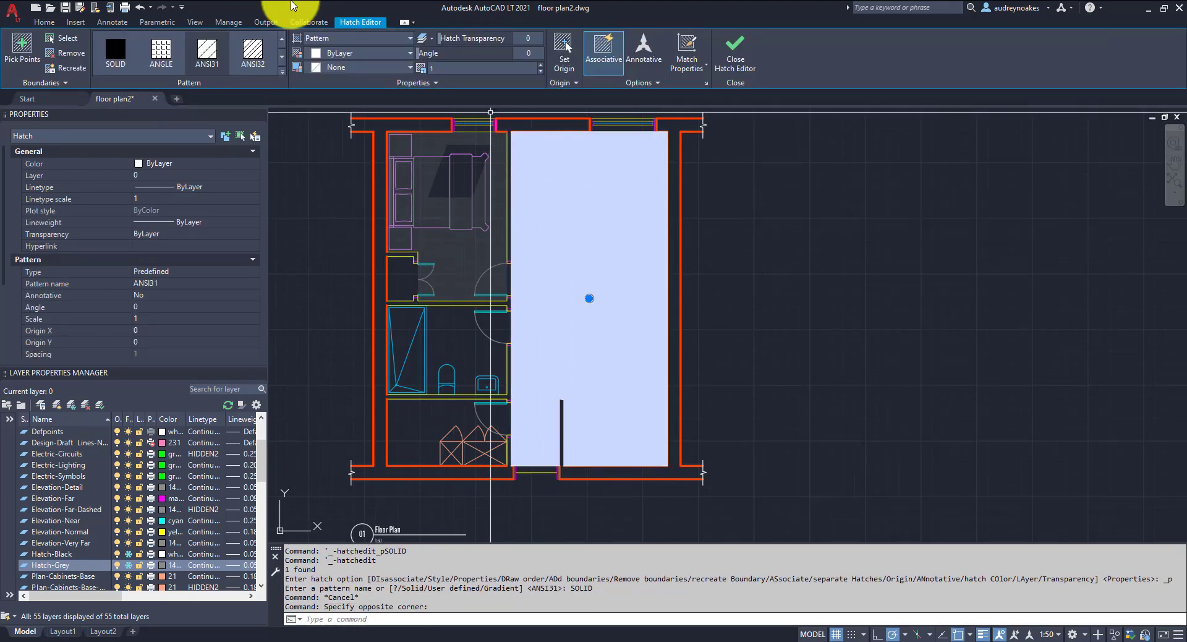
{"action": "left_click_drag", "start_coordinate": [444, 39], "coordinate": [540, 39]}
{"action": "left_click", "coordinate": [201, 57]}
{"action": "key", "text": "Escape"}
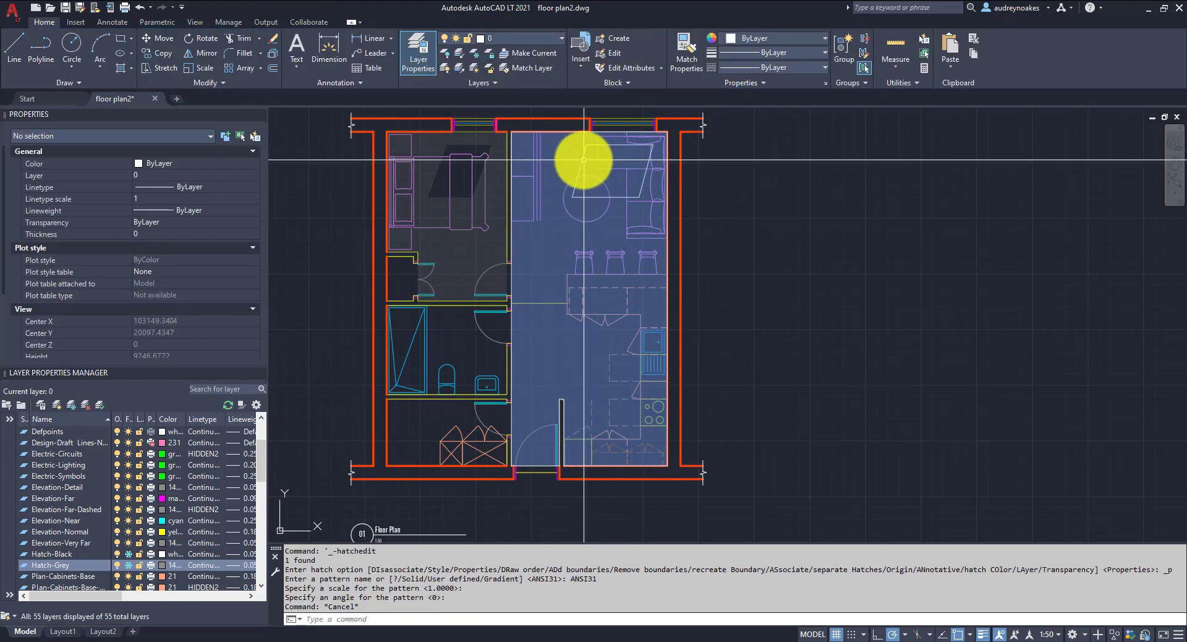
Step: Join the four lines of the living room's window light parallelogram into one polyline
{"action": "left_click", "coordinate": [583, 159]}
{"action": "scroll", "coordinate": [599, 145], "scroll_direction": "up", "scroll_amount": 3}
{"action": "left_click", "coordinate": [588, 145]}
{"action": "left_click", "coordinate": [649, 278]}
{"action": "left_click", "coordinate": [718, 210]}
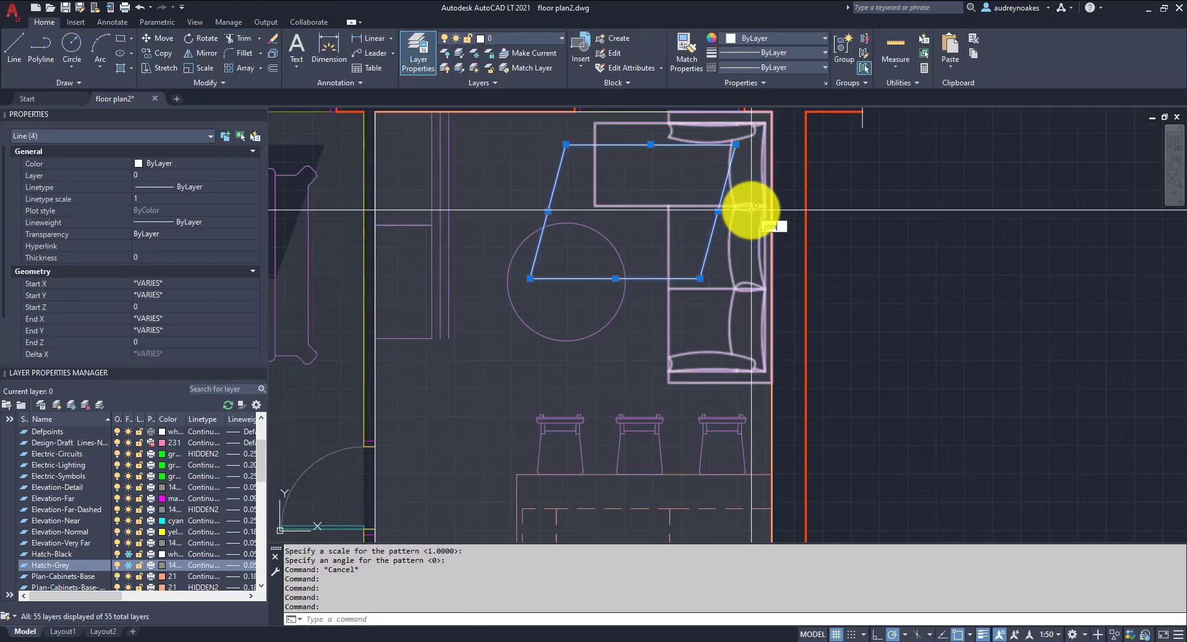
{"action": "key", "text": "Return"}
{"action": "scroll", "coordinate": [646, 223], "scroll_direction": "up", "scroll_amount": 3}
{"action": "left_click", "coordinate": [654, 186]}
{"action": "type", "text": "tr"}
{"action": "key", "text": "Return"}
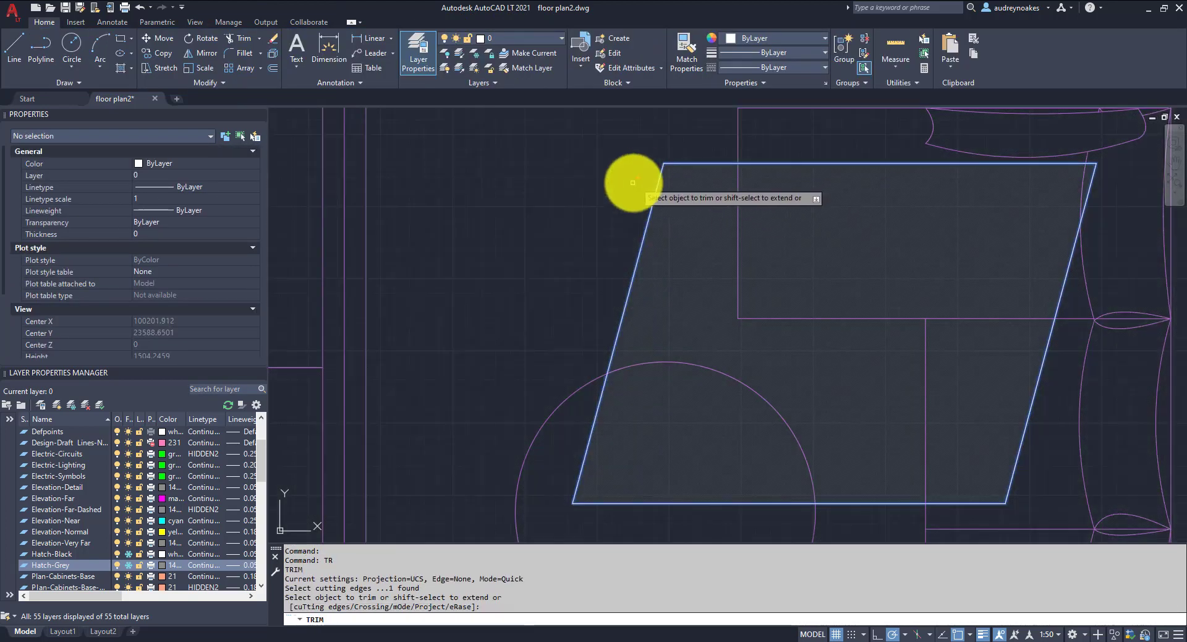
{"action": "key", "text": "Escape"}
Step: Trim the living room floor hatch out of the interior of the window light parallelogram
{"action": "left_click", "coordinate": [632, 183]}
{"action": "left_click", "coordinate": [601, 51]}
{"action": "left_click", "coordinate": [778, 163]}
{"action": "type", "text": "tr"}
{"action": "left_click", "coordinate": [721, 185]}
{"action": "key", "text": "Escape"}
{"action": "scroll", "coordinate": [686, 204], "scroll_direction": "down", "scroll_amount": 2}
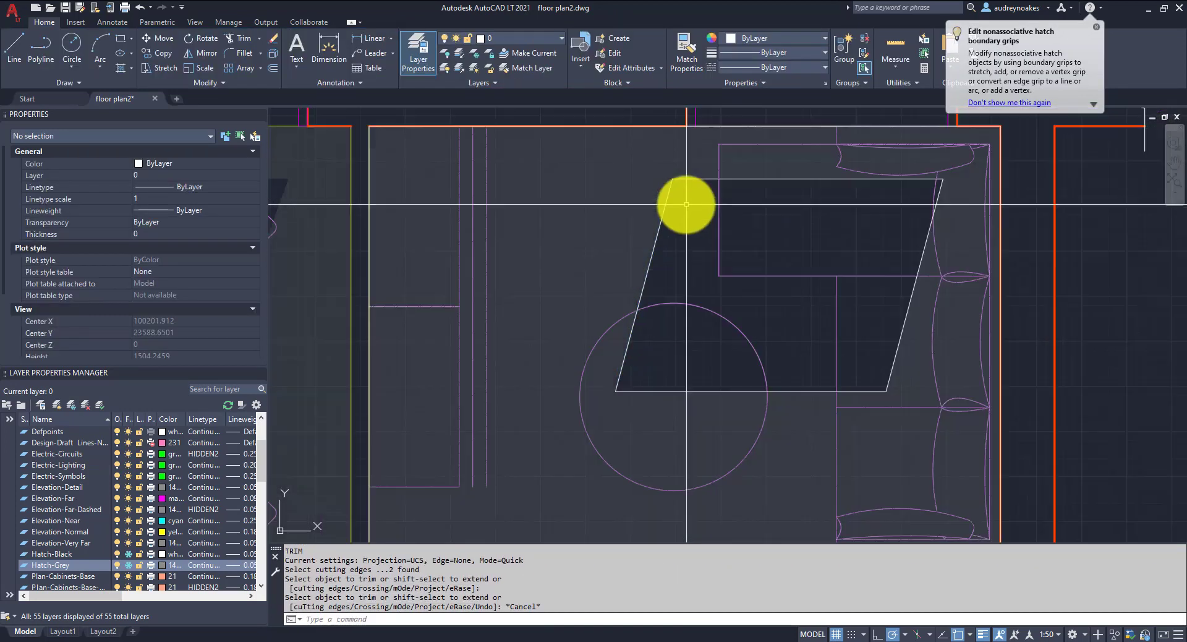
Step: Erase the window light outline and the inner wall boundary polyline in the living room
{"action": "scroll", "coordinate": [618, 168], "scroll_direction": "down", "scroll_amount": 8}
{"action": "left_click", "coordinate": [609, 166]}
{"action": "left_click", "coordinate": [610, 167]}
{"action": "scroll", "coordinate": [610, 168], "scroll_direction": "up", "scroll_amount": 5}
{"action": "left_click", "coordinate": [602, 153]}
{"action": "key", "text": "Delete"}
{"action": "left_click", "coordinate": [598, 121]}
{"action": "key", "text": "Delete"}
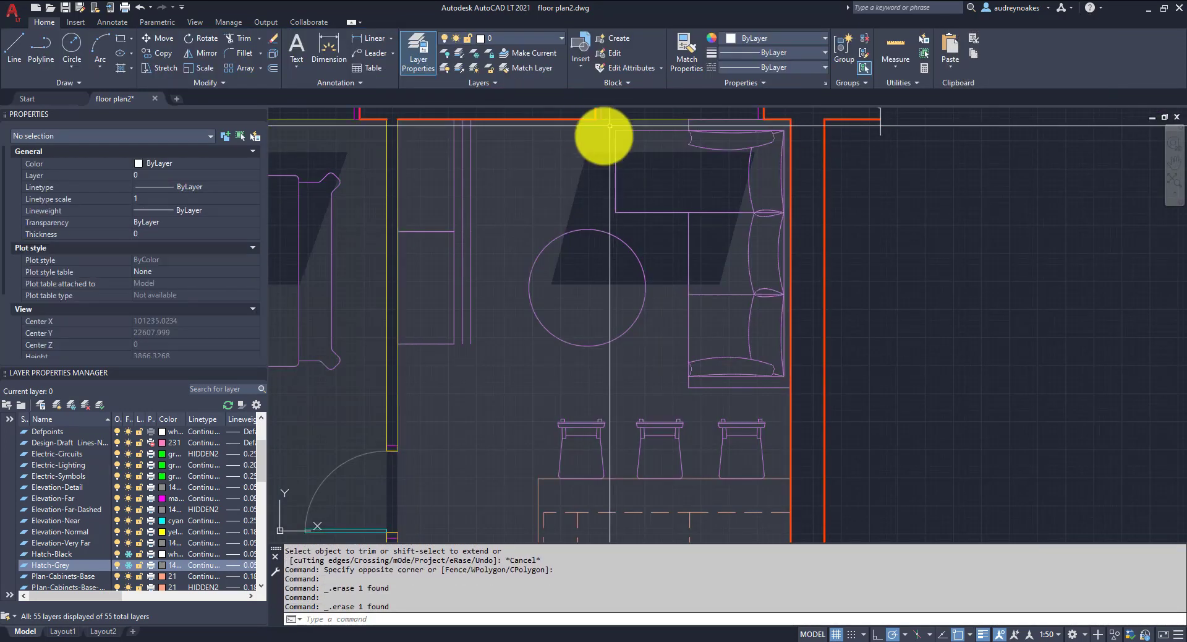
Step: Match the bedroom floor hatch's properties onto the living room and kitchen hatch
{"action": "scroll", "coordinate": [589, 169], "scroll_direction": "down", "scroll_amount": 4}
{"action": "left_click", "coordinate": [502, 184]}
{"action": "type", "text": "ma"}
{"action": "key", "text": "Return"}
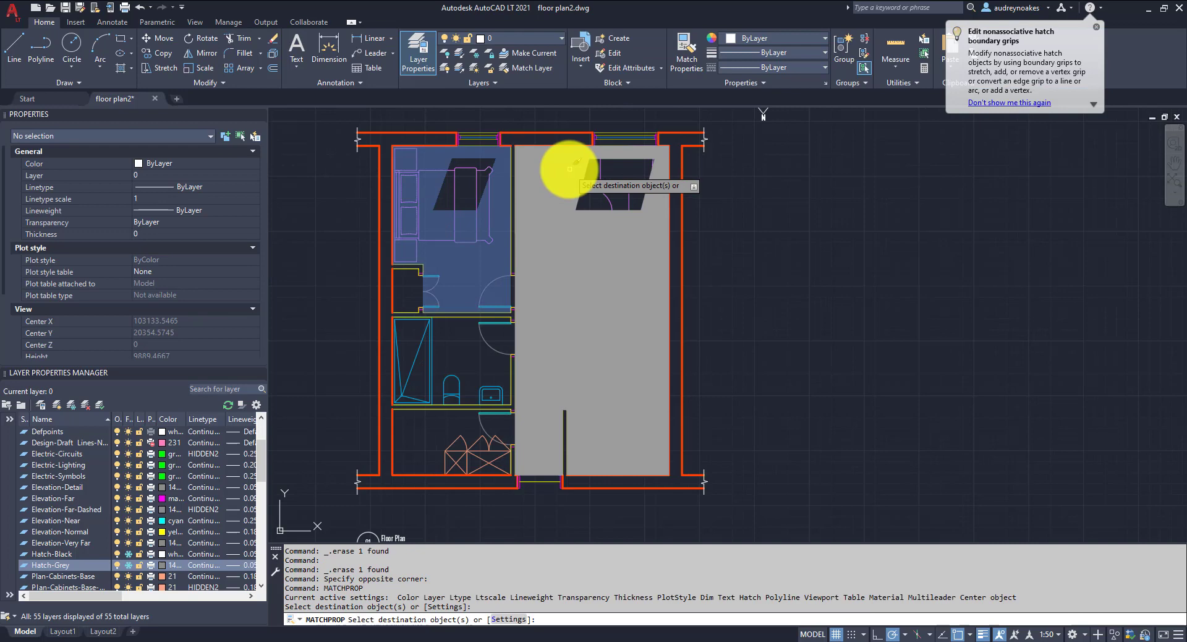
{"action": "left_click", "coordinate": [557, 254]}
{"action": "key", "text": "Escape"}
{"action": "key", "text": "Escape"}
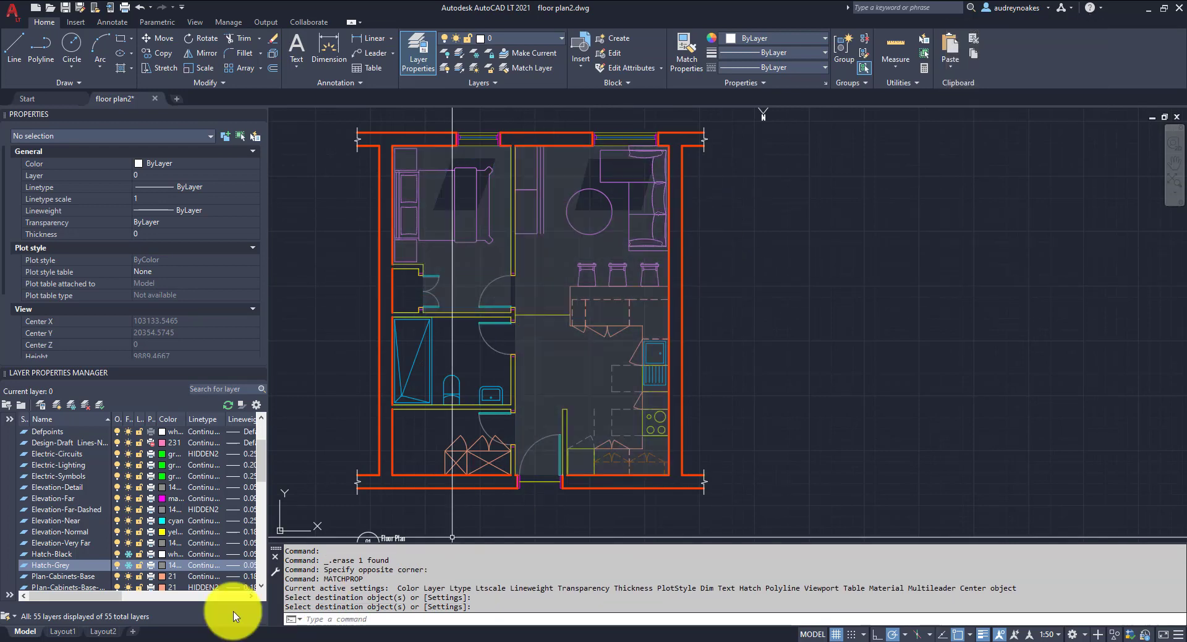
Step: Switch to Layout1, thaw the Hatch-Black and Hatch-Grey layers and review the shaded floor plan on the sheet
{"action": "left_click", "coordinate": [63, 631]}
{"action": "left_click", "coordinate": [221, 554]}
{"action": "left_click", "coordinate": [219, 565]}
{"action": "middle_click_drag", "start_coordinate": [818, 287], "coordinate": [800, 347]}
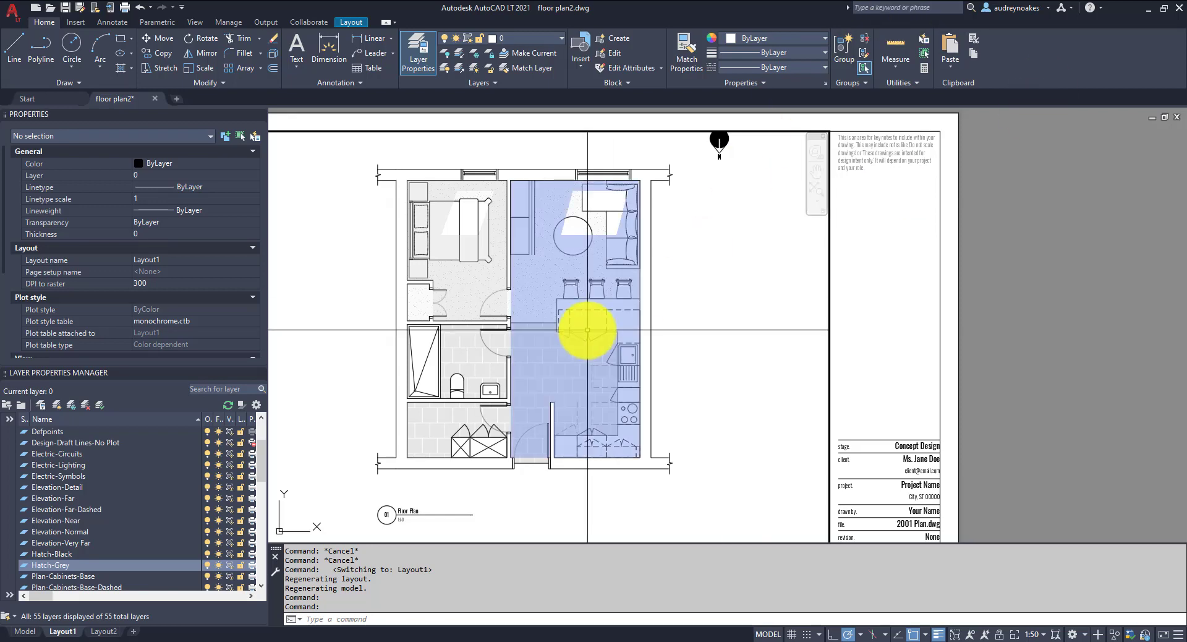
{"action": "scroll", "coordinate": [583, 331], "scroll_direction": "down", "scroll_amount": 1}
{"action": "scroll", "coordinate": [579, 375], "scroll_direction": "up", "scroll_amount": 1}
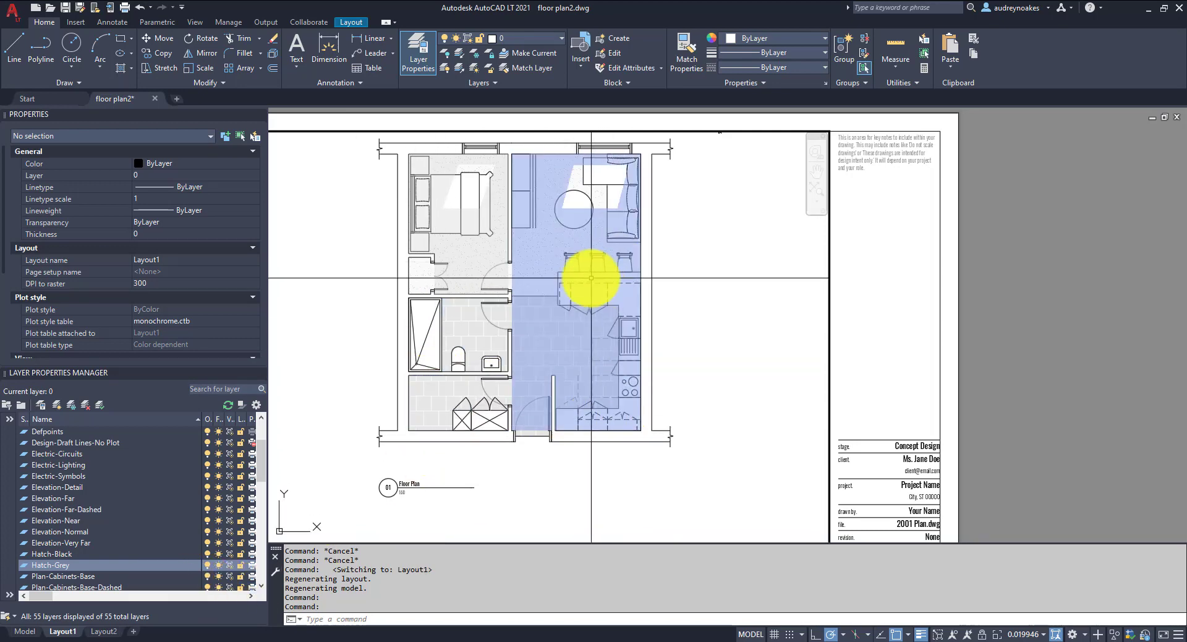
Step: Return to model space and draw rectangles over the bathroom floor and the room below it
{"action": "left_click", "coordinate": [7, 630]}
{"action": "left_click", "coordinate": [119, 38]}
{"action": "scroll", "coordinate": [389, 309], "scroll_direction": "up", "scroll_amount": 2}
{"action": "left_click", "coordinate": [587, 458]}
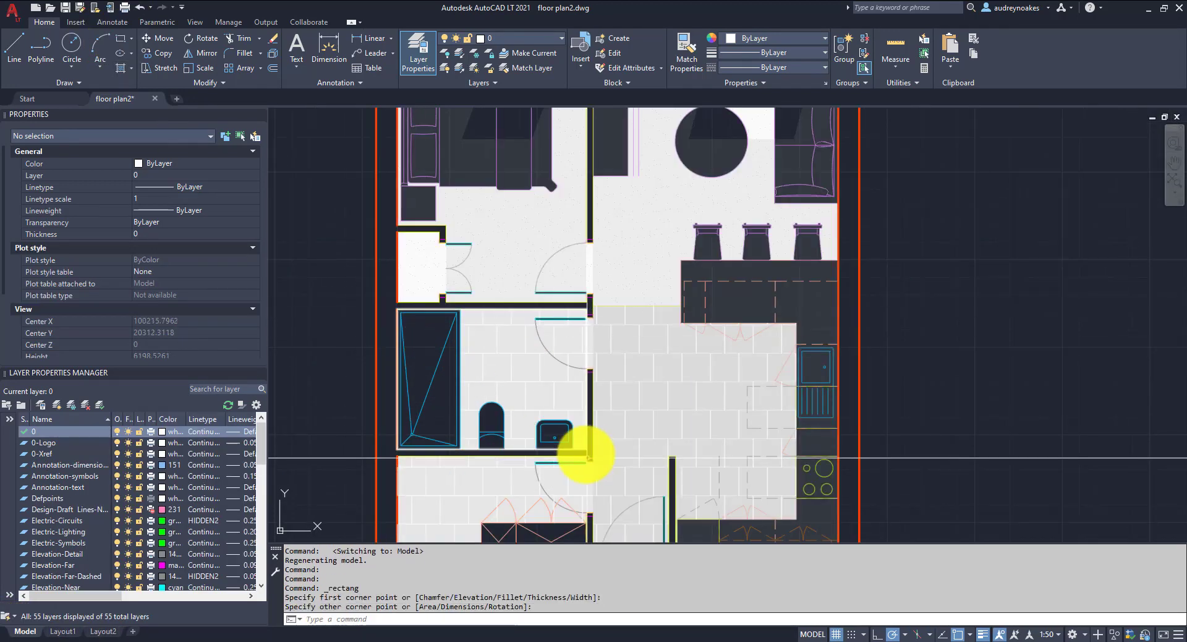
{"action": "middle_click_drag", "start_coordinate": [588, 458], "coordinate": [605, 326]}
{"action": "key", "text": "space"}
{"action": "left_click", "coordinate": [604, 324]}
{"action": "left_click", "coordinate": [414, 429]}
{"action": "key", "text": "space"}
Step: Hatch the bathroom rectangle and the rectangle of the room below it with the ANSI31 pattern
{"action": "type", "text": "h"}
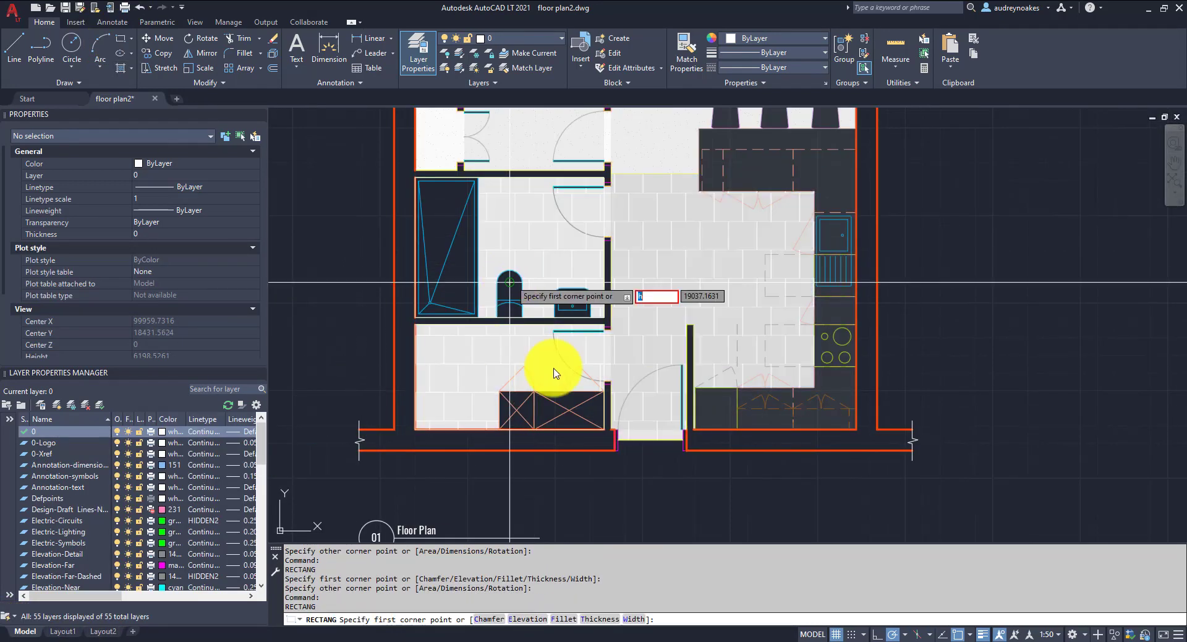
{"action": "key", "text": "Return"}
{"action": "left_click", "coordinate": [604, 340]}
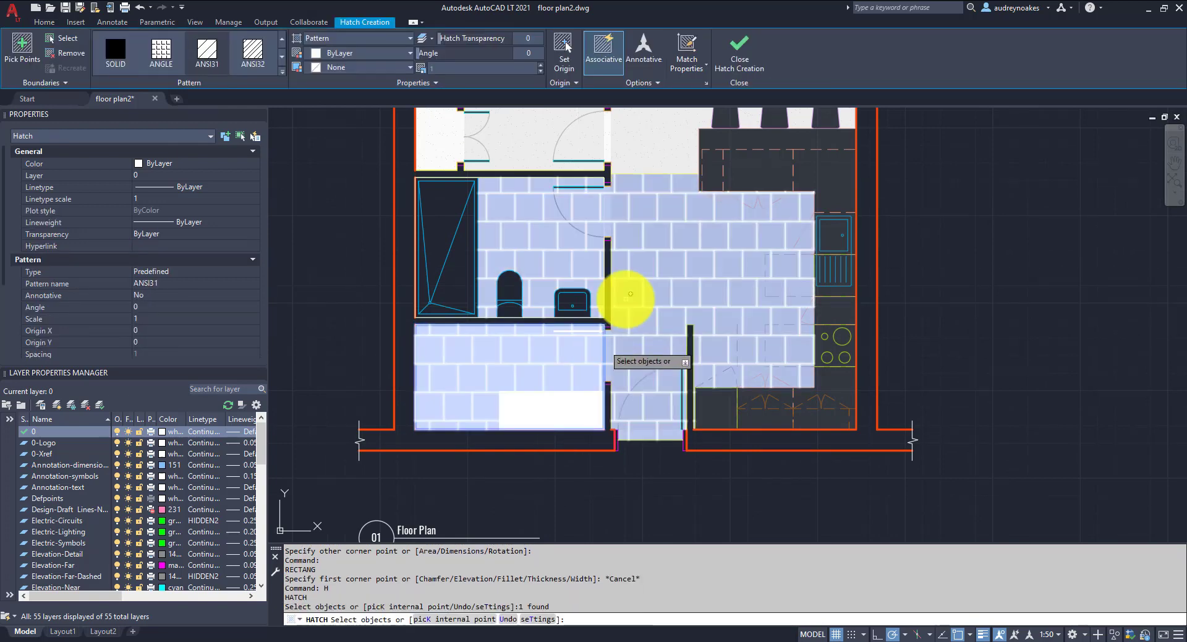
{"action": "left_click", "coordinate": [603, 213]}
{"action": "key", "text": "Return"}
{"action": "middle_click_drag", "start_coordinate": [599, 204], "coordinate": [598, 231]}
Step: Freeze the Hatch-Black and Hatch-Grey layers
{"action": "scroll", "coordinate": [146, 503], "scroll_direction": "down", "scroll_amount": 2}
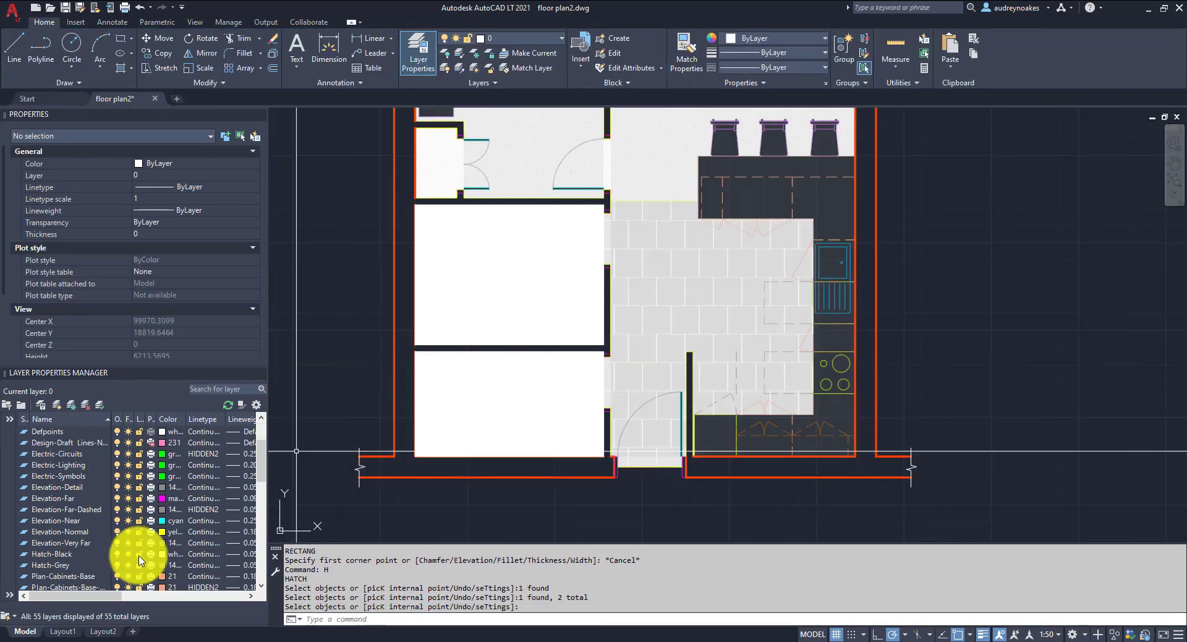
{"action": "left_click", "coordinate": [128, 554]}
{"action": "left_click", "coordinate": [128, 564]}
Step: Match the bedroom hatch's properties onto the bathroom and lower room hatch and erase the two boundary rectangles
{"action": "middle_click_drag", "start_coordinate": [541, 144], "coordinate": [546, 178]}
{"action": "left_click", "coordinate": [546, 177]}
{"action": "type", "text": "ma"}
{"action": "key", "text": "space"}
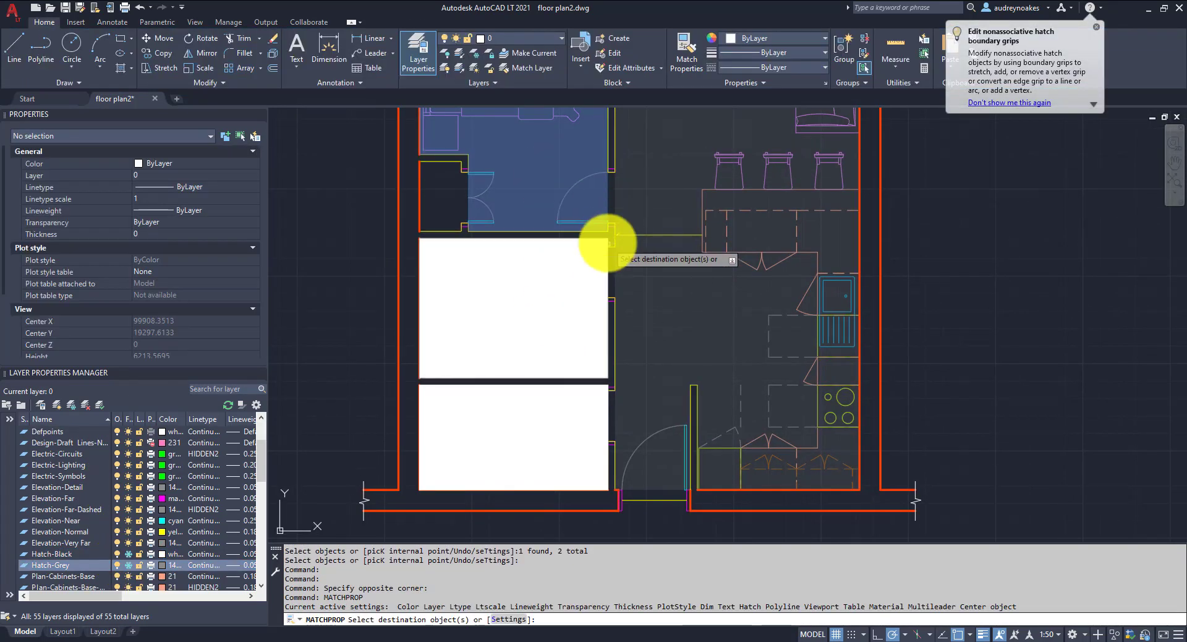
{"action": "left_click", "coordinate": [603, 266]}
{"action": "key", "text": "Escape"}
{"action": "left_click", "coordinate": [614, 411]}
{"action": "key", "text": "Delete"}
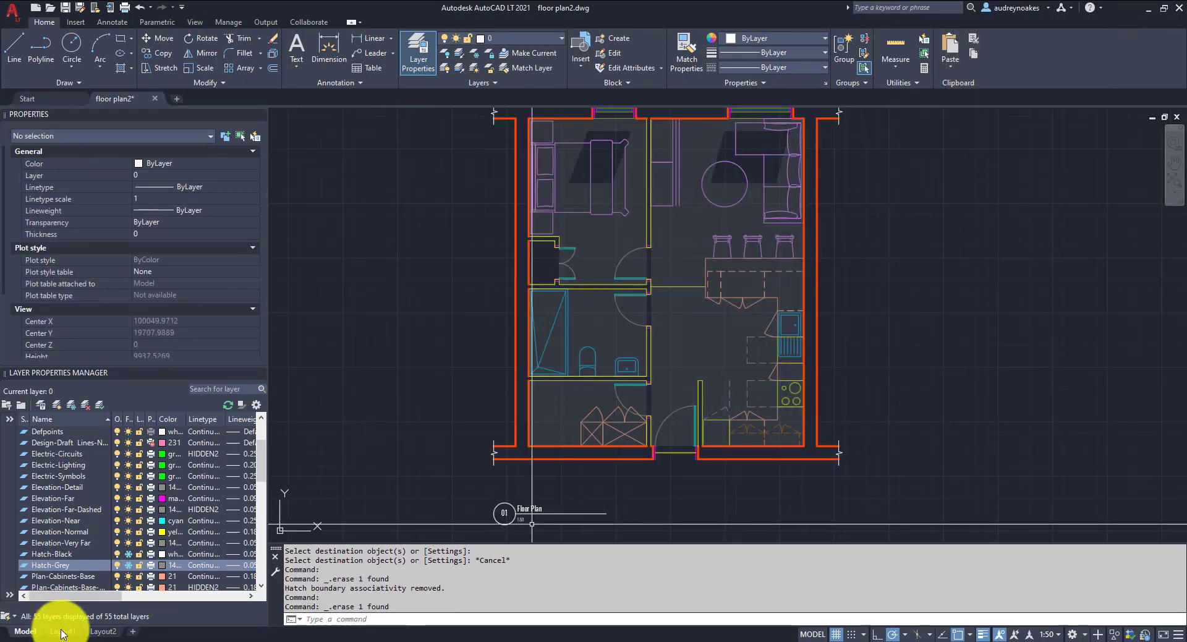
Step: Switch to Layout1, thaw the hatch layers and inspect the bathroom and lower room hatch
{"action": "left_click", "coordinate": [63, 631]}
{"action": "left_click", "coordinate": [219, 564]}
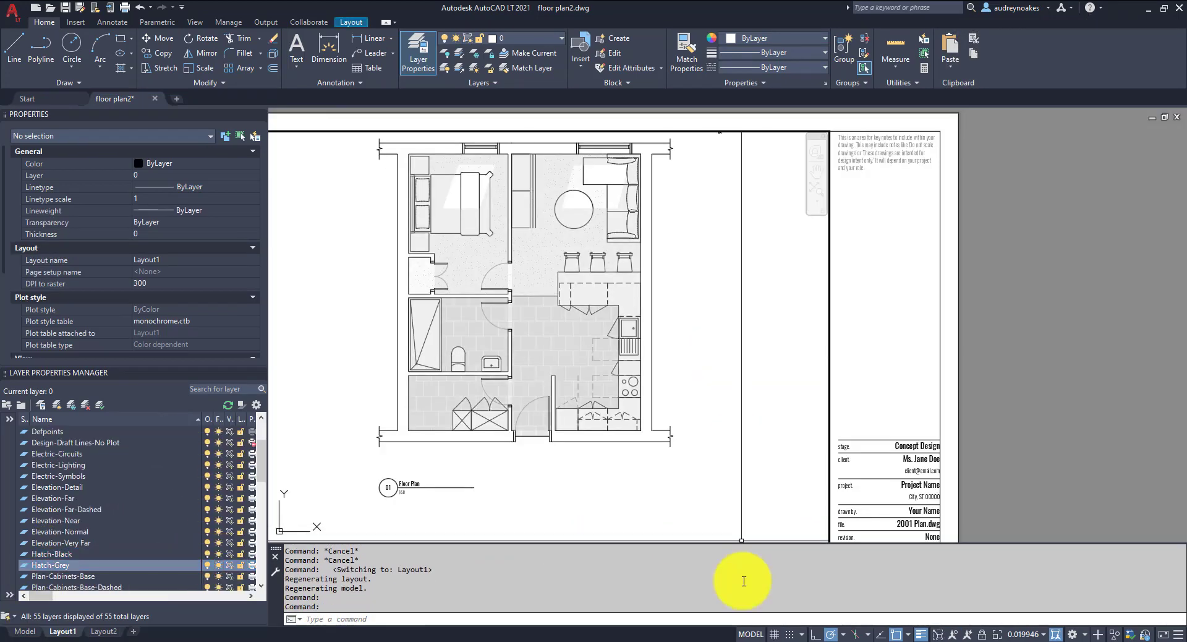
{"action": "left_click", "coordinate": [459, 325]}
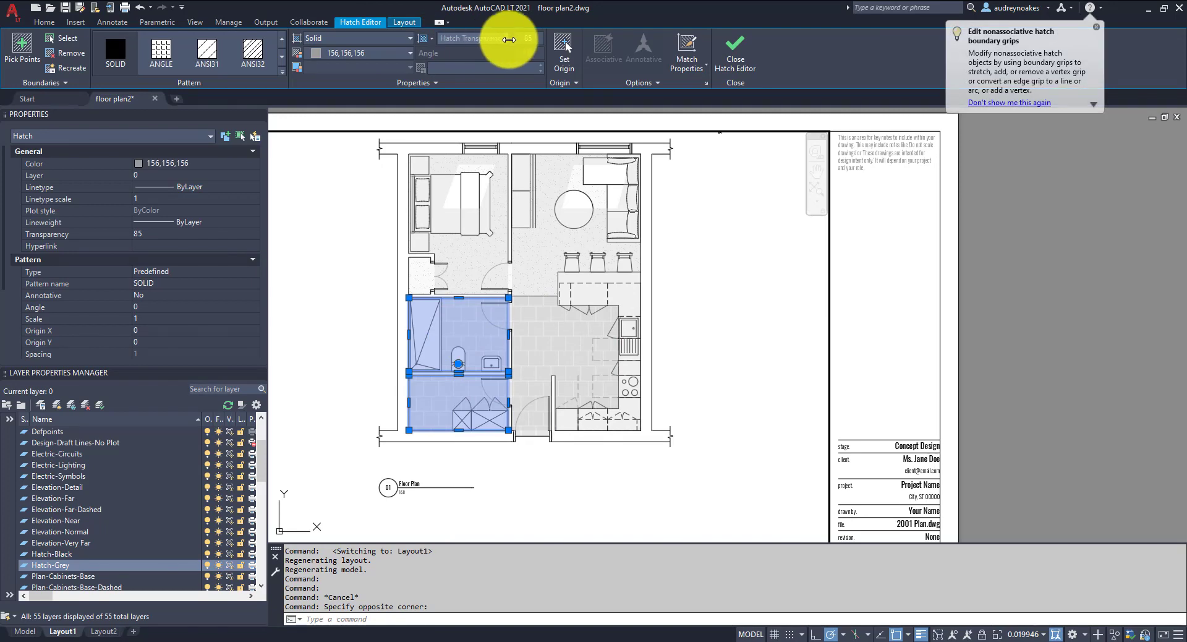
{"action": "key", "text": "Escape"}
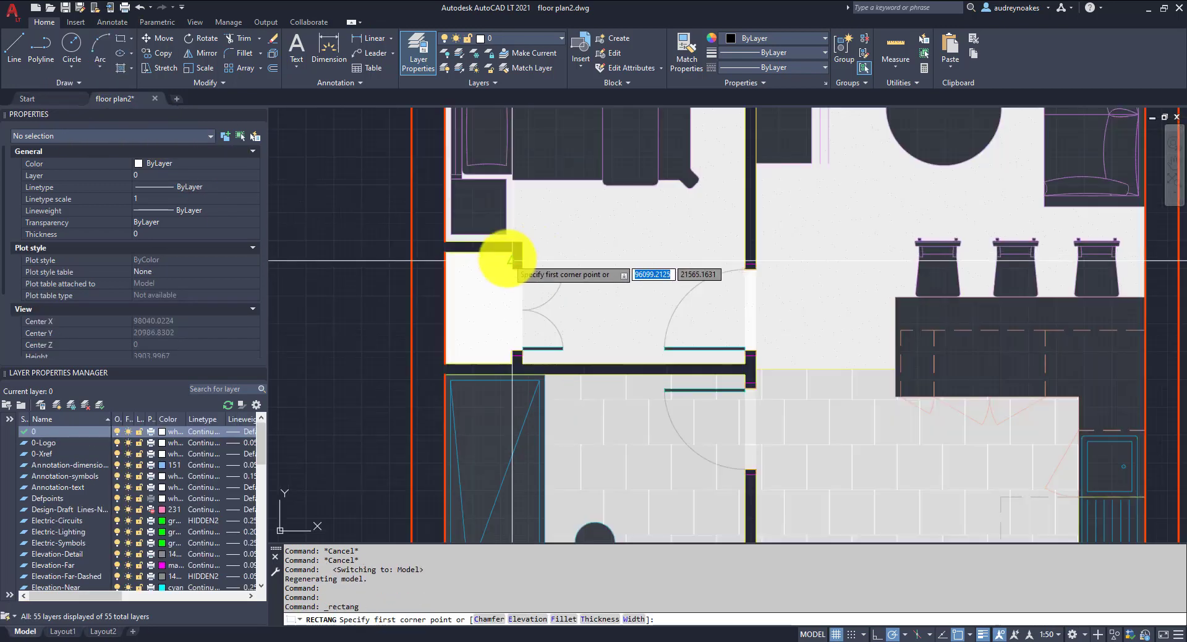
Step: Hatch the rectangle covering the closet beside the bedroom with the ANSI31 pattern
{"action": "type", "text": "H"}
{"action": "key", "text": "Return"}
{"action": "scroll", "coordinate": [482, 224], "scroll_direction": "up", "scroll_amount": 4}
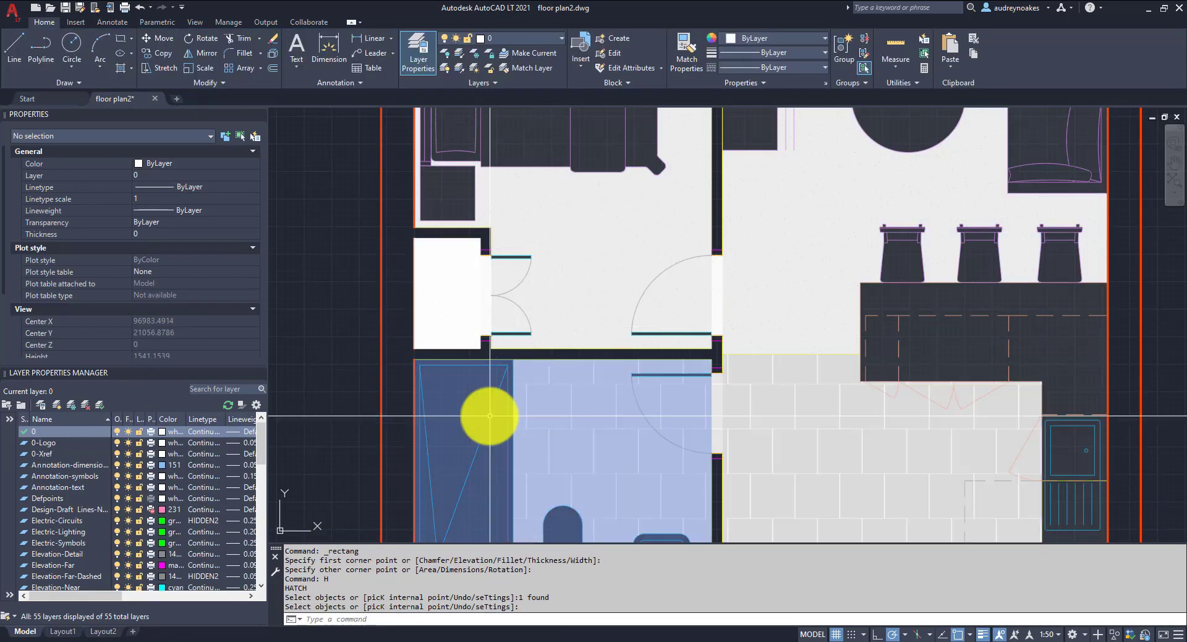
{"action": "left_click", "coordinate": [494, 417]}
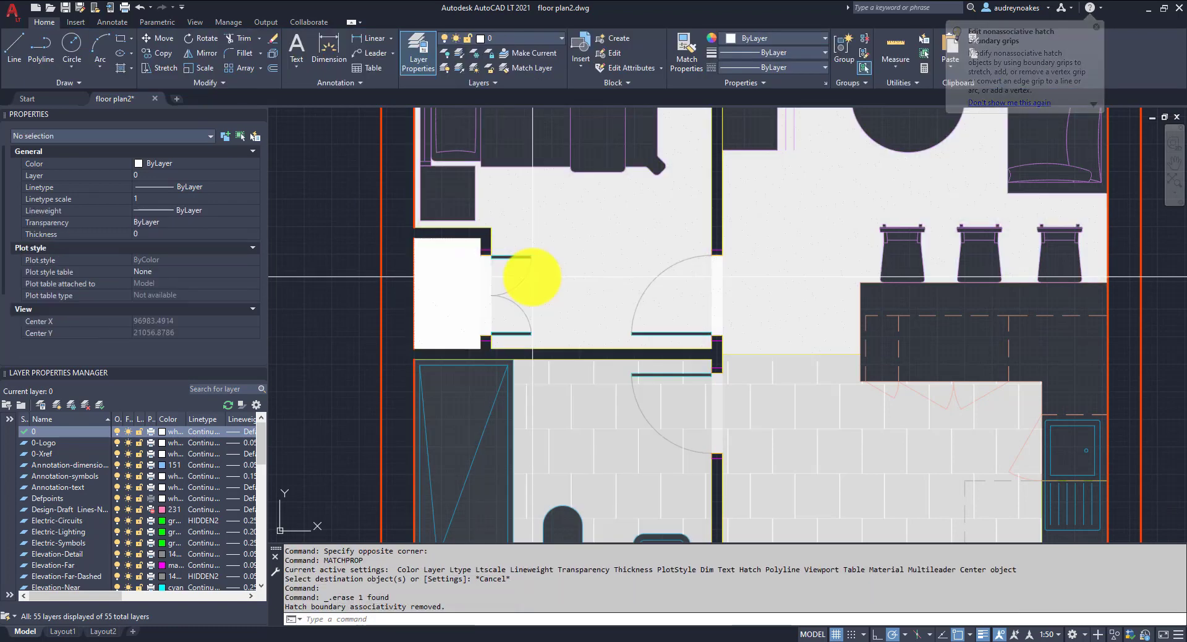
Step: Match the floor hatch's properties onto the narrow shadow strip below the kitchen island and erase the strip's outline
{"action": "scroll", "coordinate": [463, 290], "scroll_direction": "down", "scroll_amount": 5}
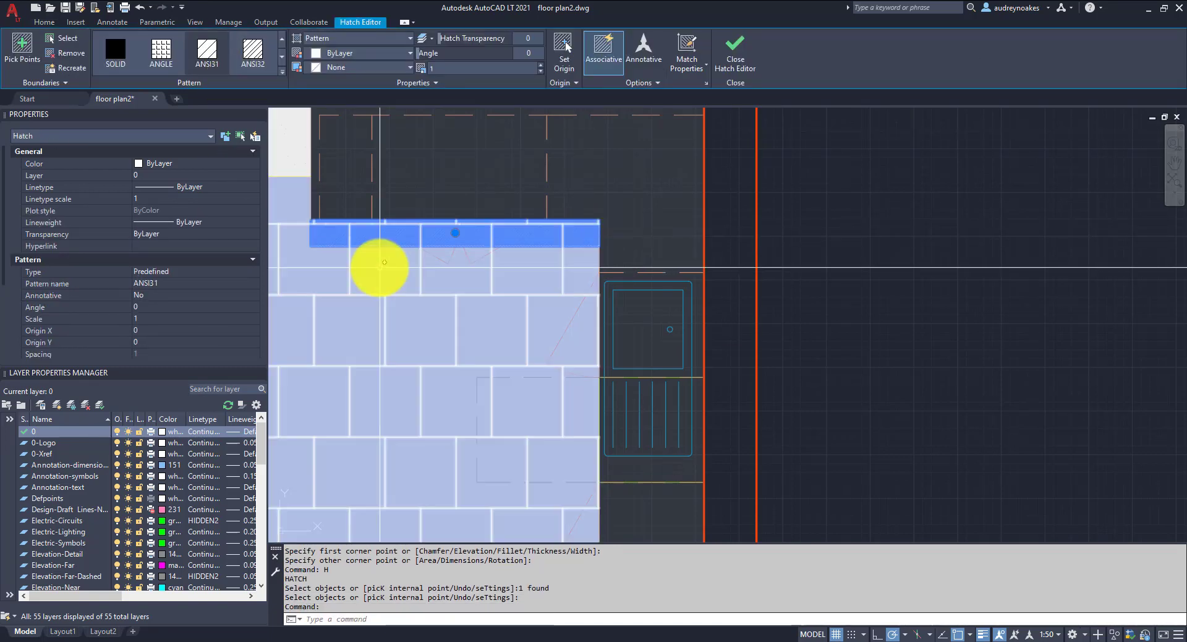
{"action": "scroll", "coordinate": [395, 262], "scroll_direction": "down", "scroll_amount": 2}
{"action": "scroll", "coordinate": [431, 274], "scroll_direction": "up", "scroll_amount": 2}
{"action": "type", "text": "ma"}
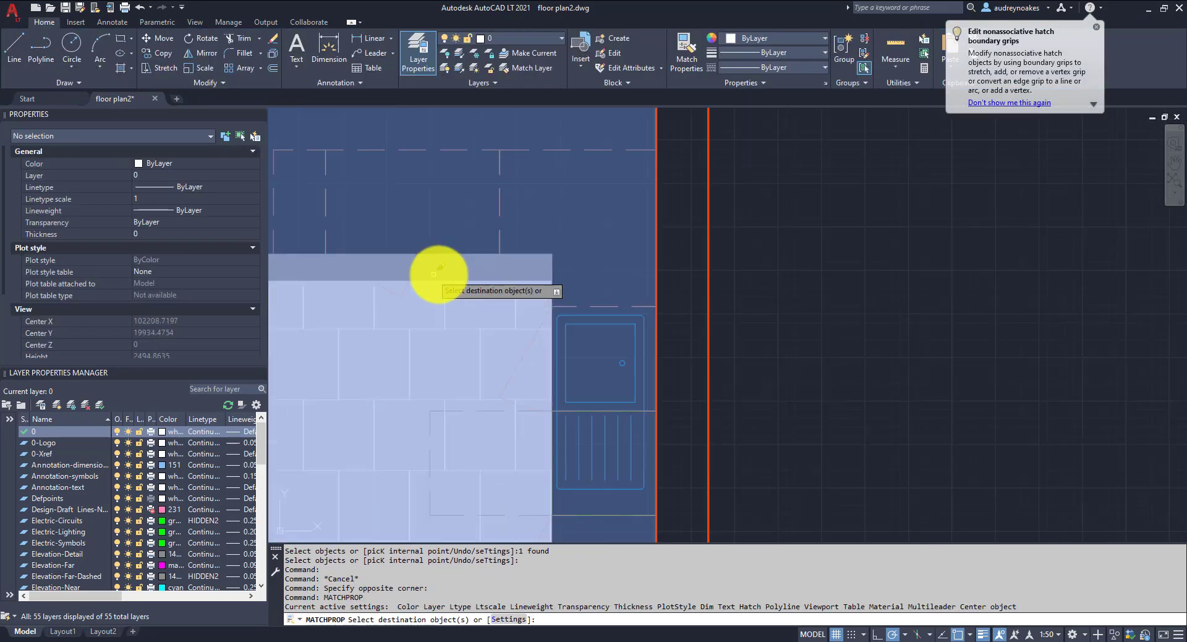
{"action": "left_click", "coordinate": [438, 274]}
{"action": "key", "text": "Escape"}
{"action": "left_click", "coordinate": [438, 268]}
{"action": "key", "text": "space"}
{"action": "key", "text": "Escape"}
Step: Give the shadow strip hatch below the kitchen island a transparency of 70
{"action": "left_click", "coordinate": [551, 279]}
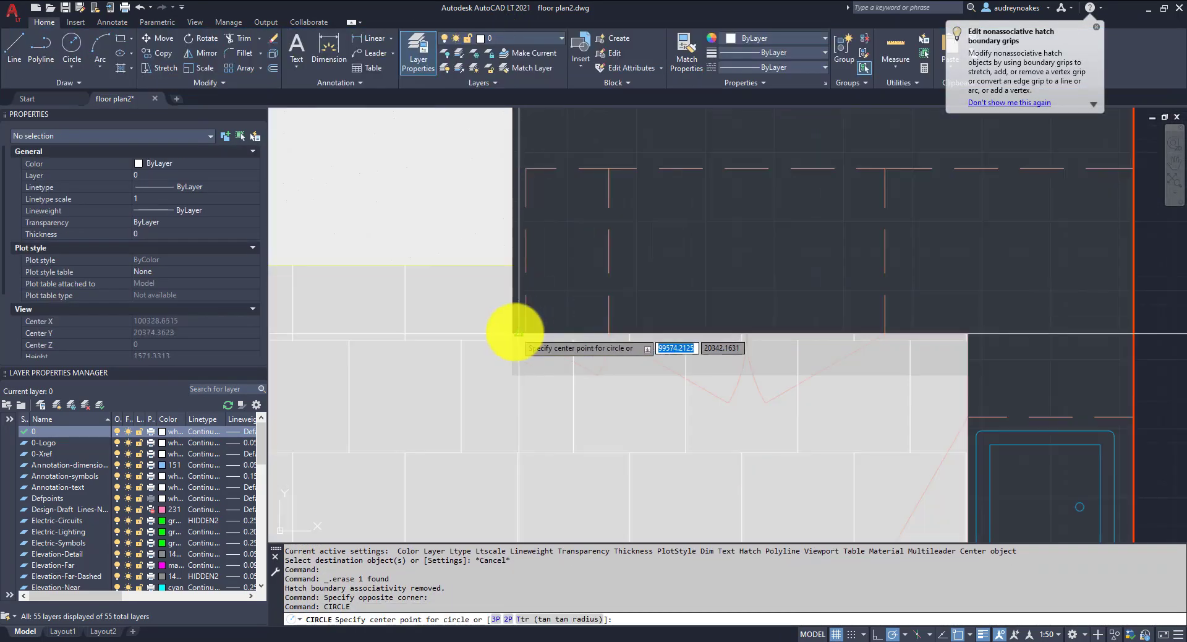
{"action": "key", "text": "Escape"}
{"action": "scroll", "coordinate": [526, 375], "scroll_direction": "down", "scroll_amount": 2}
Step: Copy the island's shadow strip to the lower edges of the bed, the living room cabinet and the sofa
{"action": "left_click_drag", "start_coordinate": [526, 375], "coordinate": [520, 371]}
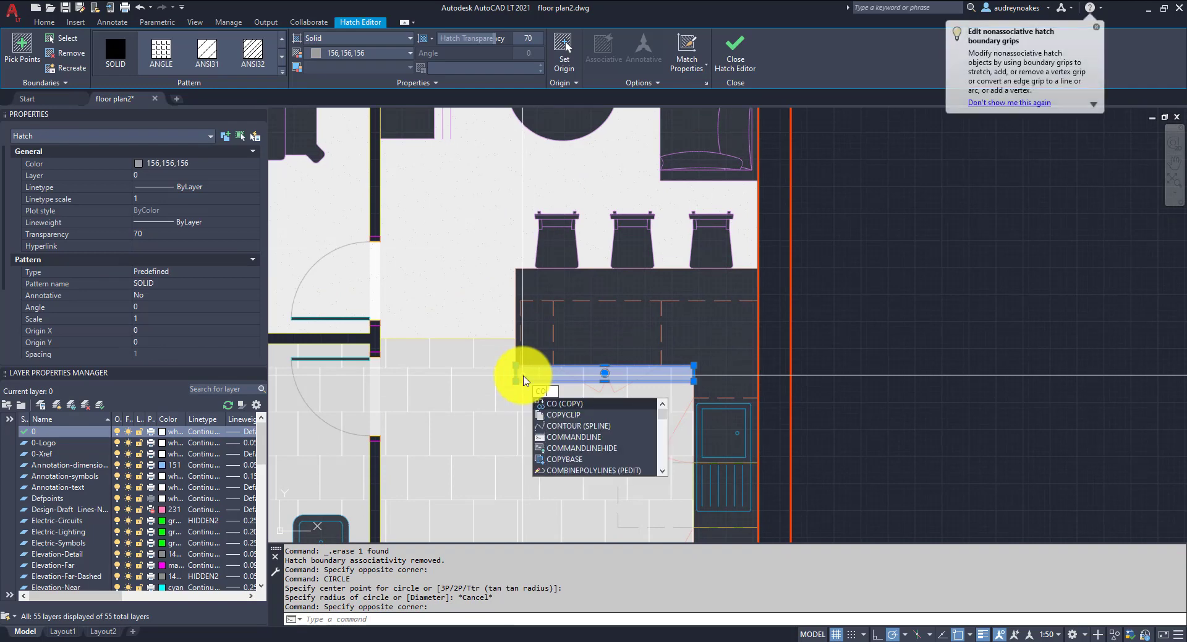
{"action": "type", "text": "co"}
{"action": "key", "text": "Return"}
{"action": "left_click", "coordinate": [515, 364]}
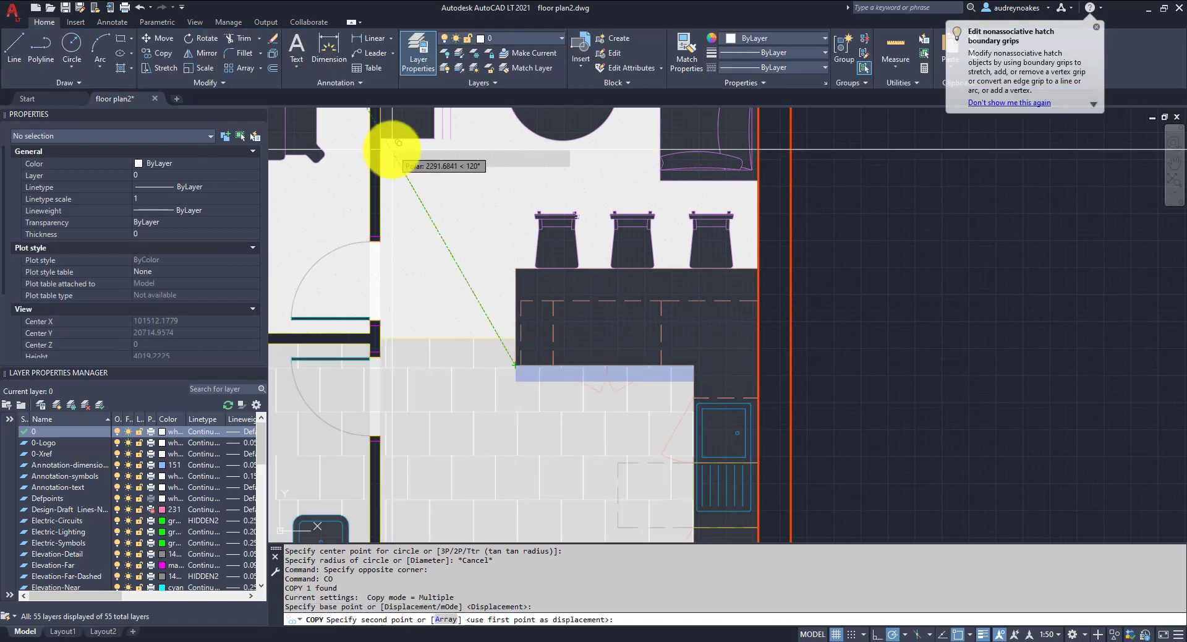
{"action": "scroll", "coordinate": [384, 146], "scroll_direction": "down", "scroll_amount": 2}
{"action": "scroll", "coordinate": [424, 212], "scroll_direction": "up", "scroll_amount": 2}
{"action": "left_click", "coordinate": [480, 198]}
{"action": "scroll", "coordinate": [818, 266], "scroll_direction": "down", "scroll_amount": 1}
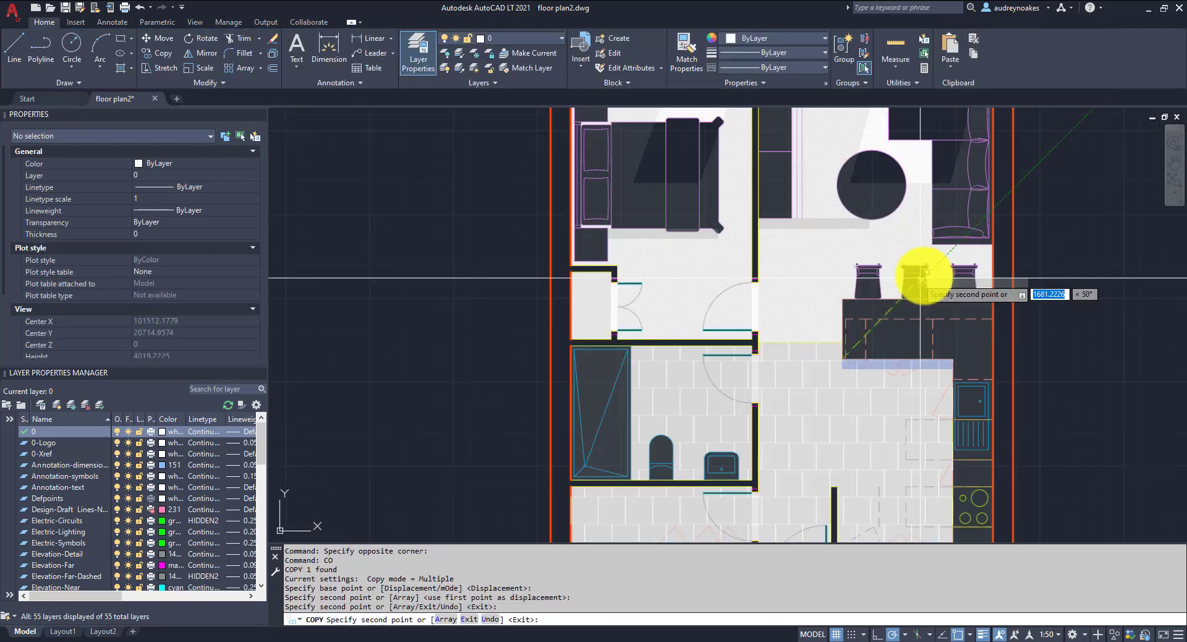
{"action": "left_click", "coordinate": [923, 238]}
{"action": "middle_click_drag", "start_coordinate": [874, 321], "coordinate": [636, 321]}
{"action": "key", "text": "Escape"}
Step: Apply the ANSI31 pattern to the three copied shadow strips
{"action": "left_click_drag", "start_coordinate": [797, 250], "coordinate": [761, 243]}
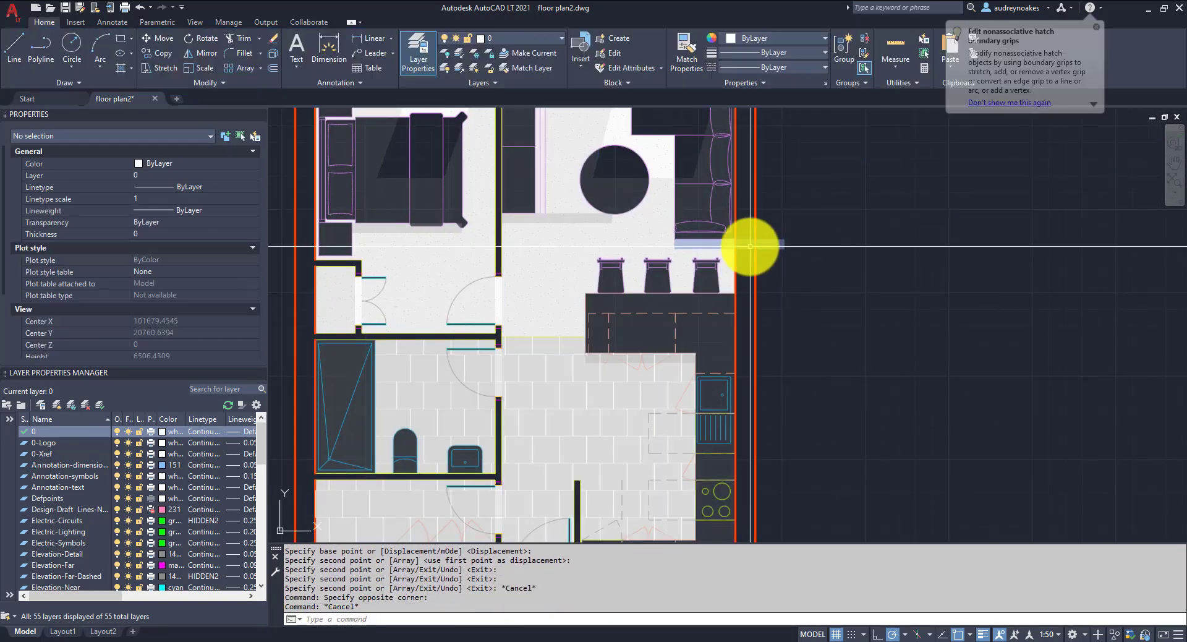
{"action": "left_click_drag", "start_coordinate": [585, 232], "coordinate": [553, 216]}
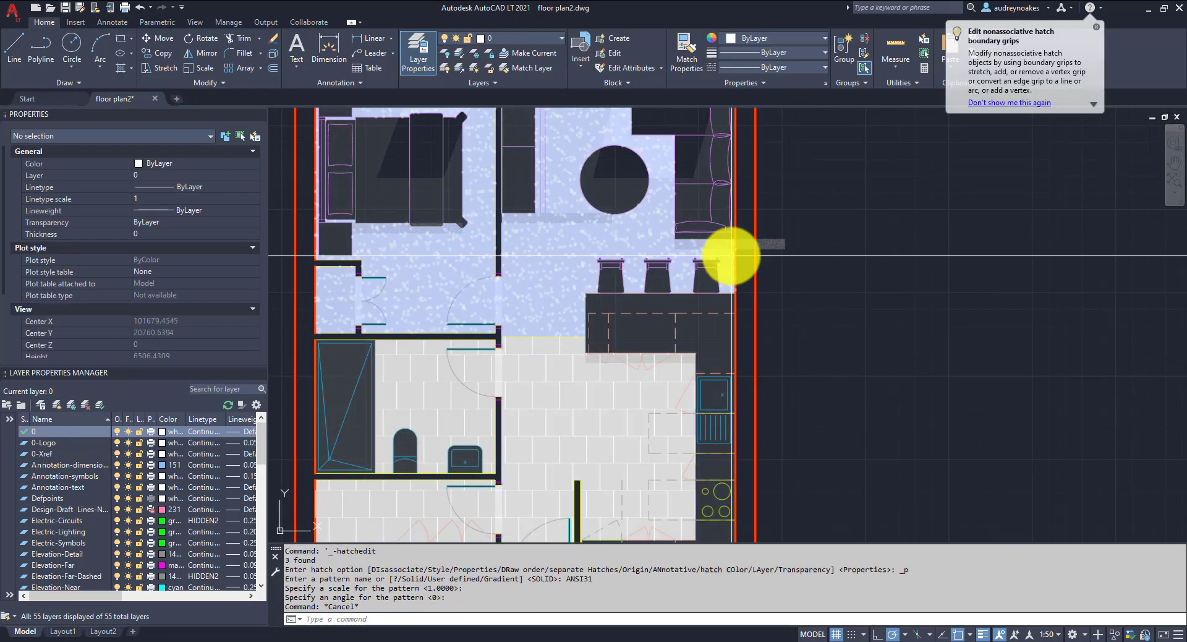
{"action": "scroll", "coordinate": [729, 239], "scroll_direction": "up", "scroll_amount": 3}
{"action": "key", "text": "Escape"}
Step: Stretch the overhanging end of the sofa's shadow strip back to the inner wall line
{"action": "left_click", "coordinate": [747, 304]}
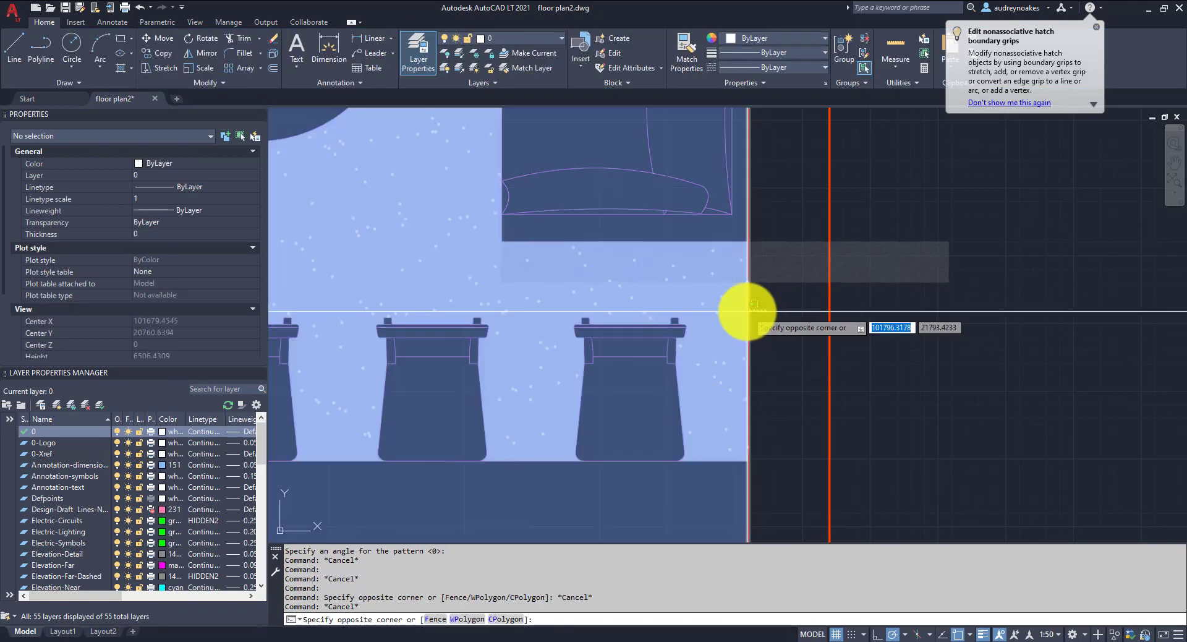
{"action": "scroll", "coordinate": [753, 312], "scroll_direction": "down", "scroll_amount": 1}
{"action": "key", "text": "Escape"}
{"action": "left_click", "coordinate": [868, 278]}
{"action": "left_click", "coordinate": [875, 280]}
{"action": "left_click", "coordinate": [750, 280]}
{"action": "key", "text": "Escape"}
{"action": "key", "text": "Escape"}
{"action": "scroll", "coordinate": [809, 309], "scroll_direction": "down", "scroll_amount": 1}
Step: Change the pattern of the sofa's shadow strip to SOLID
{"action": "left_click", "coordinate": [723, 291]}
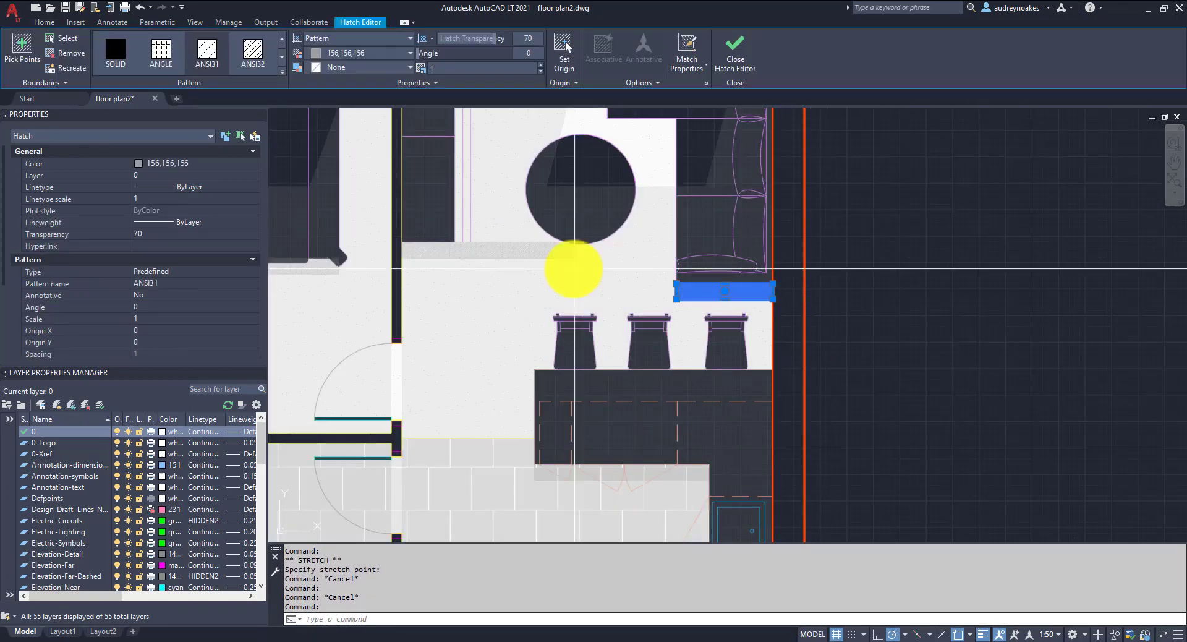
{"action": "left_click", "coordinate": [112, 53]}
{"action": "key", "text": "Escape"}
Step: Shorten the shadow strip below the living room cabinet to the cabinet's width
{"action": "left_click", "coordinate": [396, 235]}
{"action": "left_click", "coordinate": [556, 267]}
{"action": "left_click", "coordinate": [490, 250]}
{"action": "left_click", "coordinate": [455, 250]}
{"action": "scroll", "coordinate": [450, 254], "scroll_direction": "up", "scroll_amount": 4}
Step: Stretch the lower free corner of the cabinet's shadow strip inward to give it a slanted end
{"action": "left_click", "coordinate": [488, 278]}
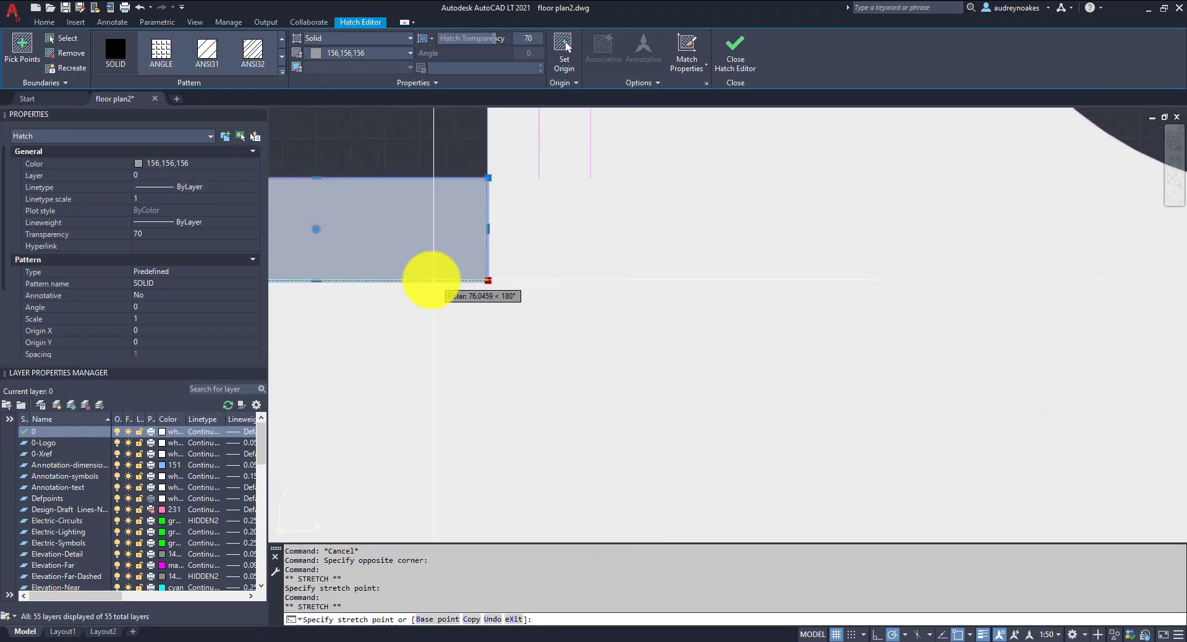
{"action": "scroll", "coordinate": [417, 278], "scroll_direction": "down", "scroll_amount": 1}
{"action": "left_click", "coordinate": [415, 278]}
{"action": "scroll", "coordinate": [566, 322], "scroll_direction": "down", "scroll_amount": 4}
{"action": "scroll", "coordinate": [538, 314], "scroll_direction": "up", "scroll_amount": 5}
{"action": "left_click", "coordinate": [591, 308]}
{"action": "scroll", "coordinate": [617, 305], "scroll_direction": "down", "scroll_amount": 3}
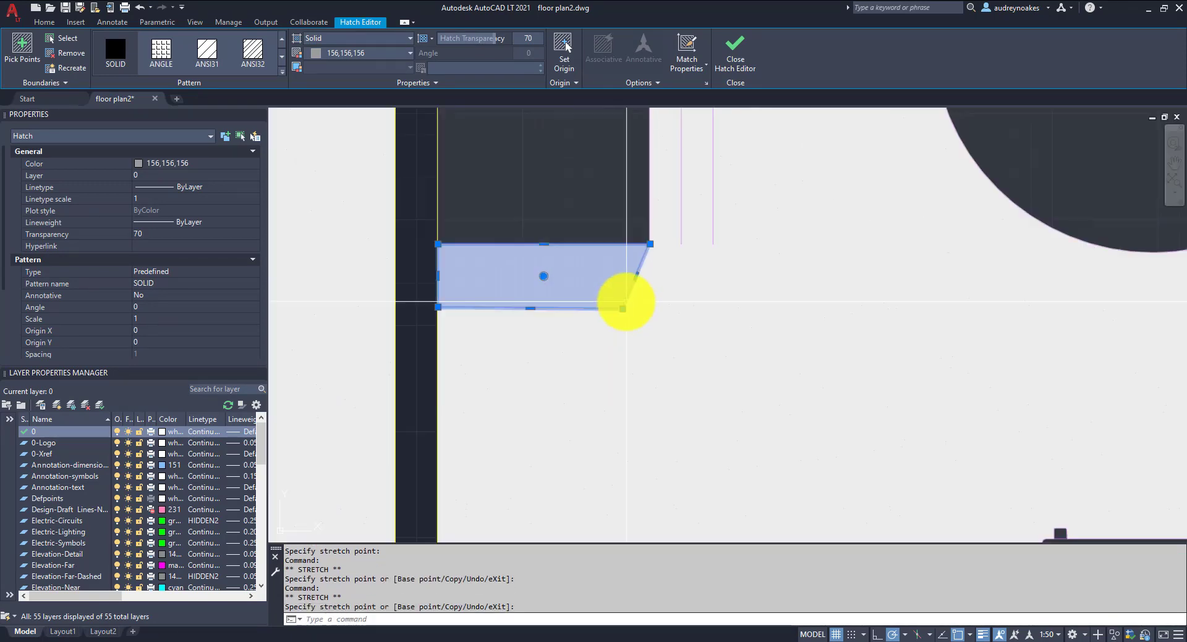
{"action": "key", "text": "Escape"}
Step: Change the pattern of the bed's shadow strip to ANSI31
{"action": "left_click", "coordinate": [631, 259]}
{"action": "key", "text": "Escape"}
{"action": "left_click", "coordinate": [643, 246]}
{"action": "left_click", "coordinate": [212, 53]}
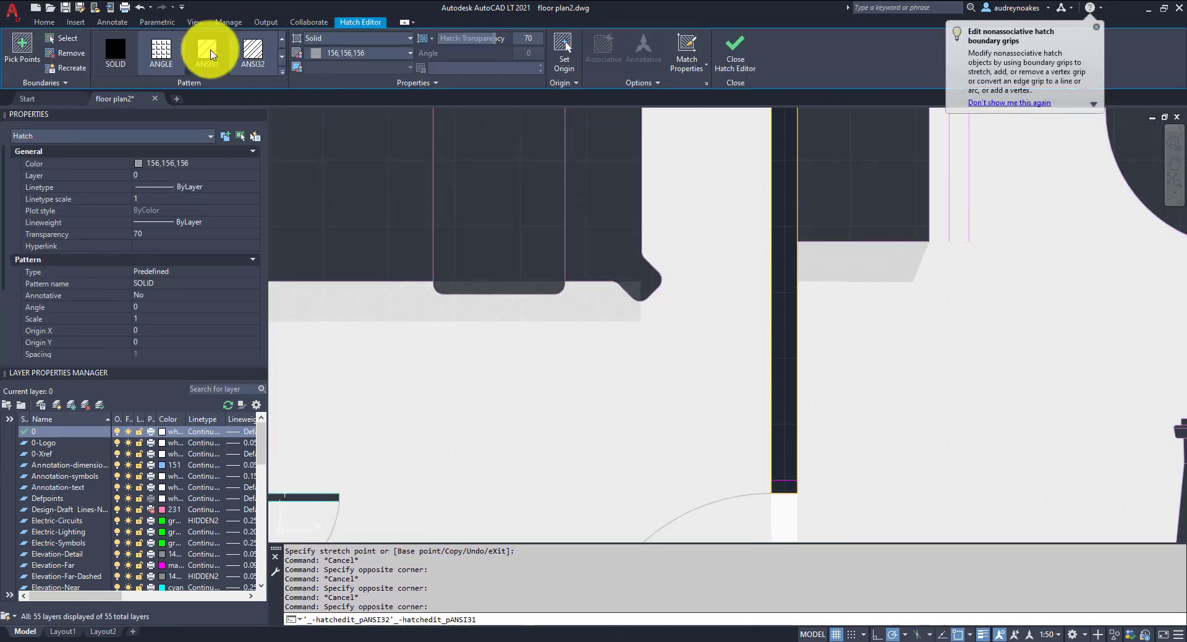
{"action": "key", "text": "Escape"}
{"action": "left_click", "coordinate": [5, 42]}
{"action": "left_click", "coordinate": [466, 254]}
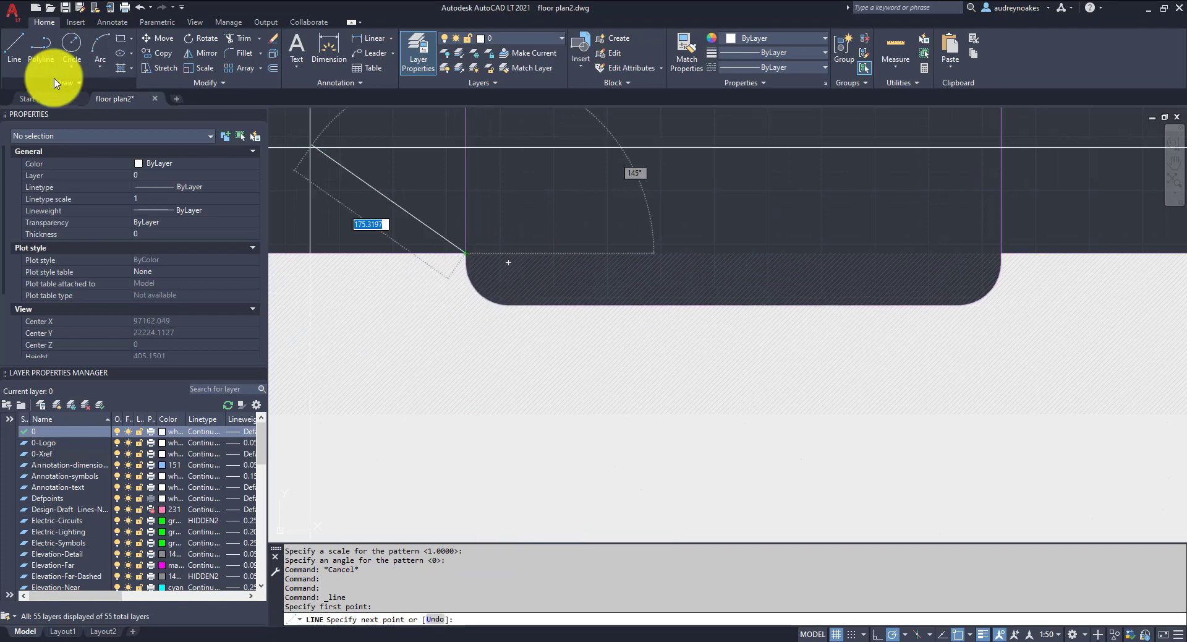
{"action": "left_click", "coordinate": [40, 57]}
Step: Trace the bed blanket's overhanging edge with a polyline, using an arc at the first rounded corner and a straight segment
{"action": "key", "text": "Return"}
{"action": "left_click", "coordinate": [506, 304]}
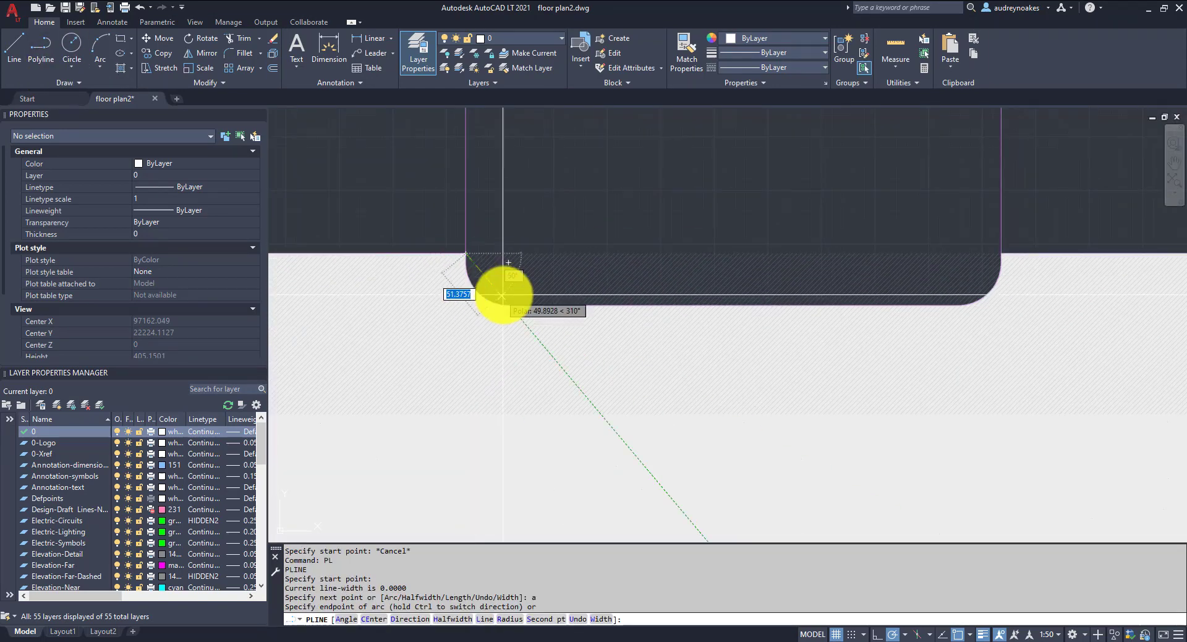
{"action": "type", "text": "a"}
{"action": "key", "text": "Return"}
{"action": "type", "text": "l"}
{"action": "key", "text": "Return"}
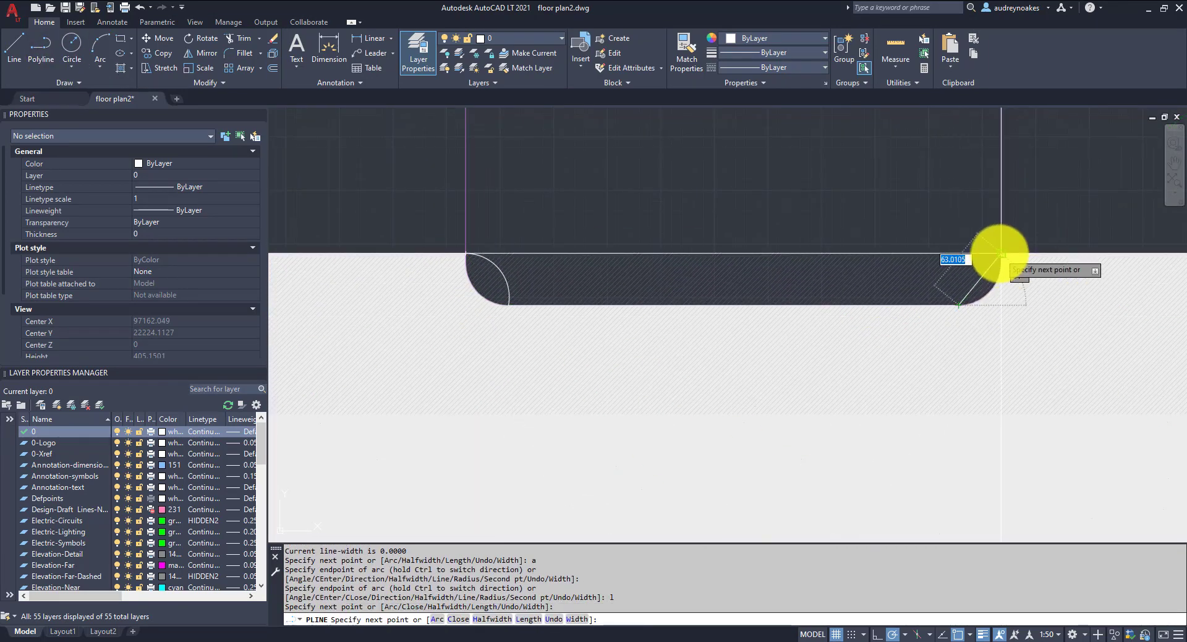
Step: Try to trace the blanket's second rounded corner and undo the misplaced polyline segments
{"action": "left_click", "coordinate": [1001, 253]}
{"action": "type", "text": "a"}
{"action": "key", "text": "Return"}
{"action": "key", "text": "ctrl+z"}
{"action": "left_click", "coordinate": [1003, 254]}
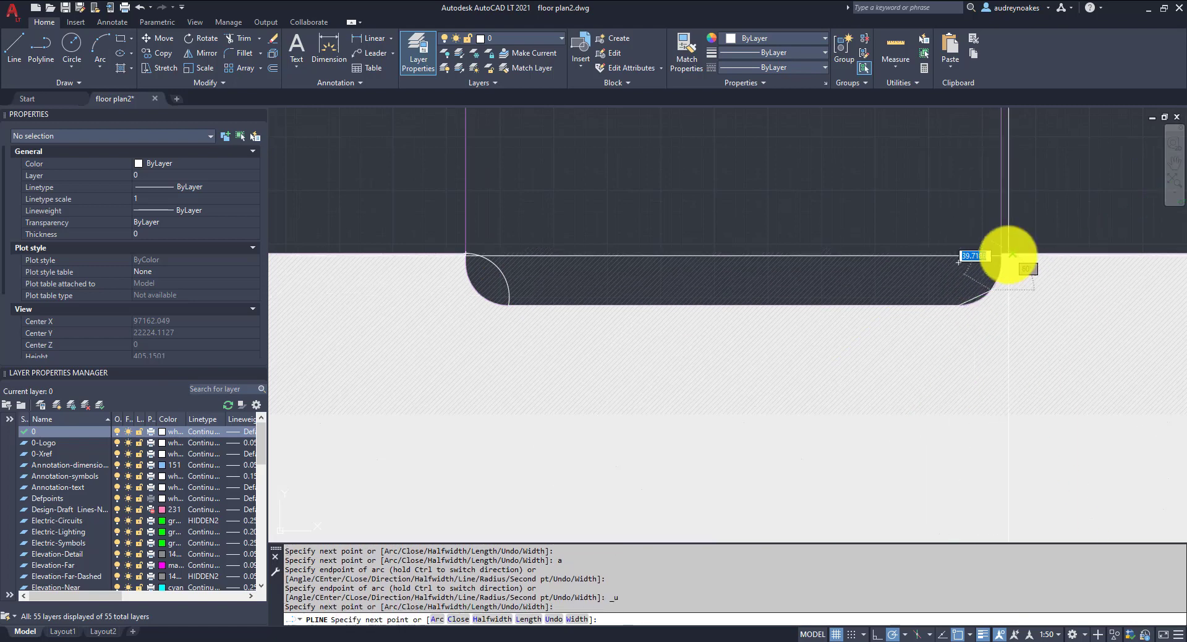
{"action": "key", "text": "ctrl+z"}
Step: Add an arc segment around the blanket's second rounded corner, ending at the bed's edge
{"action": "type", "text": "a"}
{"action": "key", "text": "Return"}
{"action": "left_click", "coordinate": [1000, 253]}
Step: Continue the blanket outline along the bed's lower edge and around its folded corner with alternating straight and arc polyline segments
{"action": "middle_click_drag", "start_coordinate": [1031, 209], "coordinate": [745, 227]}
{"action": "left_click", "coordinate": [509, 618]}
{"action": "left_click", "coordinate": [904, 270]}
{"action": "left_click", "coordinate": [435, 619]}
{"action": "scroll", "coordinate": [939, 291], "scroll_direction": "up", "scroll_amount": 2}
{"action": "left_click", "coordinate": [930, 281]}
{"action": "middle_click_drag", "start_coordinate": [930, 281], "coordinate": [829, 266]}
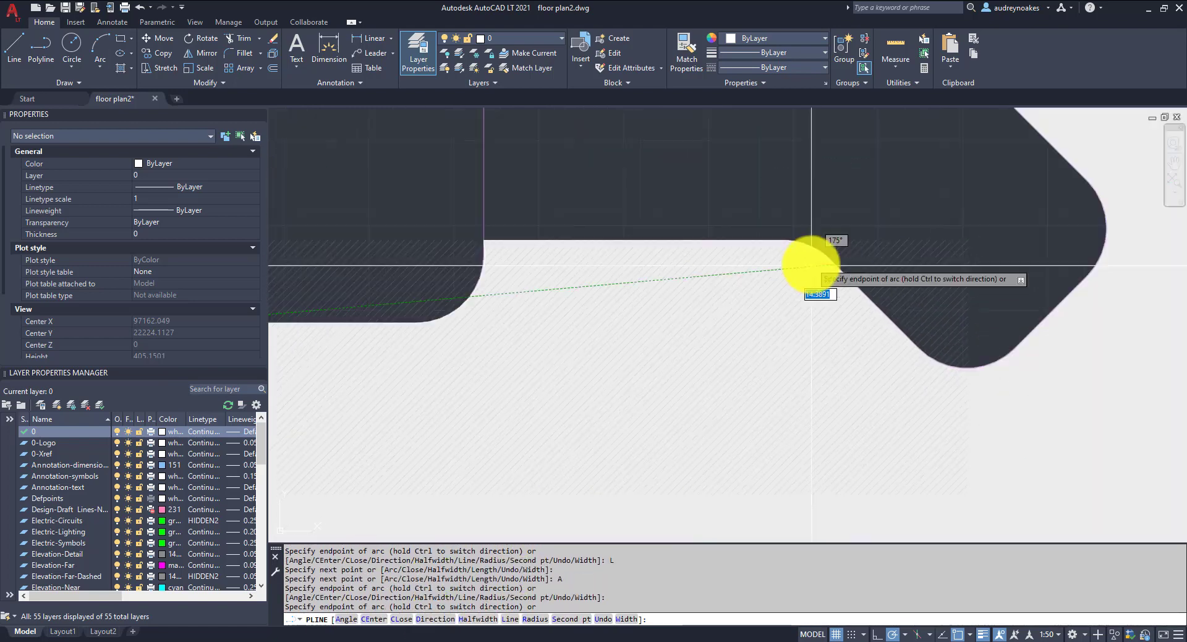
{"action": "scroll", "coordinate": [810, 265], "scroll_direction": "down", "scroll_amount": 2}
{"action": "left_click", "coordinate": [509, 618]}
{"action": "left_click", "coordinate": [878, 319]}
{"action": "left_click", "coordinate": [434, 619]}
{"action": "left_click", "coordinate": [939, 320]}
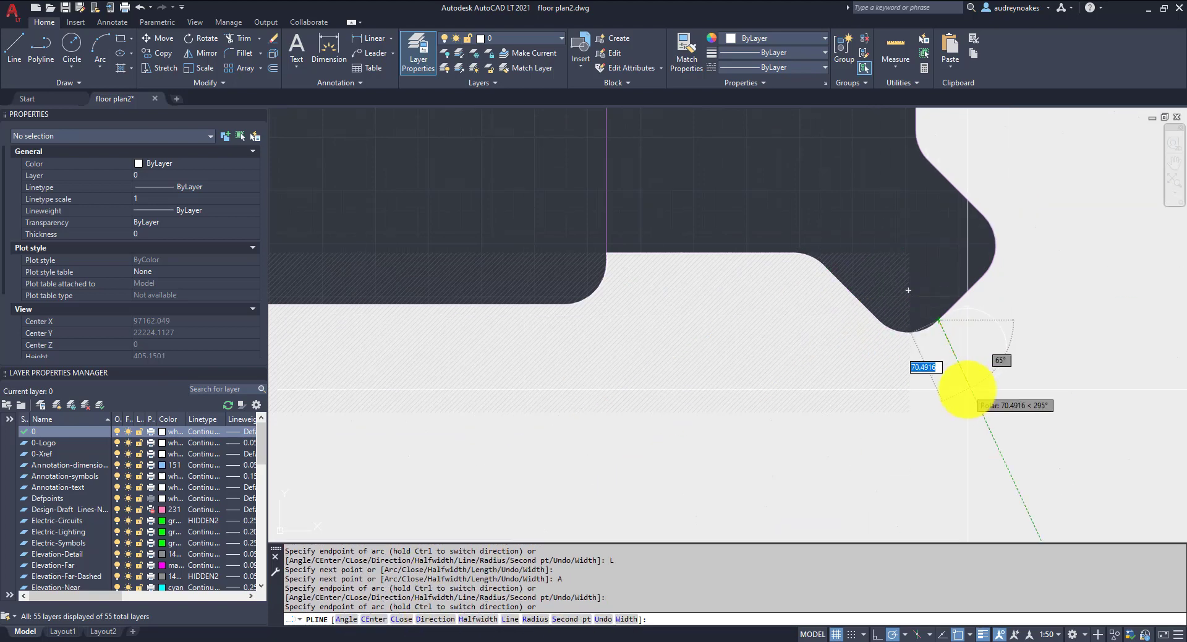
Step: Complete the blanket outline with straight segments looping outside the folded corner and back across the bed to the first rounded corner
{"action": "left_click", "coordinate": [513, 619]}
{"action": "left_click", "coordinate": [939, 439]}
{"action": "scroll", "coordinate": [775, 464], "scroll_direction": "down", "scroll_amount": 2}
{"action": "left_click", "coordinate": [899, 412]}
{"action": "left_click", "coordinate": [877, 347]}
{"action": "left_click", "coordinate": [746, 324]}
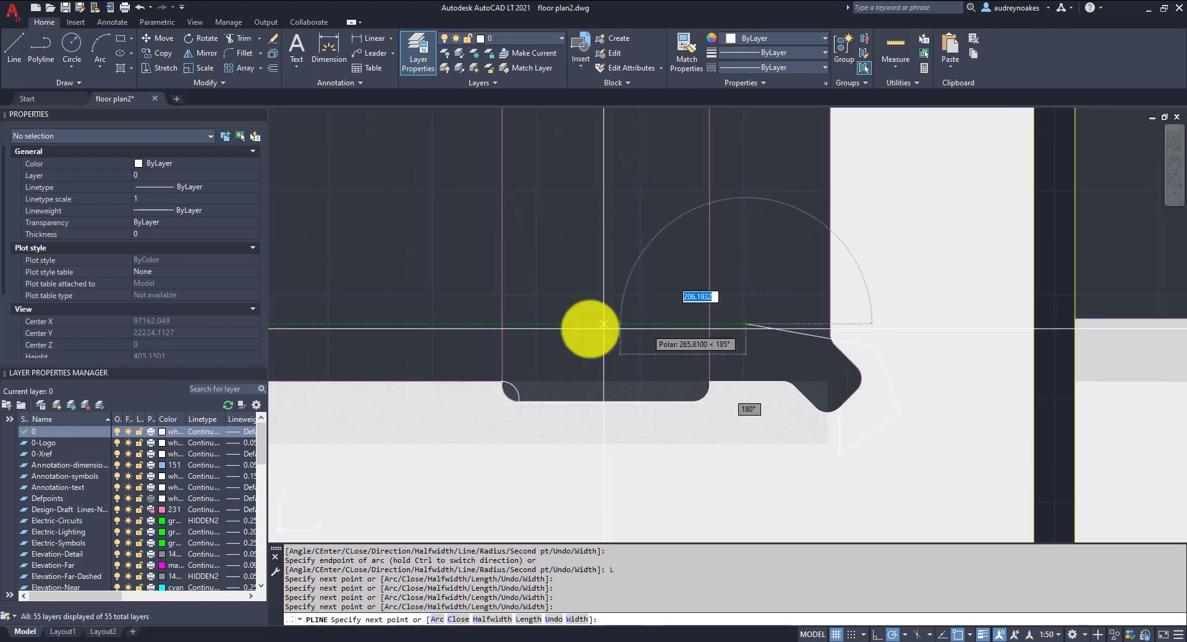
{"action": "left_click", "coordinate": [417, 324]}
{"action": "middle_click_drag", "start_coordinate": [418, 324], "coordinate": [815, 318]}
{"action": "left_click", "coordinate": [711, 329]}
{"action": "left_click", "coordinate": [900, 377]}
{"action": "key", "text": "Return"}
{"action": "middle_click_drag", "start_coordinate": [426, 272], "coordinate": [435, 272]}
{"action": "key", "text": "Escape"}
{"action": "left_click", "coordinate": [494, 280]}
{"action": "scroll", "coordinate": [547, 244], "scroll_direction": "down", "scroll_amount": 3}
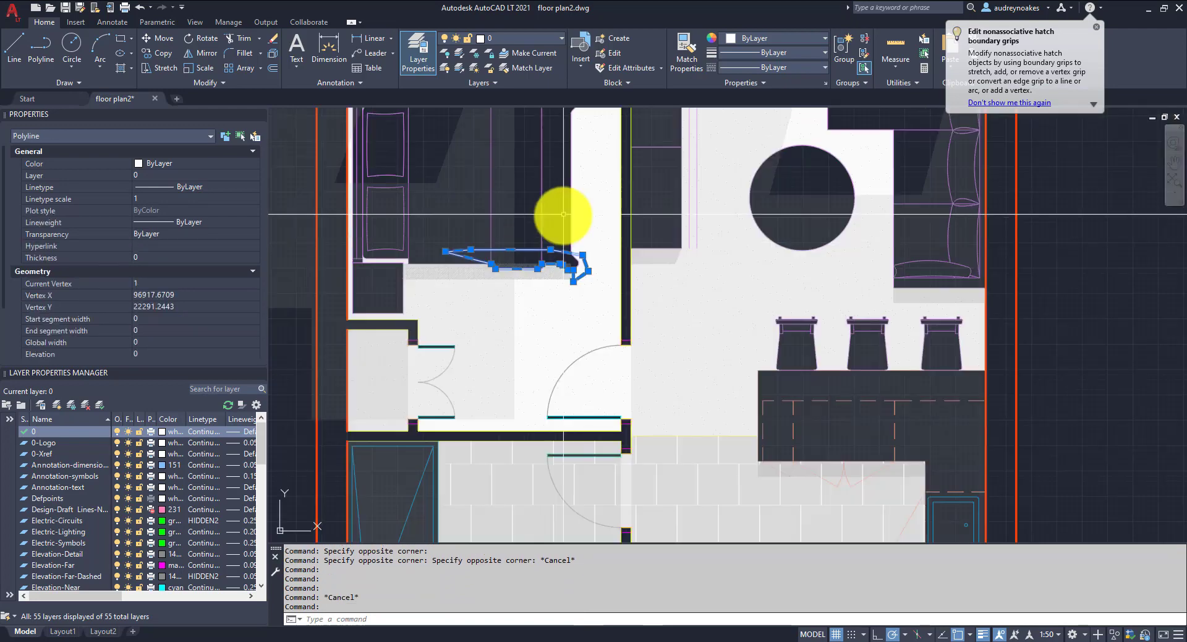
{"action": "key", "text": "Escape"}
{"action": "key", "text": "ctrl+z"}
{"action": "key", "text": "ctrl+z"}
Step: Trim the bed's shadow hatch inside the blanket outline and erase the outline polyline
{"action": "left_click", "coordinate": [577, 279]}
{"action": "type", "text": "tr"}
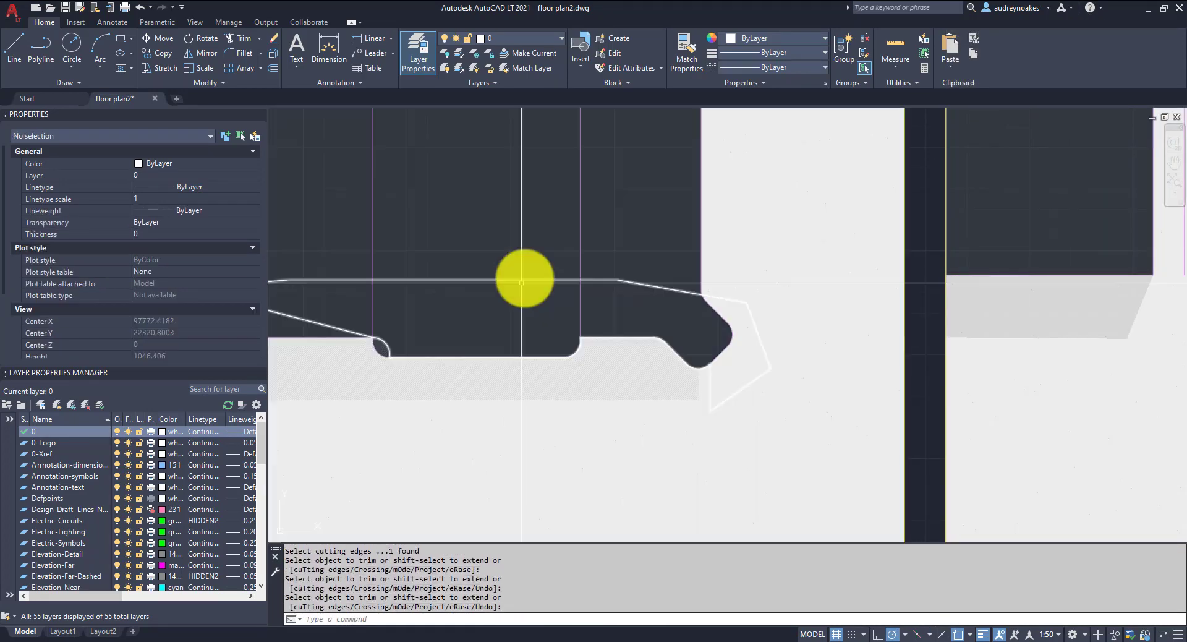
{"action": "scroll", "coordinate": [540, 321], "scroll_direction": "up", "scroll_amount": 5}
{"action": "left_click", "coordinate": [555, 323]}
{"action": "key", "text": "Escape"}
{"action": "left_click", "coordinate": [522, 300]}
{"action": "key", "text": "Delete"}
{"action": "scroll", "coordinate": [517, 249], "scroll_direction": "down", "scroll_amount": 10}
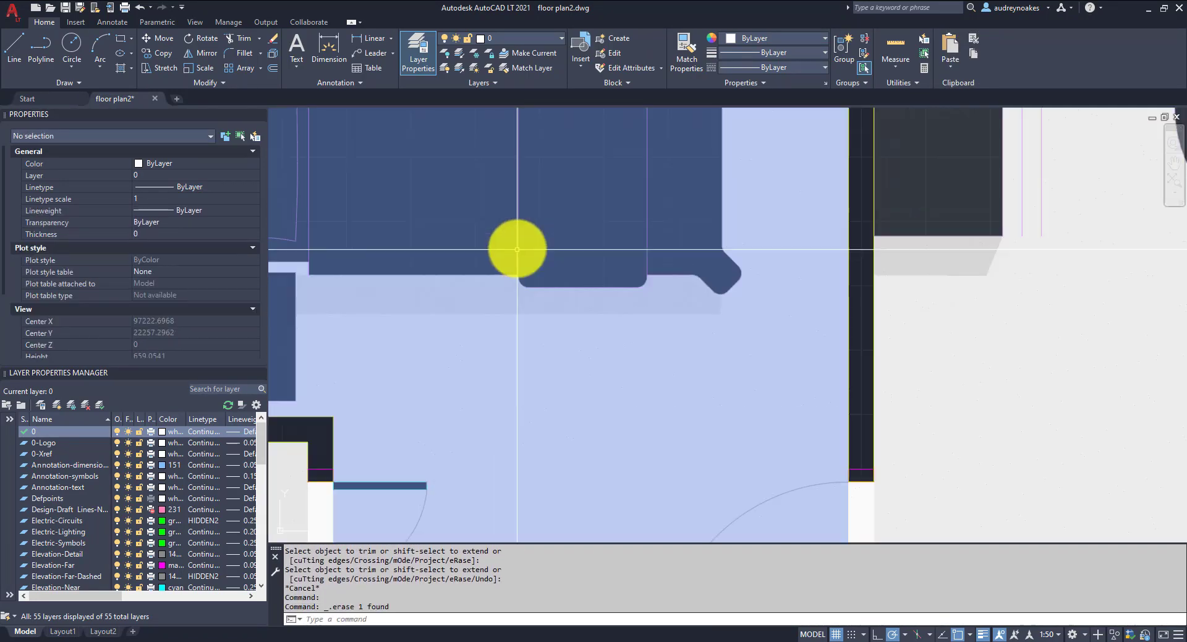
Step: Switch to Layout1 and leave the floor plan viewport for paper space
{"action": "left_click", "coordinate": [524, 302]}
{"action": "left_click", "coordinate": [127, 50]}
{"action": "left_click", "coordinate": [63, 631]}
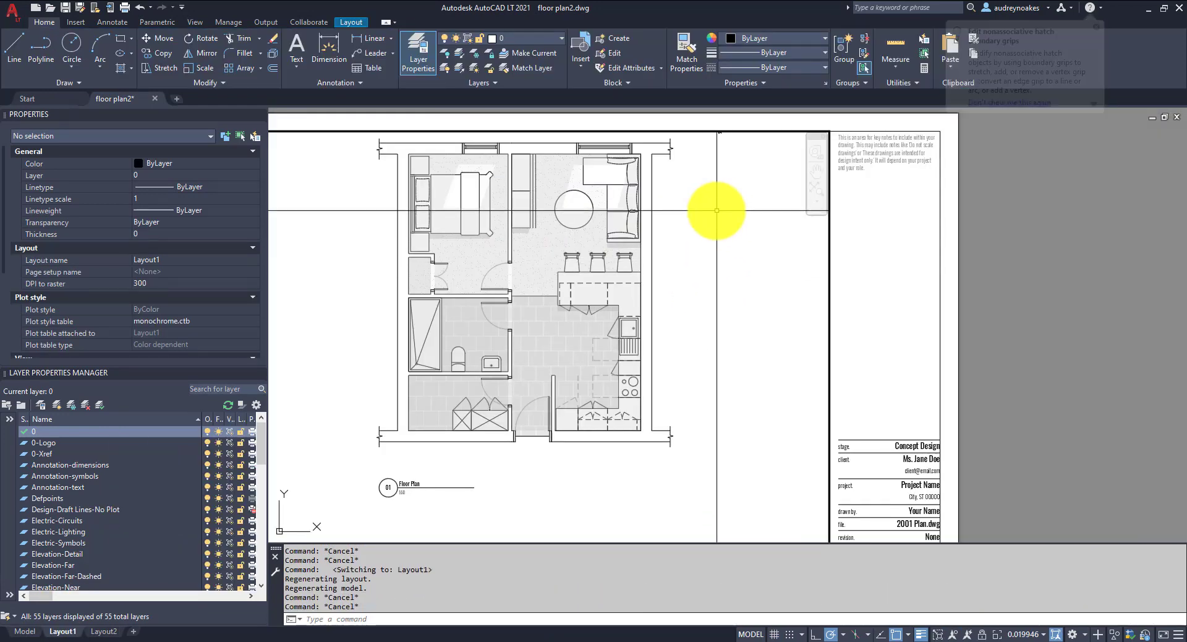
{"action": "scroll", "coordinate": [827, 386], "scroll_direction": "down", "scroll_amount": 4}
{"action": "middle_click_drag", "start_coordinate": [1063, 408], "coordinate": [907, 401]}
{"action": "double_click", "coordinate": [904, 350]}
{"action": "scroll", "coordinate": [904, 350], "scroll_direction": "down", "scroll_amount": 2}
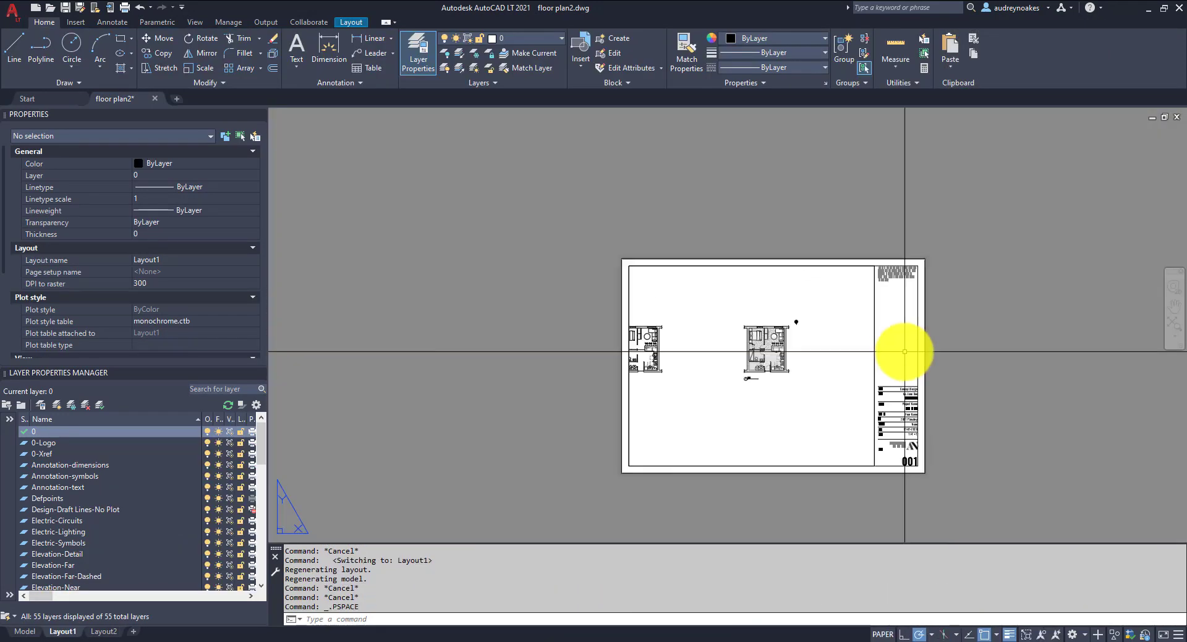
{"action": "scroll", "coordinate": [886, 479], "scroll_direction": "up", "scroll_amount": 1}
Step: Activate the floor plan viewport, set its scale to 1:50 and lock it
{"action": "double_click", "coordinate": [702, 352]}
{"action": "scroll", "coordinate": [698, 287], "scroll_direction": "up", "scroll_amount": 2}
{"action": "left_click", "coordinate": [1028, 632]}
{"action": "left_click", "coordinate": [952, 523]}
{"action": "middle_click_drag", "start_coordinate": [761, 301], "coordinate": [769, 322]}
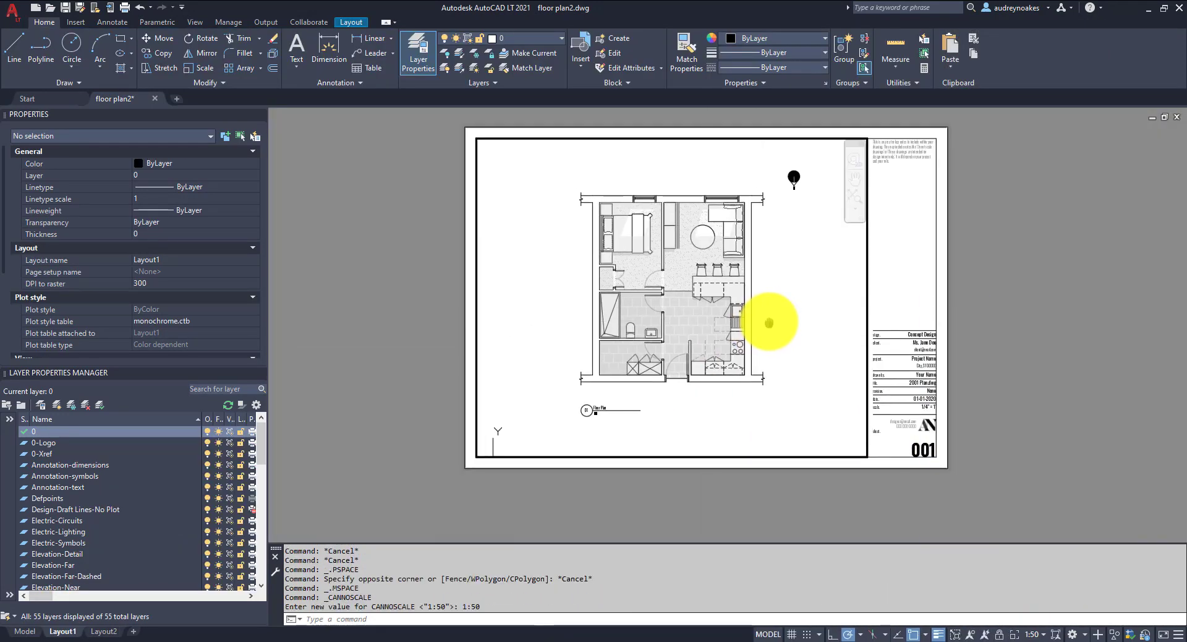
{"action": "left_click", "coordinate": [999, 634]}
{"action": "left_click", "coordinate": [829, 420]}
{"action": "left_click", "coordinate": [835, 413]}
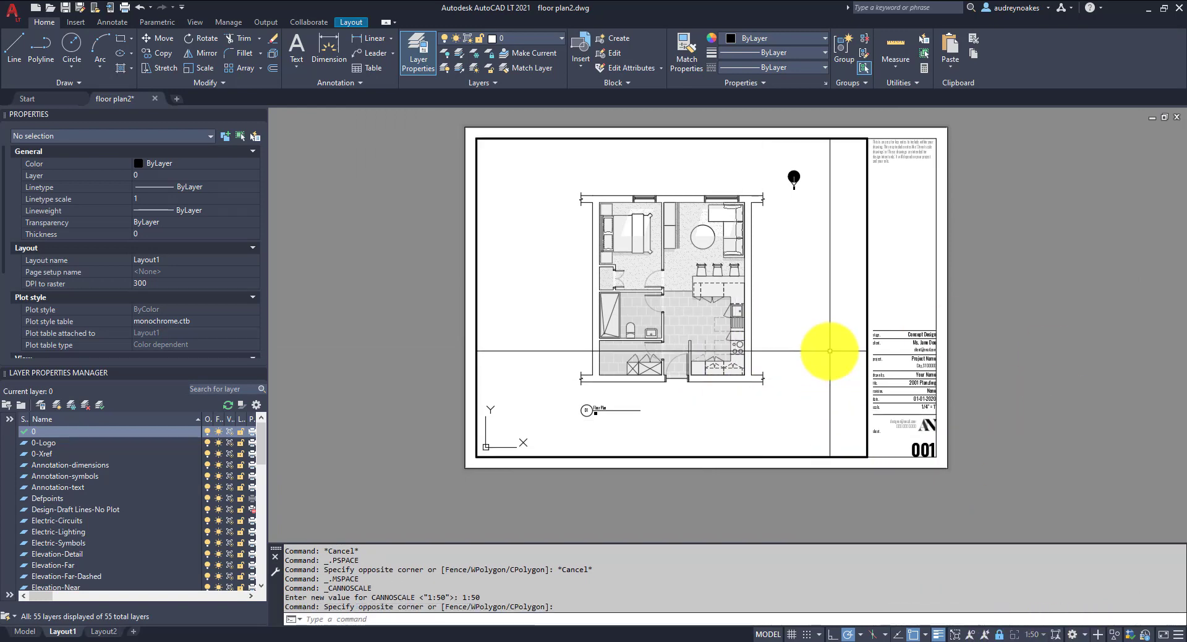
Step: Examine the floor hatches, window light and furniture shadows on the layout sheet, both close up and as a whole
{"action": "scroll", "coordinate": [675, 273], "scroll_direction": "up", "scroll_amount": 3}
{"action": "scroll", "coordinate": [781, 272], "scroll_direction": "down", "scroll_amount": 2}
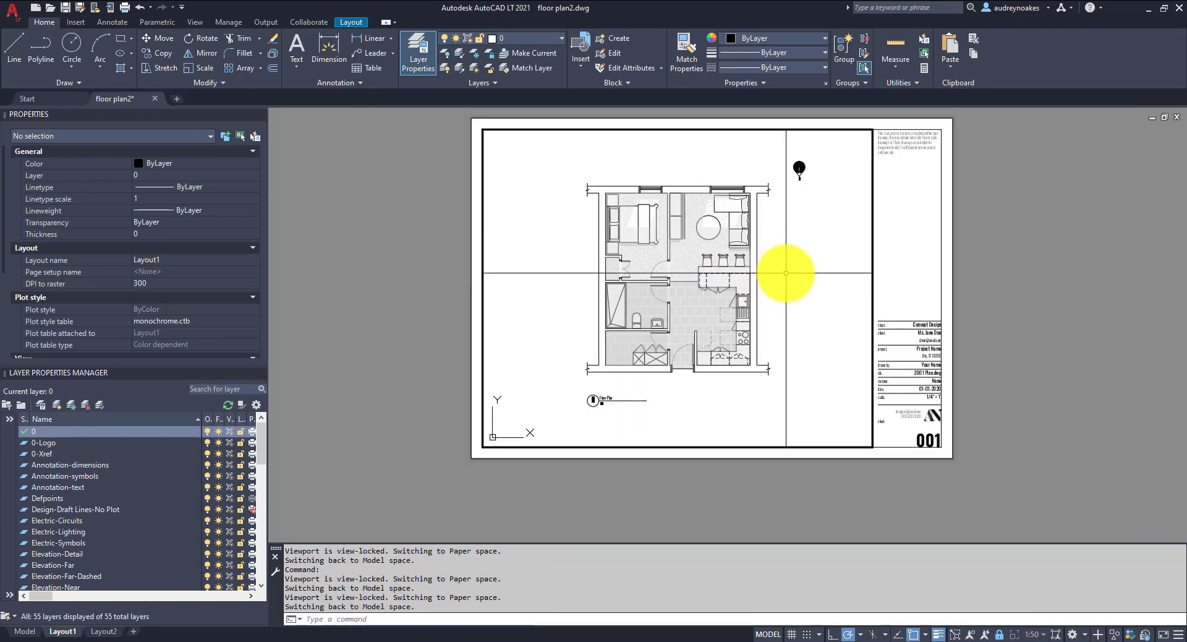
{"action": "scroll", "coordinate": [715, 297], "scroll_direction": "up", "scroll_amount": 3}
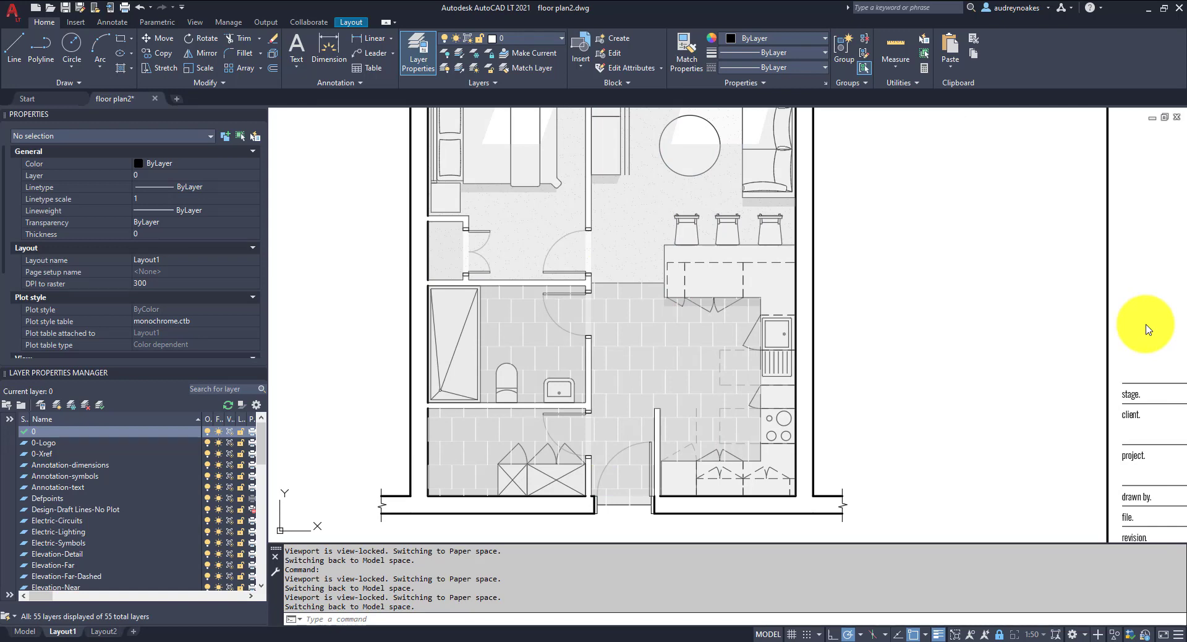
{"action": "scroll", "coordinate": [843, 294], "scroll_direction": "down", "scroll_amount": 5}
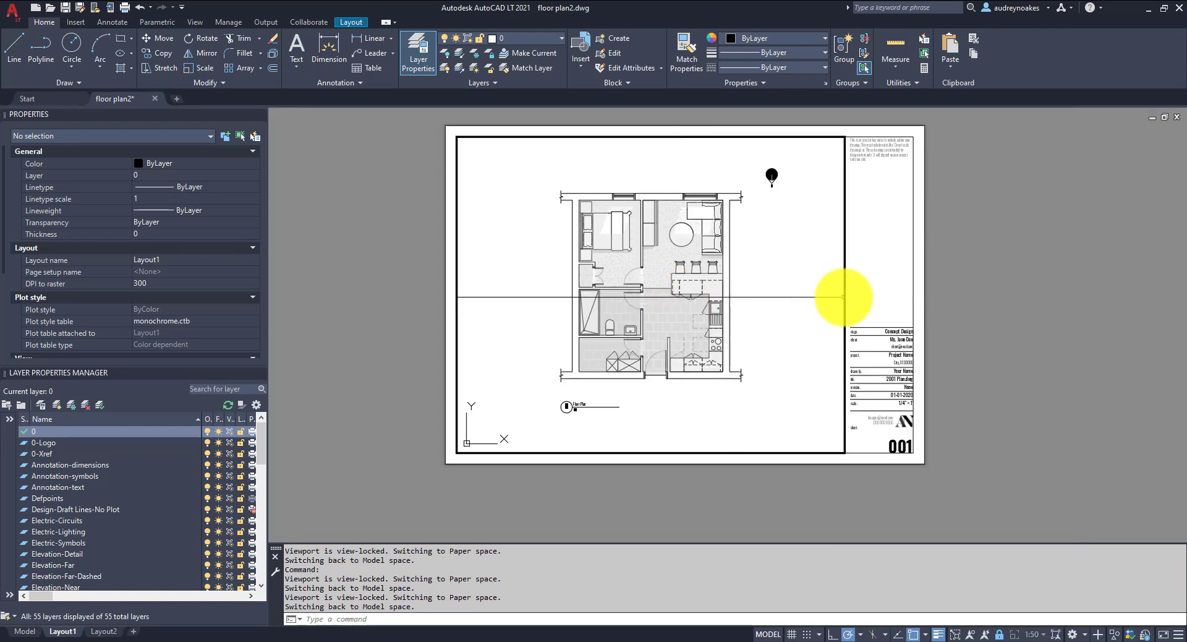
{"action": "middle_click_drag", "start_coordinate": [790, 330], "coordinate": [766, 334]}
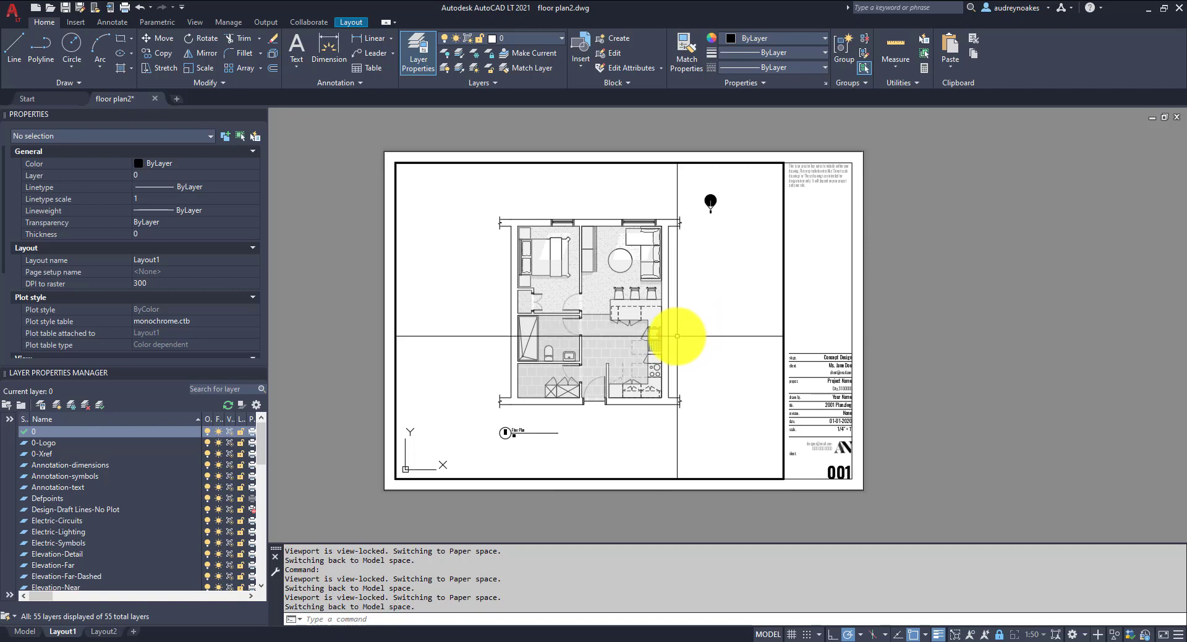
{"action": "scroll", "coordinate": [683, 329], "scroll_direction": "up", "scroll_amount": 3}
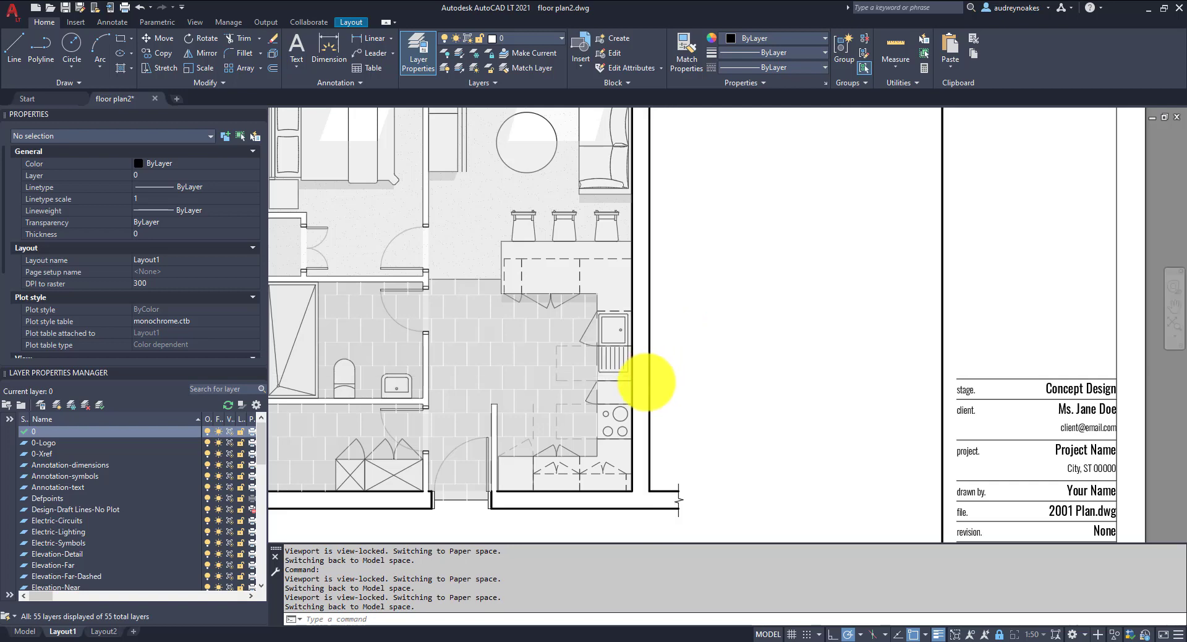
{"action": "scroll", "coordinate": [649, 305], "scroll_direction": "down", "scroll_amount": 2}
{"action": "middle_click_drag", "start_coordinate": [530, 340], "coordinate": [575, 366]}
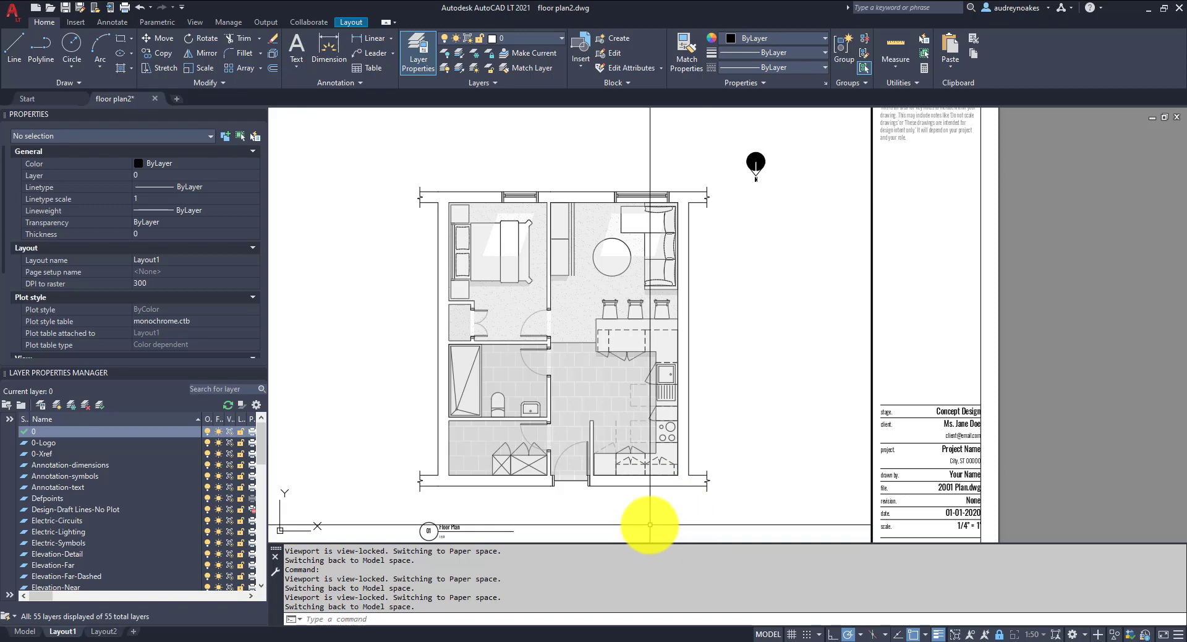
Step: Return to model space and set the Plan-Walls-Exterior layer's colour to the true colour 56,174,204
{"action": "left_click", "coordinate": [26, 631]}
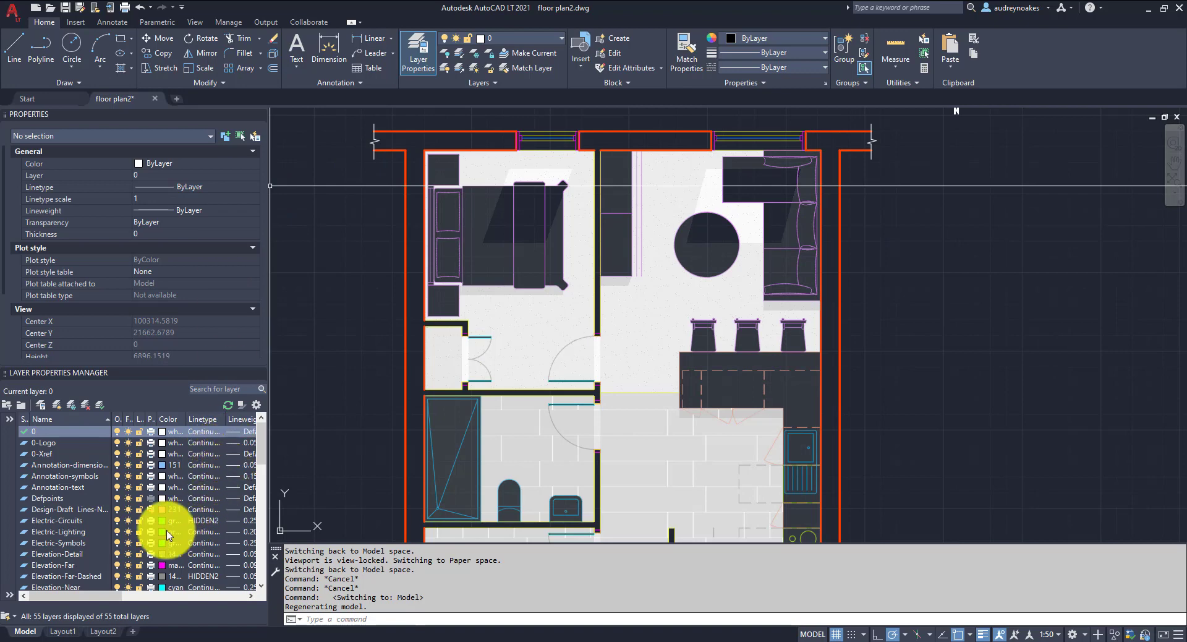
{"action": "scroll", "coordinate": [167, 535], "scroll_direction": "down", "scroll_amount": 2}
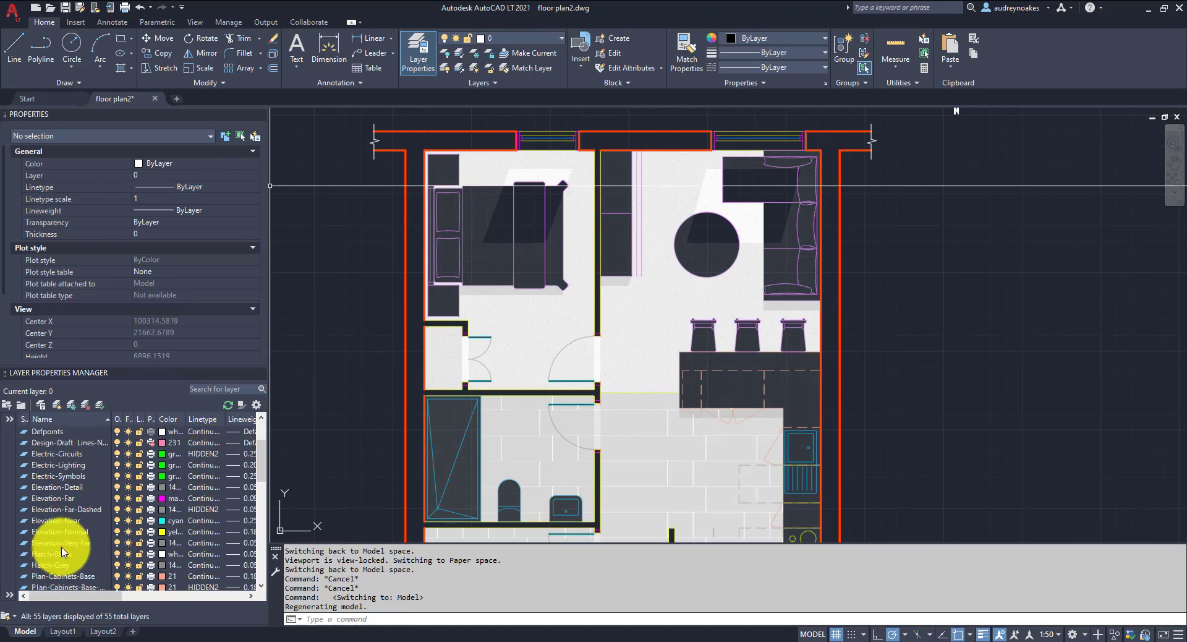
{"action": "scroll", "coordinate": [55, 573], "scroll_direction": "down", "scroll_amount": 1}
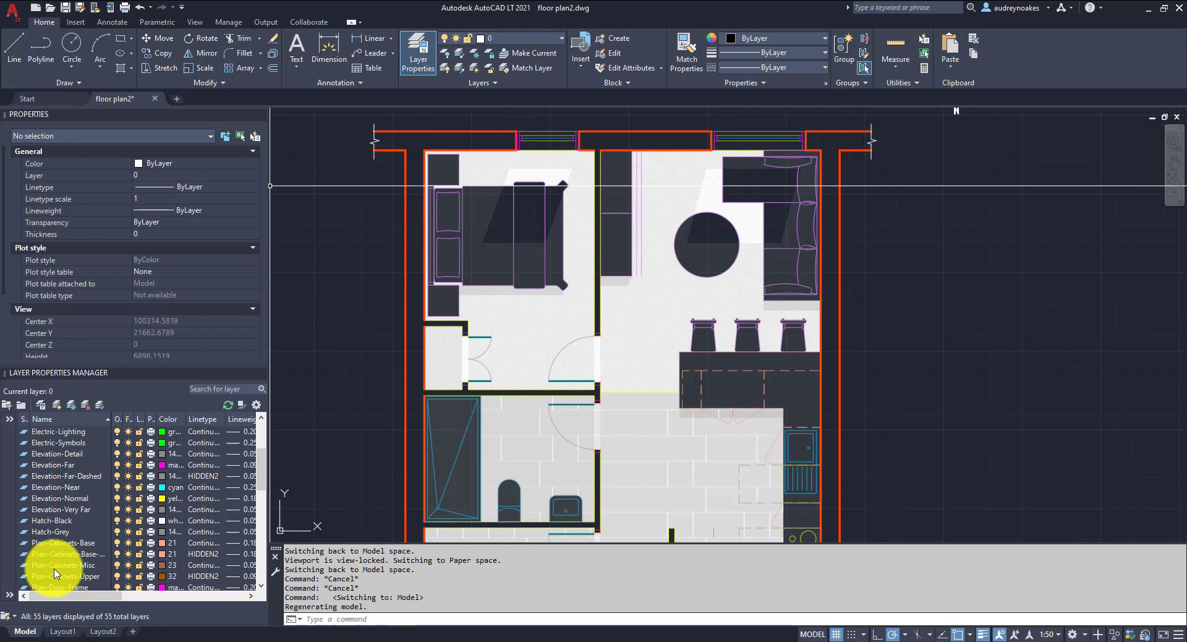
{"action": "scroll", "coordinate": [55, 573], "scroll_direction": "down", "scroll_amount": 7}
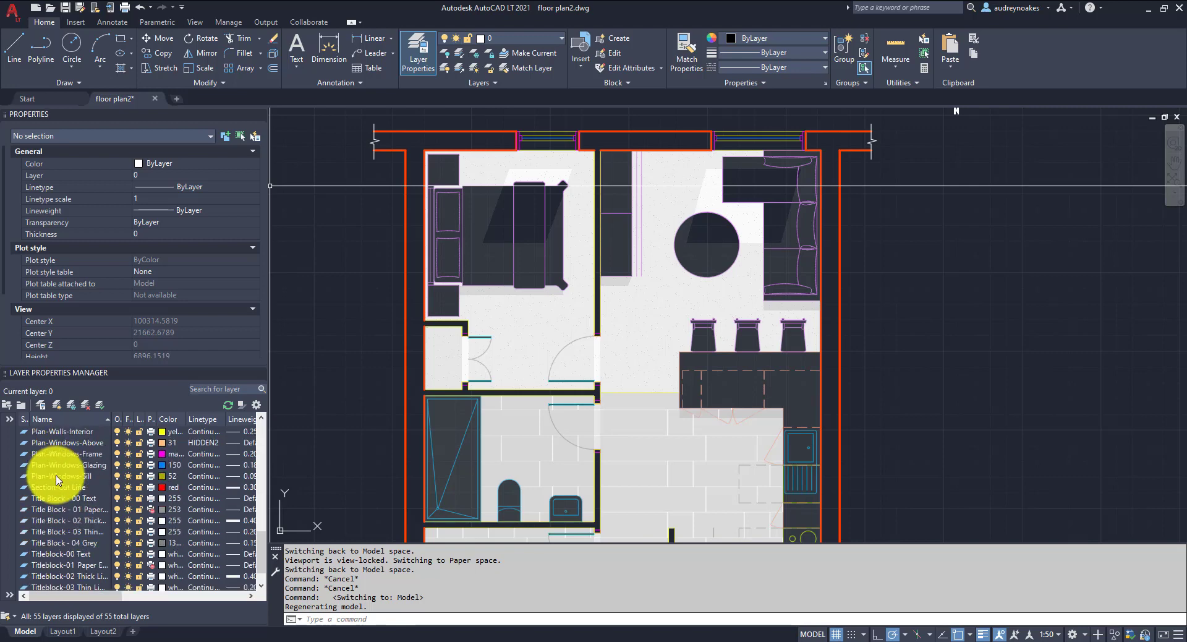
{"action": "scroll", "coordinate": [56, 479], "scroll_direction": "up", "scroll_amount": 1}
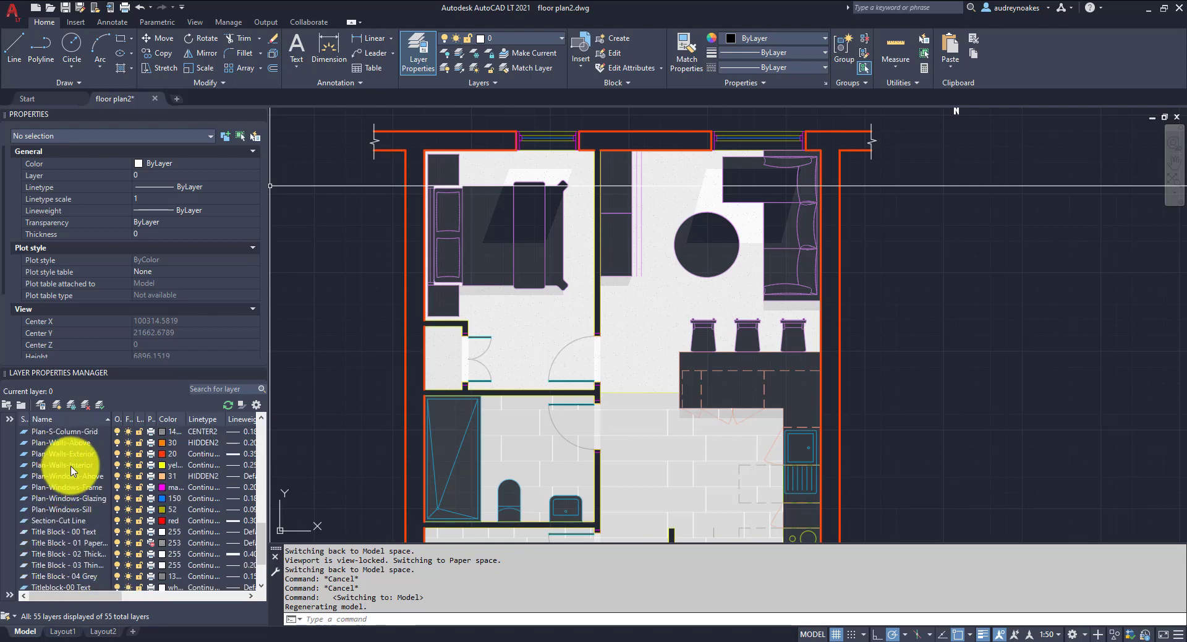
{"action": "left_click", "coordinate": [170, 456]}
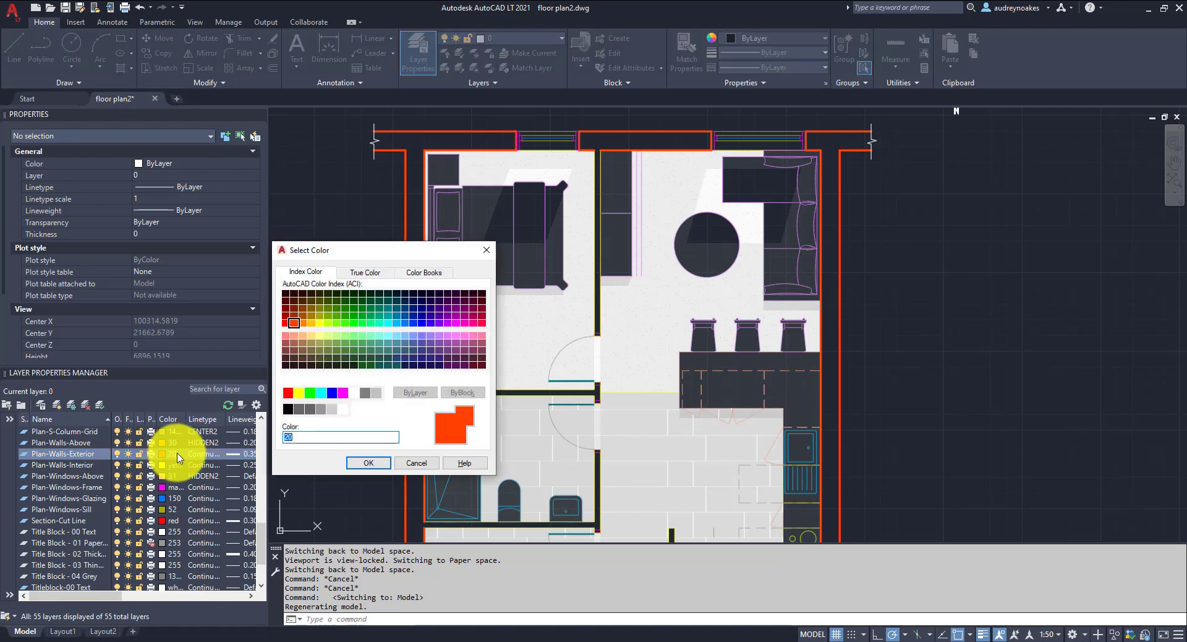
{"action": "left_click", "coordinate": [374, 273]}
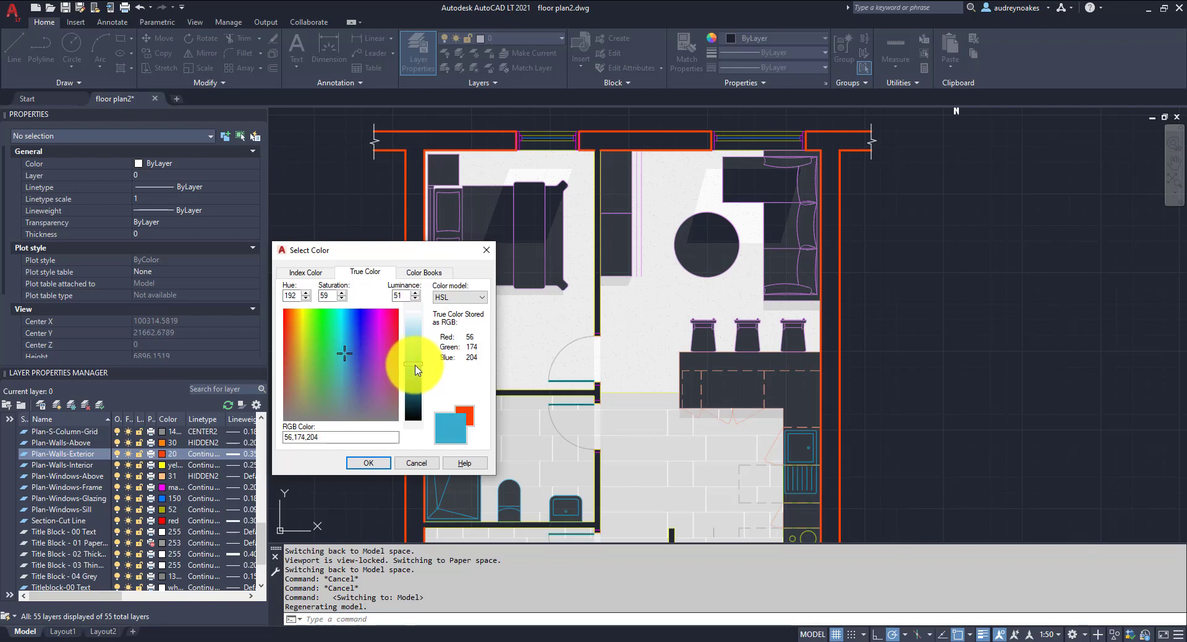
{"action": "left_click", "coordinate": [369, 463]}
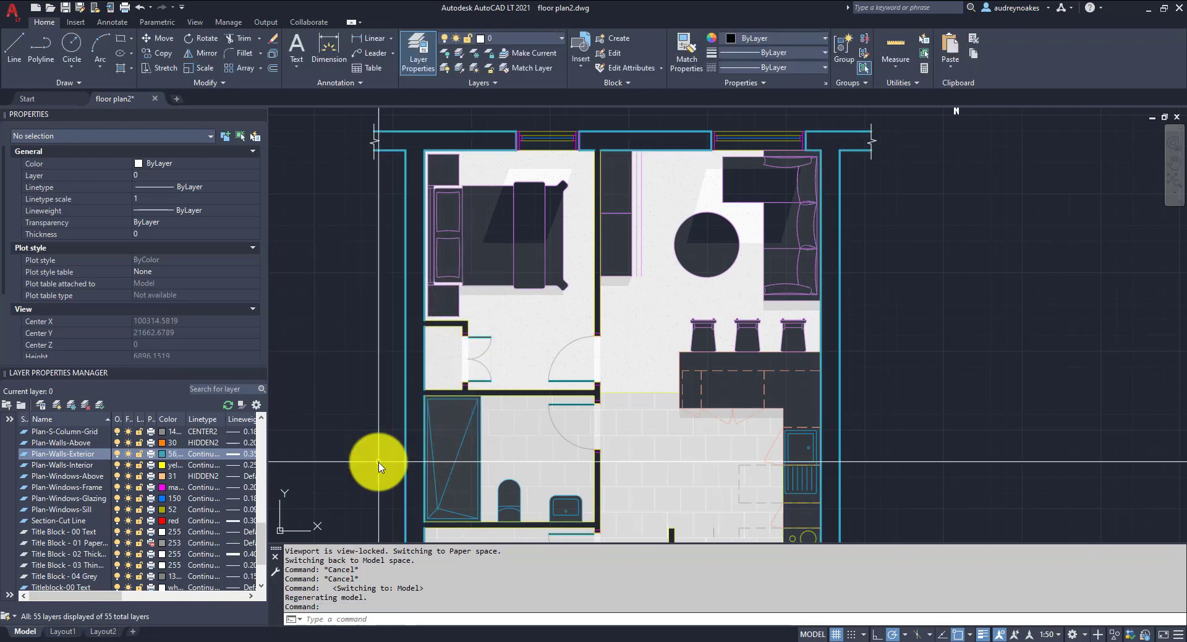
{"action": "left_click", "coordinate": [162, 465]}
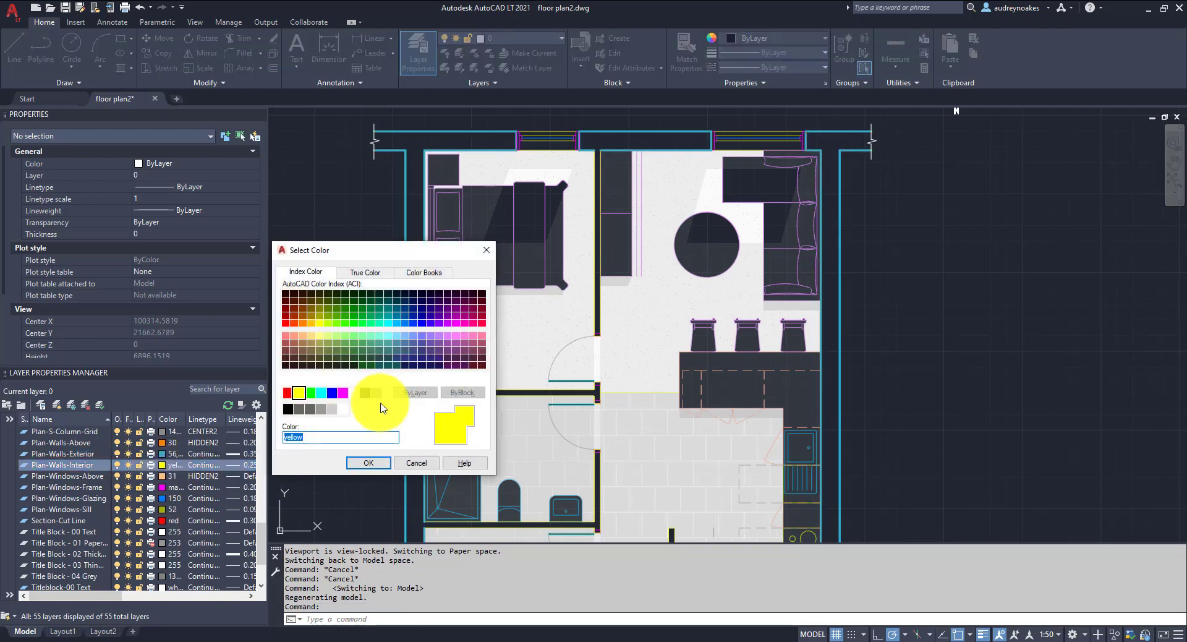
{"action": "left_click", "coordinate": [374, 275]}
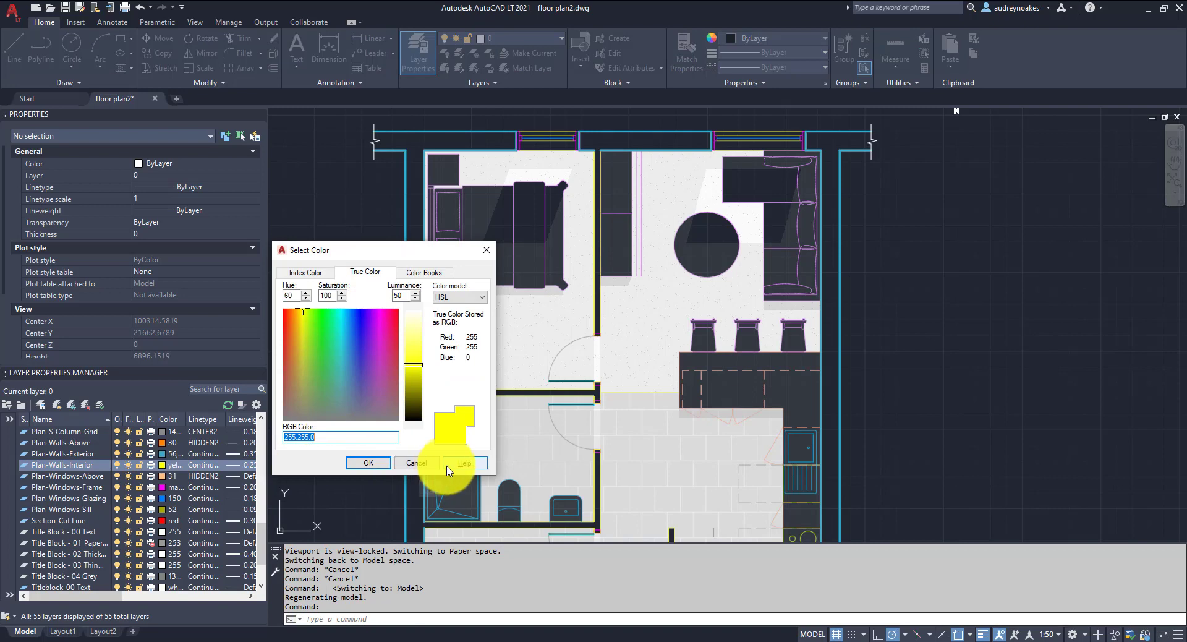
{"action": "left_click", "coordinate": [418, 463]}
{"action": "left_click", "coordinate": [168, 453]}
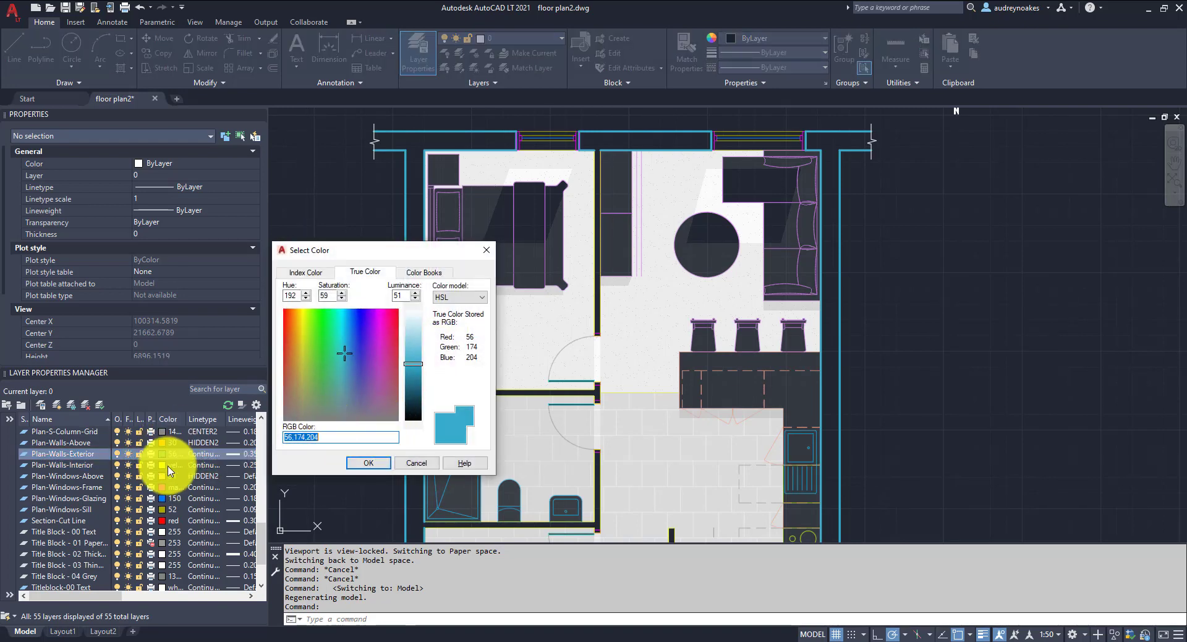
{"action": "left_click", "coordinate": [416, 463]}
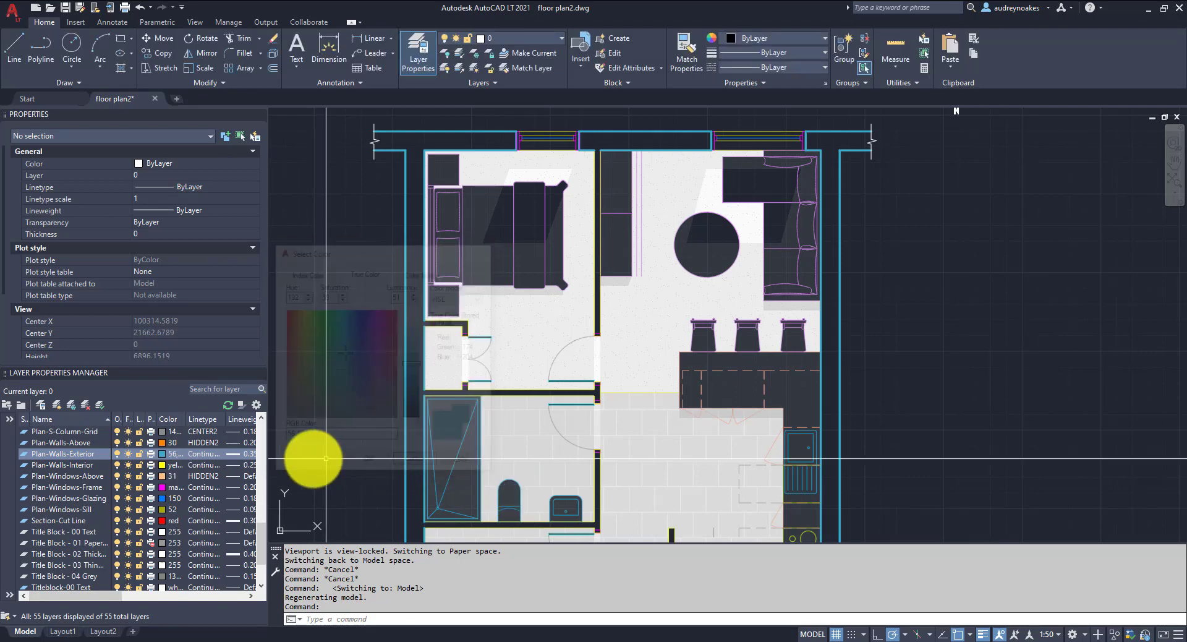
{"action": "left_click", "coordinate": [162, 465]}
{"action": "left_click", "coordinate": [365, 456]}
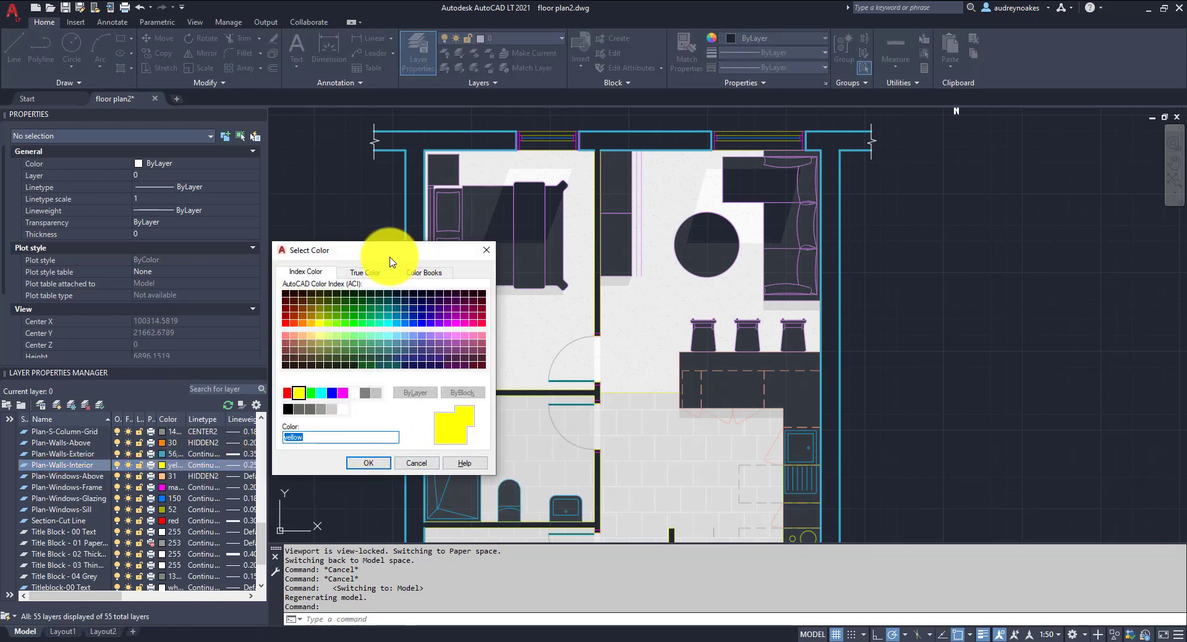
{"action": "left_click", "coordinate": [378, 272]}
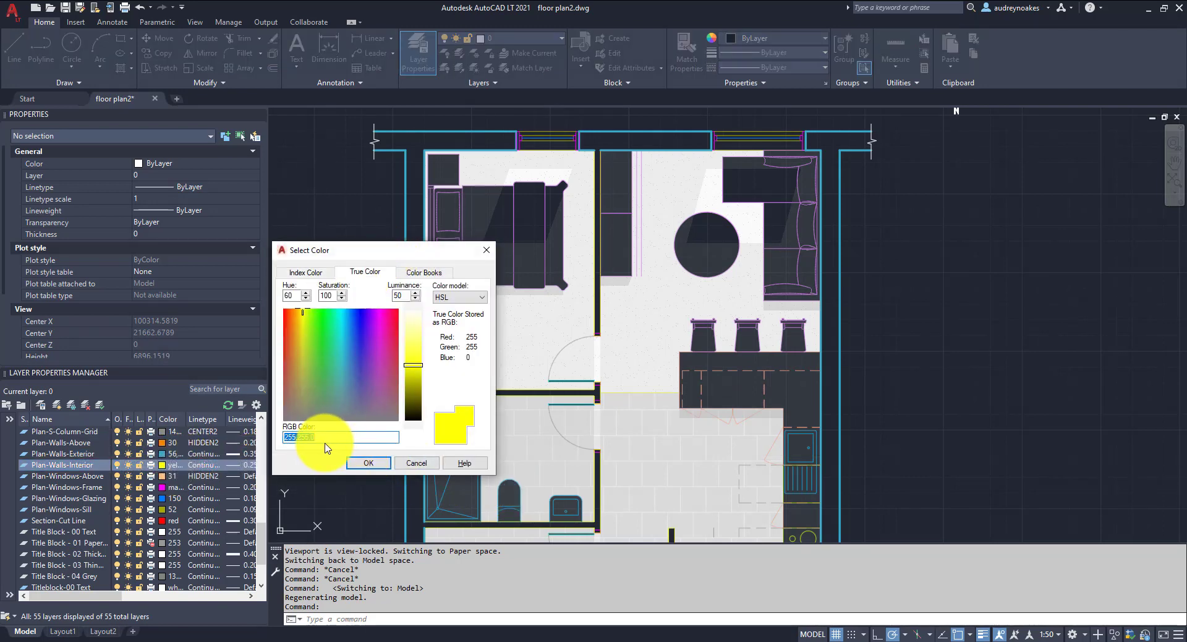
{"action": "left_click", "coordinate": [403, 465]}
Step: Copy the Plan-Walls-Exterior layer's RGB value and set the Plan-Walls-Interior layer to the same true colour, 56,174,204
{"action": "left_click", "coordinate": [163, 453]}
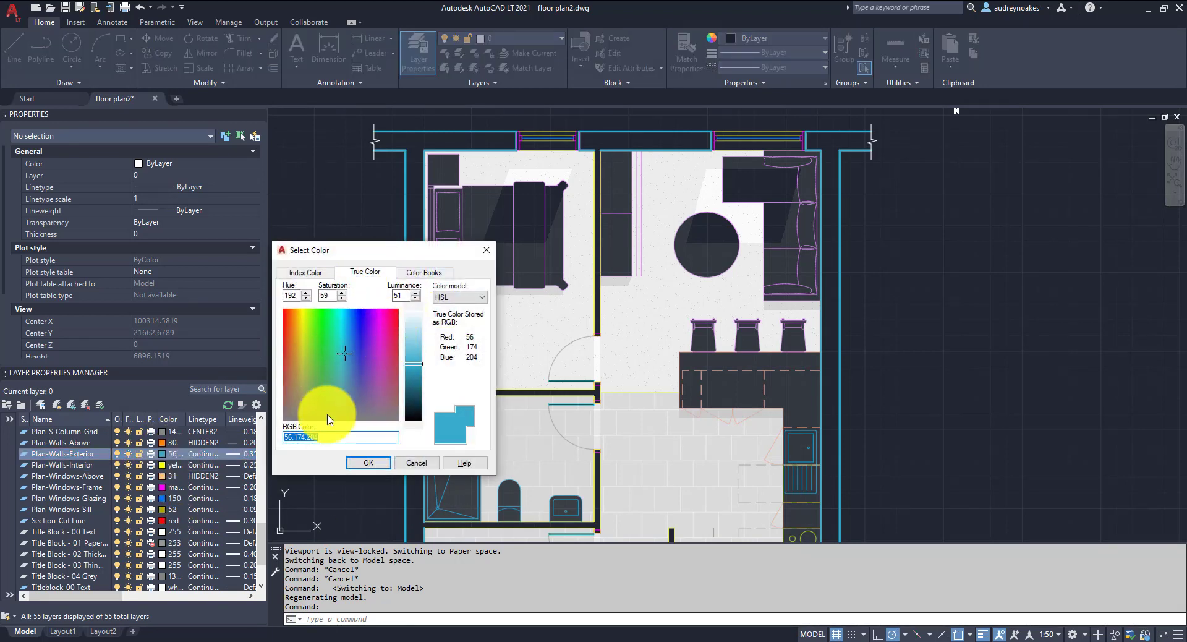
{"action": "left_click", "coordinate": [359, 465]}
{"action": "left_click", "coordinate": [163, 464]}
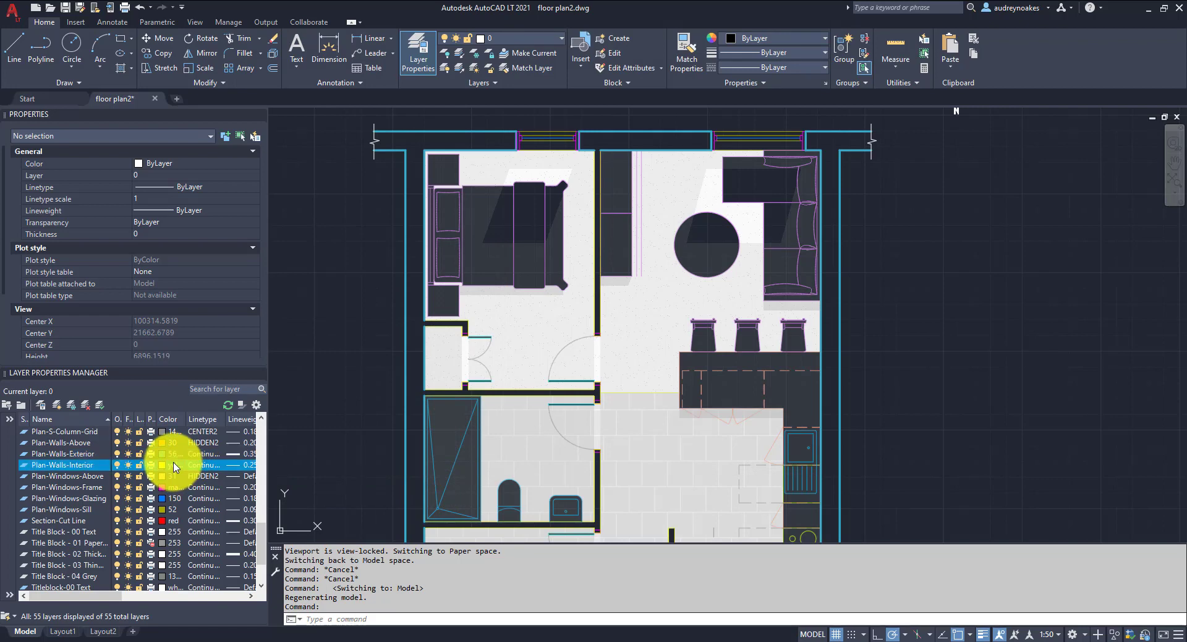
{"action": "left_click", "coordinate": [365, 272]}
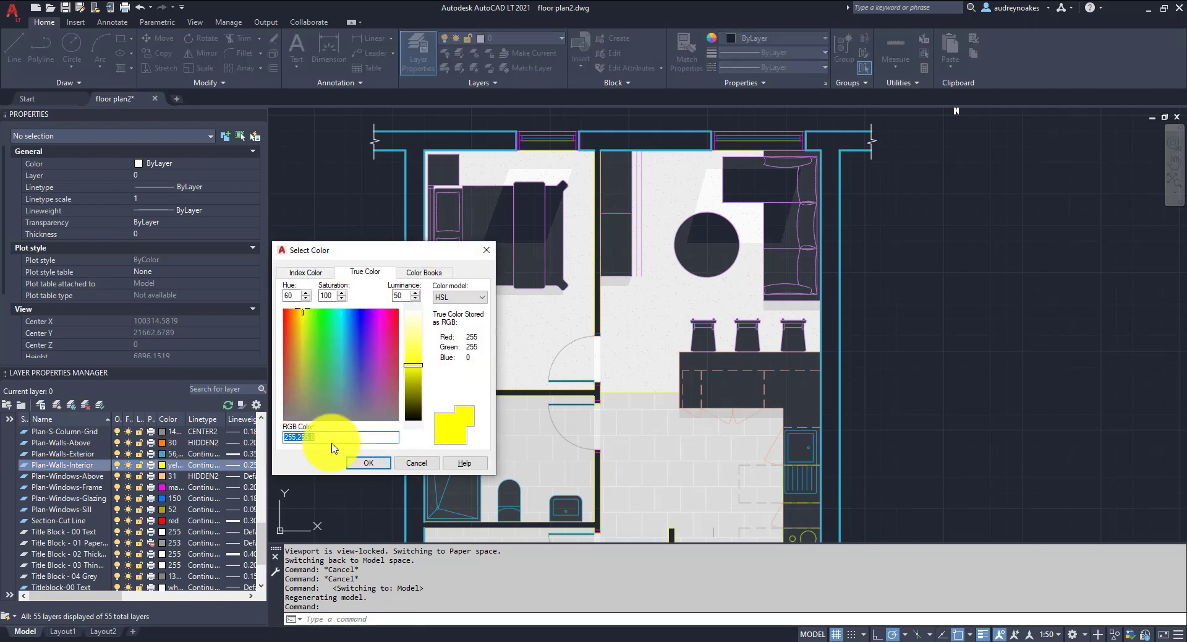
{"action": "left_click", "coordinate": [377, 463]}
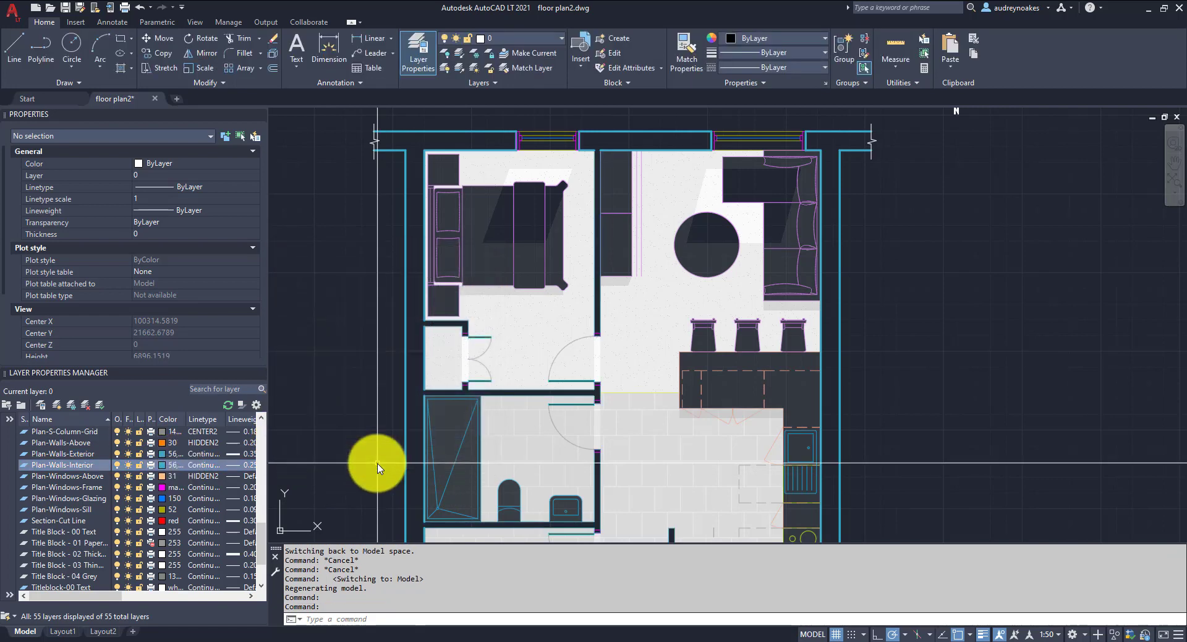
{"action": "key", "text": "Escape"}
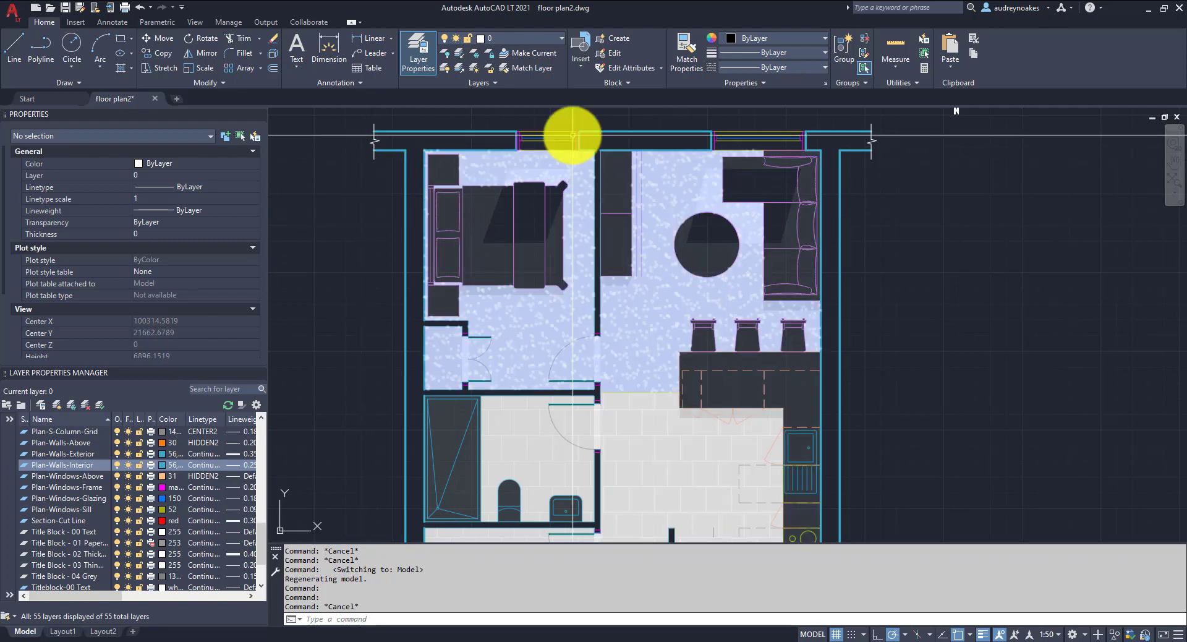
Step: Hatch the exterior and interior walls of the floor plan by picking points inside the wall outlines
{"action": "middle_click_drag", "start_coordinate": [901, 390], "coordinate": [859, 331]}
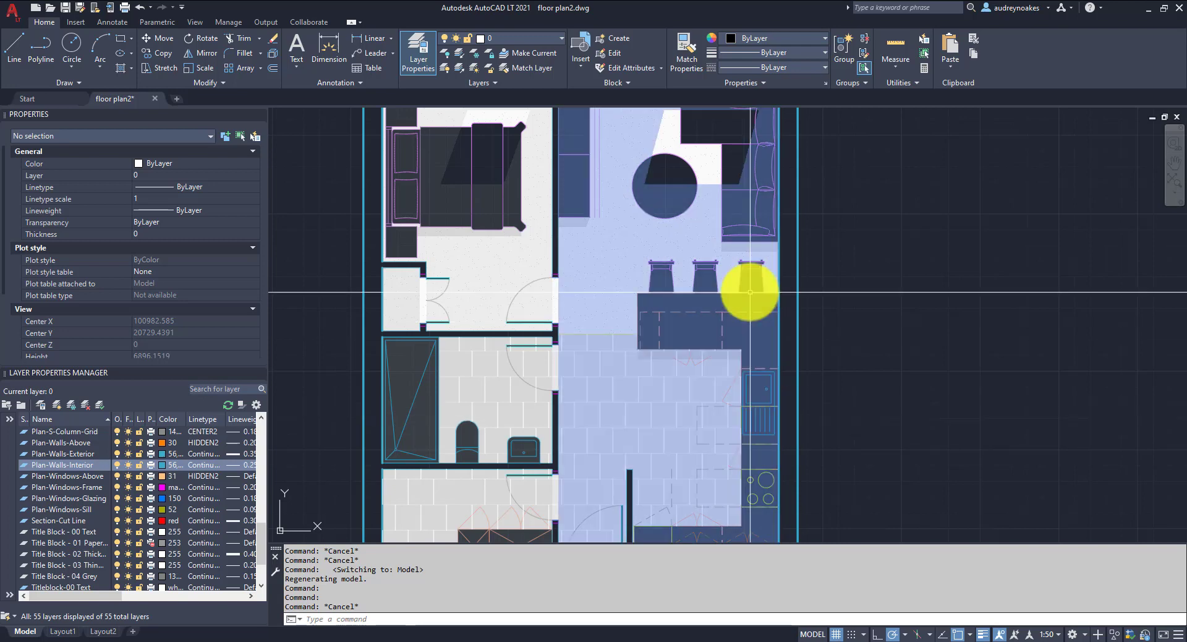
{"action": "scroll", "coordinate": [750, 292], "scroll_direction": "down", "scroll_amount": 3}
{"action": "middle_click_drag", "start_coordinate": [795, 297], "coordinate": [694, 296]}
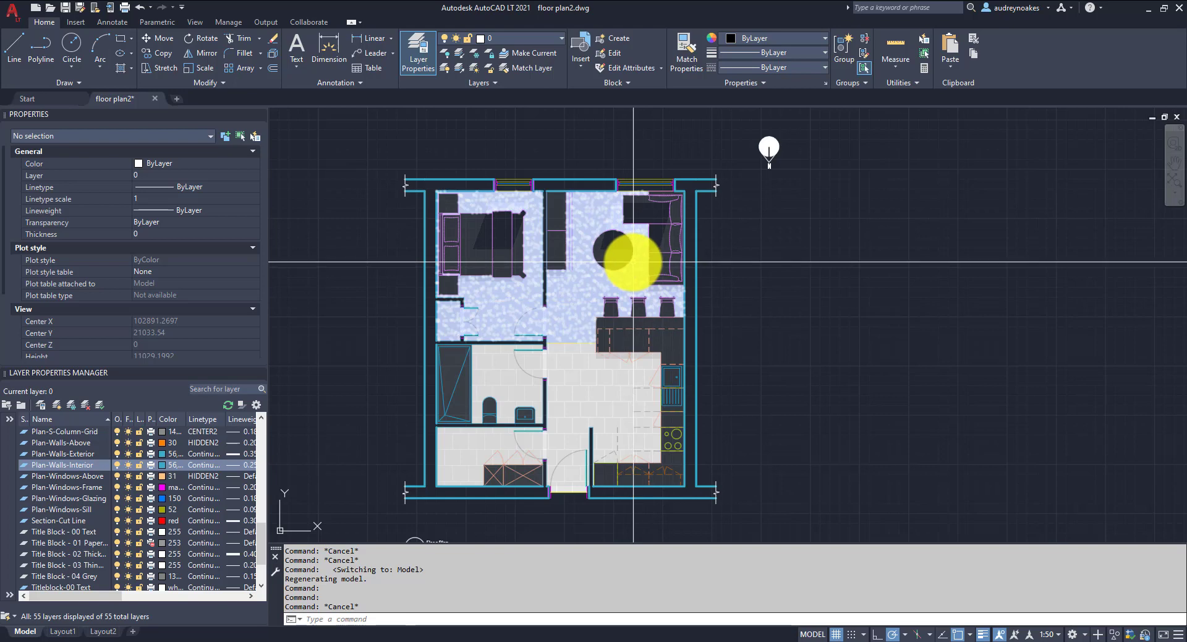
{"action": "type", "text": "h"}
{"action": "key", "text": "Return"}
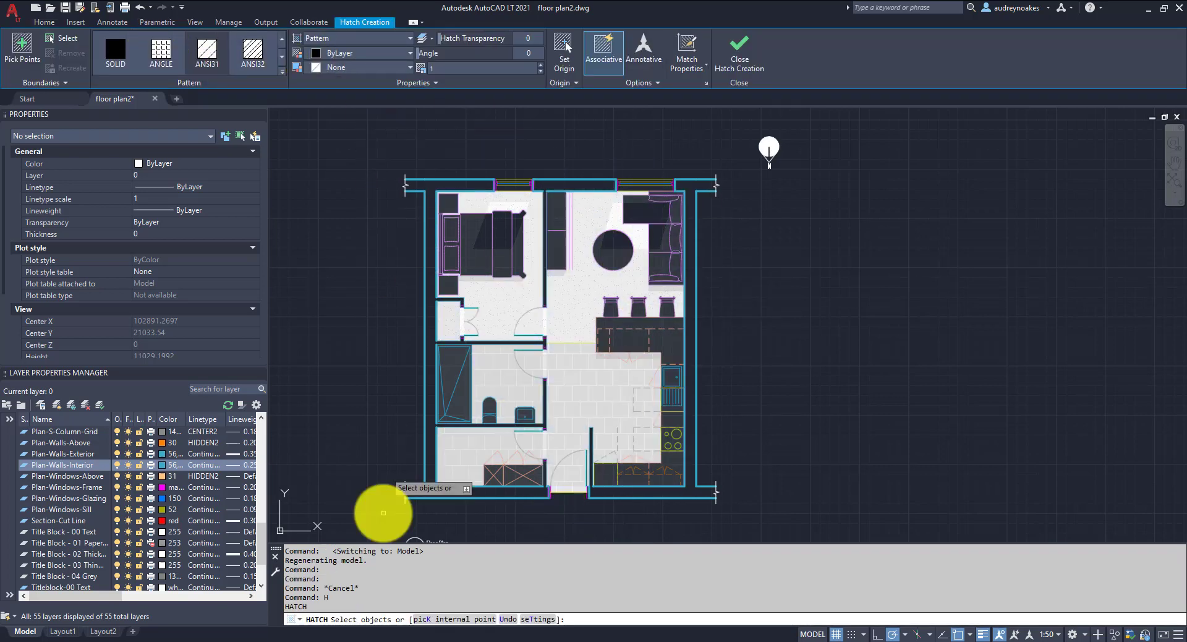
{"action": "left_click", "coordinate": [449, 620]}
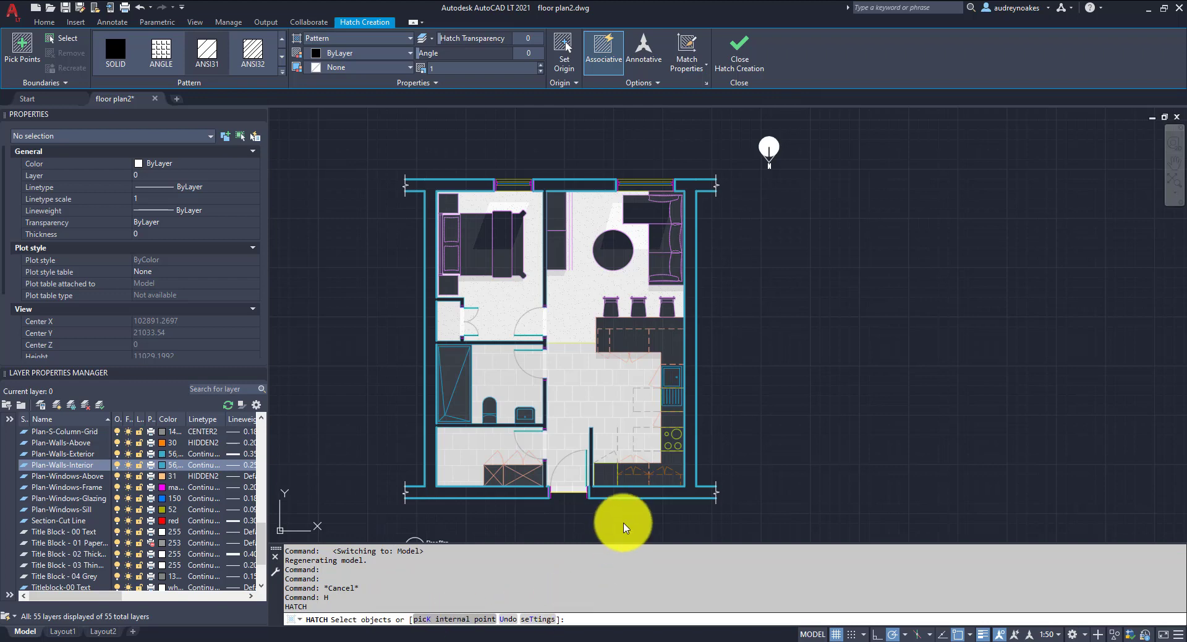
{"action": "left_click", "coordinate": [645, 492]}
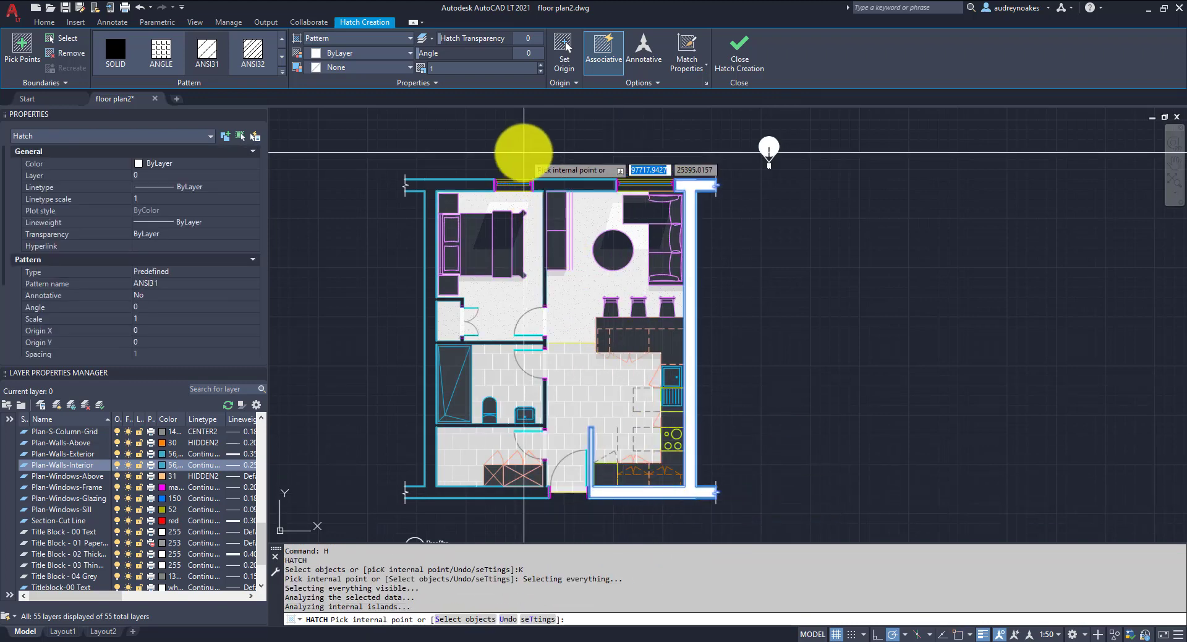
{"action": "left_click", "coordinate": [456, 186]}
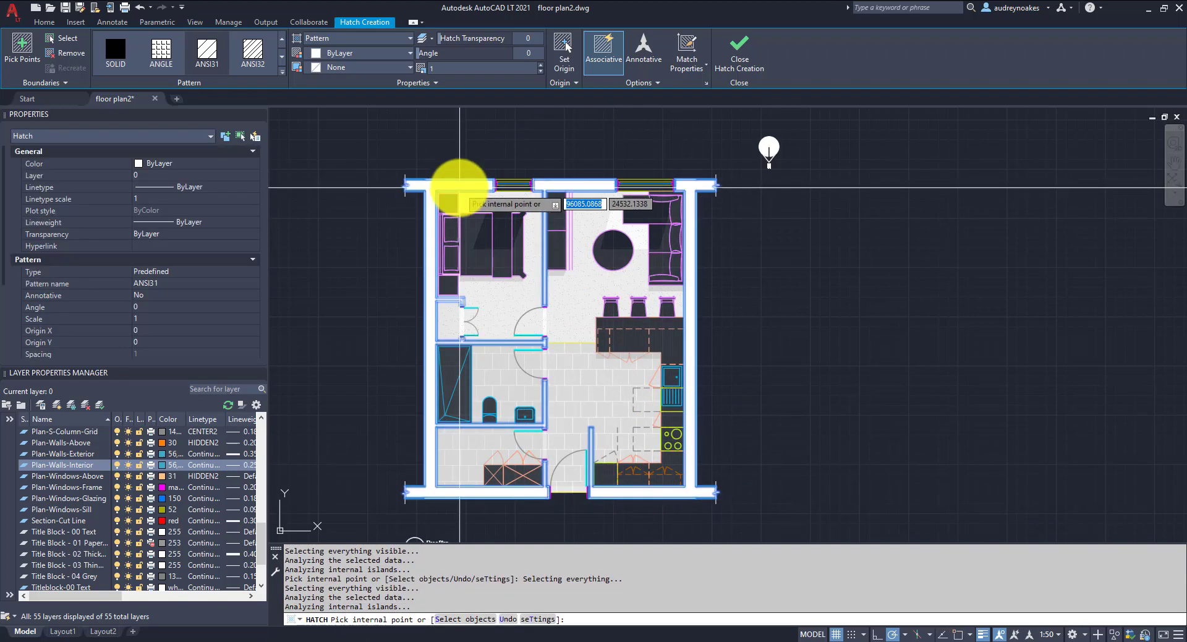
{"action": "key", "text": "Return"}
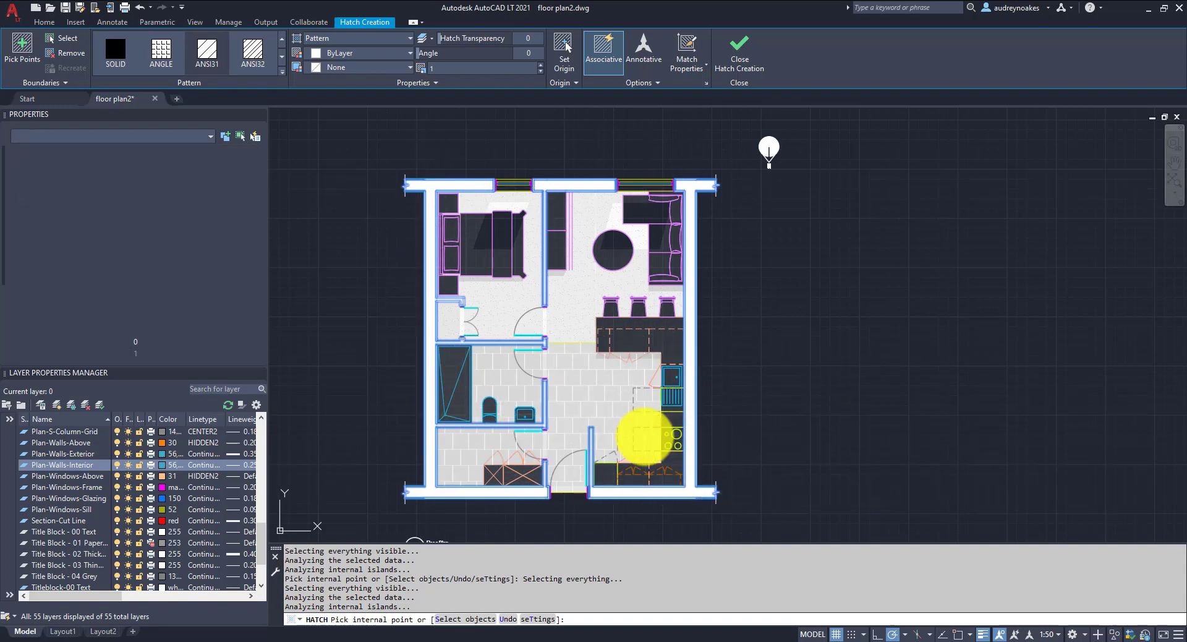
Step: Change the wall hatch to the SOLID pattern with true colour 56,174,204 and a transparency of 72
{"action": "left_click", "coordinate": [692, 345]}
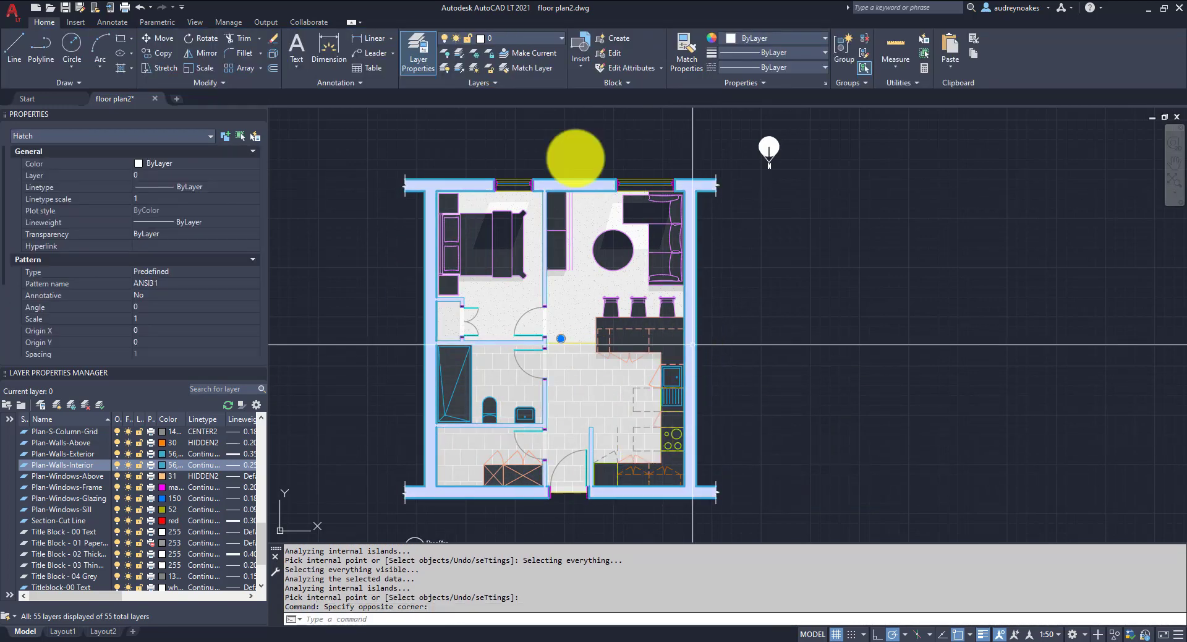
{"action": "left_click", "coordinate": [116, 52]}
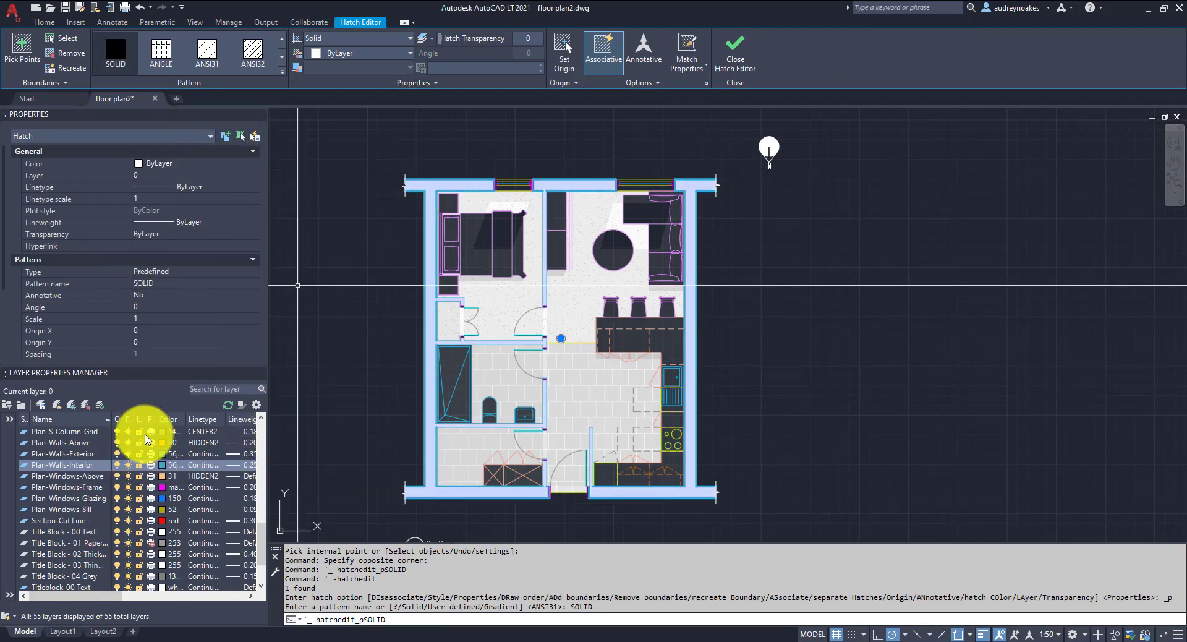
{"action": "left_click", "coordinate": [381, 54]}
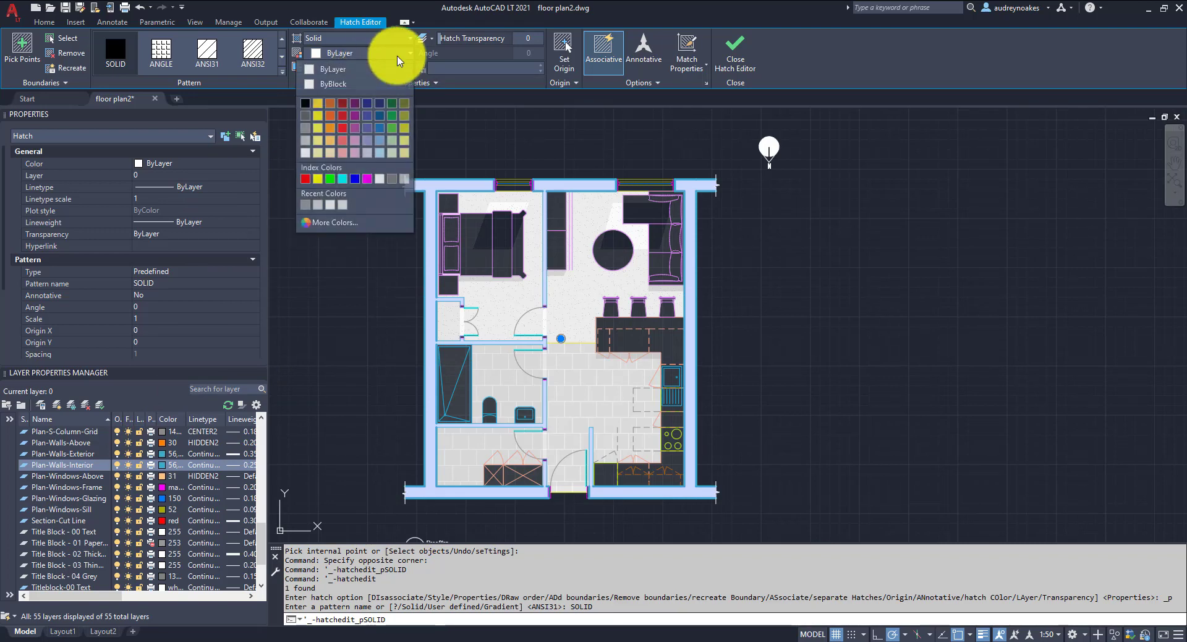
{"action": "left_click", "coordinate": [389, 56]}
{"action": "left_click", "coordinate": [390, 56]}
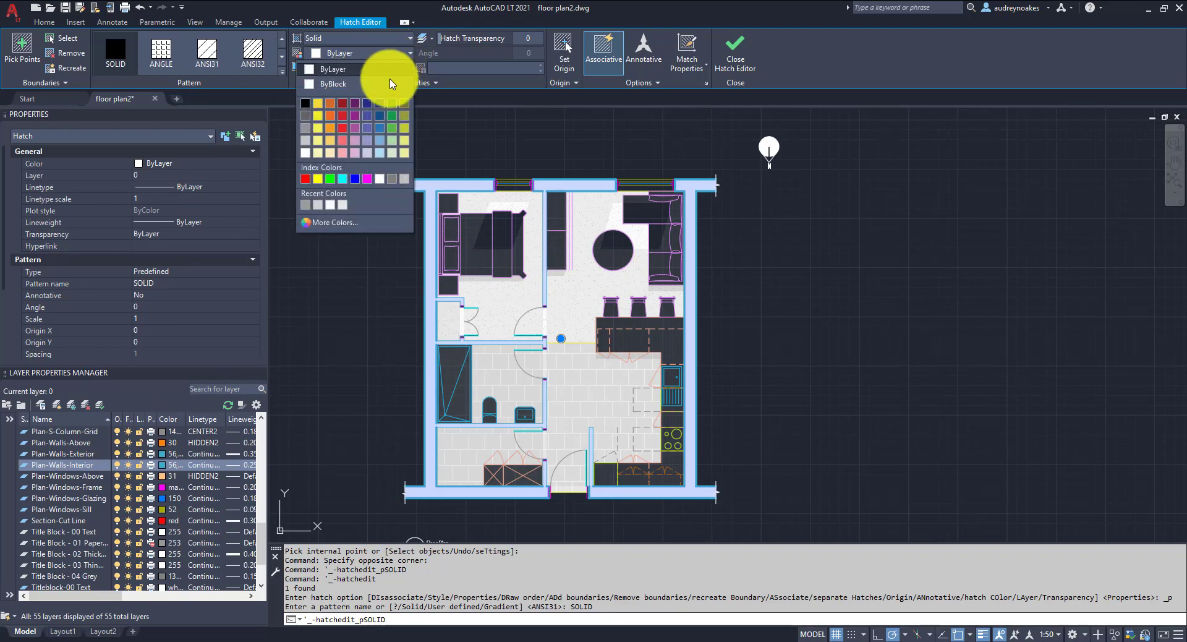
{"action": "left_click", "coordinate": [332, 224]}
{"action": "left_click", "coordinate": [366, 271]}
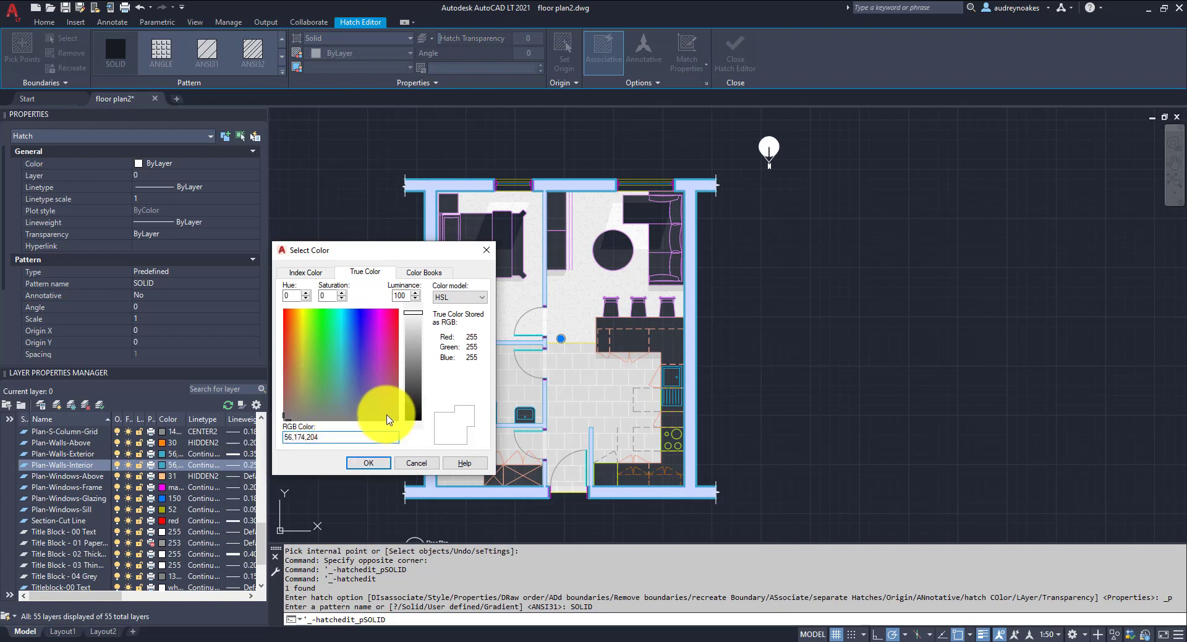
{"action": "left_click_drag", "start_coordinate": [342, 437], "coordinate": [148, 423]}
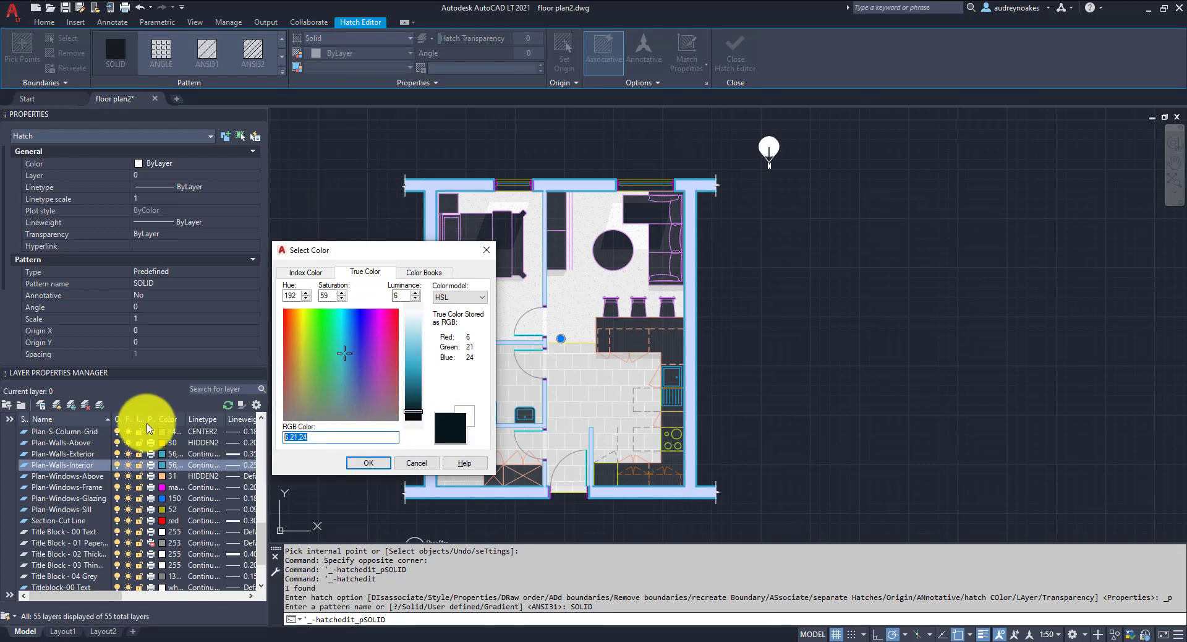
{"action": "type", "text": "56,174,204"}
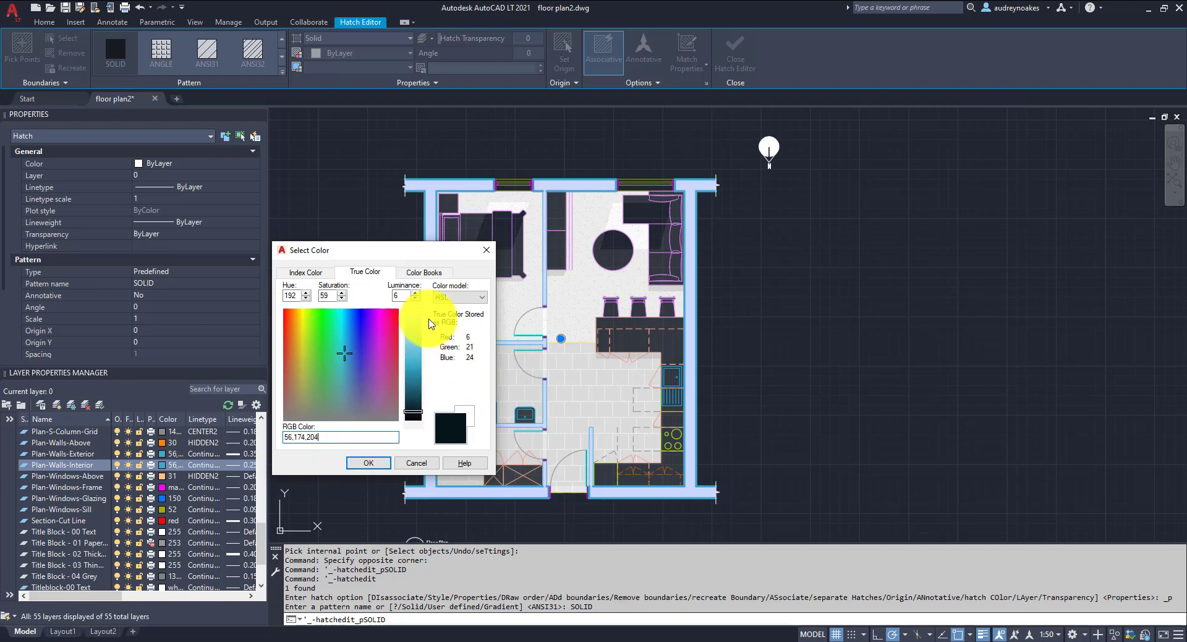
{"action": "left_click", "coordinate": [365, 463]}
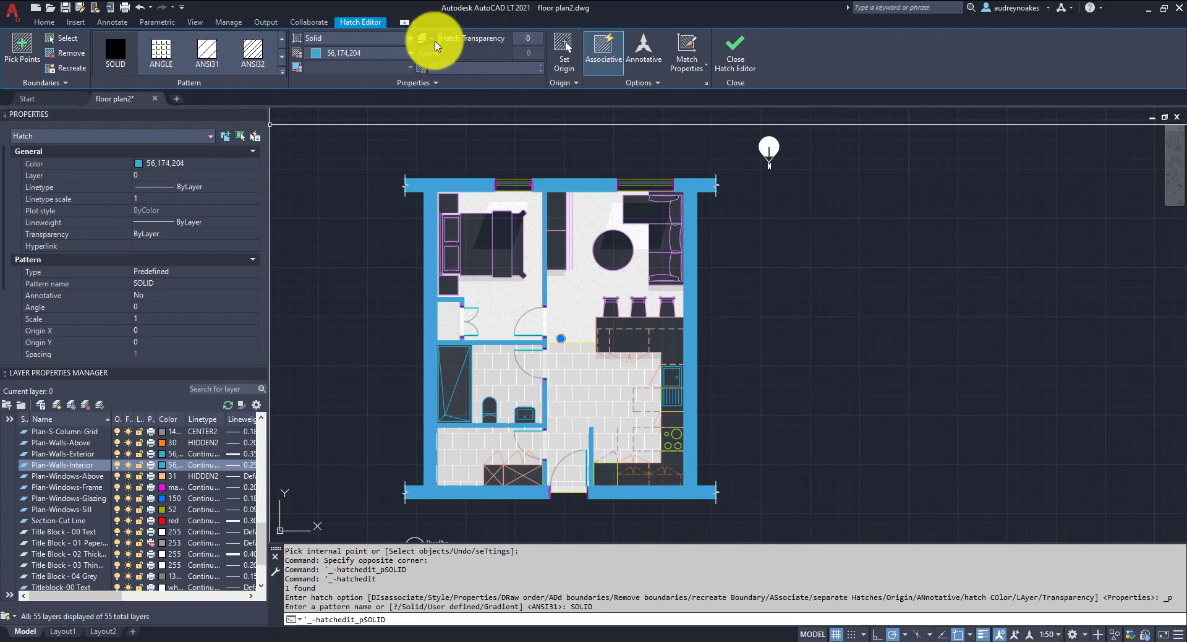
{"action": "left_click_drag", "start_coordinate": [443, 40], "coordinate": [508, 46]}
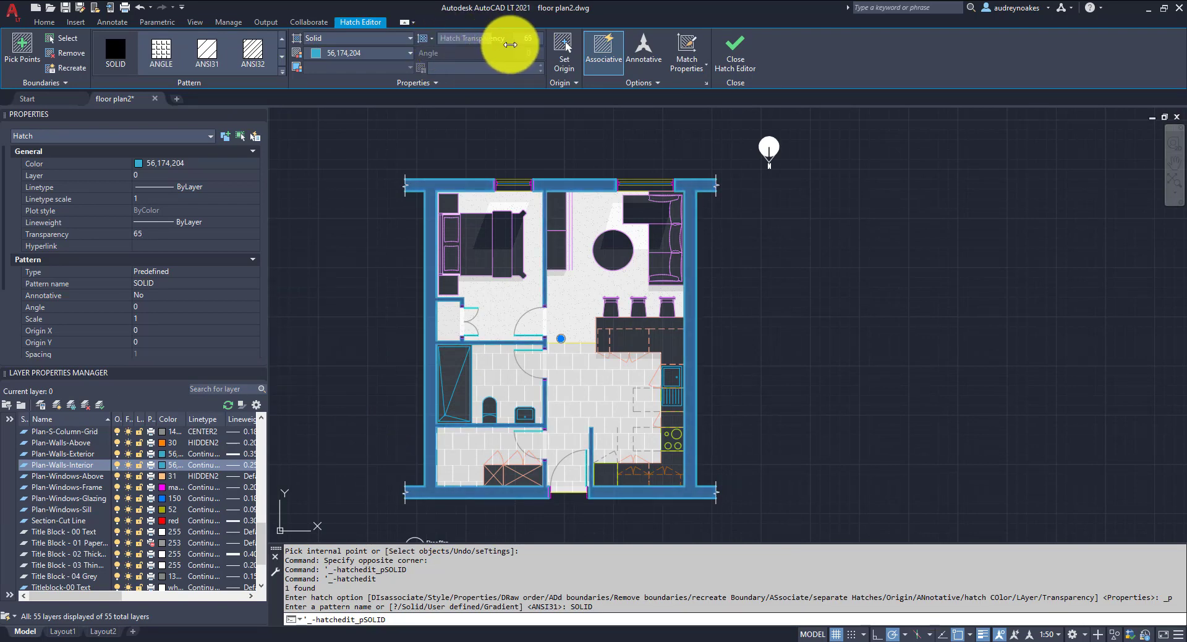
Step: Switch to Layout1 and lighten the wall hatch's true colour to 214,239,245
{"action": "left_click", "coordinate": [62, 632]}
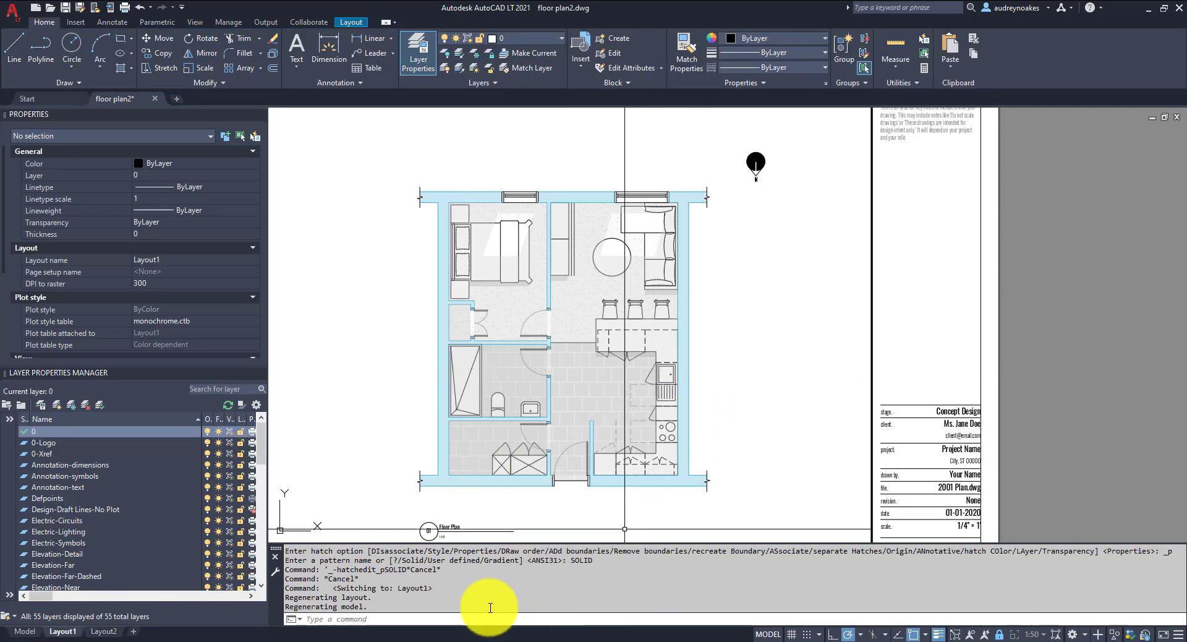
{"action": "left_click", "coordinate": [437, 198]}
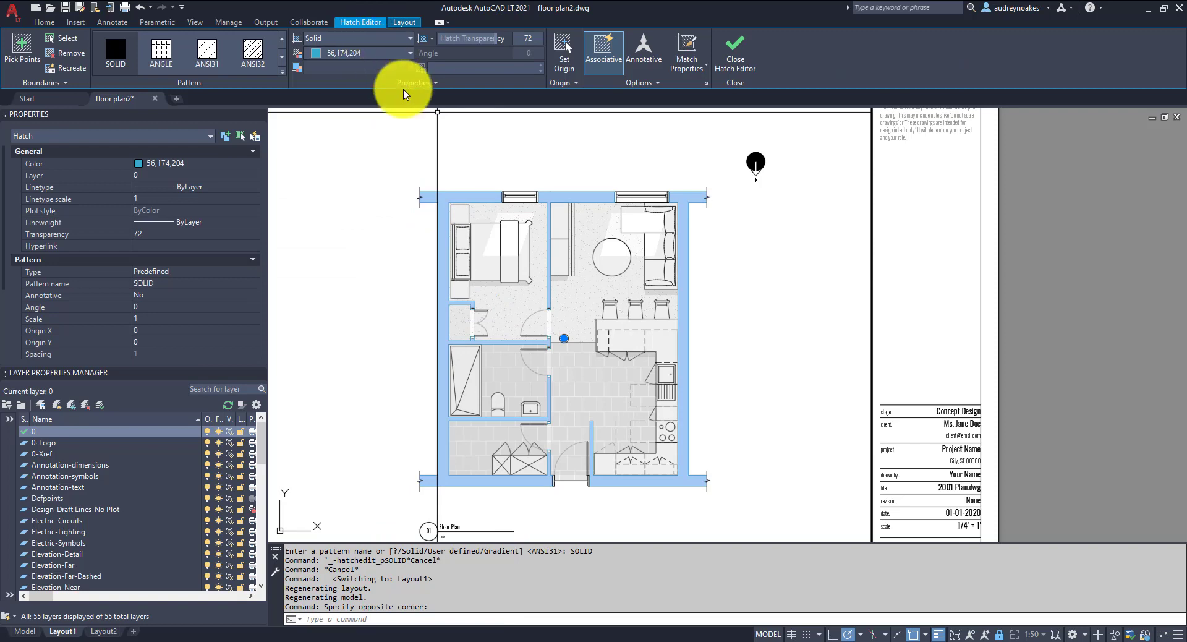
{"action": "left_click", "coordinate": [387, 53]}
{"action": "left_click", "coordinate": [358, 217]}
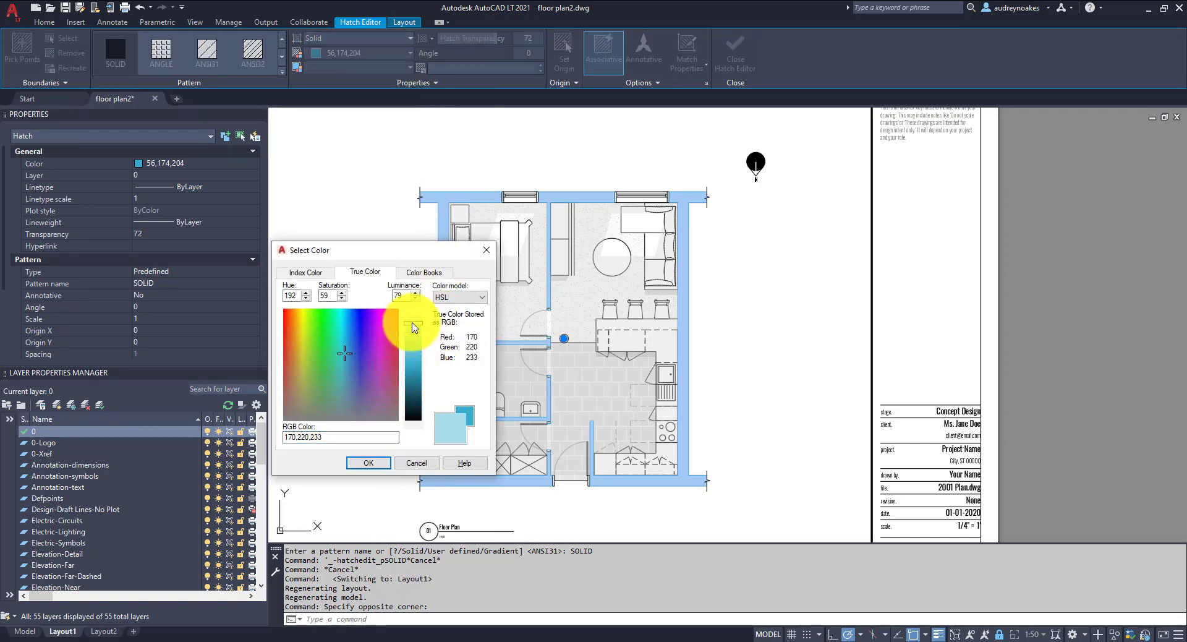
{"action": "left_click", "coordinate": [384, 463]}
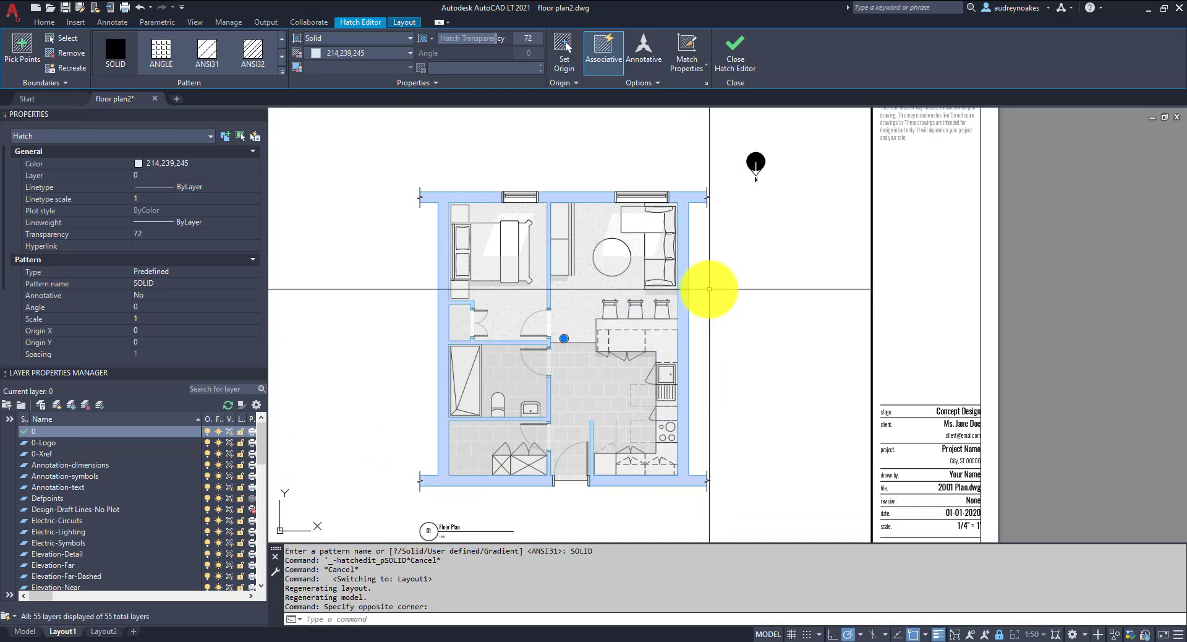
{"action": "key", "text": "Escape"}
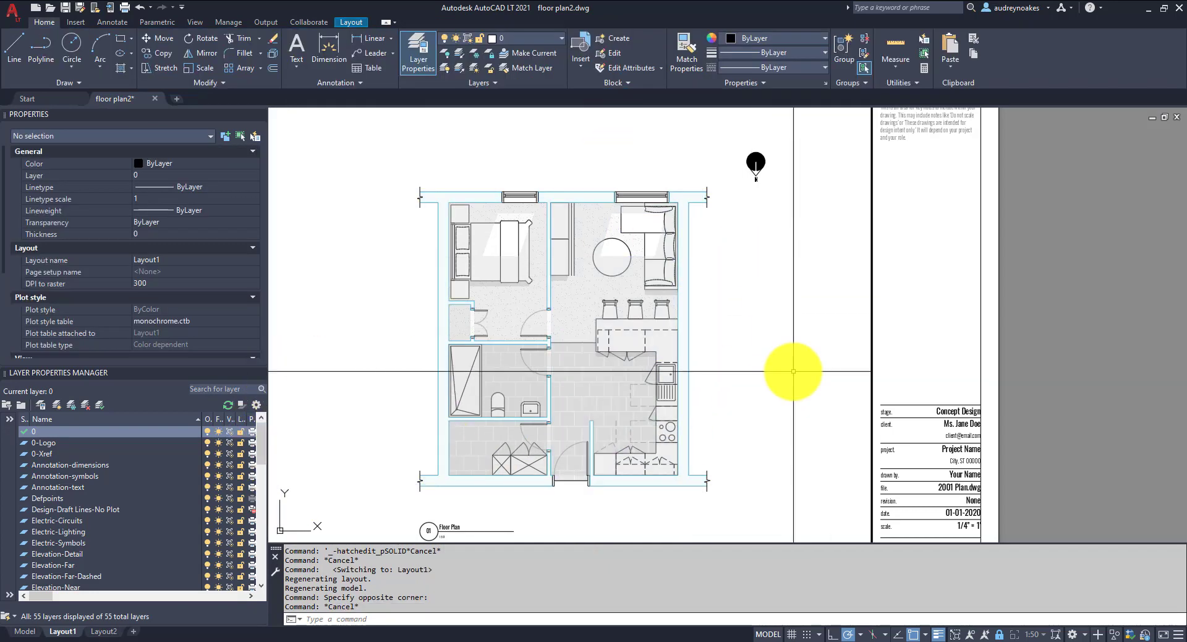
Step: Examine the light blue wall fill on the layout sheet, both as a whole and close up
{"action": "scroll", "coordinate": [754, 387], "scroll_direction": "down", "scroll_amount": 3}
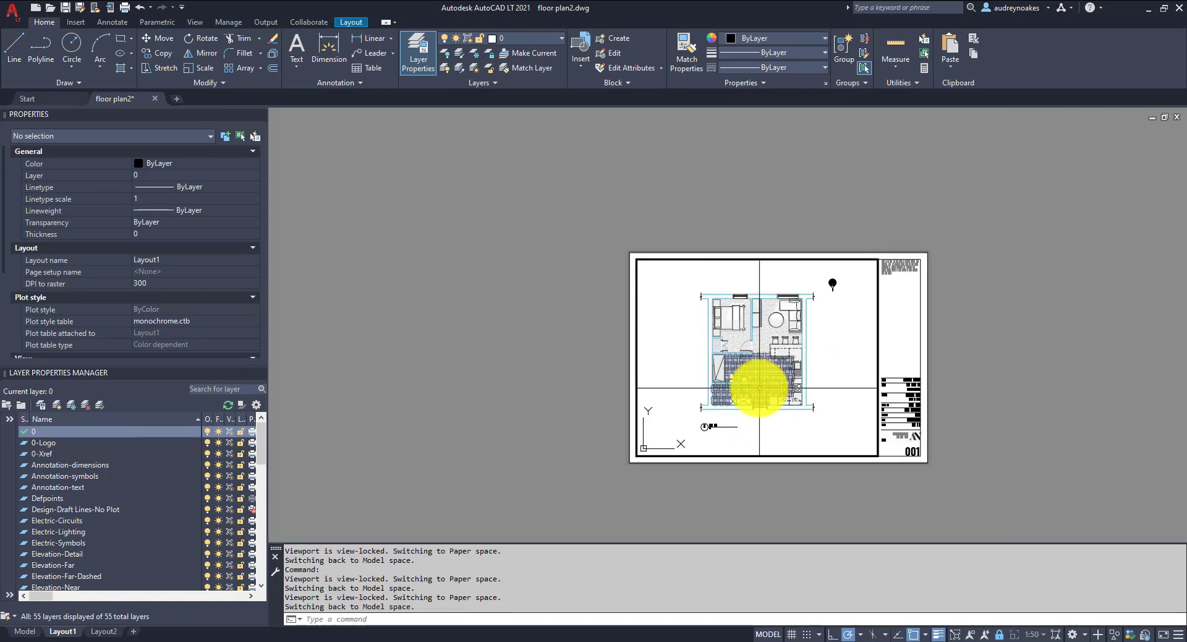
{"action": "scroll", "coordinate": [768, 379], "scroll_direction": "up", "scroll_amount": 2}
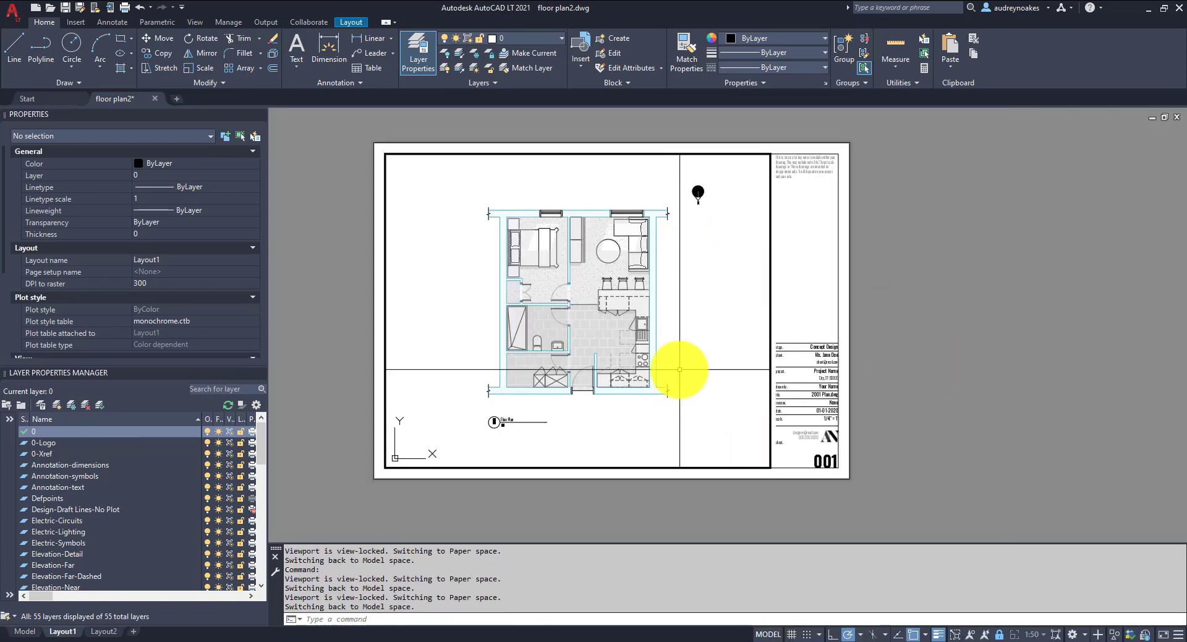
{"action": "scroll", "coordinate": [784, 353], "scroll_direction": "up", "scroll_amount": 7}
{"action": "scroll", "coordinate": [644, 370], "scroll_direction": "down", "scroll_amount": 8}
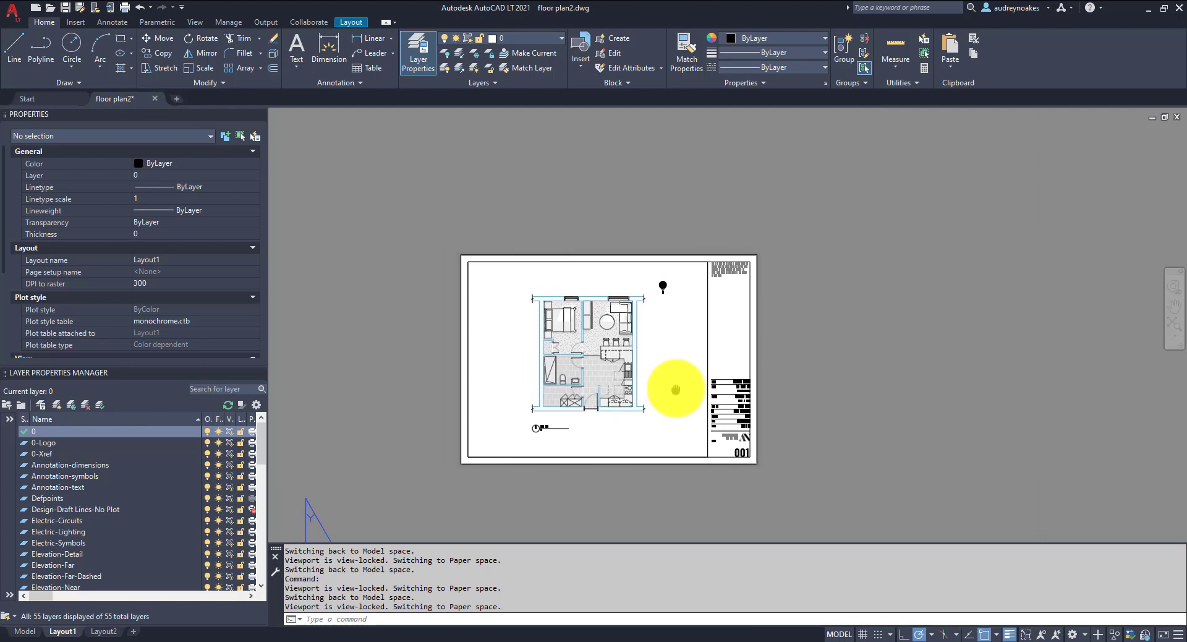
{"action": "scroll", "coordinate": [600, 394], "scroll_direction": "up", "scroll_amount": 5}
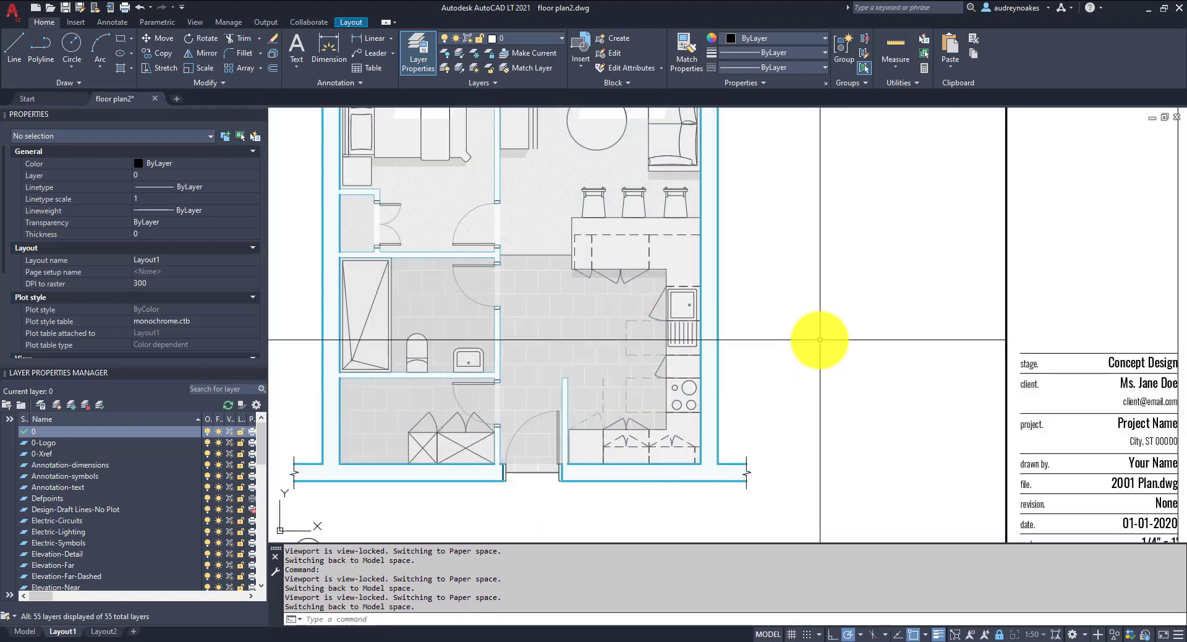
{"action": "scroll", "coordinate": [820, 339], "scroll_direction": "down", "scroll_amount": 2}
{"action": "scroll", "coordinate": [835, 406], "scroll_direction": "down", "scroll_amount": 5}
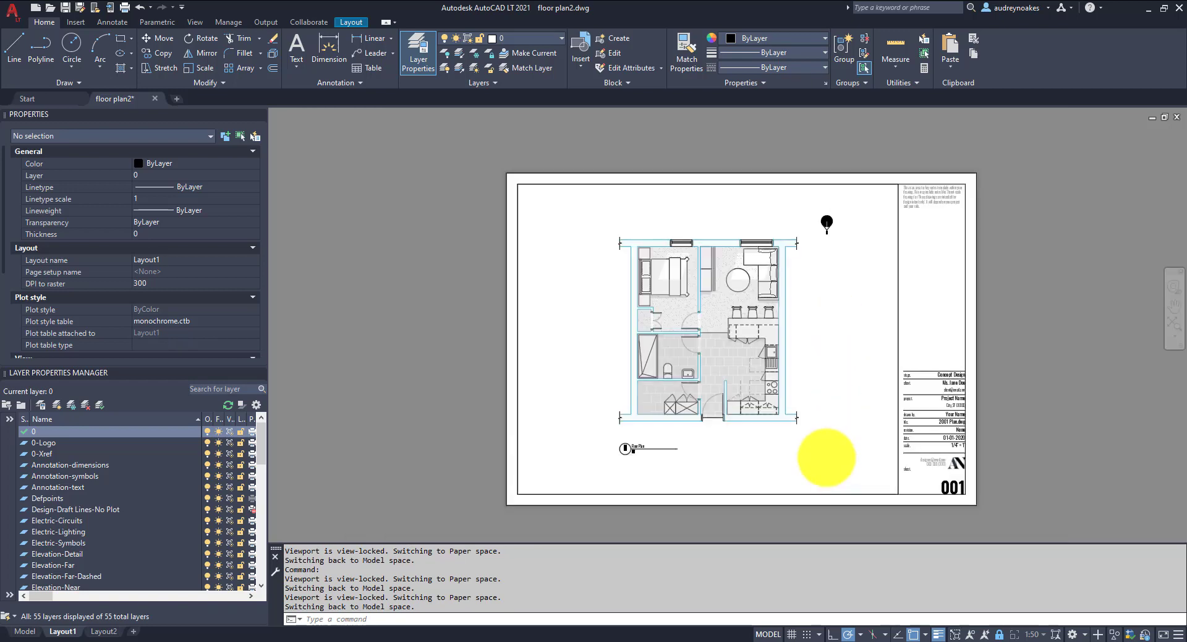
{"action": "scroll", "coordinate": [732, 397], "scroll_direction": "up", "scroll_amount": 2}
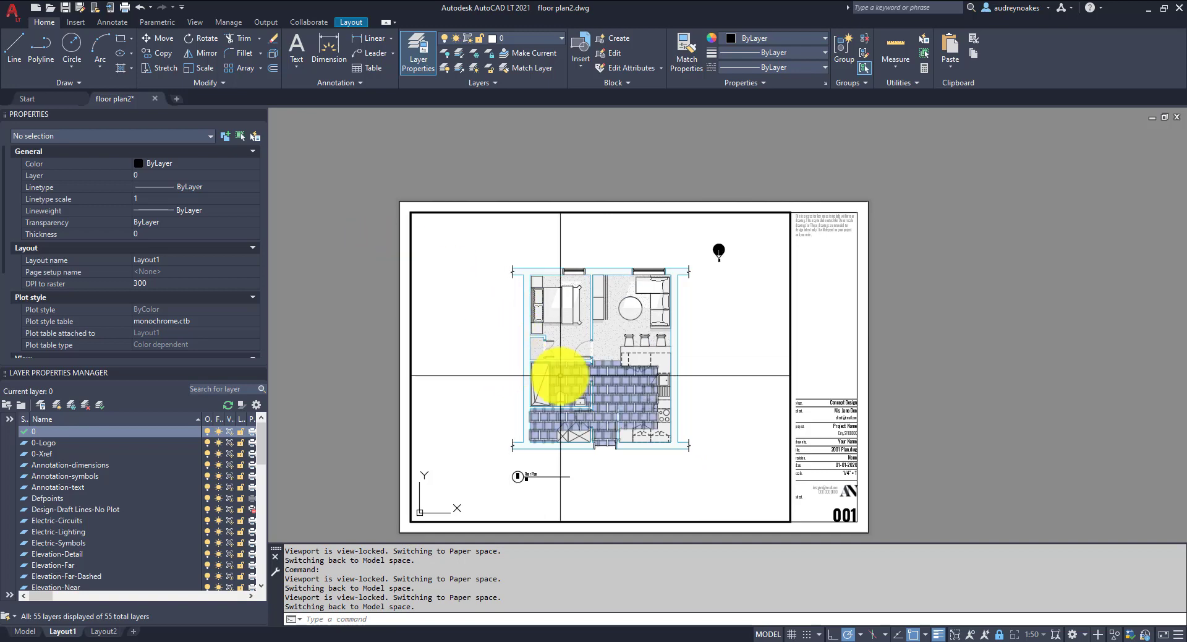
{"action": "scroll", "coordinate": [558, 355], "scroll_direction": "up", "scroll_amount": 2}
{"action": "middle_click_drag", "start_coordinate": [826, 441], "coordinate": [826, 426]}
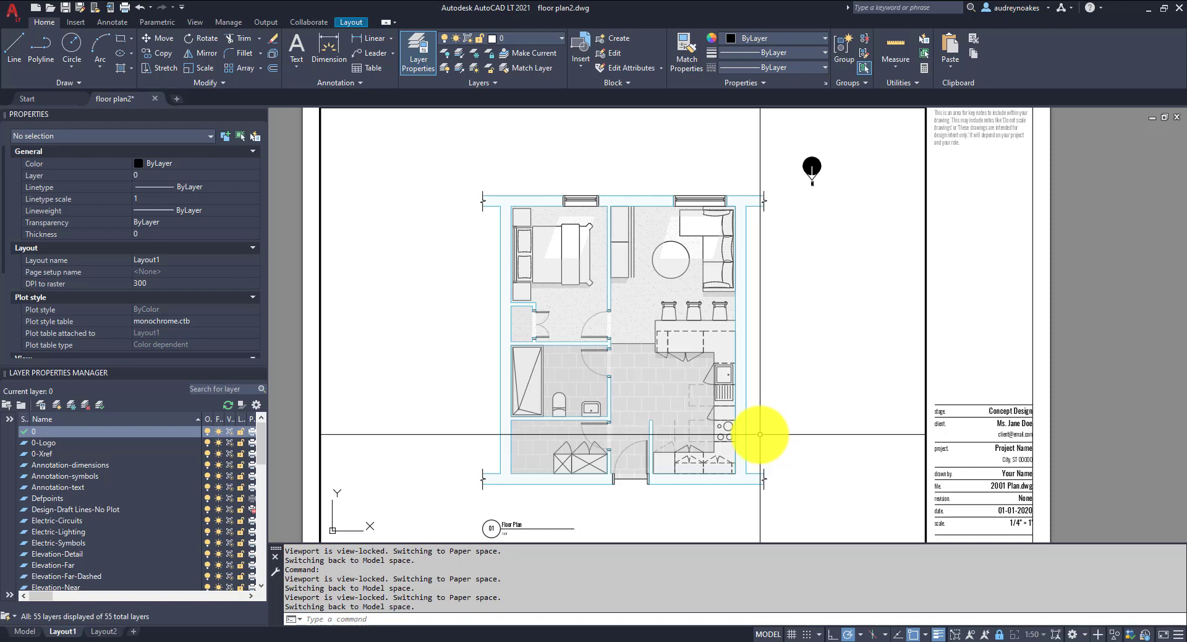
{"action": "scroll", "coordinate": [760, 434], "scroll_direction": "up", "scroll_amount": 2}
{"action": "scroll", "coordinate": [751, 434], "scroll_direction": "down", "scroll_amount": 2}
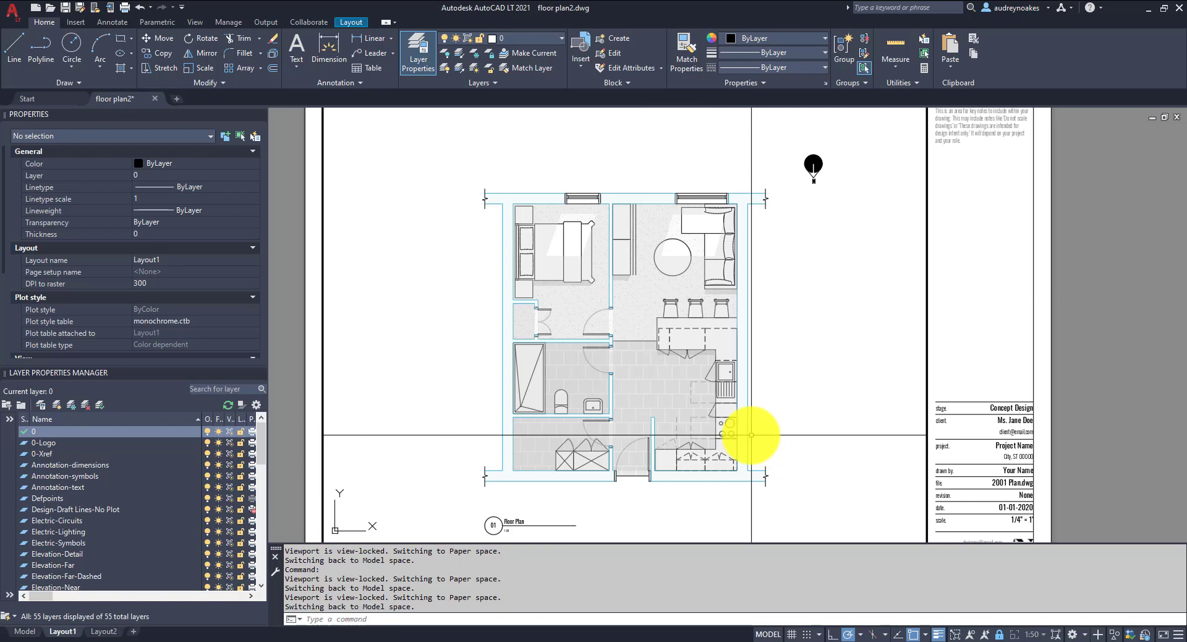
{"action": "middle_click_drag", "start_coordinate": [654, 363], "coordinate": [498, 344]}
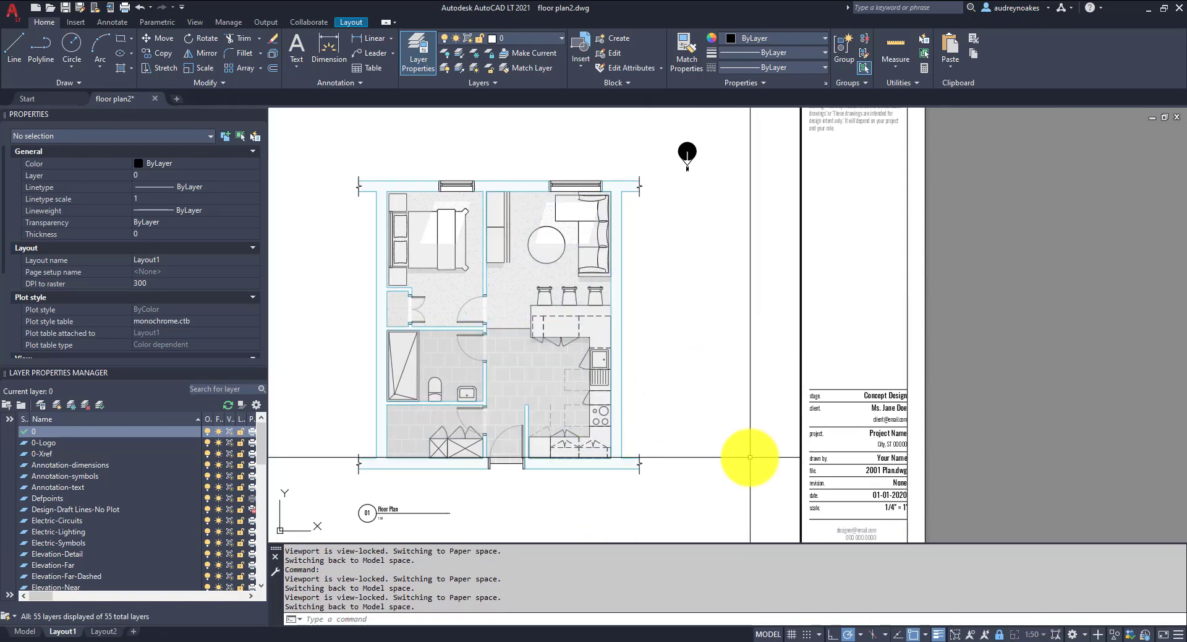
Step: Add the multiline text "Kitchen" in the blank area beside the floor plan's kitchen
{"action": "left_click", "coordinate": [298, 48]}
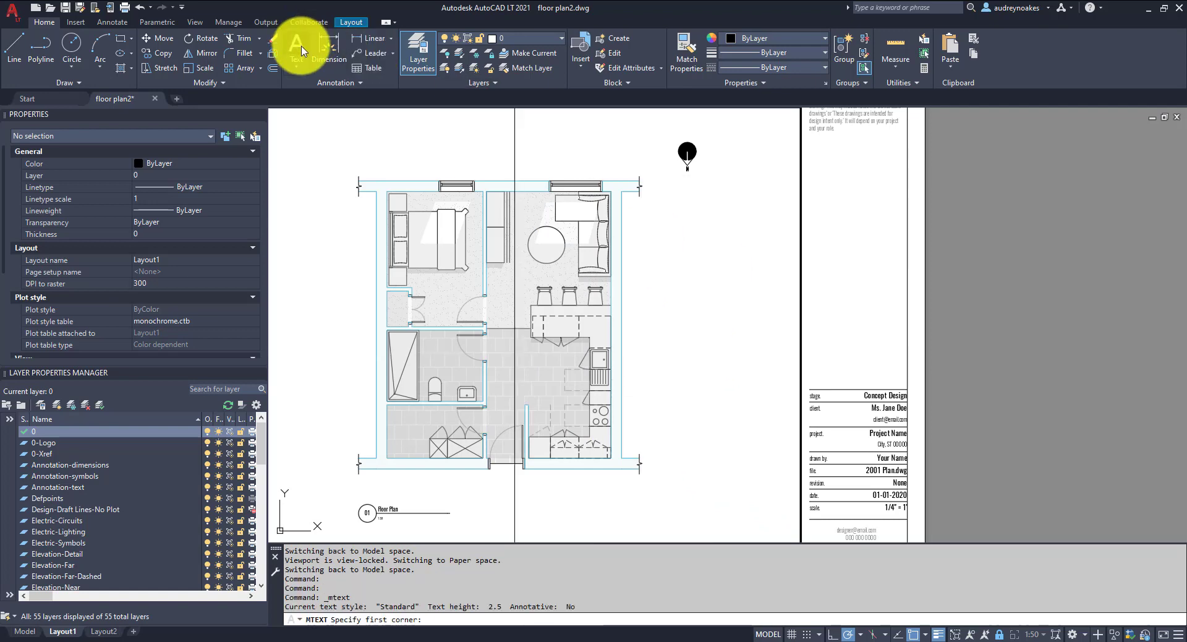
{"action": "left_click", "coordinate": [644, 396]}
{"action": "scroll", "coordinate": [643, 394], "scroll_direction": "up", "scroll_amount": 2}
{"action": "left_click", "coordinate": [769, 422]}
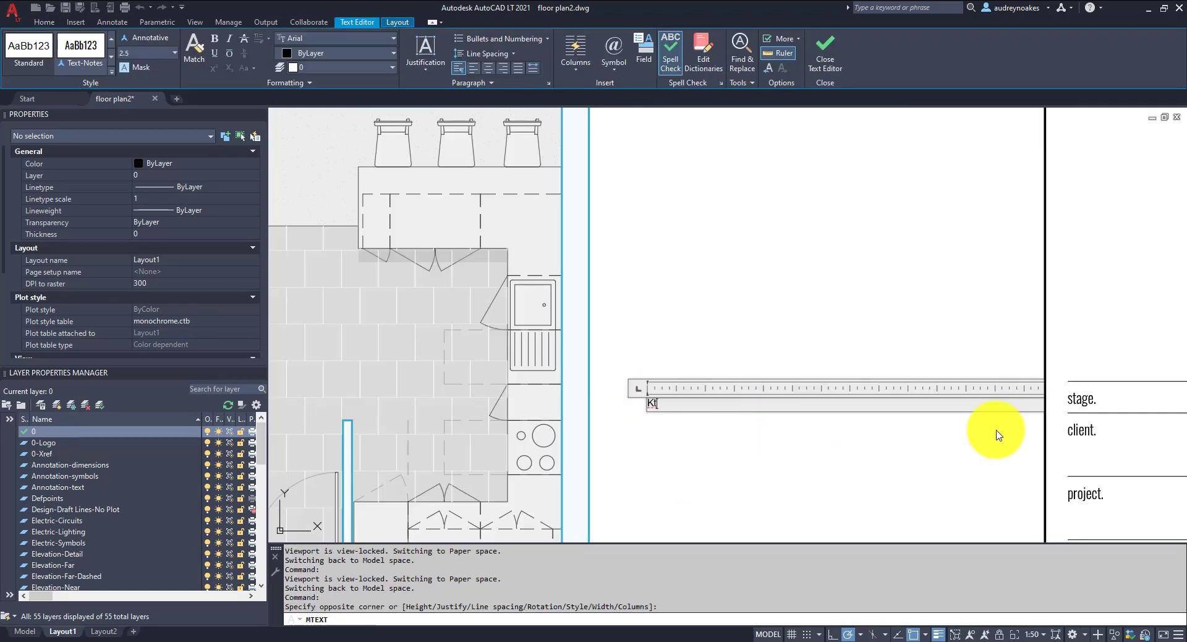
{"action": "left_click", "coordinate": [753, 329]}
Step: Apply the annotative Text-Titles style to the Kitchen label
{"action": "left_click", "coordinate": [748, 334]}
{"action": "left_click", "coordinate": [615, 433]}
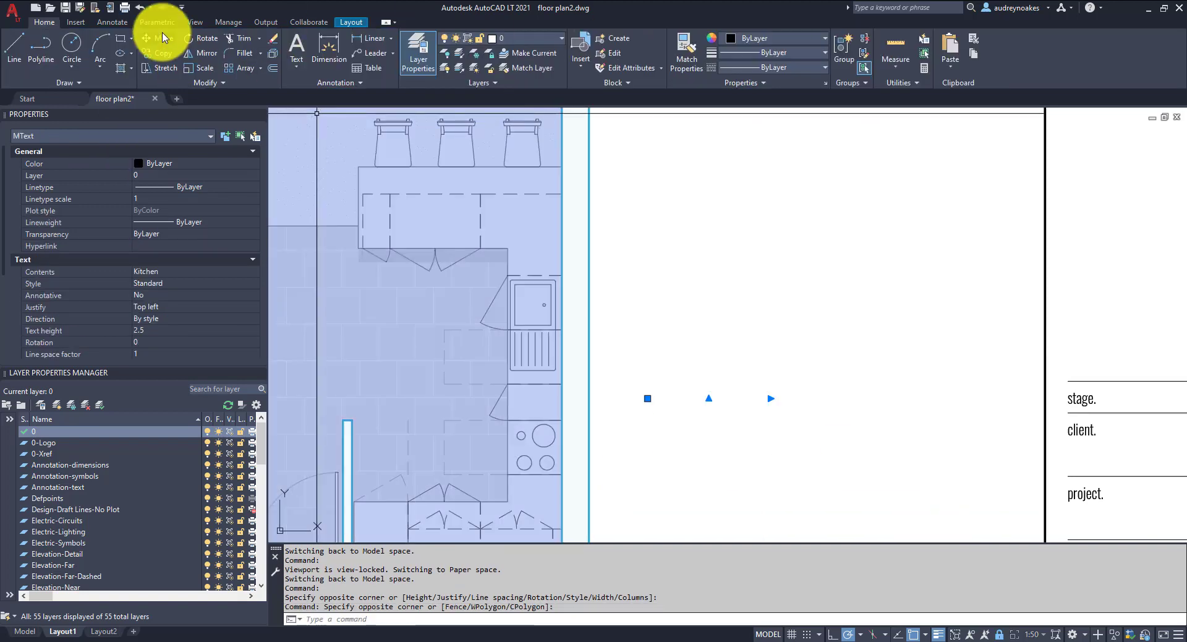
{"action": "left_click", "coordinate": [113, 22]}
{"action": "left_click", "coordinate": [139, 40]}
{"action": "left_click", "coordinate": [47, 149]}
Step: Try to move the Kitchen label onto the kitchen floor in the plan
{"action": "scroll", "coordinate": [667, 405], "scroll_direction": "down", "scroll_amount": 2}
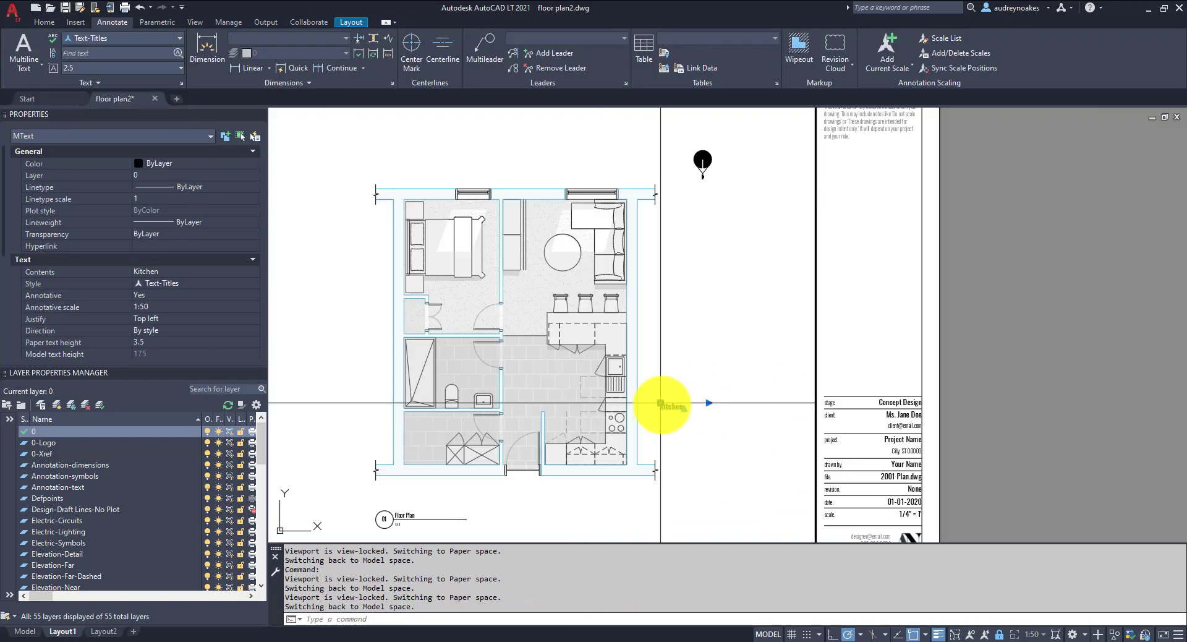
{"action": "left_click", "coordinate": [659, 402]}
{"action": "left_click", "coordinate": [549, 375]}
{"action": "key", "text": "Escape"}
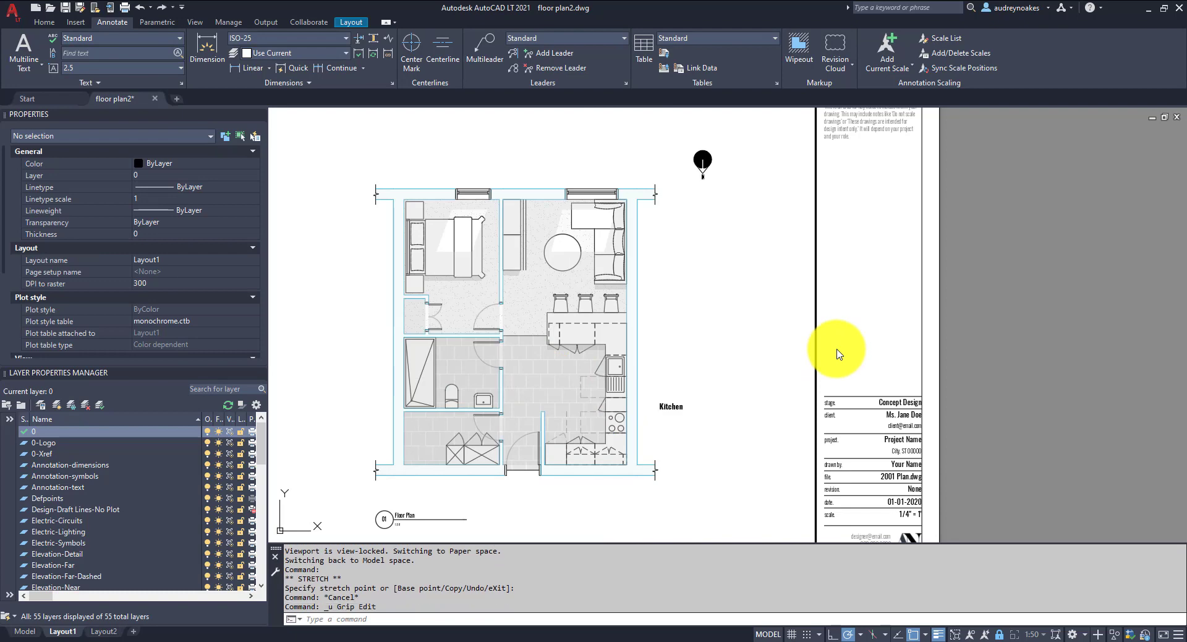
Step: Cut the Kitchen label out of the viewport's model space and paste it onto the layout sheet in paper space
{"action": "left_click", "coordinate": [670, 406]}
{"action": "key", "text": "ctrl+x"}
{"action": "double_click", "coordinate": [871, 355]}
{"action": "key", "text": "ctrl+v"}
{"action": "left_click", "coordinate": [736, 356]}
{"action": "scroll", "coordinate": [742, 371], "scroll_direction": "down", "scroll_amount": 5}
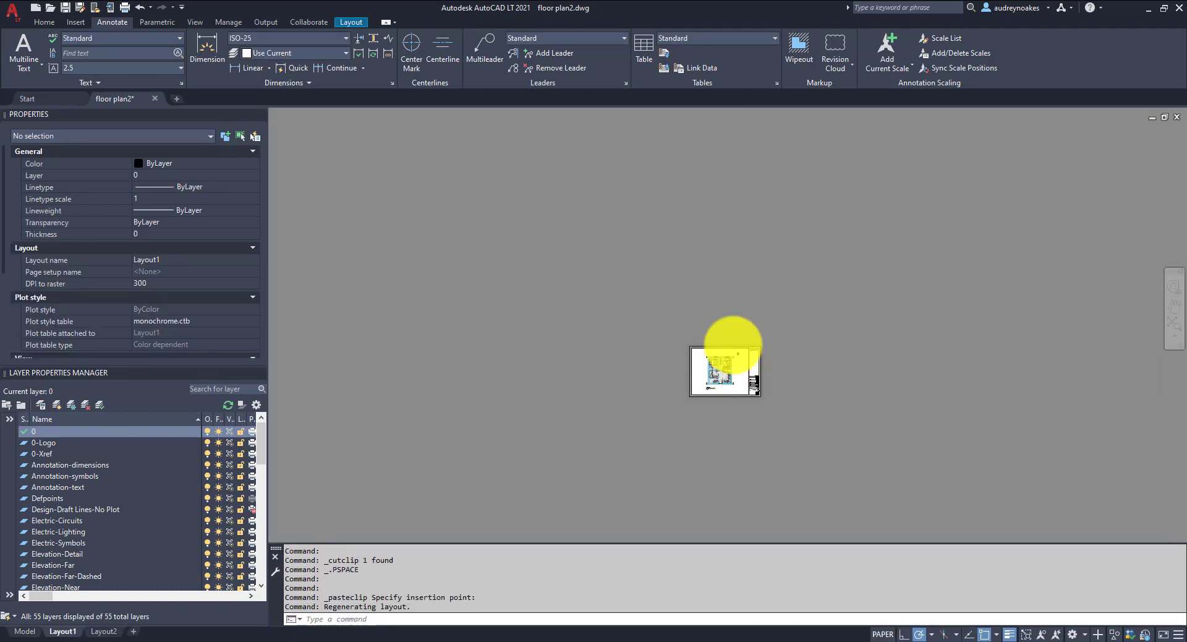
{"action": "scroll", "coordinate": [739, 384], "scroll_direction": "up", "scroll_amount": 5}
Step: Add the single-line text "kitchen" on the kitchen floor of the plan in paper space
{"action": "left_click", "coordinate": [23, 47]}
{"action": "left_click", "coordinate": [24, 66]}
{"action": "left_click", "coordinate": [34, 126]}
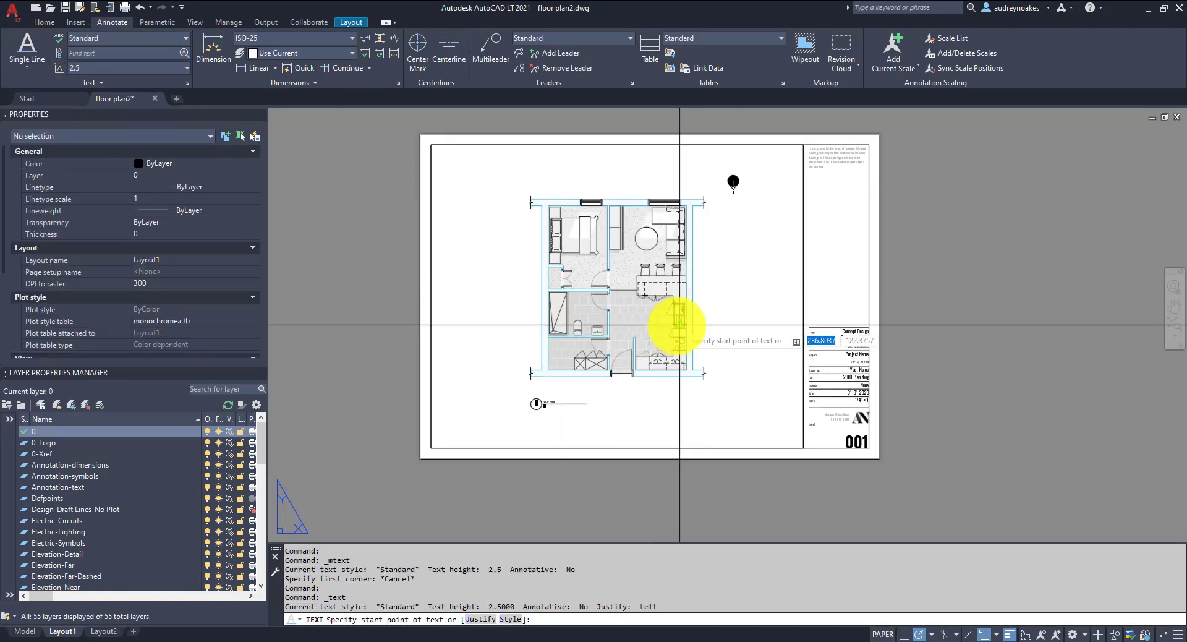
{"action": "left_click", "coordinate": [678, 324]}
{"action": "scroll", "coordinate": [693, 324], "scroll_direction": "up", "scroll_amount": 4}
{"action": "key", "text": "Return"}
{"action": "key", "text": "Return"}
{"action": "type", "text": "kitchen"}
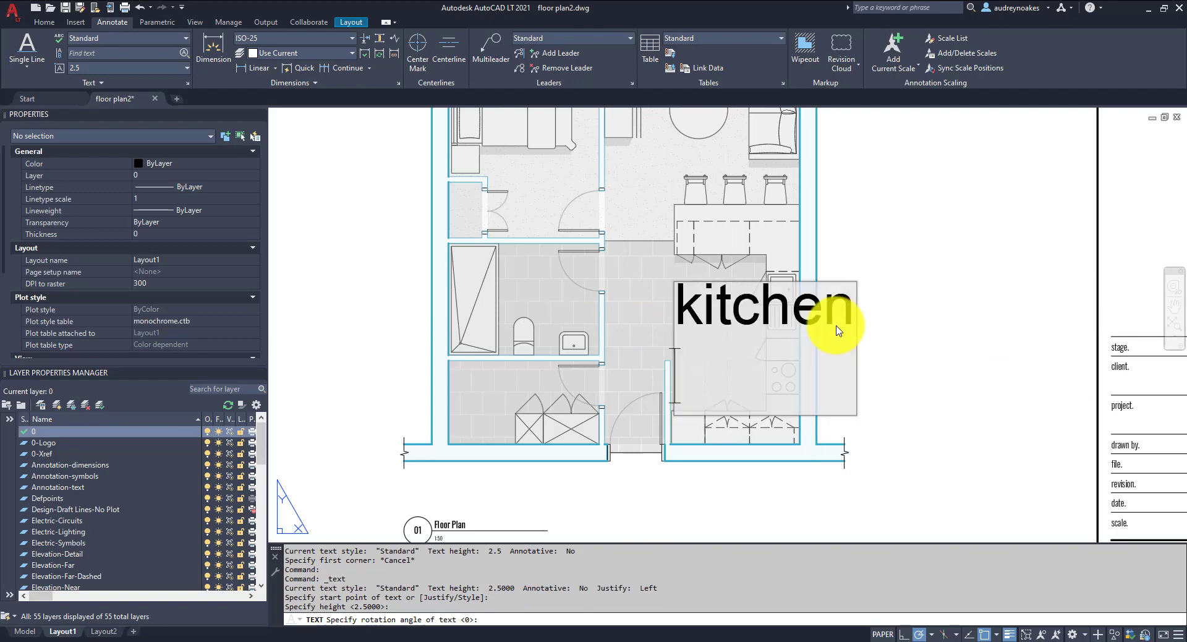
{"action": "key", "text": "Return"}
{"action": "key", "text": "Return"}
Step: Apply the annotative Text-Titles style to the new kitchen label
{"action": "left_click", "coordinate": [702, 305]}
{"action": "left_click", "coordinate": [129, 48]}
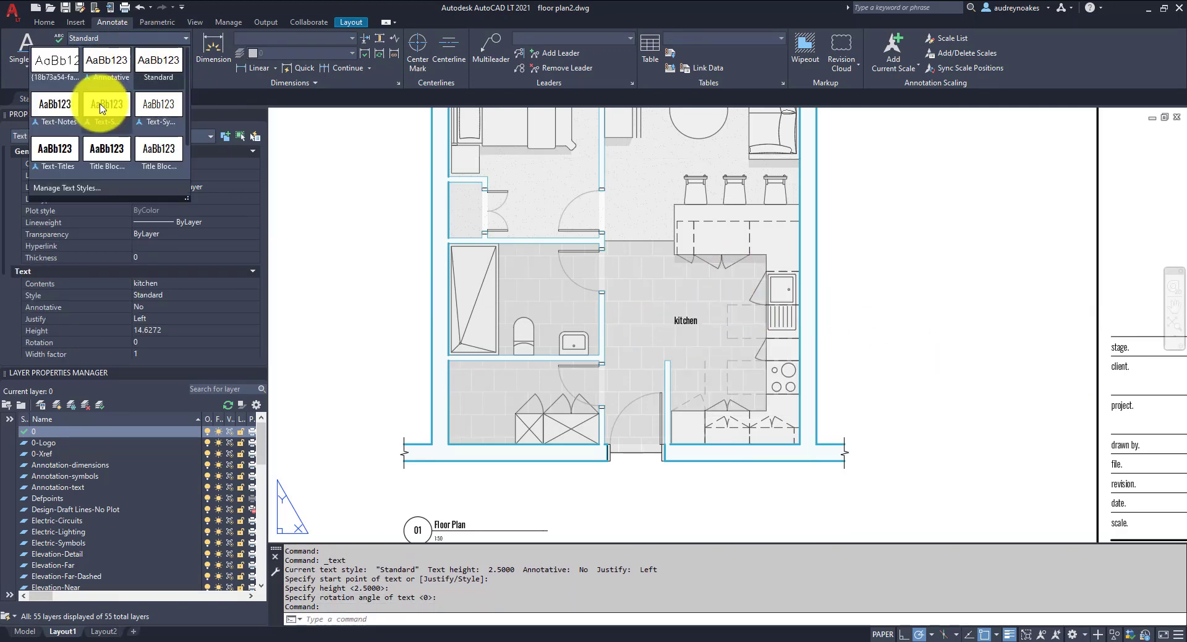
{"action": "left_click", "coordinate": [98, 105]}
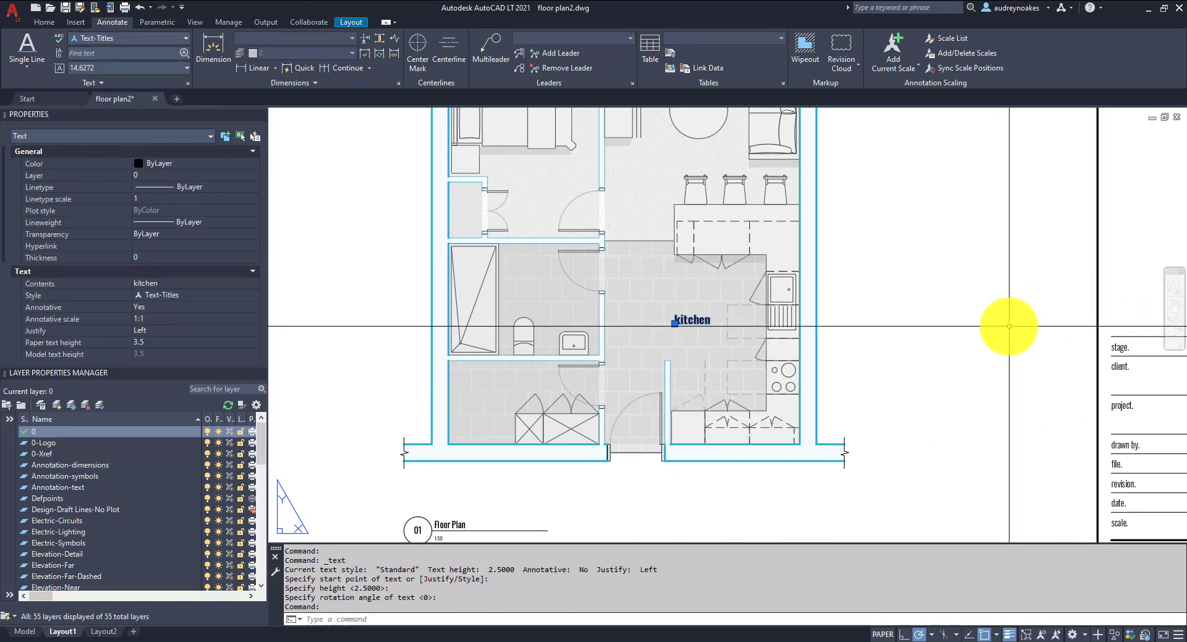
{"action": "middle_click_drag", "start_coordinate": [909, 360], "coordinate": [877, 361]}
{"action": "key", "text": "Escape"}
Step: Snap the kitchen label to the end corner of the short wall beside the entrance, and shift it straight up onto the open floor
{"action": "left_click", "coordinate": [646, 325]}
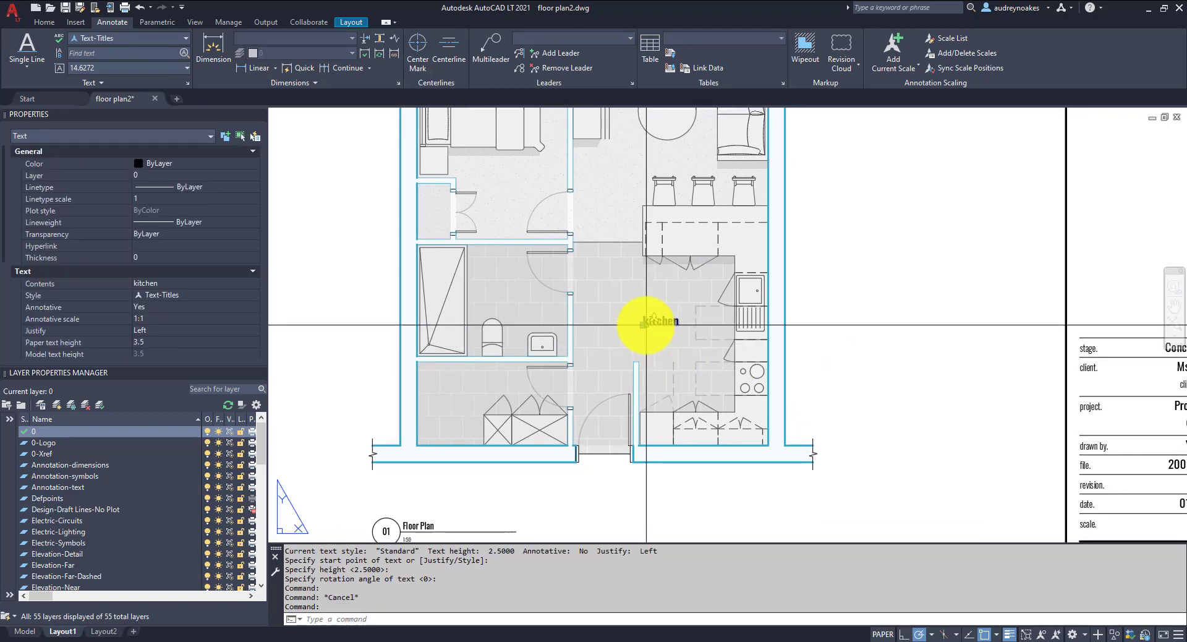
{"action": "scroll", "coordinate": [643, 346], "scroll_direction": "up", "scroll_amount": 8}
{"action": "left_click", "coordinate": [624, 206]}
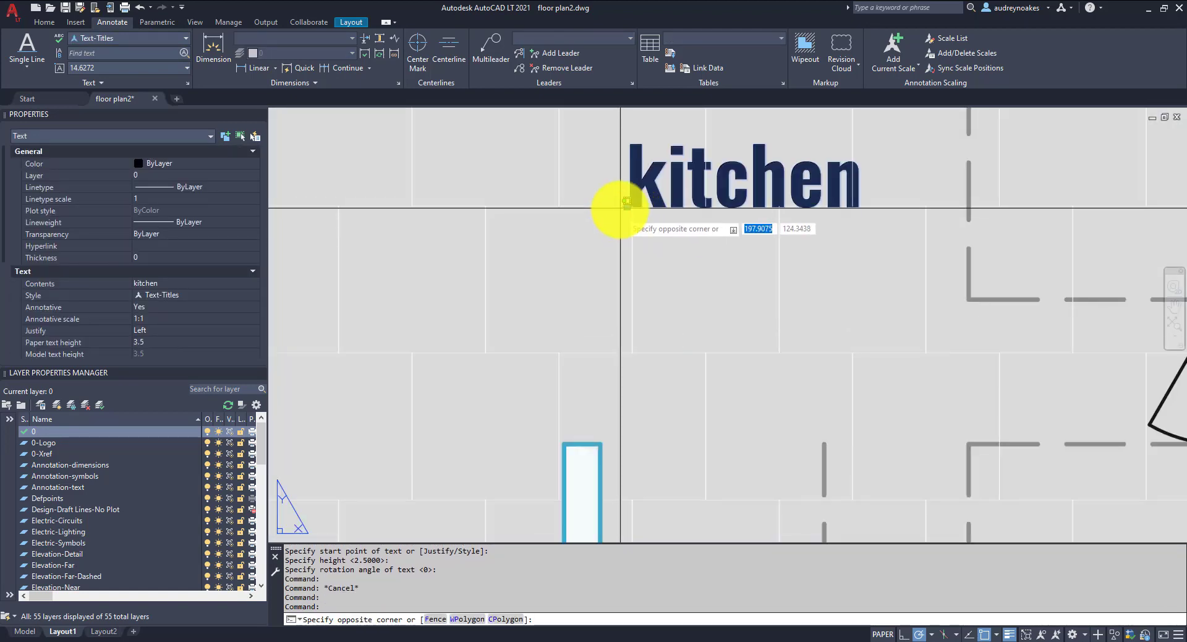
{"action": "left_click", "coordinate": [625, 207]}
{"action": "left_click", "coordinate": [627, 207]}
{"action": "left_click", "coordinate": [603, 445]}
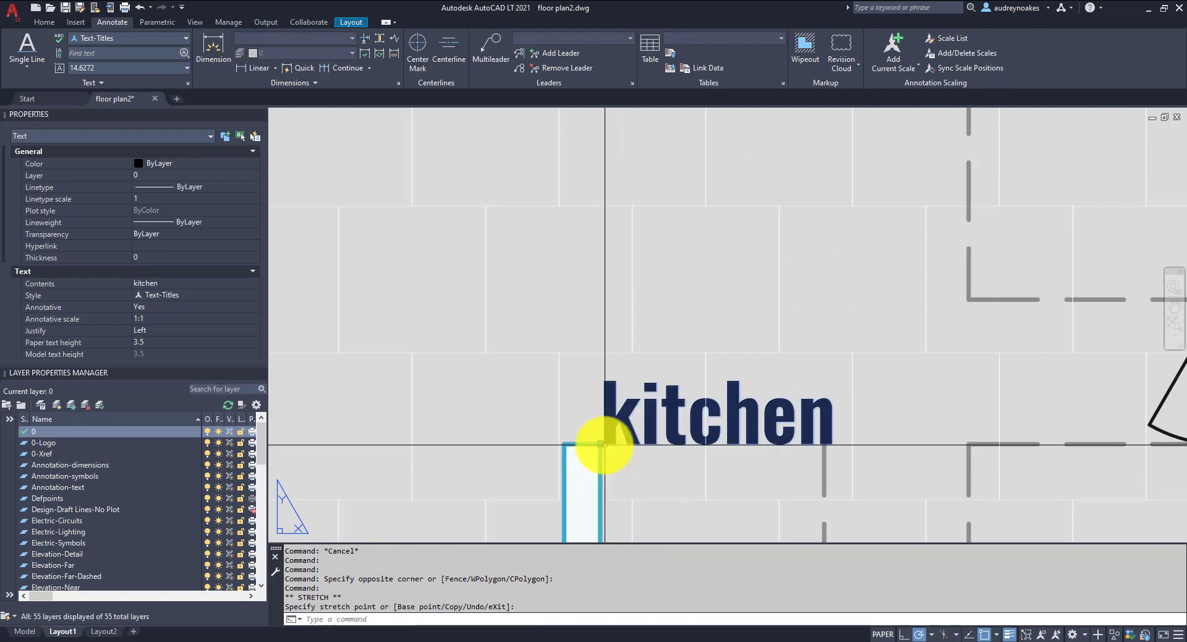
{"action": "left_click", "coordinate": [604, 445]}
{"action": "left_click", "coordinate": [602, 308]}
{"action": "scroll", "coordinate": [603, 309], "scroll_direction": "down", "scroll_amount": 10}
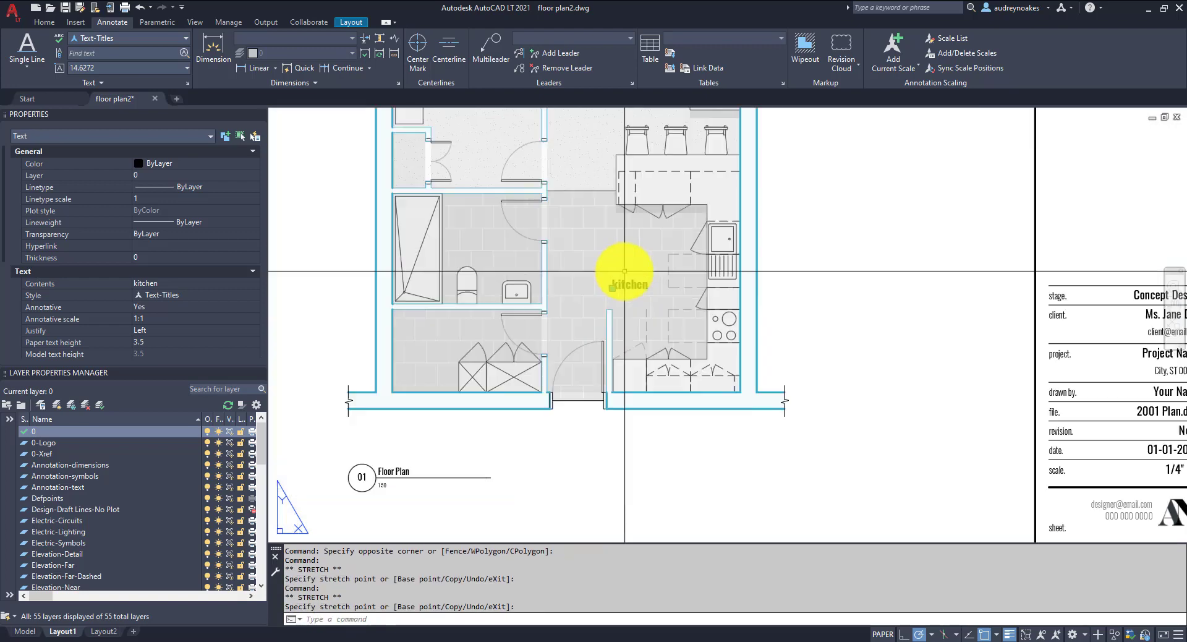
{"action": "key", "text": "Escape"}
Step: Copy the kitchen label and paste it into the utility room above the cupboards and into the bathroom
{"action": "scroll", "coordinate": [720, 348], "scroll_direction": "up", "scroll_amount": 3}
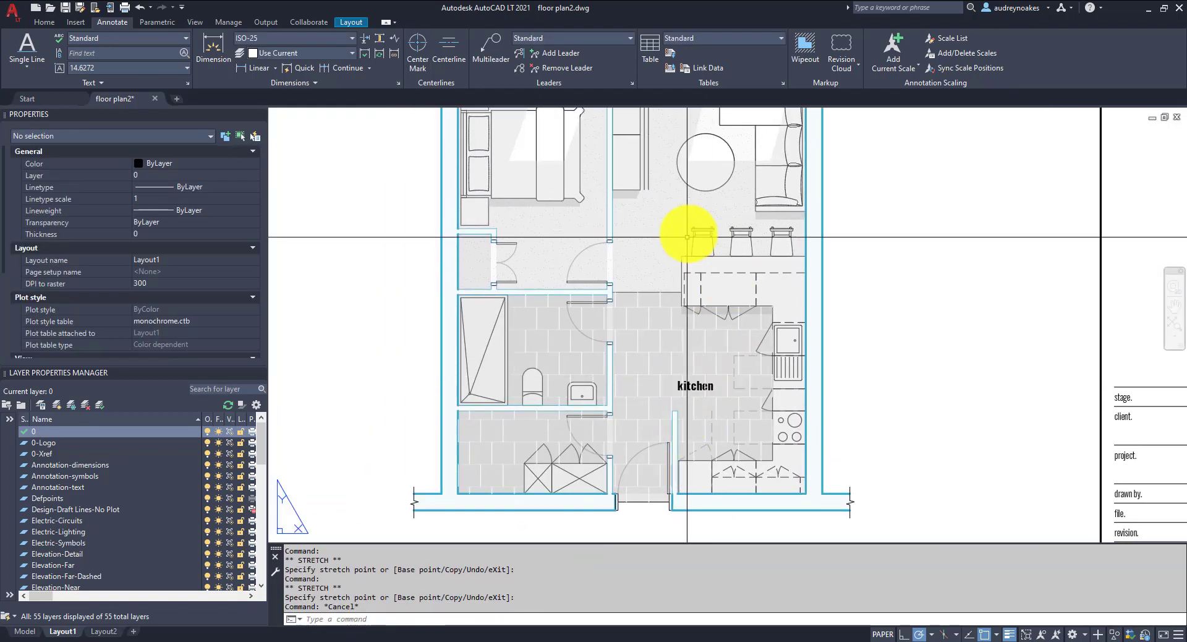
{"action": "left_click", "coordinate": [694, 387]}
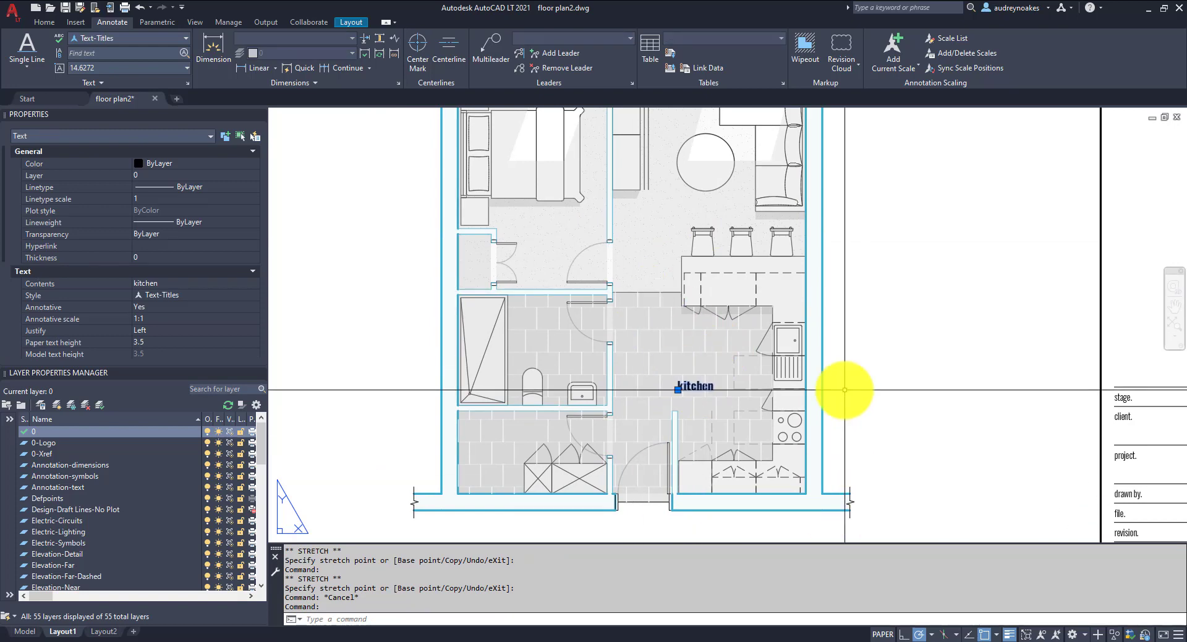
{"action": "key", "text": "ctrl+c"}
{"action": "key", "text": "ctrl+v"}
{"action": "scroll", "coordinate": [521, 453], "scroll_direction": "up", "scroll_amount": 5}
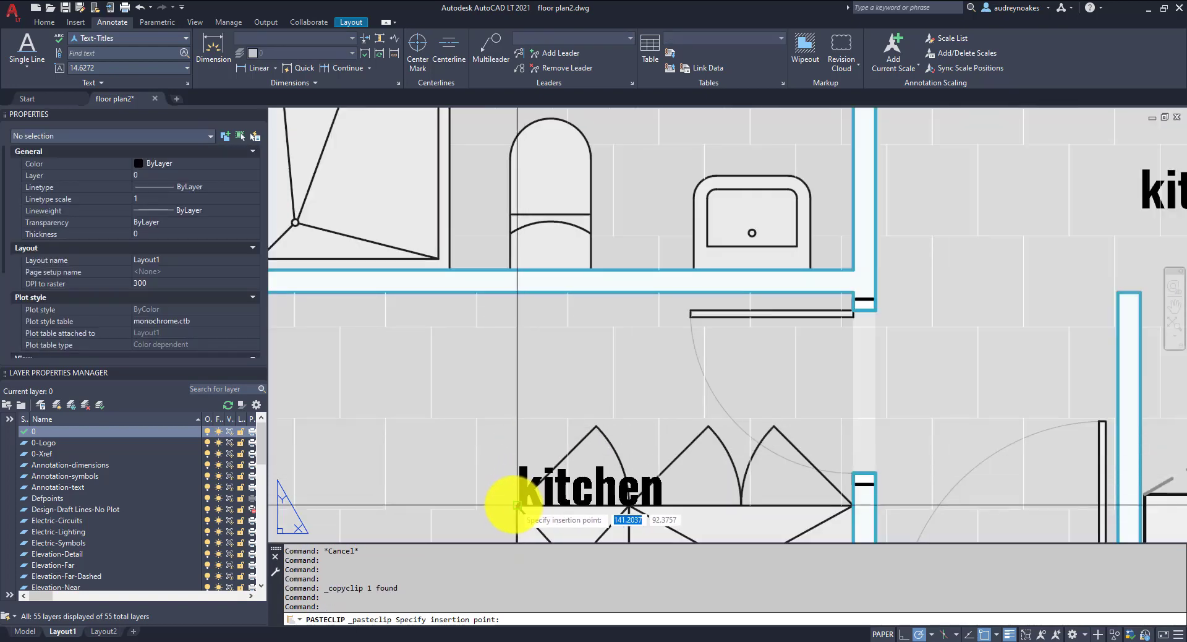
{"action": "left_click", "coordinate": [519, 402]}
{"action": "scroll", "coordinate": [550, 389], "scroll_direction": "down", "scroll_amount": 3}
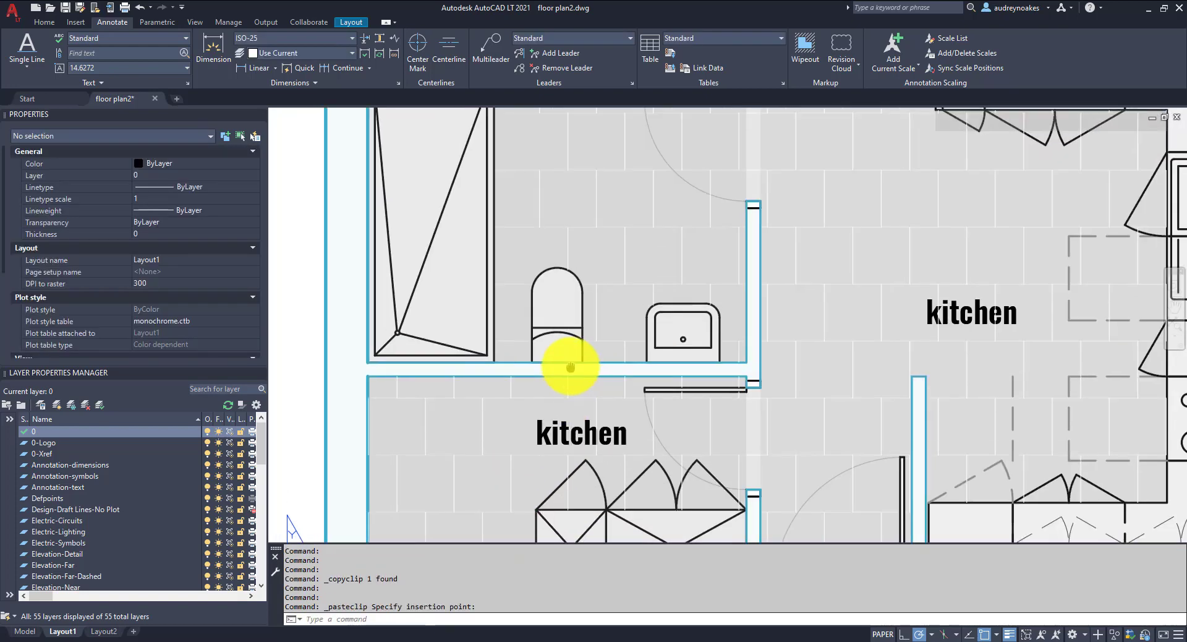
{"action": "key", "text": "ctrl+v"}
{"action": "scroll", "coordinate": [556, 248], "scroll_direction": "down", "scroll_amount": 4}
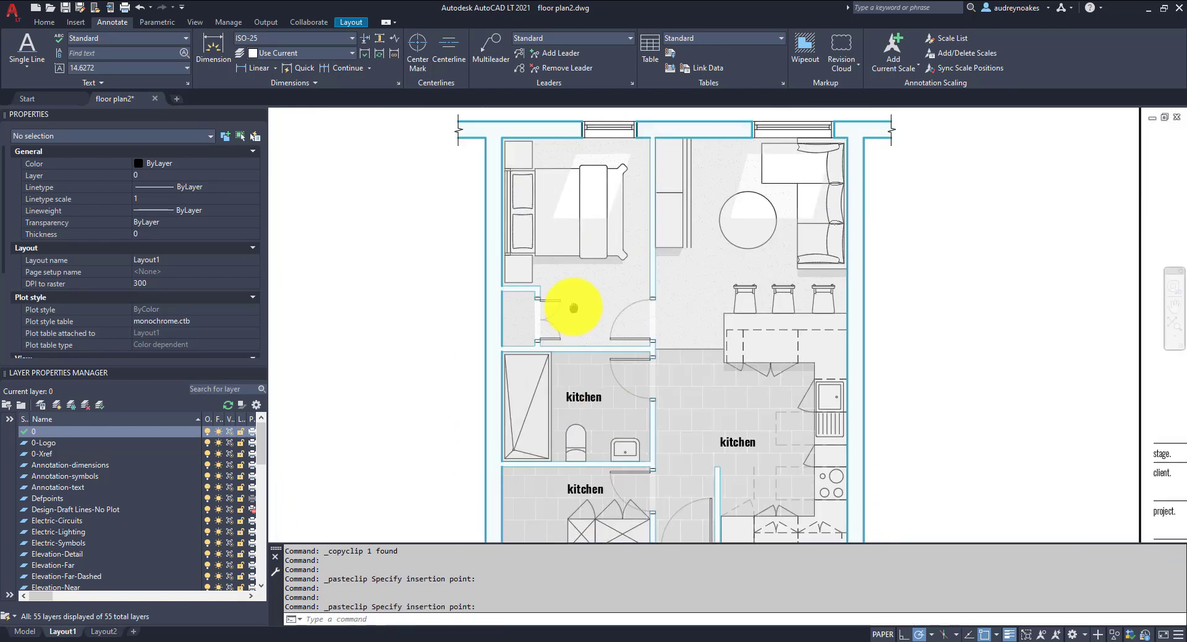
Step: Paste further copies of the kitchen label below the bed in the bedroom and below the round table in the living room
{"action": "left_click", "coordinate": [560, 287]}
{"action": "key", "text": "ctrl+v"}
{"action": "left_click", "coordinate": [723, 269]}
{"action": "scroll", "coordinate": [747, 340], "scroll_direction": "down", "scroll_amount": 2}
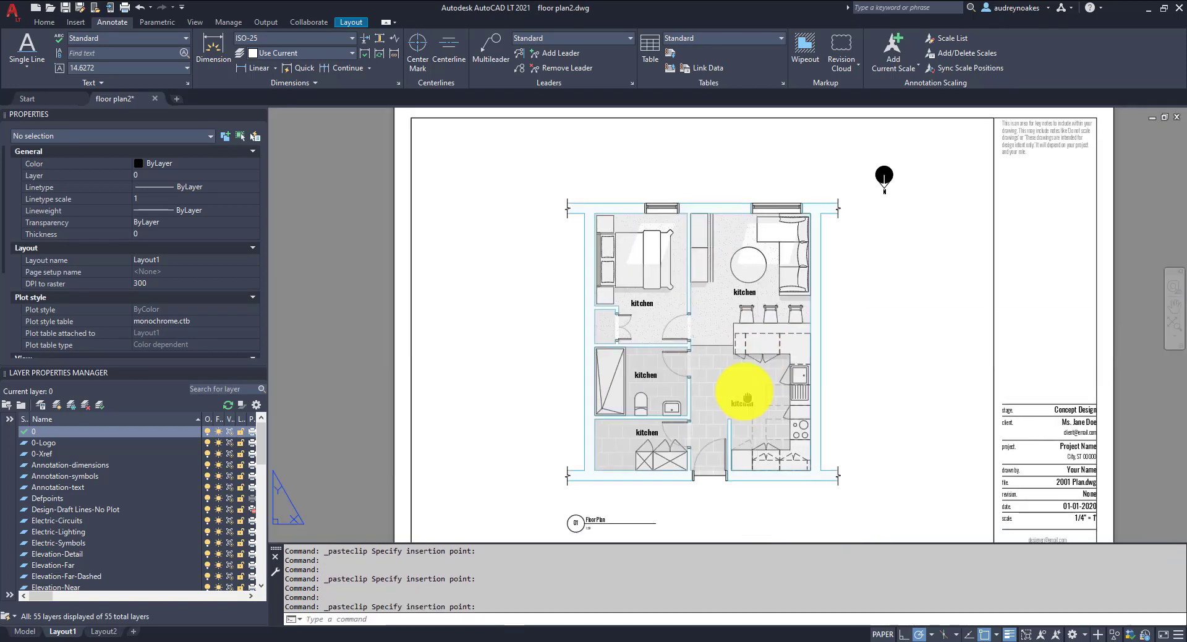
Step: Change the four copied labels to "utility", "bathroom", "bedroom" and "living" in their respective rooms
{"action": "key", "text": "Escape"}
{"action": "middle_click_drag", "start_coordinate": [742, 392], "coordinate": [653, 338]}
{"action": "left_click", "coordinate": [651, 349]}
{"action": "double_click", "coordinate": [558, 378]}
{"action": "left_click", "coordinate": [773, 378]}
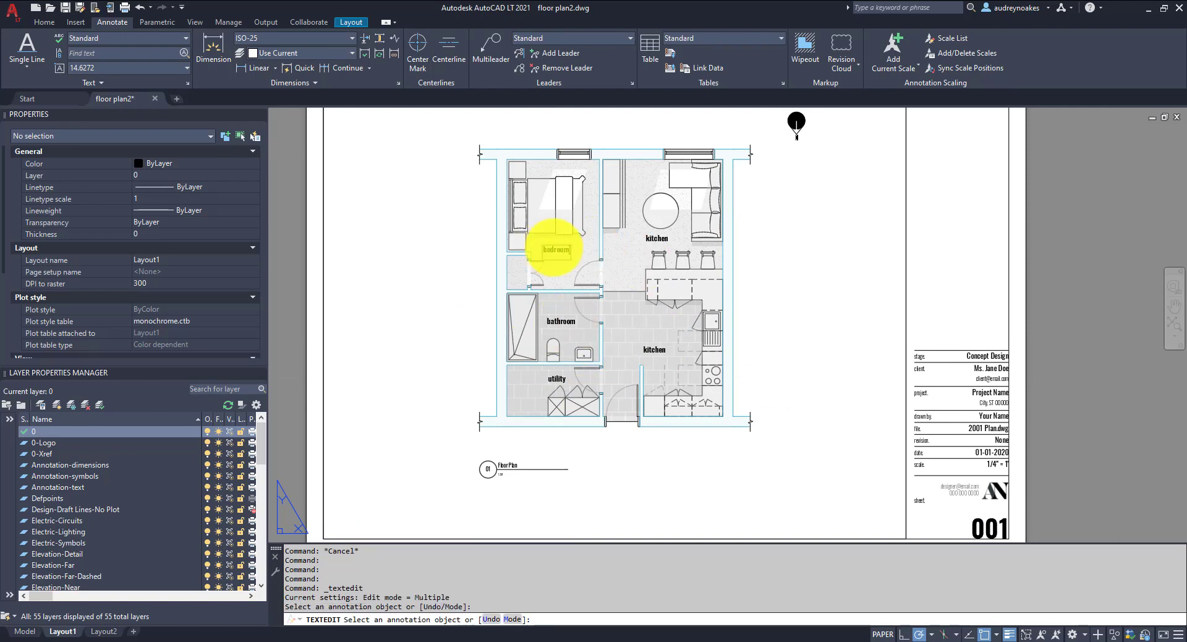
{"action": "key", "text": "Escape"}
{"action": "scroll", "coordinate": [776, 405], "scroll_direction": "down", "scroll_amount": 1}
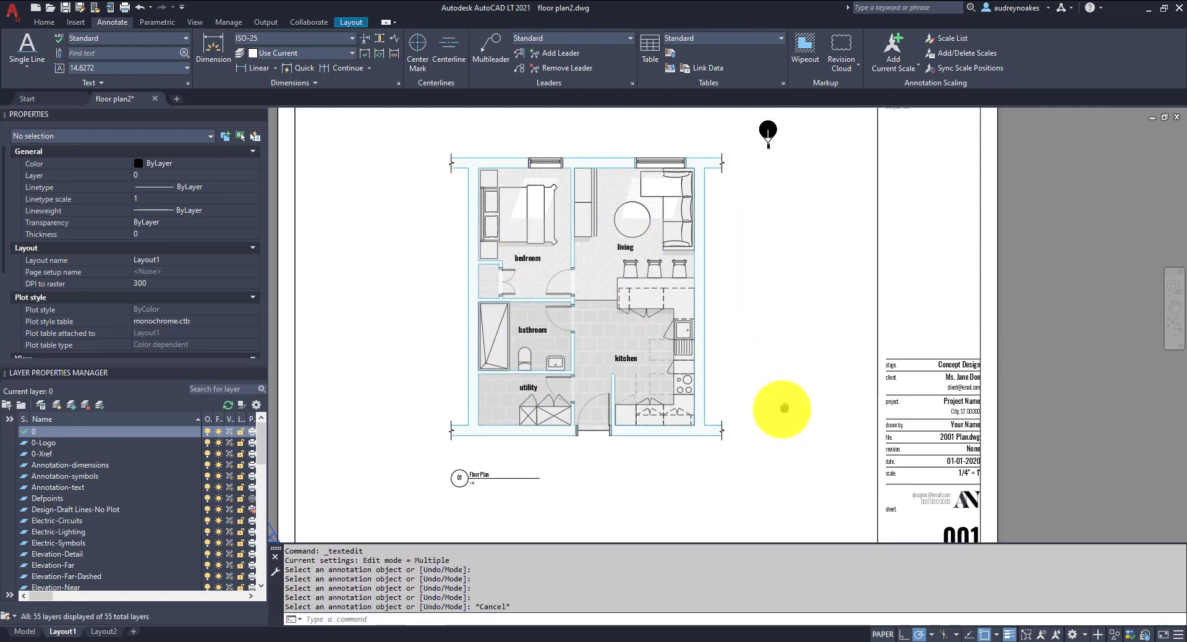
{"action": "scroll", "coordinate": [675, 470], "scroll_direction": "down", "scroll_amount": 2}
{"action": "middle_click_drag", "start_coordinate": [713, 408], "coordinate": [721, 362]}
{"action": "scroll", "coordinate": [721, 377], "scroll_direction": "up", "scroll_amount": 2}
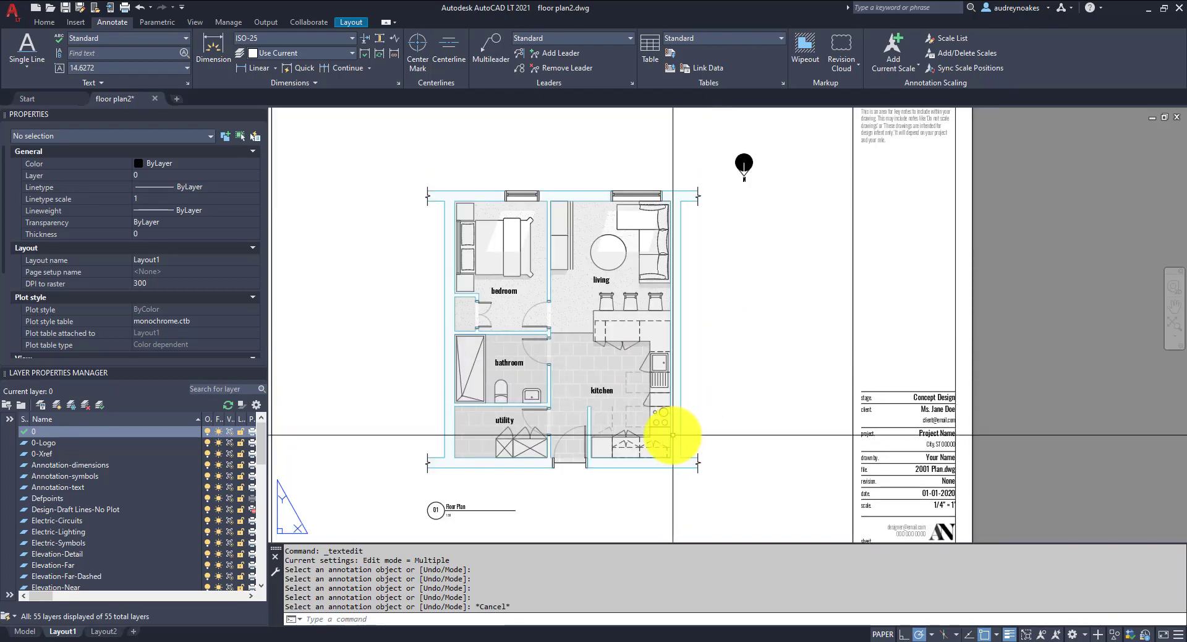